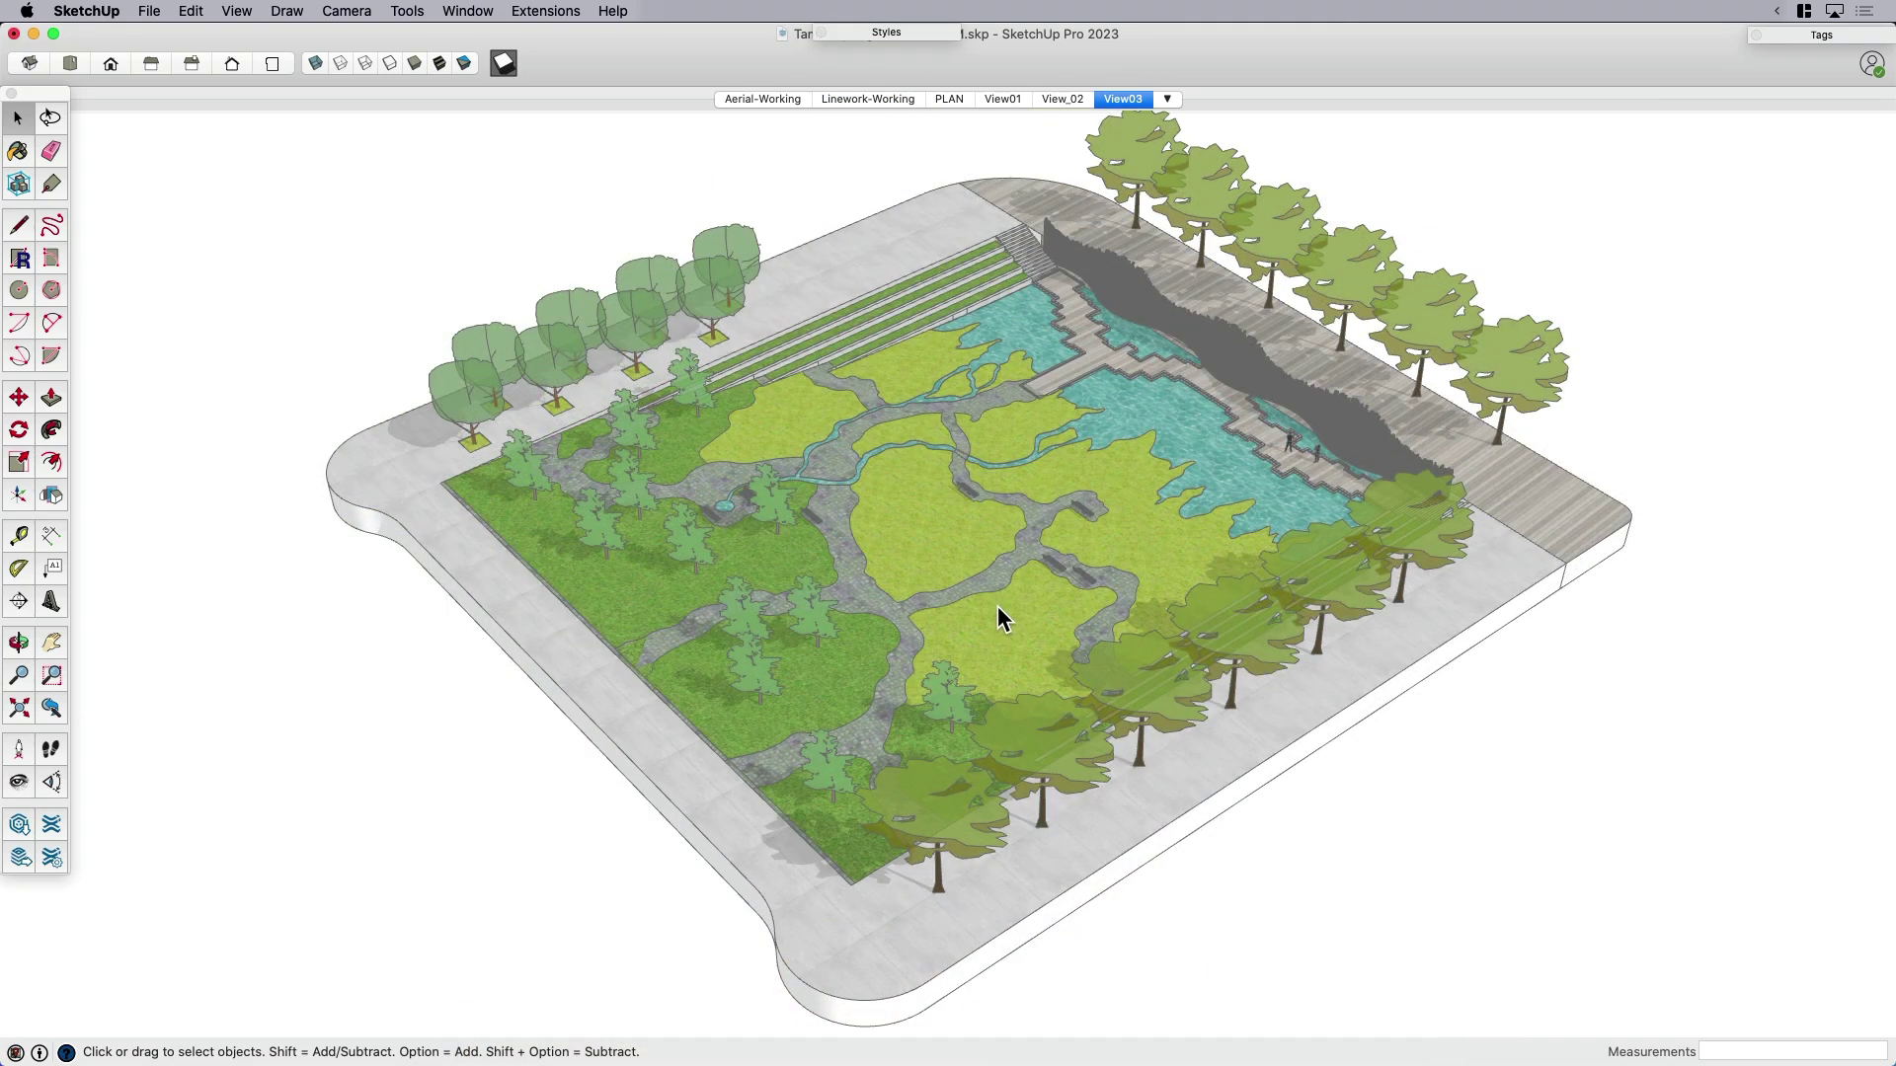
Orbit the TannerSprings park model to a more frontal aerial angle of the plaza
{"action": "middle_click_drag", "start_coordinate": [997, 609], "coordinate": [879, 560]}
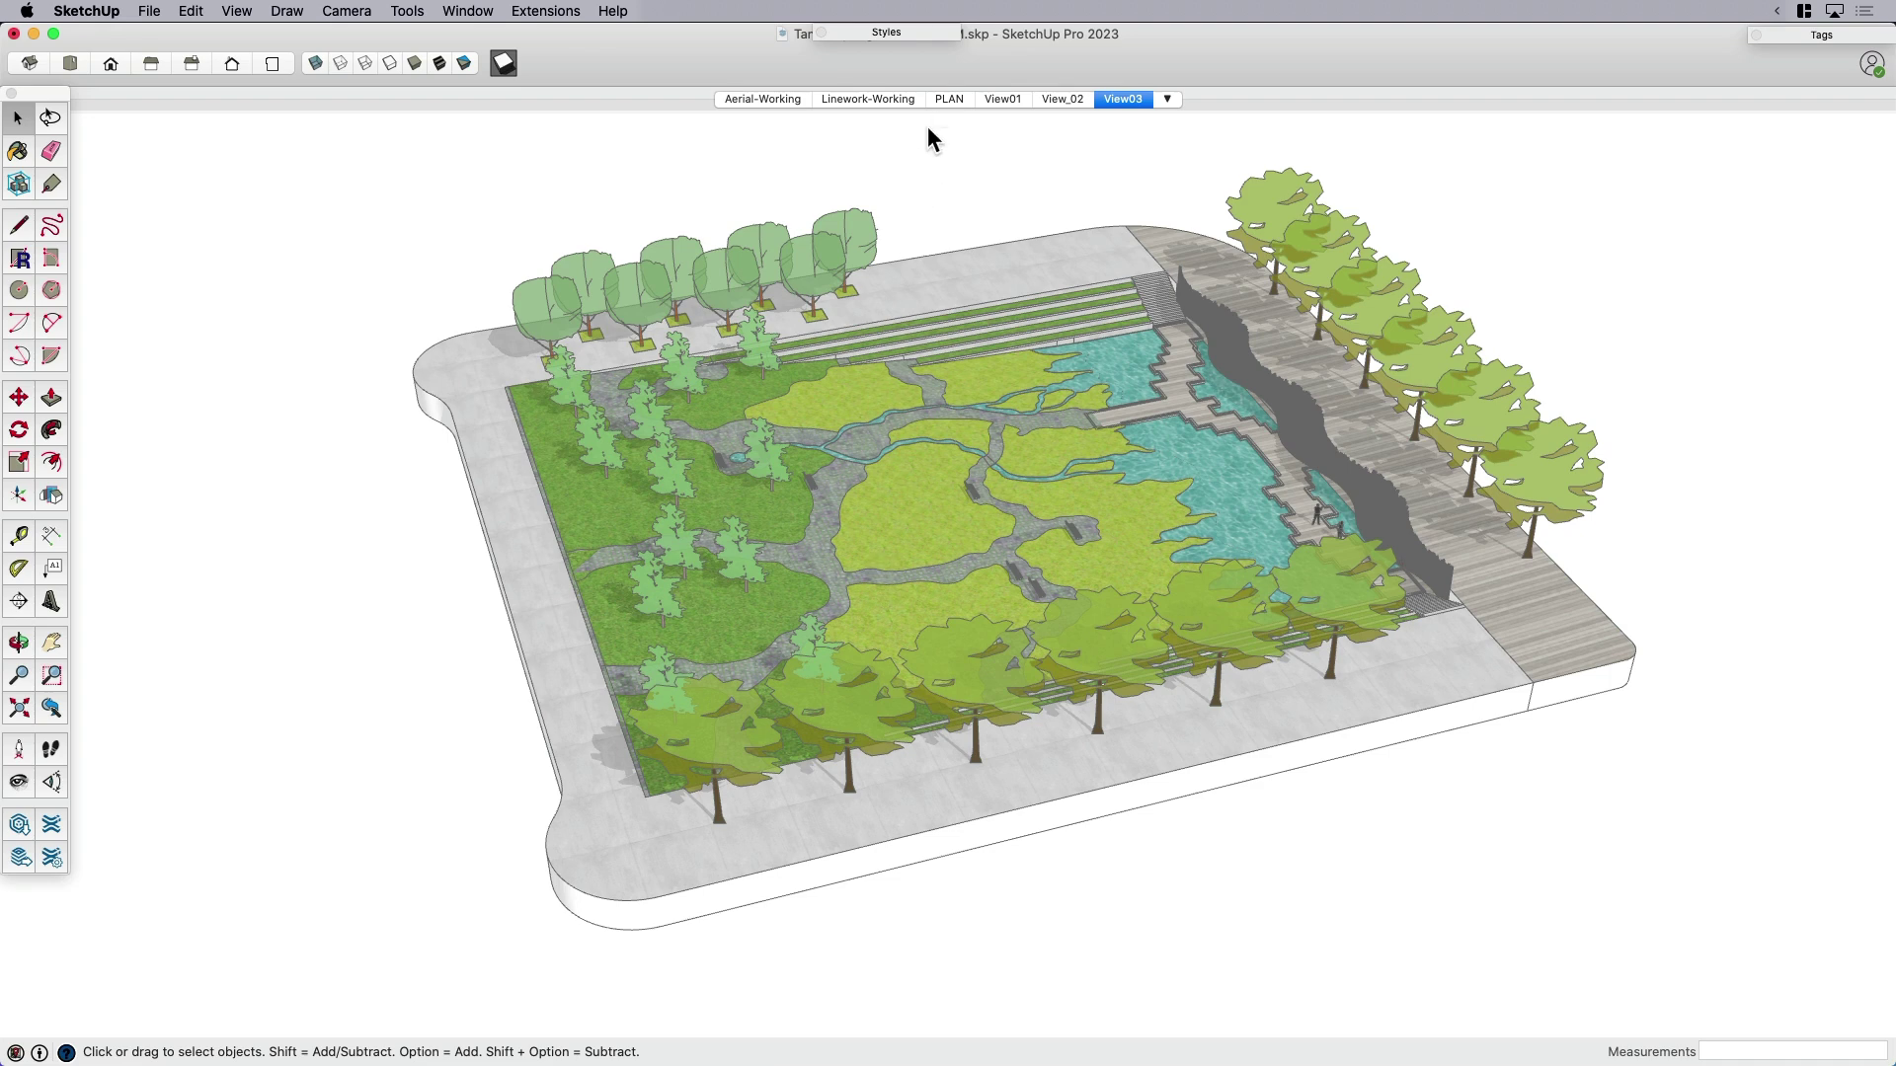
Switch to the PLAN scene and pan the site plan slightly to the right
{"action": "left_click", "coordinate": [951, 98]}
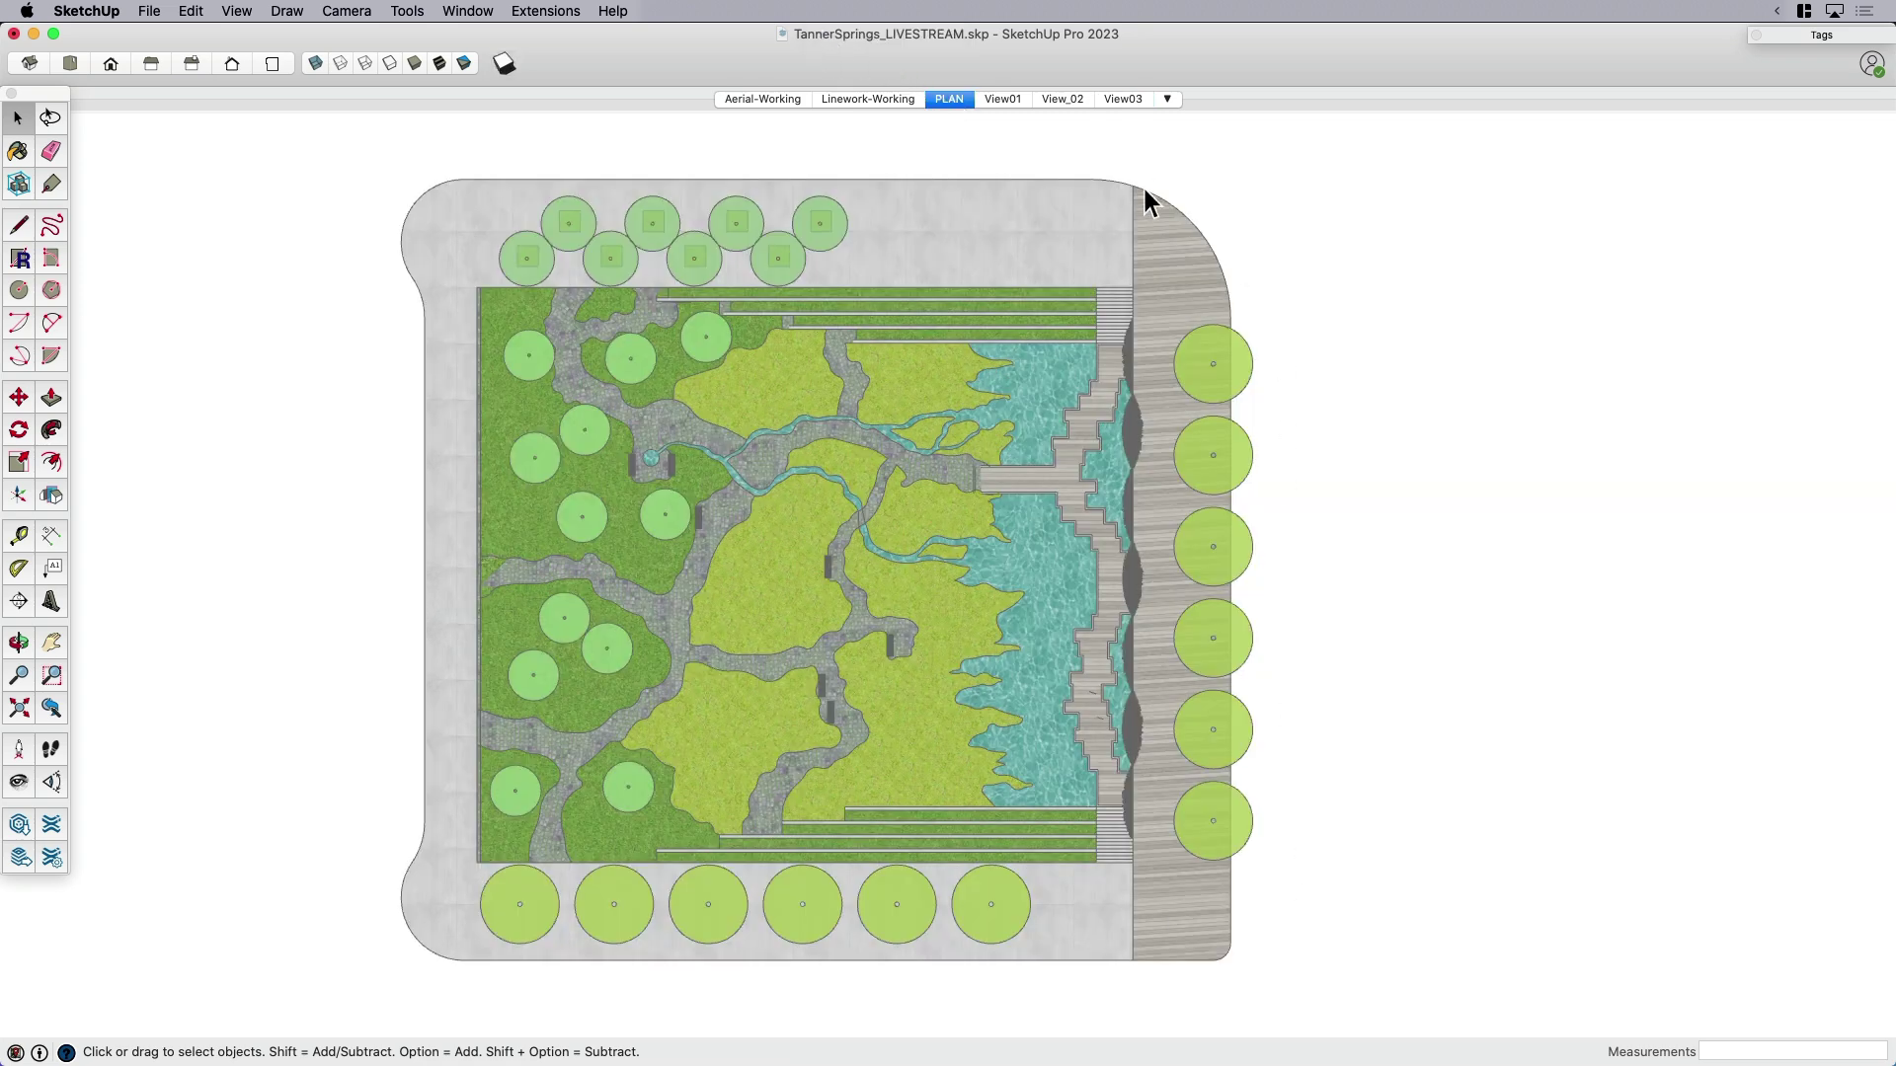
{"action": "middle_click_drag", "start_coordinate": [1016, 529], "coordinate": [1083, 542], "text": "shift"}
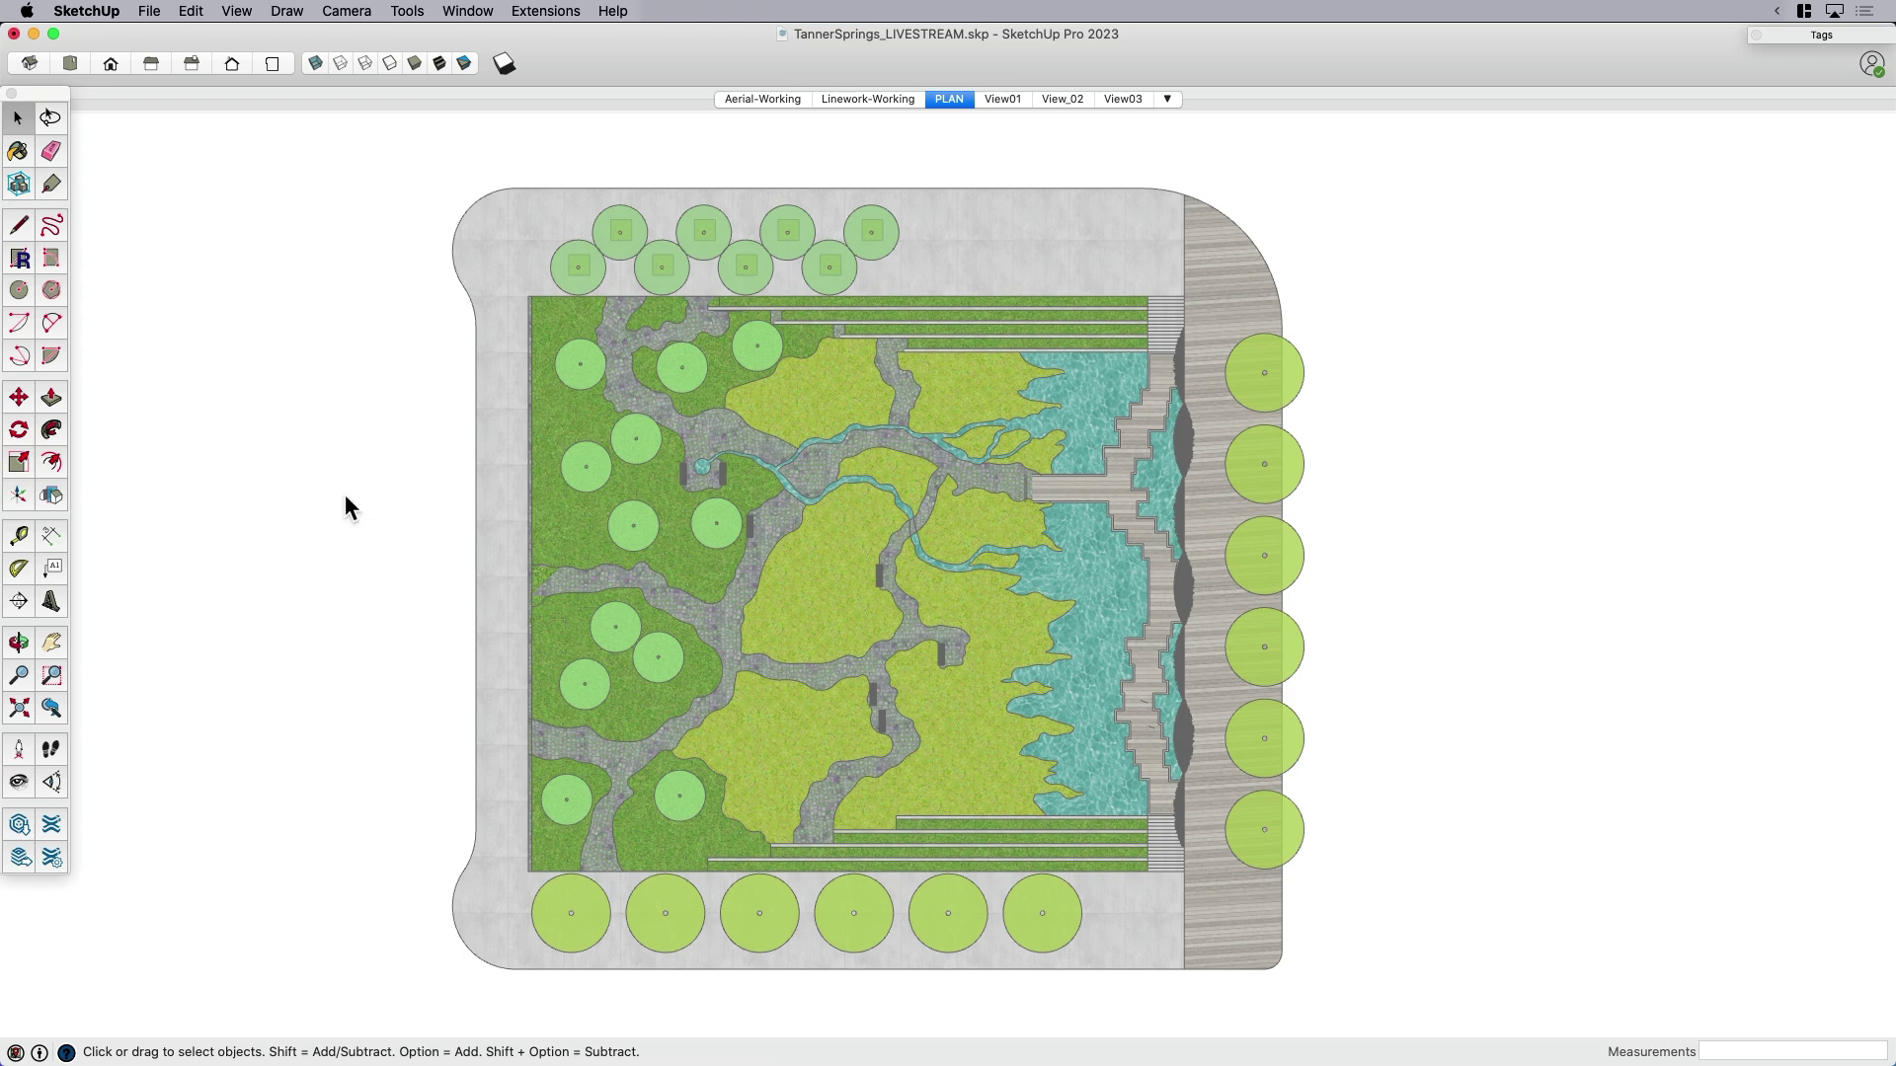
Keep US Letter as the paper size in Page Setup, then dismiss the File menu
{"action": "left_click", "coordinate": [150, 14]}
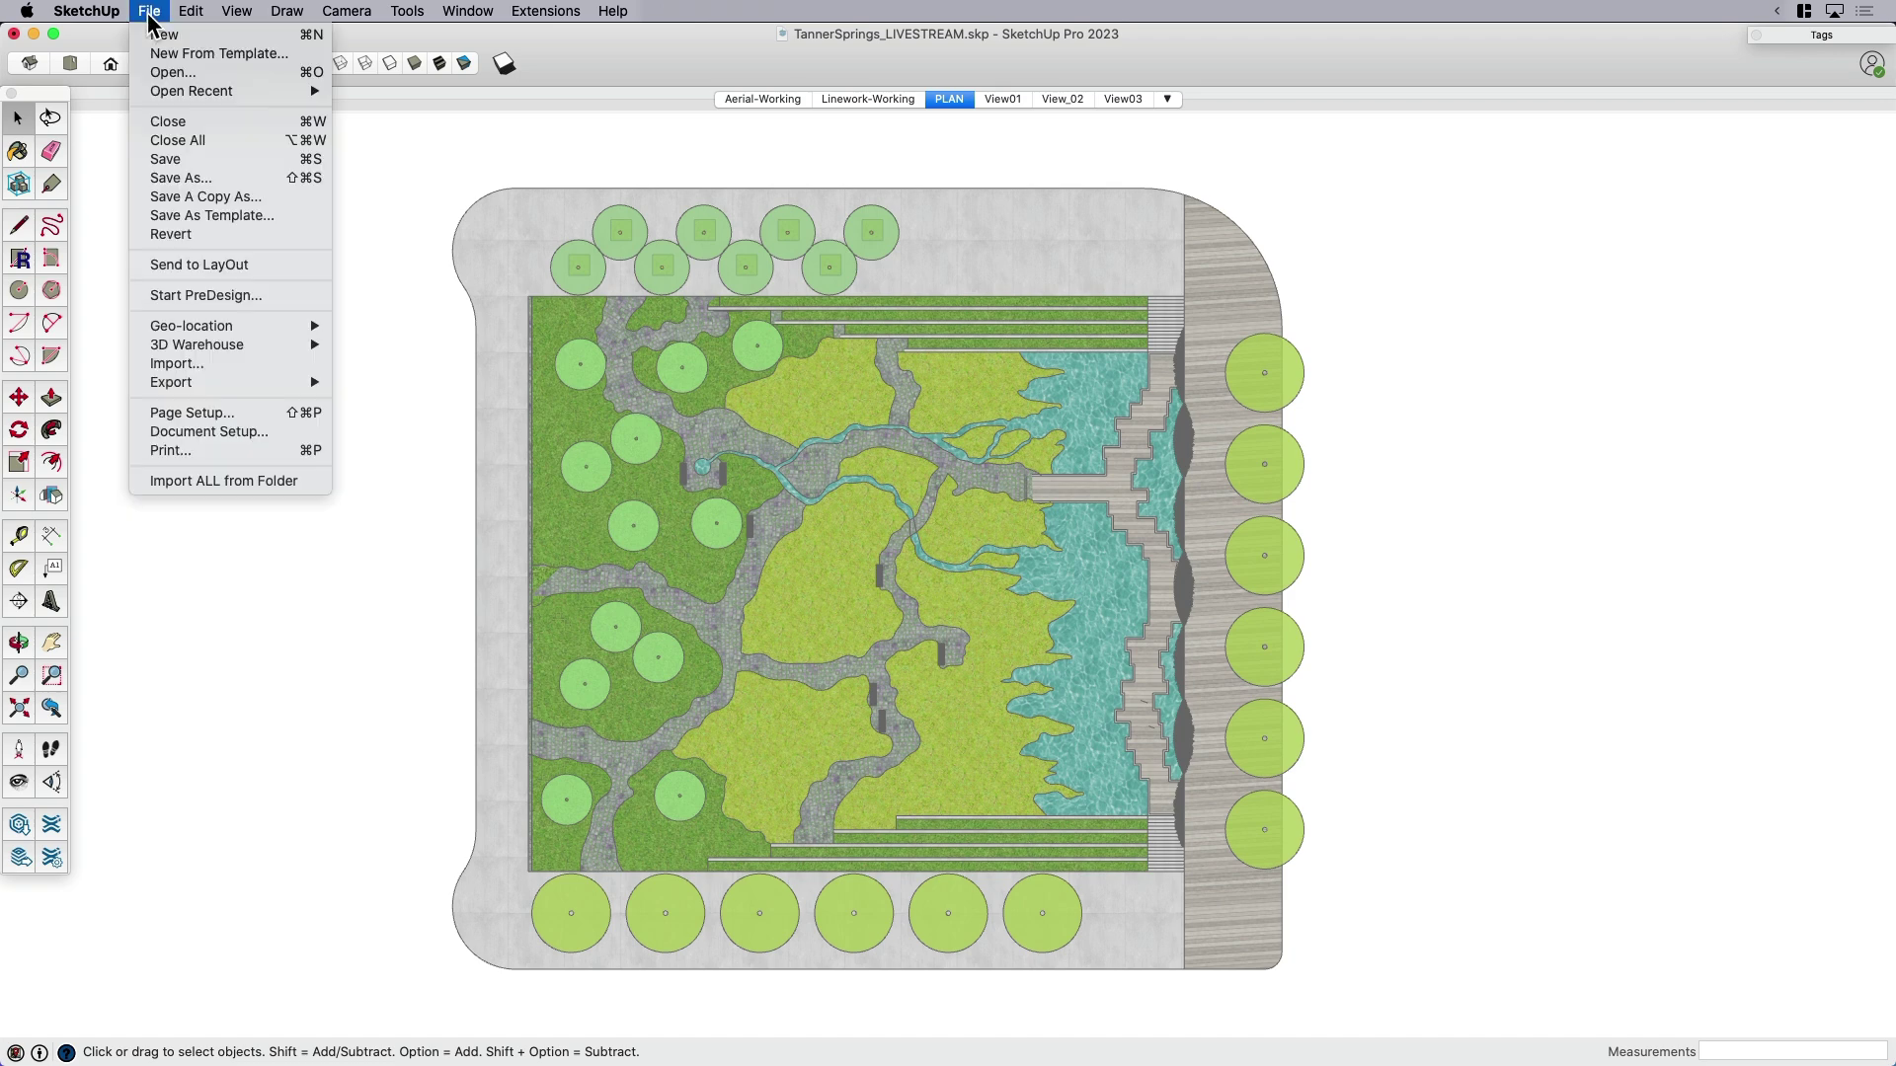
{"action": "left_click", "coordinate": [211, 414]}
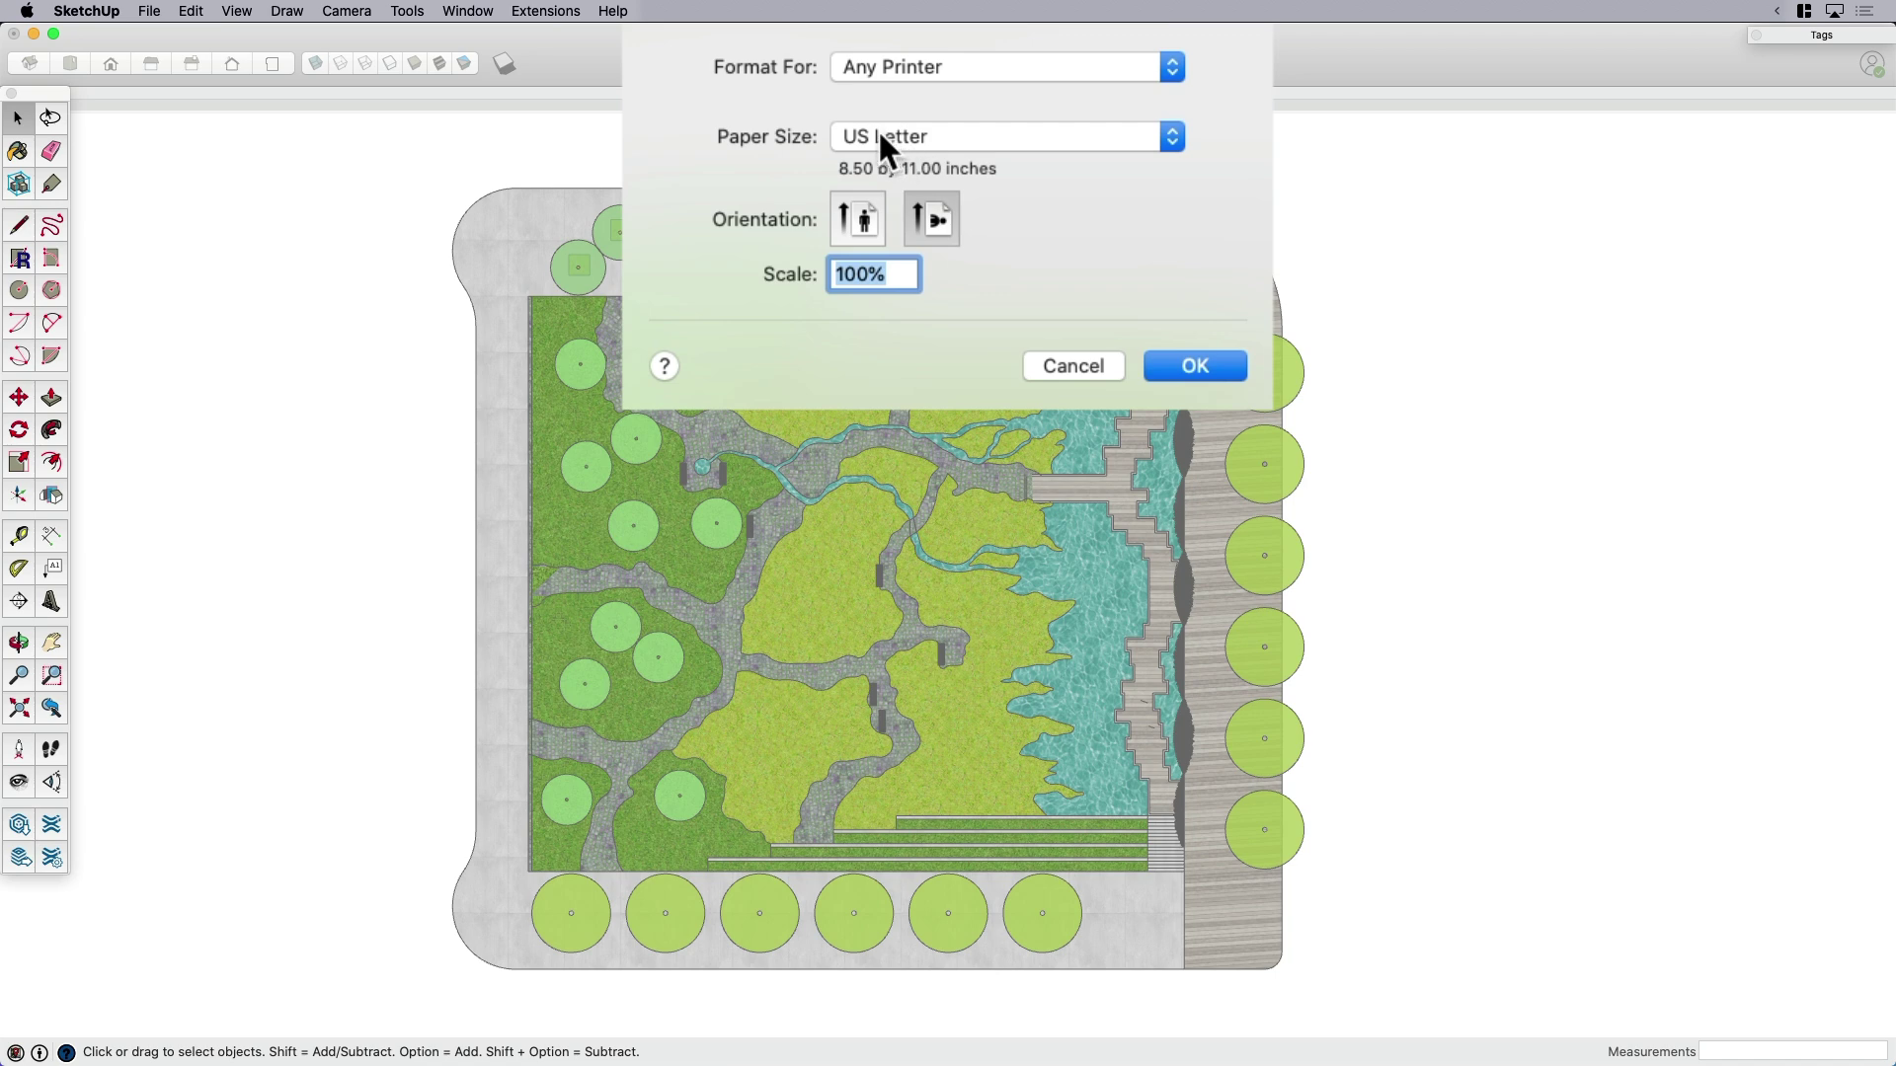
{"action": "left_click", "coordinate": [910, 139]}
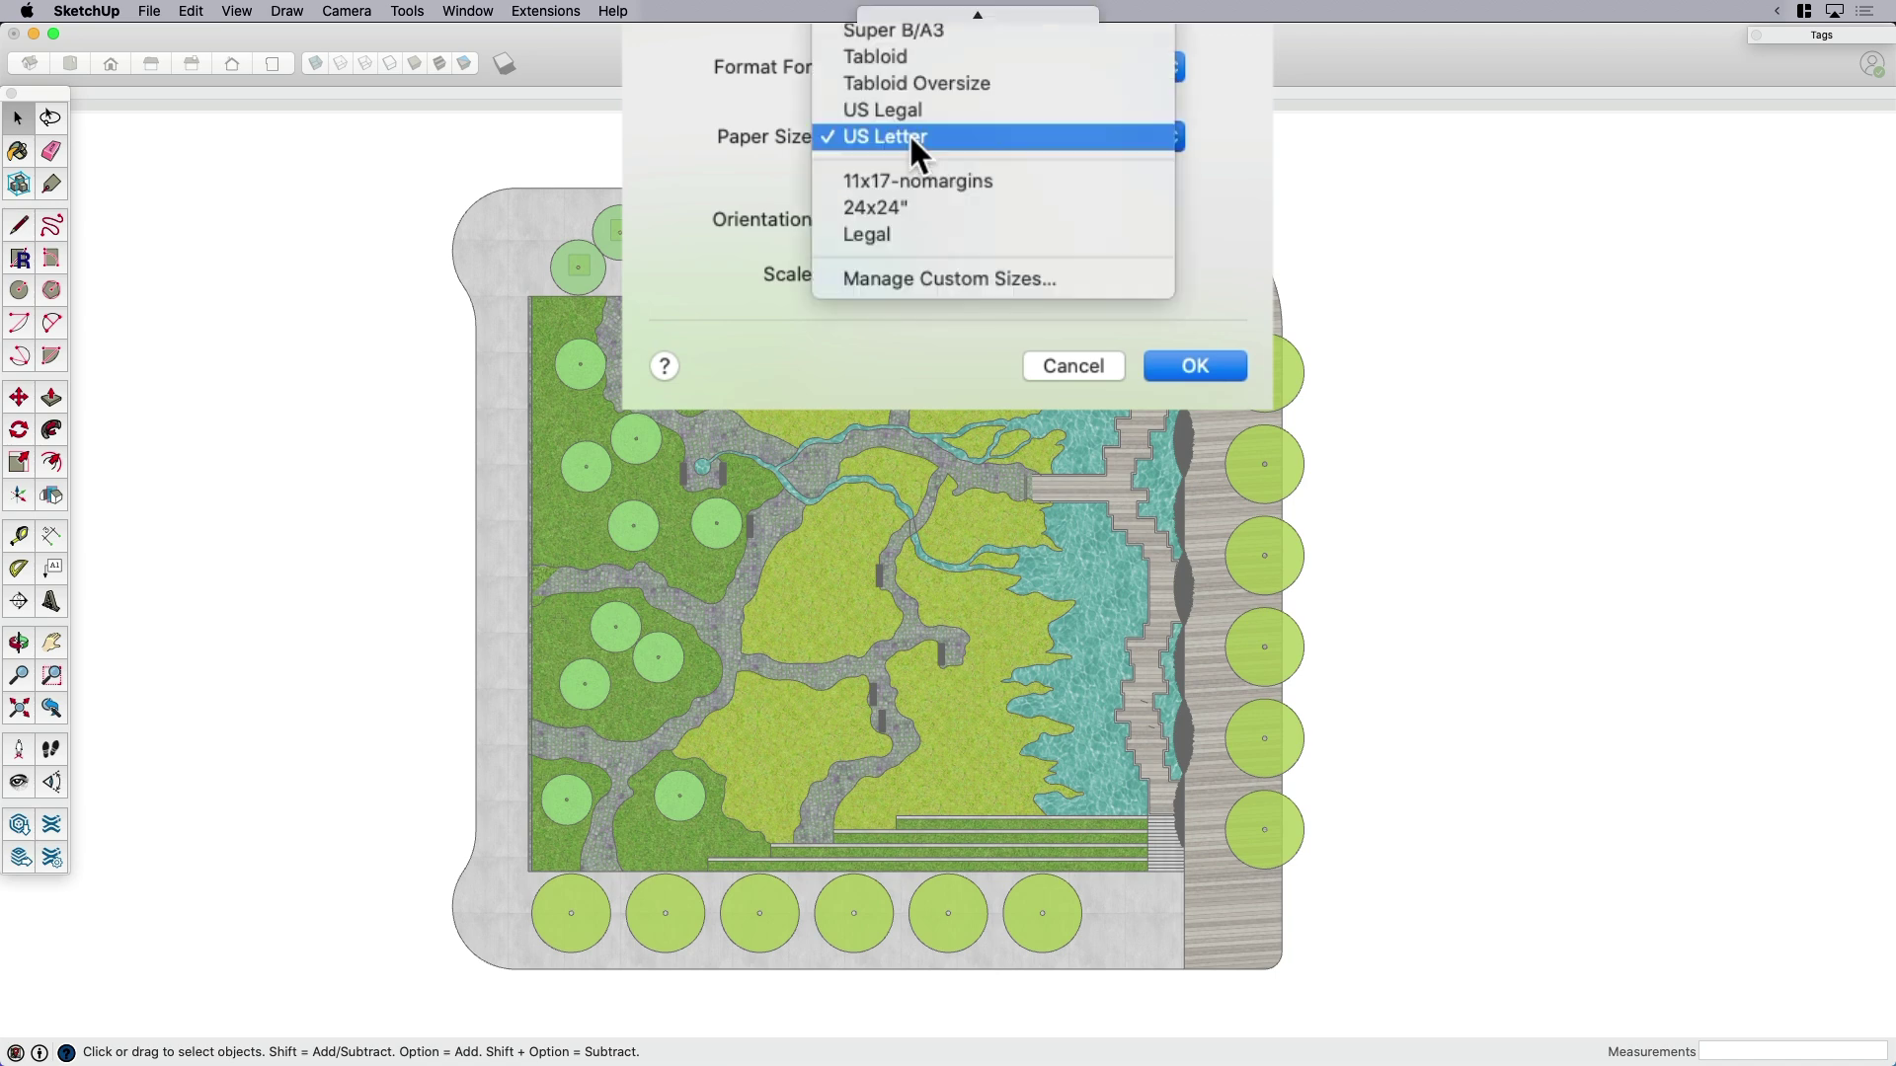
{"action": "left_click", "coordinate": [908, 135]}
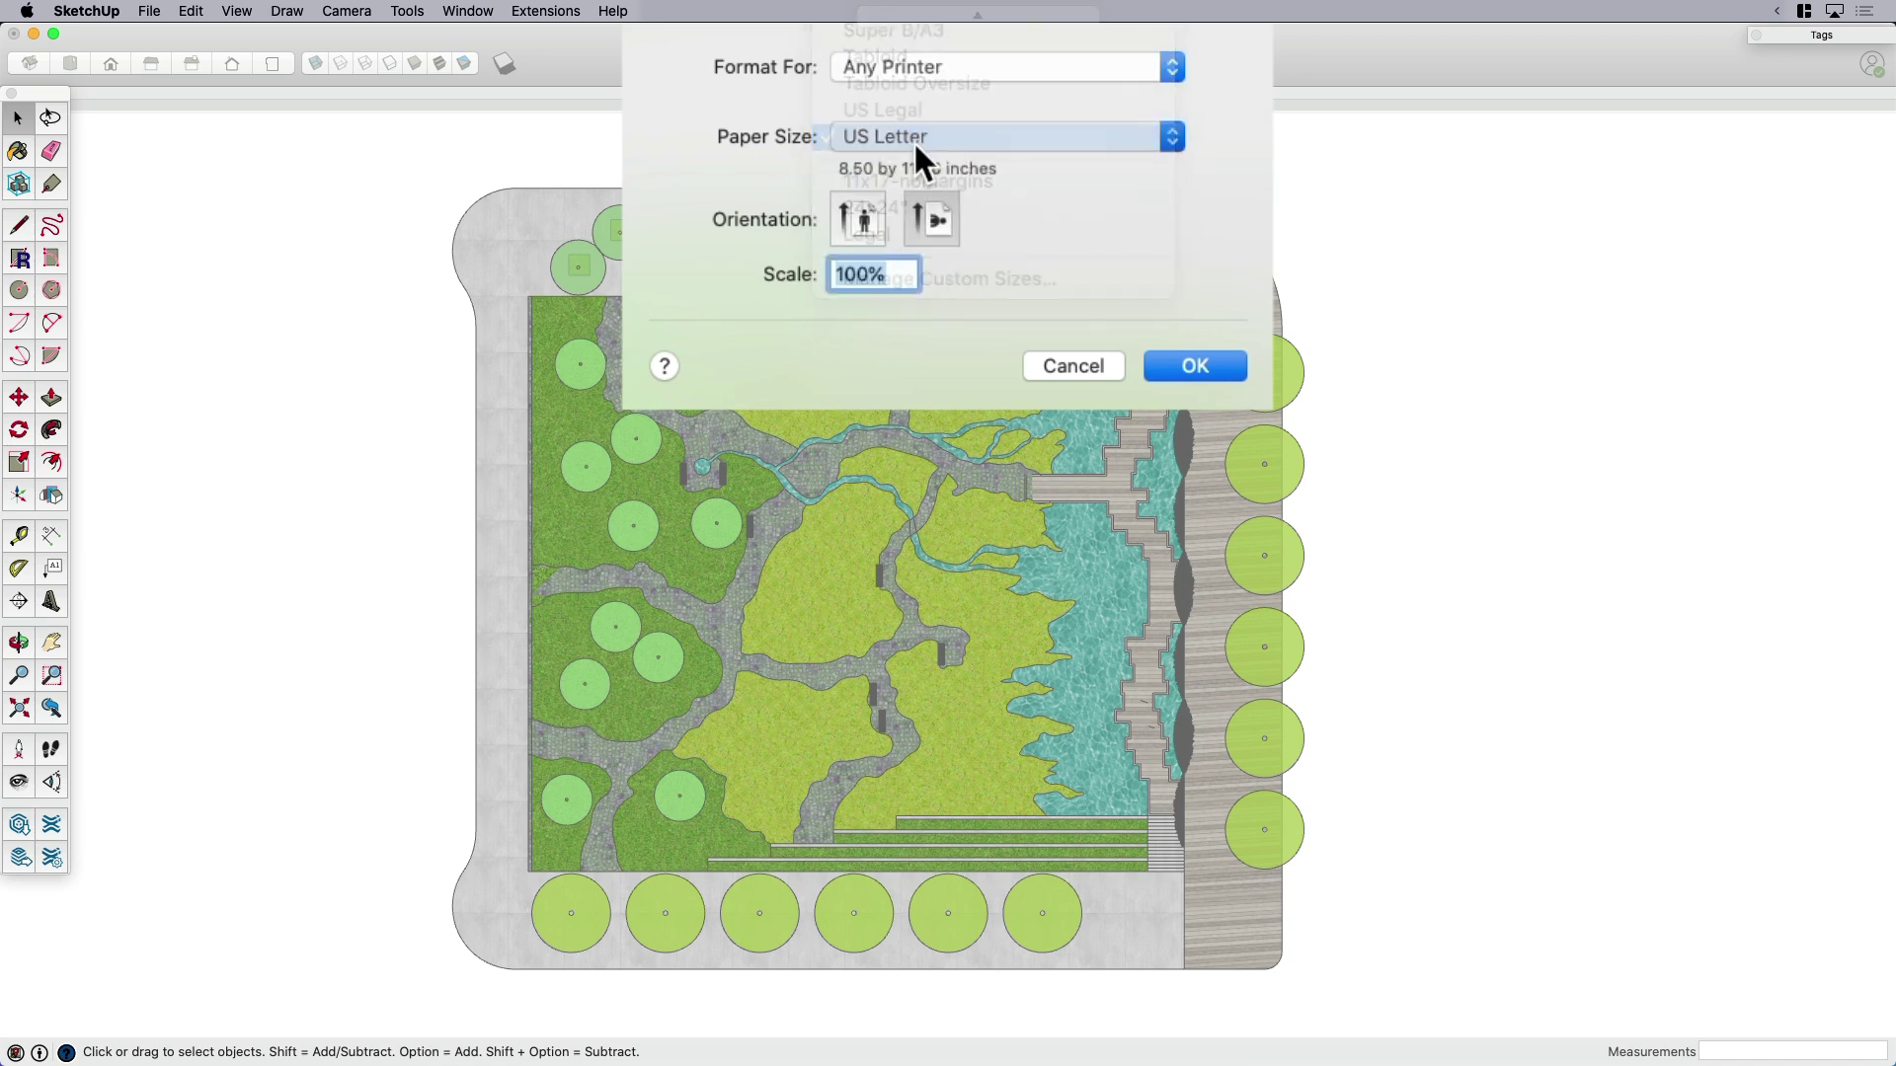
{"action": "left_click", "coordinate": [1198, 372]}
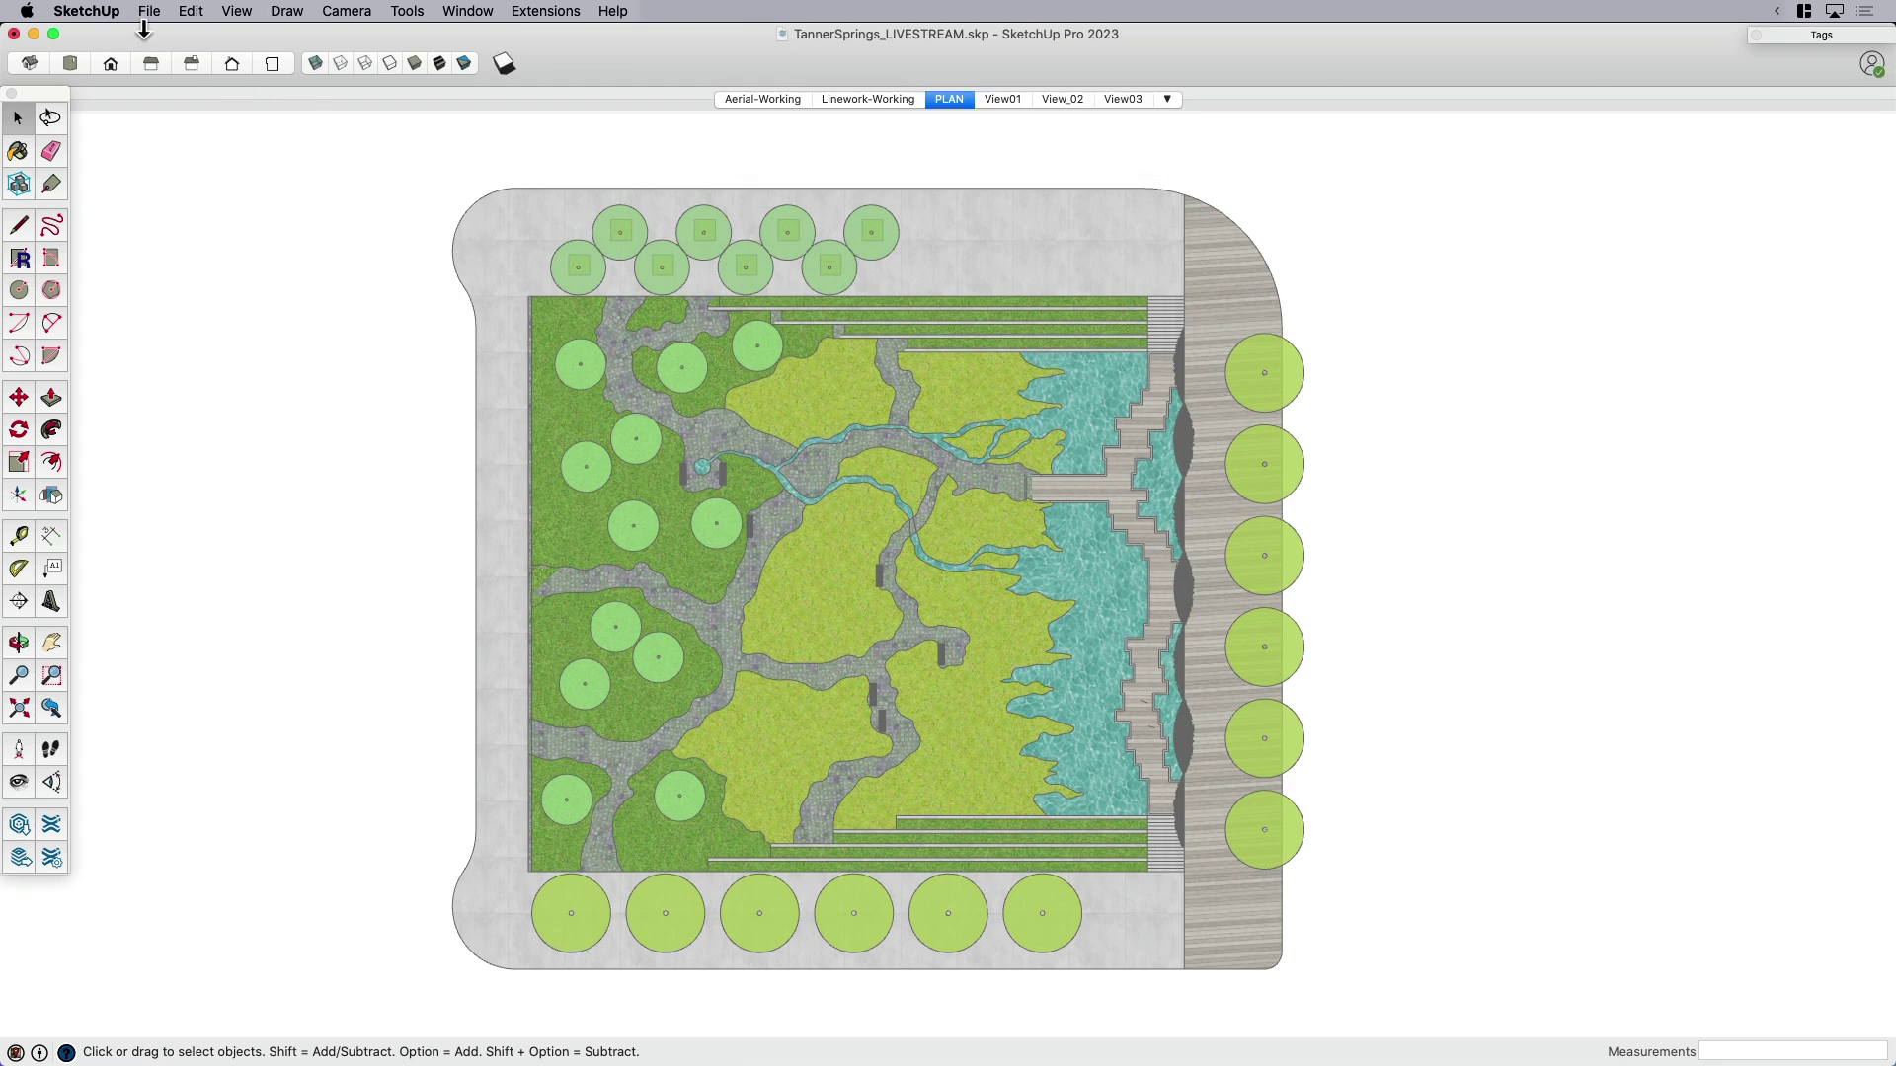
{"action": "left_click", "coordinate": [150, 12]}
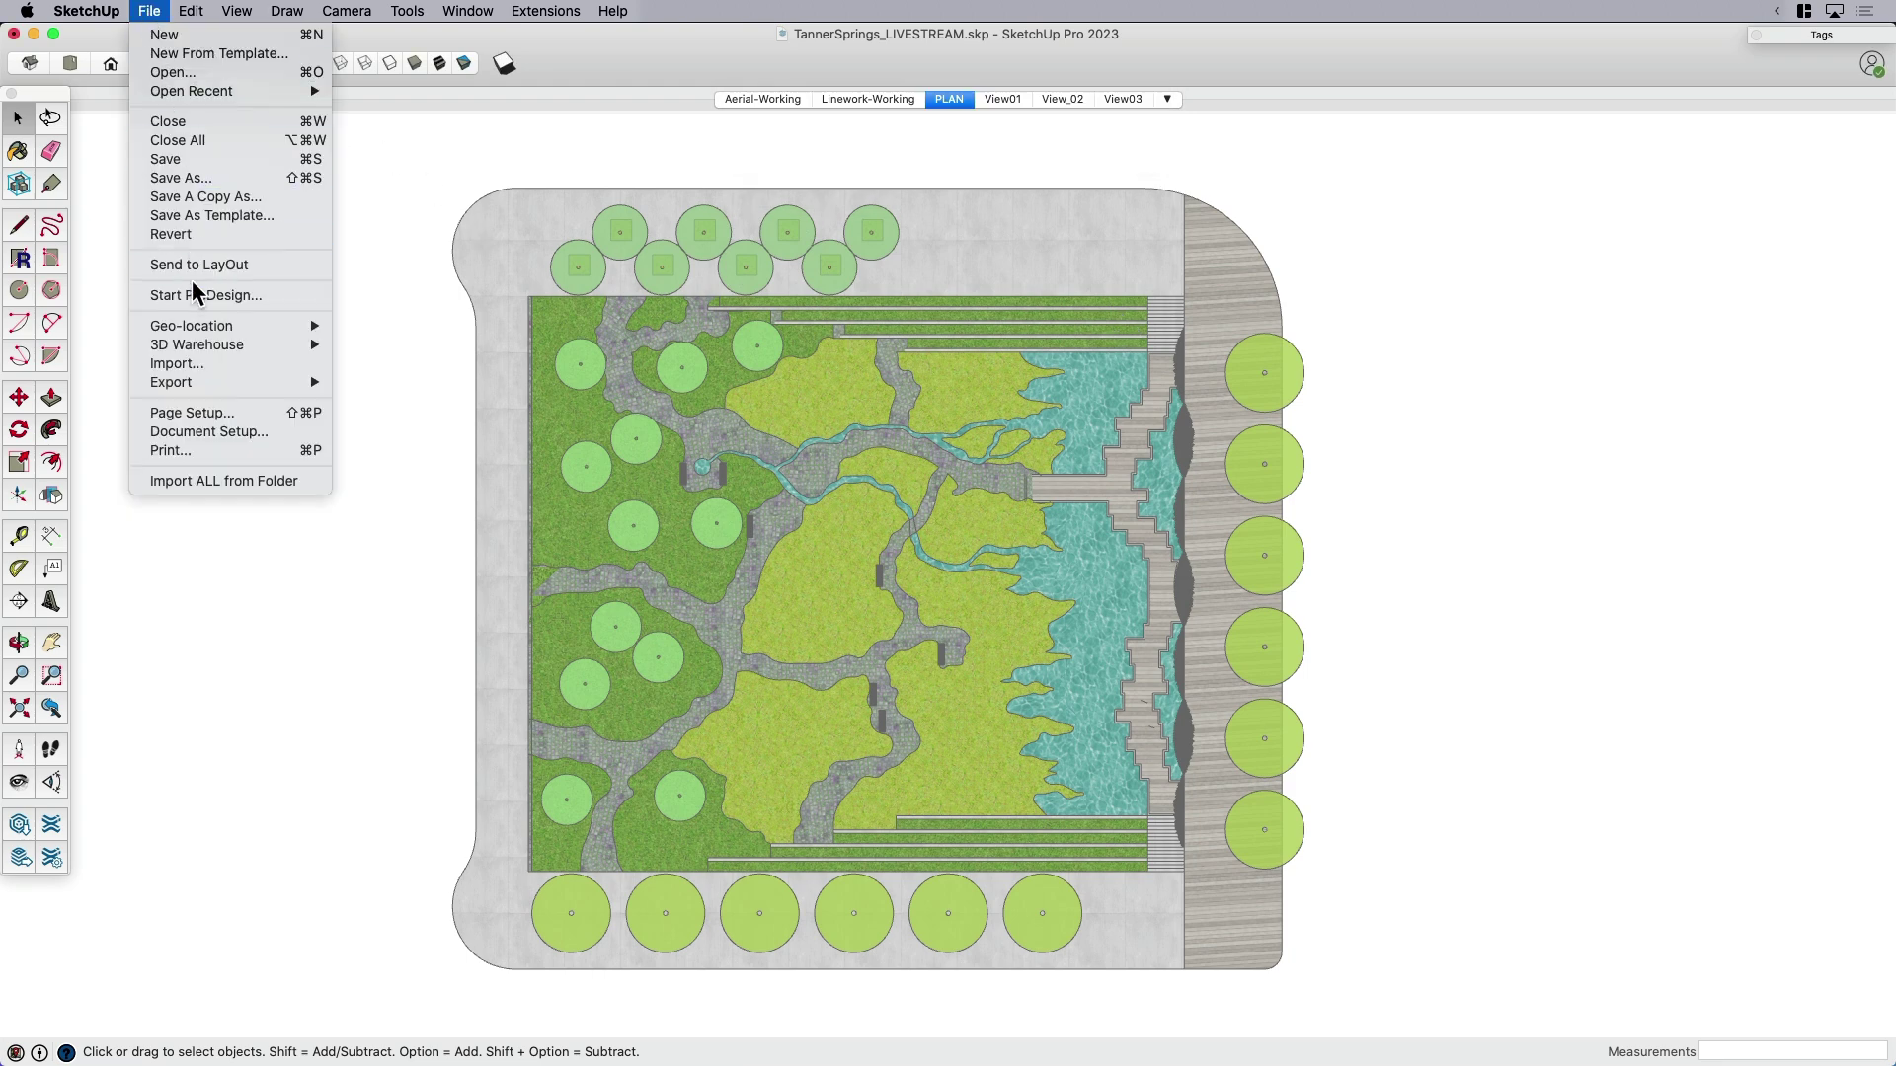
{"action": "left_click", "coordinate": [326, 610]}
Pan the plan view with H leftward, then nudge it slightly back right
{"action": "key", "text": "h"}
{"action": "left_click_drag", "start_coordinate": [887, 628], "coordinate": [676, 626]}
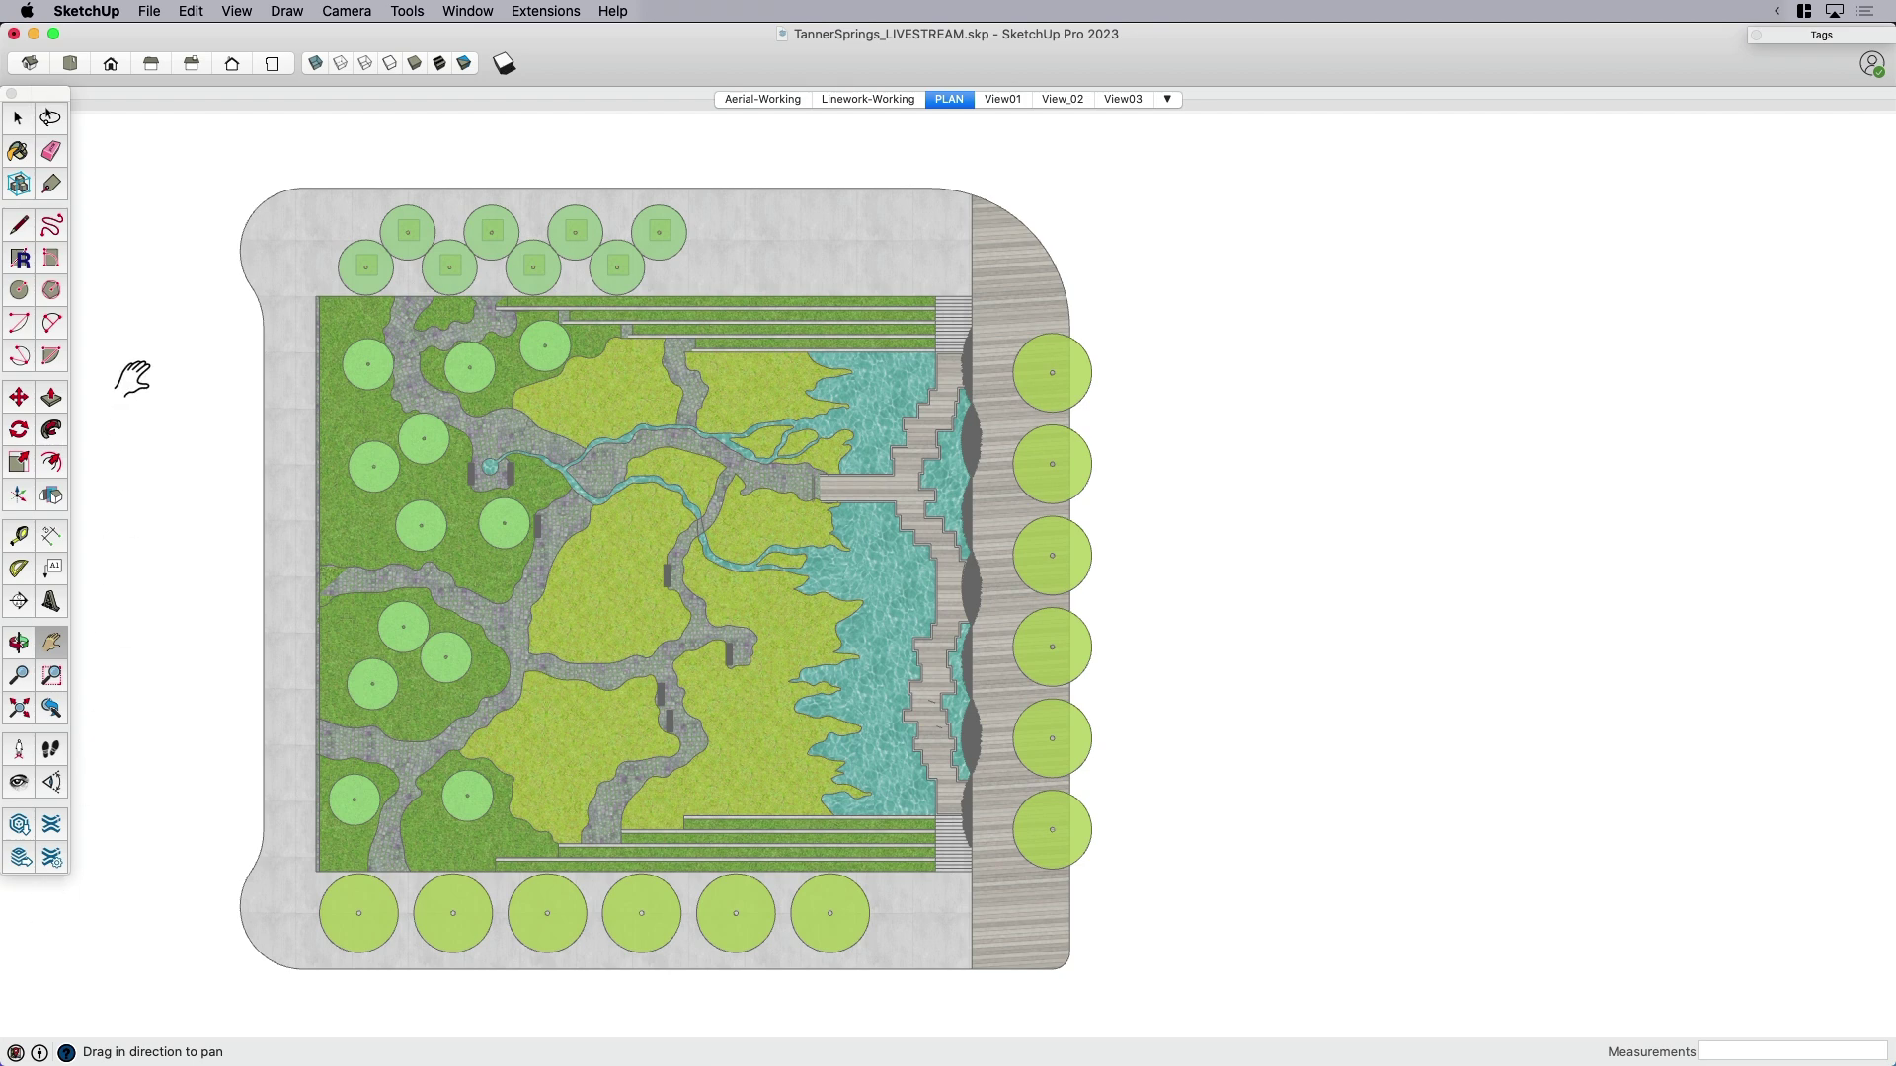
{"action": "left_click_drag", "start_coordinate": [559, 537], "coordinate": [471, 538]}
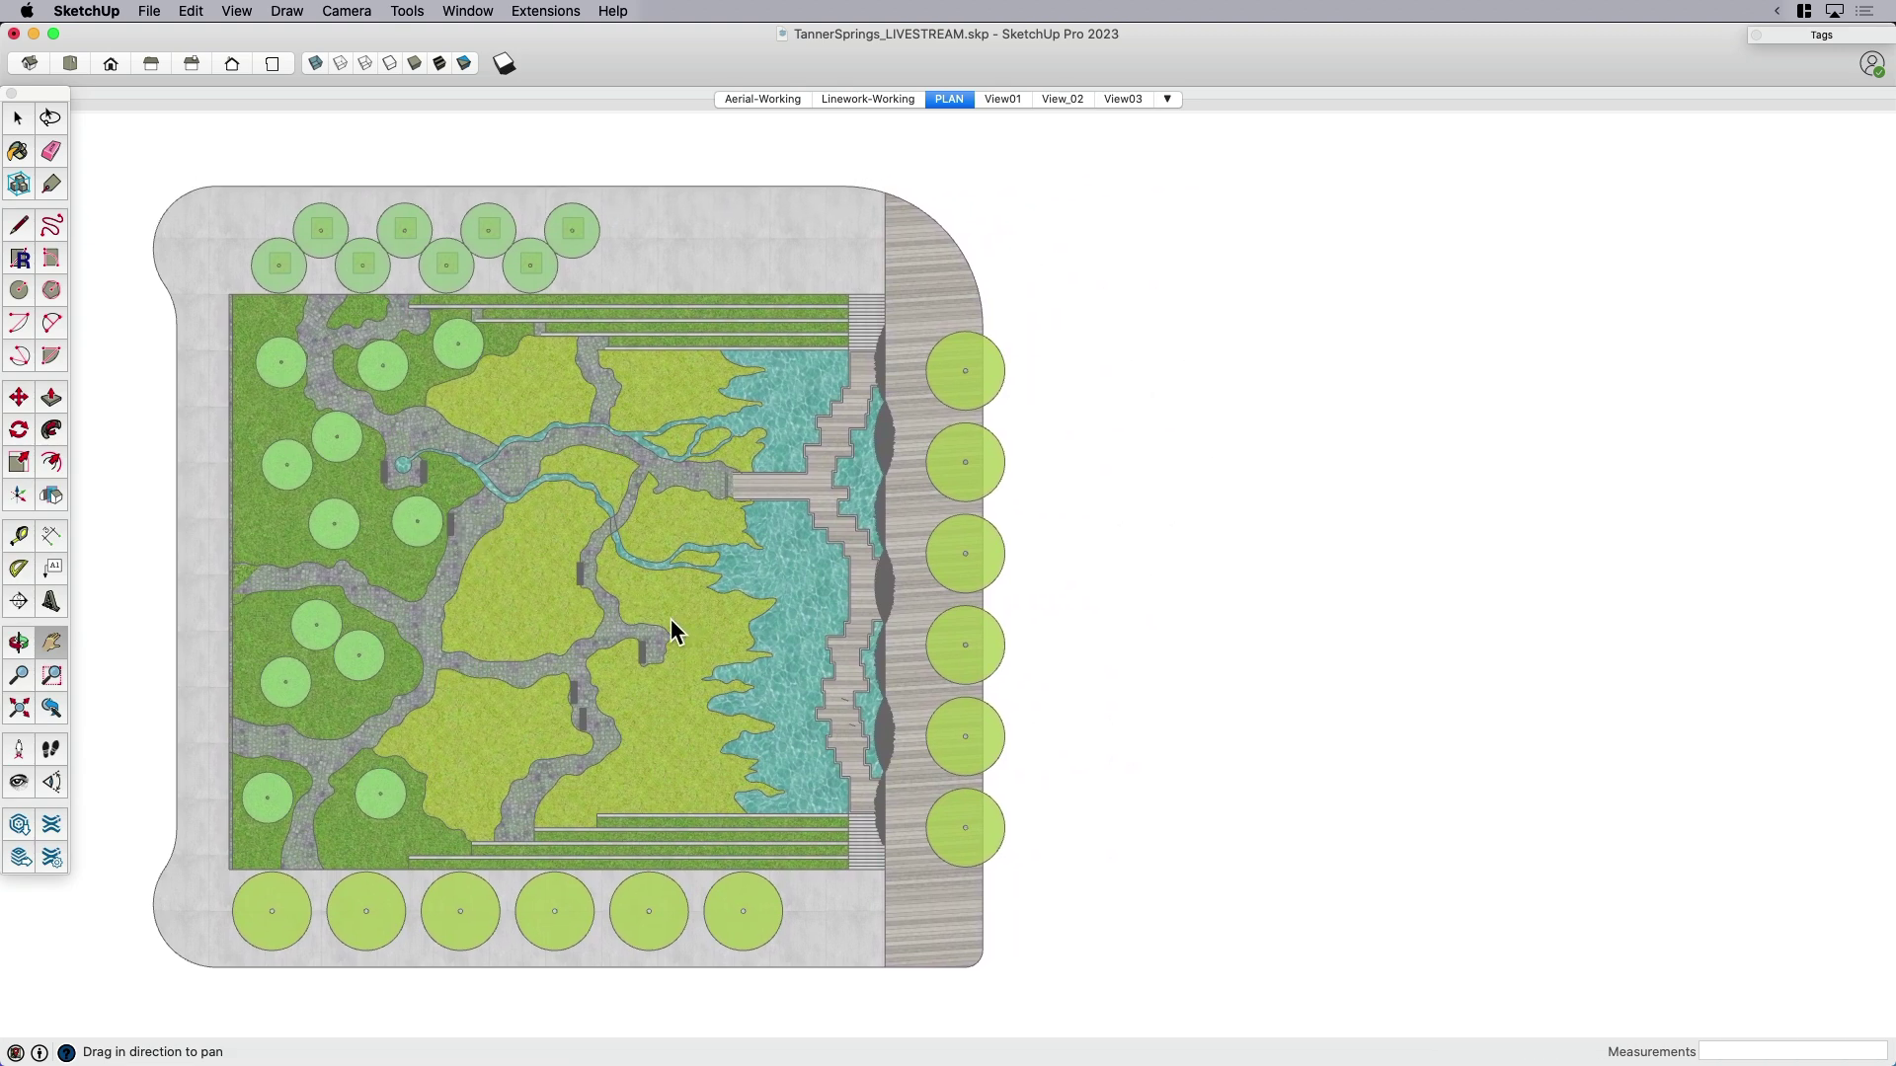
{"action": "mouse_move", "coordinate": [671, 621]}
{"action": "left_mouse_down"}
{"action": "mouse_move", "coordinate": [648, 605]}
{"action": "mouse_move", "coordinate": [683, 612]}
{"action": "left_mouse_up"}
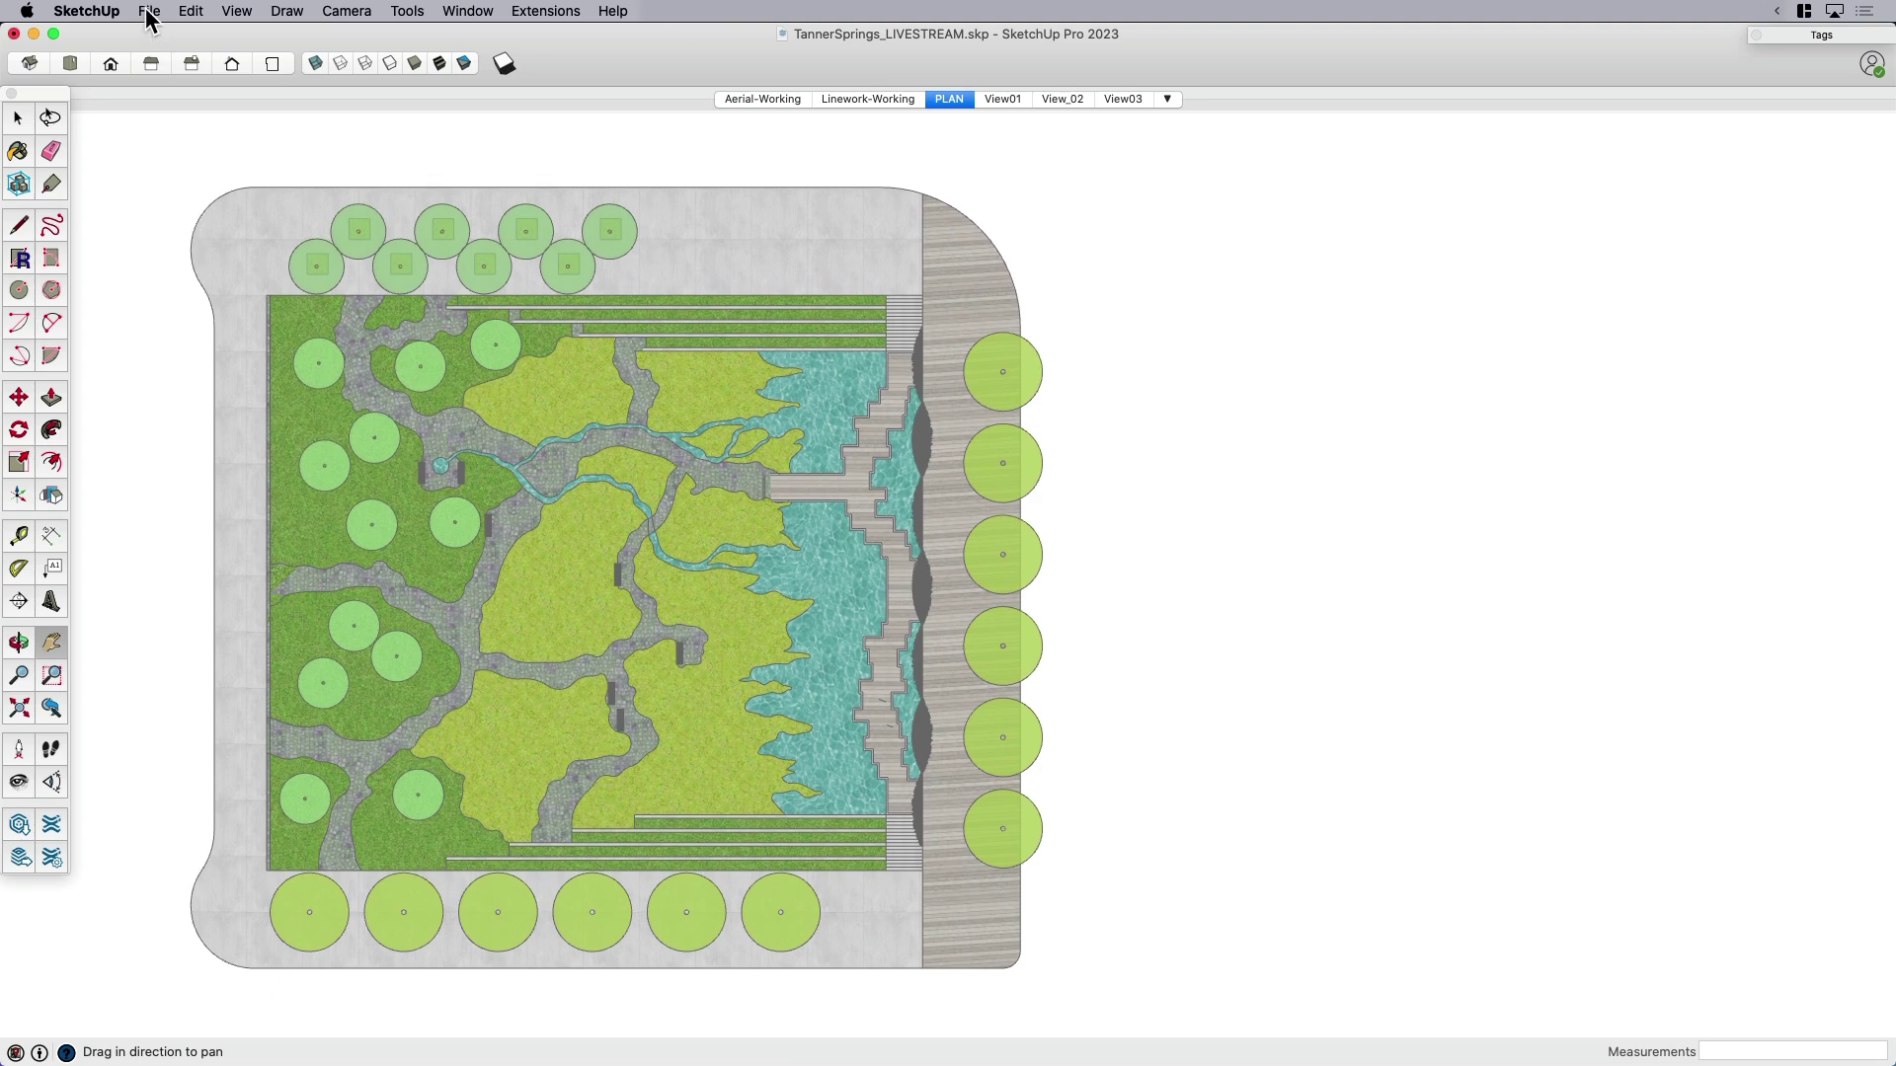
In Document Setup, turn off Fit View to Page and try an 8" print height
{"action": "left_click", "coordinate": [148, 12]}
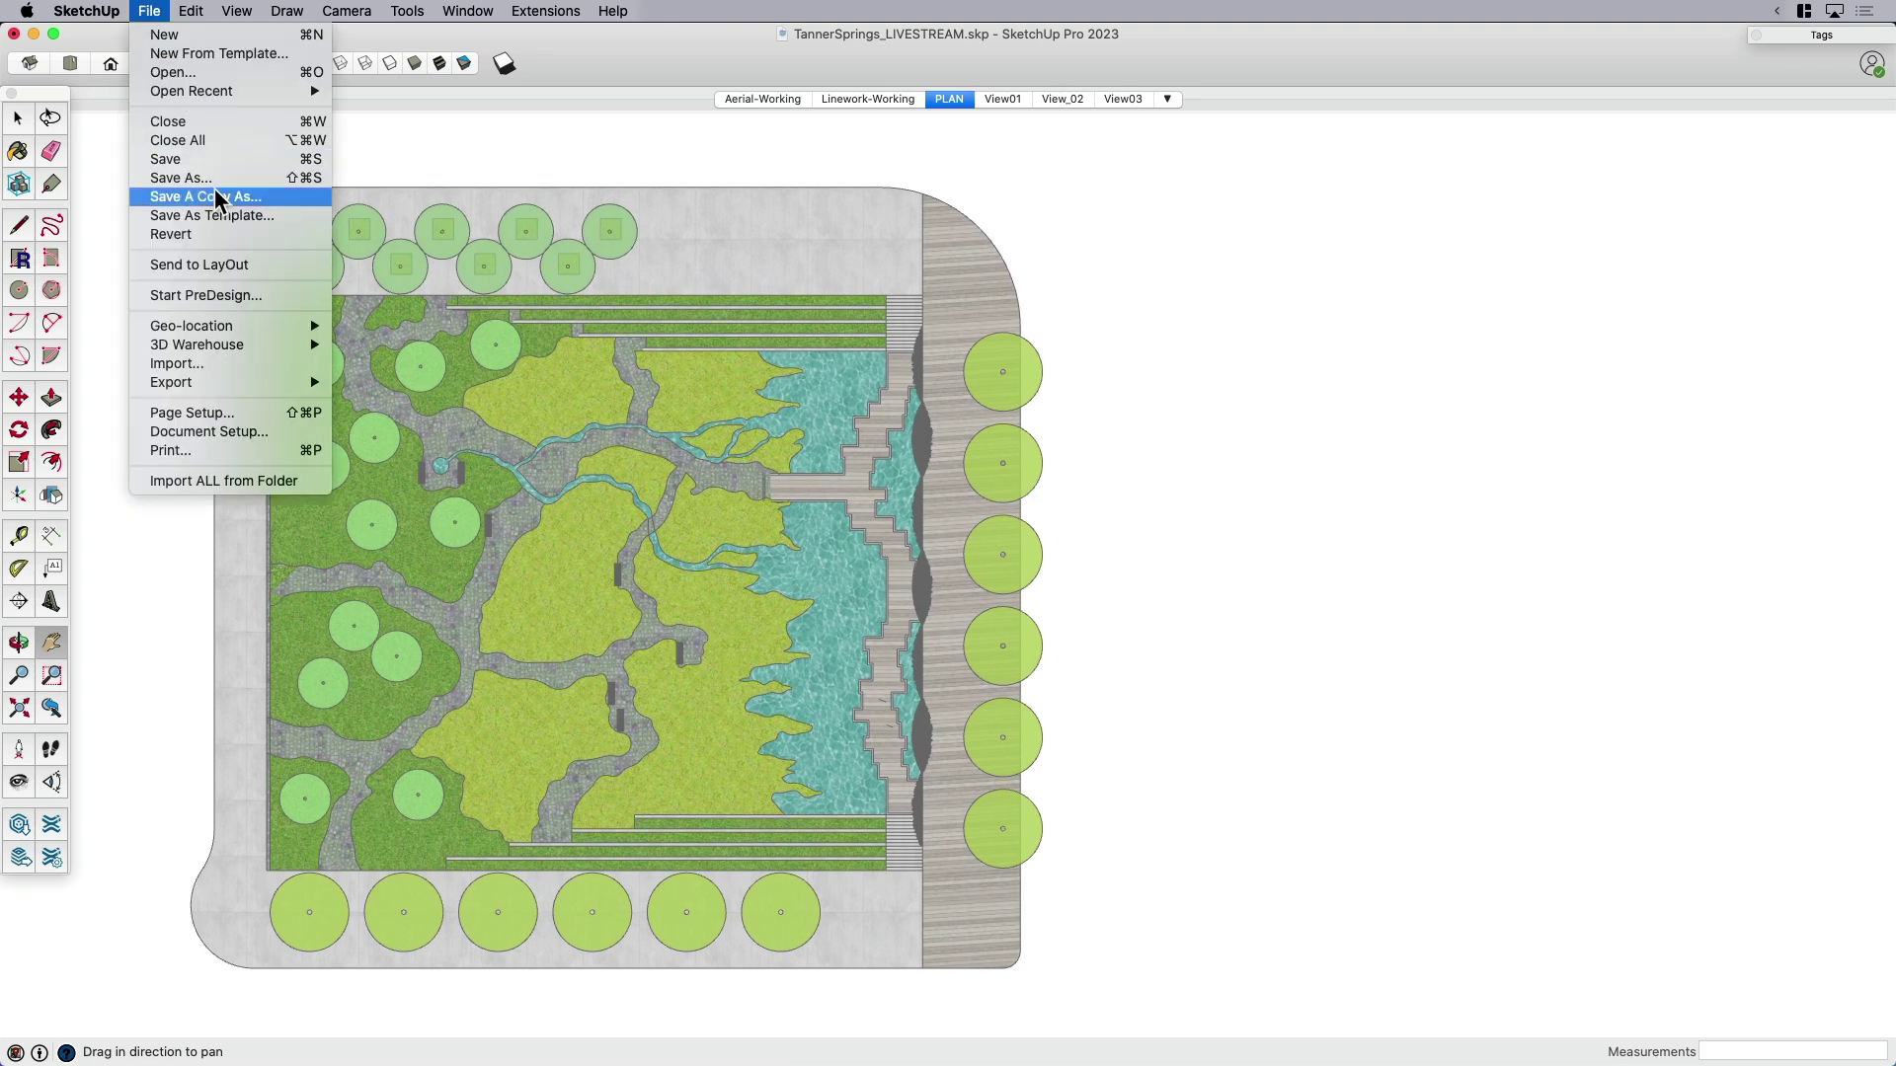
{"action": "left_click", "coordinate": [225, 430]}
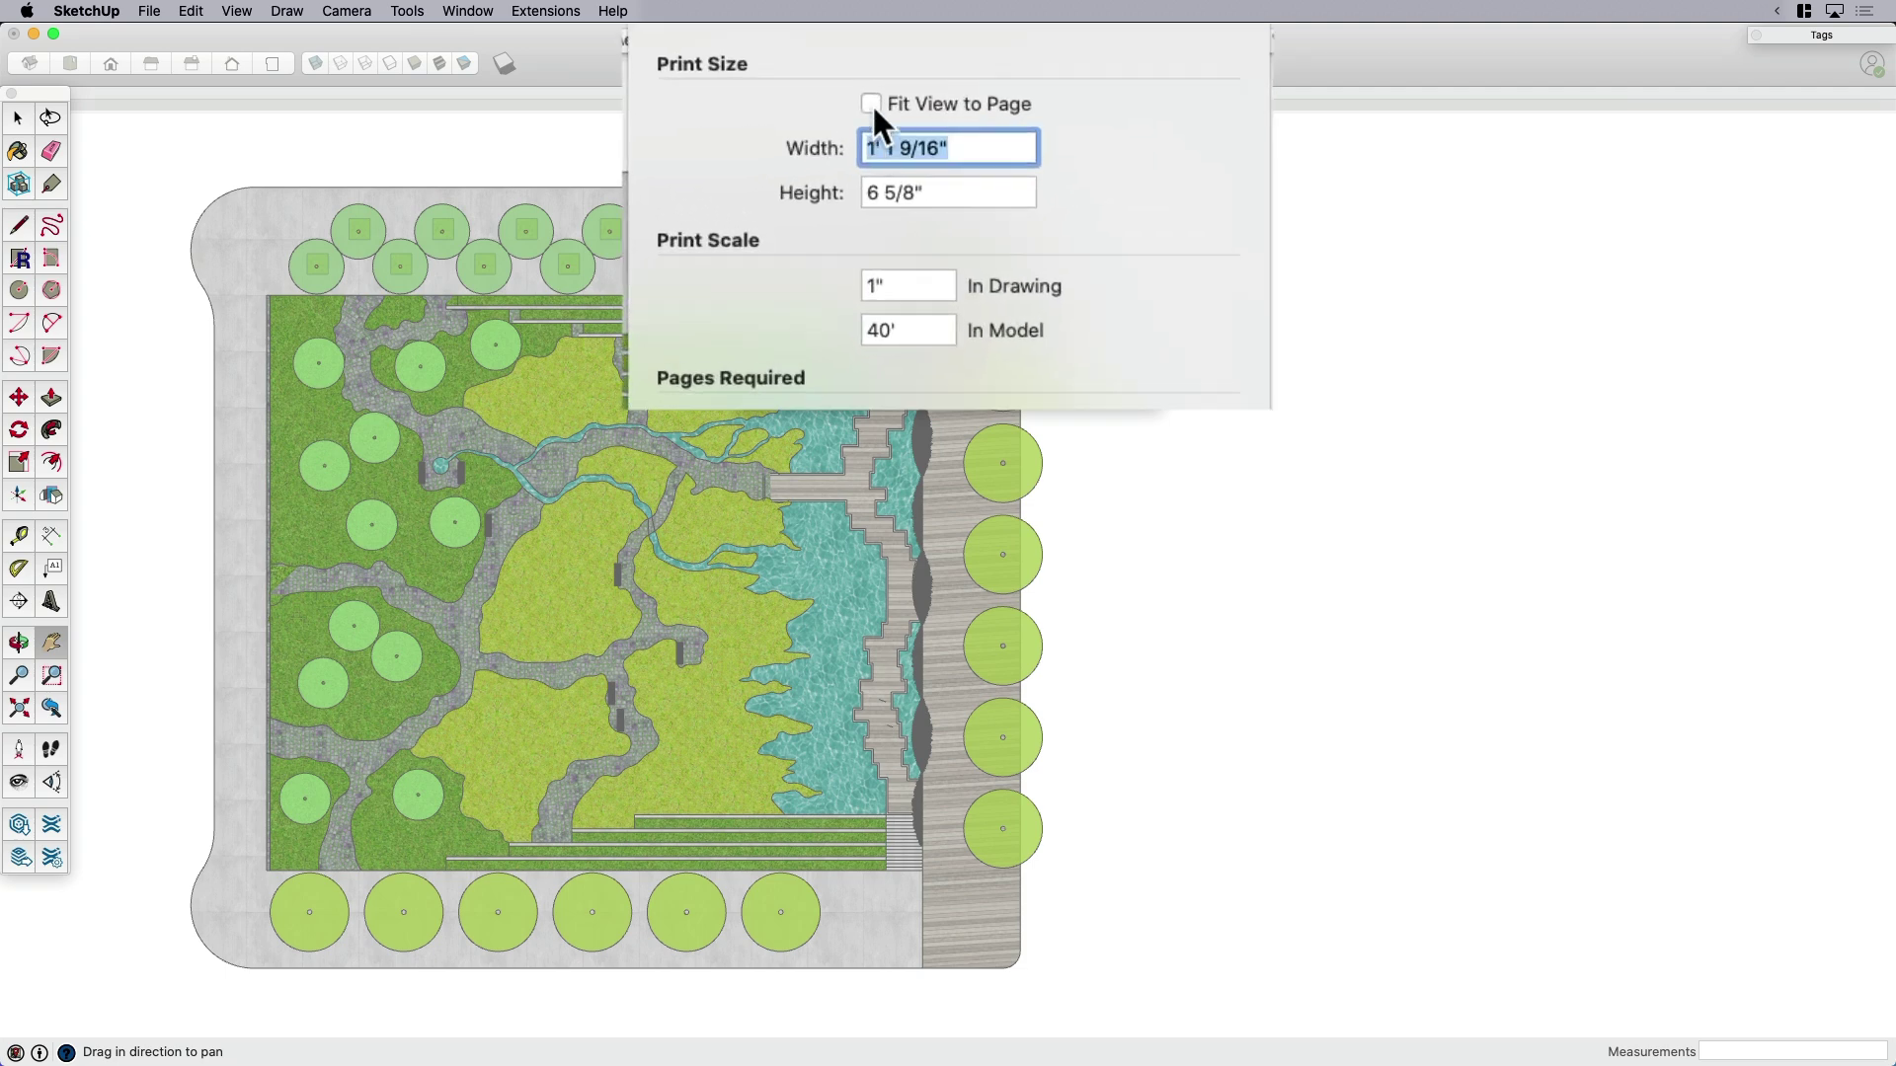
{"action": "left_click", "coordinate": [871, 103]}
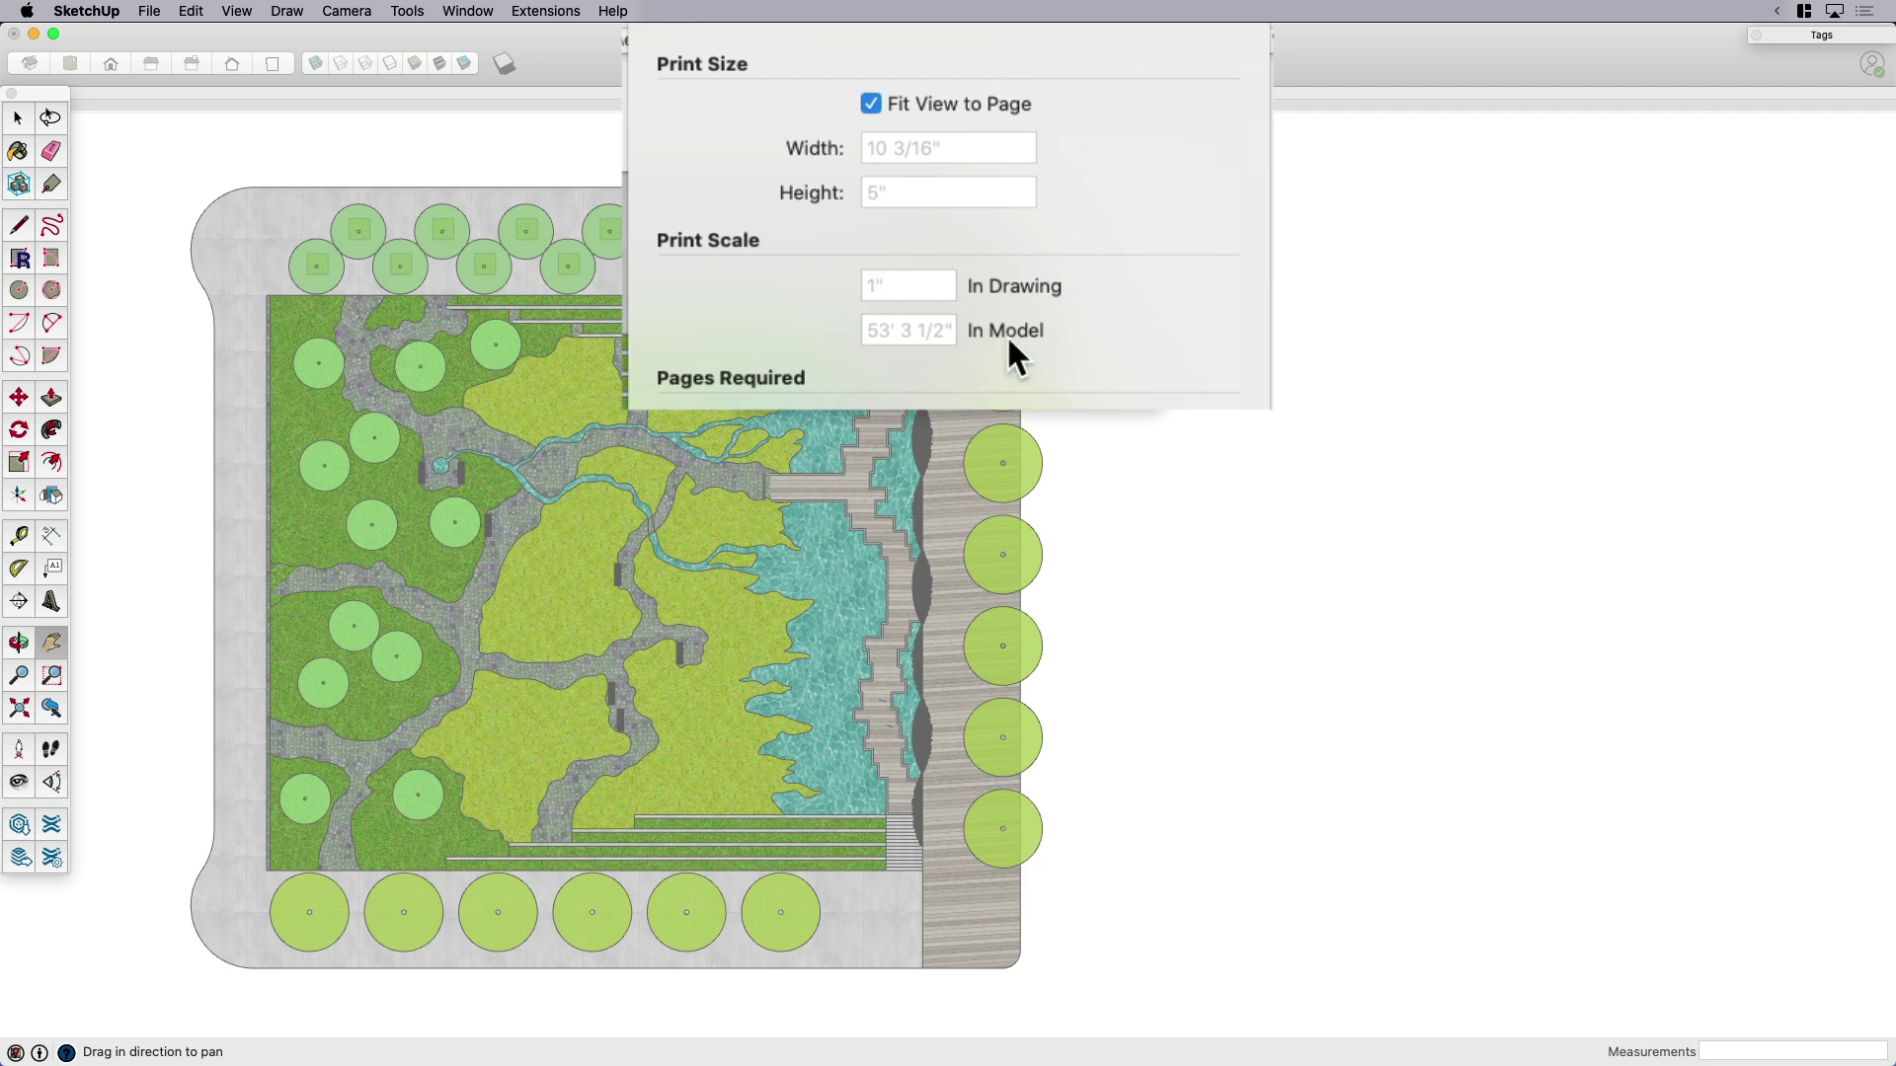
{"action": "left_click", "coordinate": [871, 104]}
{"action": "left_click", "coordinate": [871, 104]}
{"action": "left_click", "coordinate": [871, 104]}
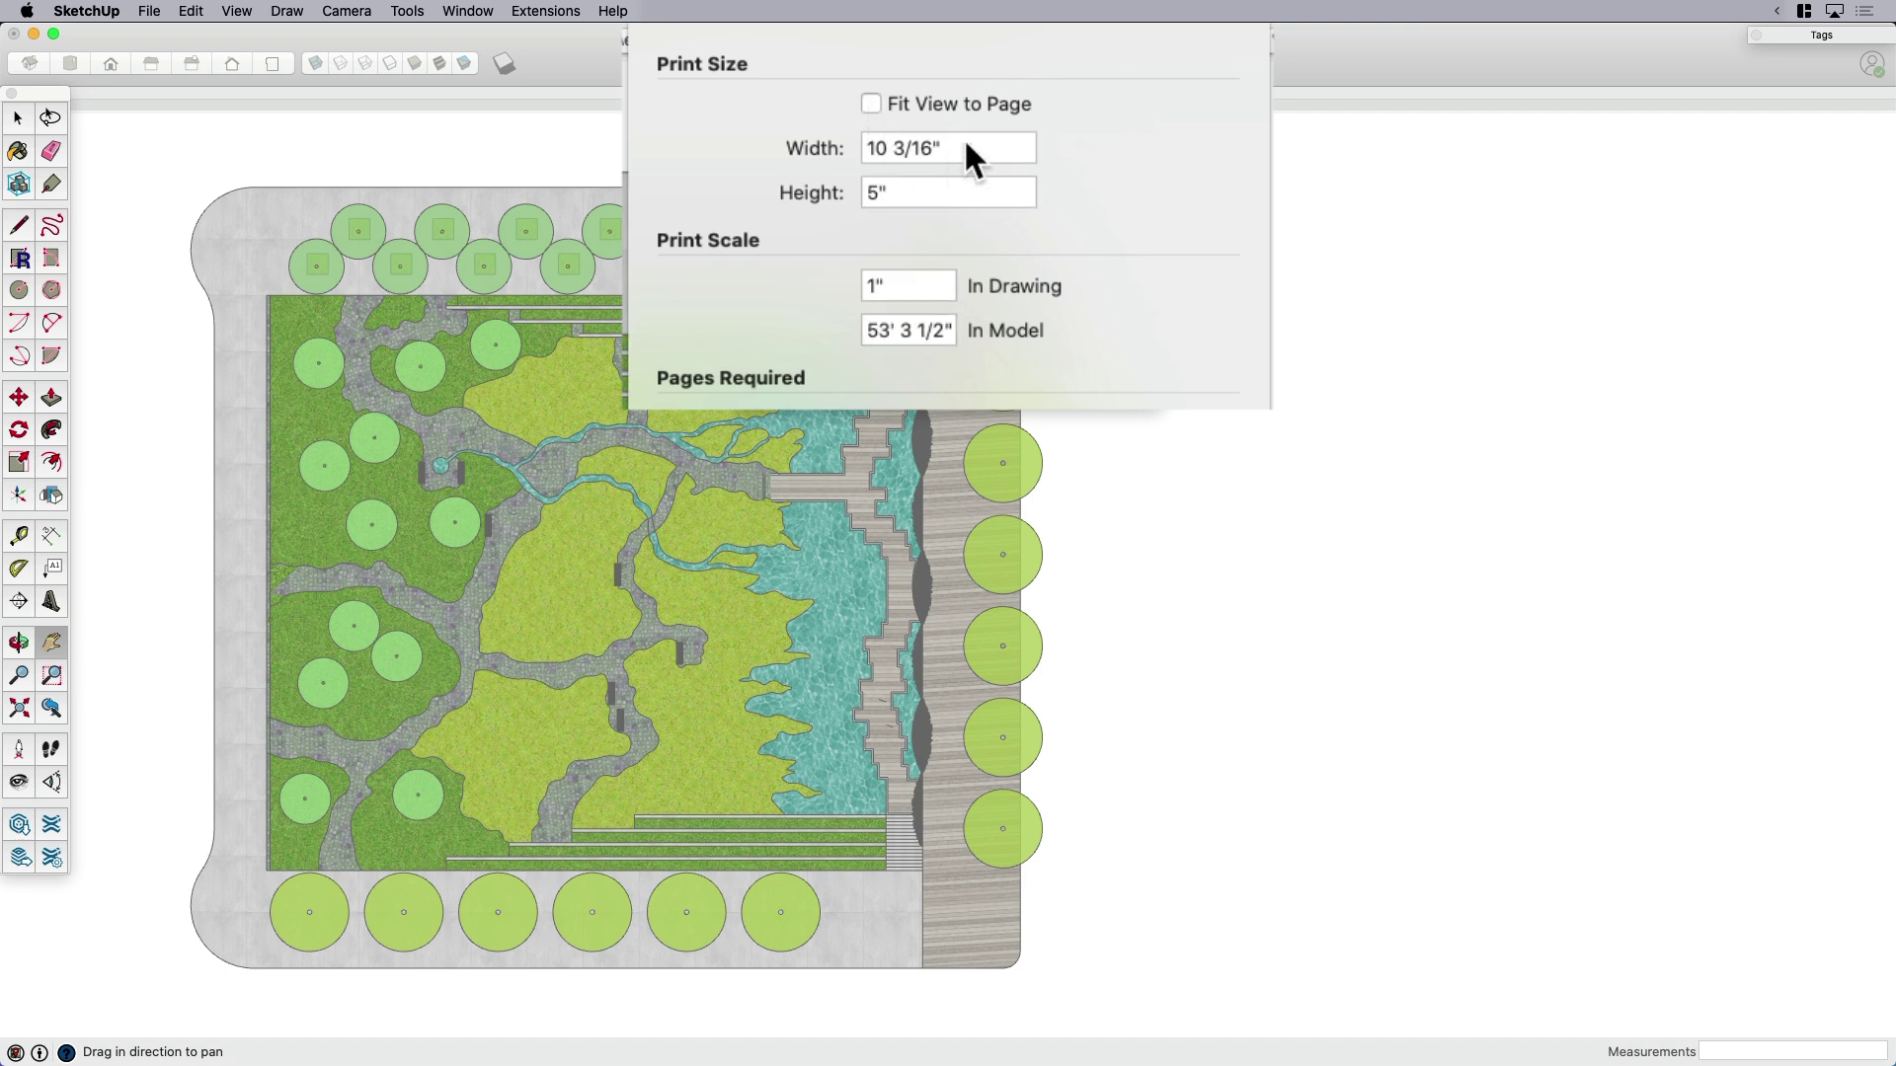
{"action": "left_click", "coordinate": [964, 148]}
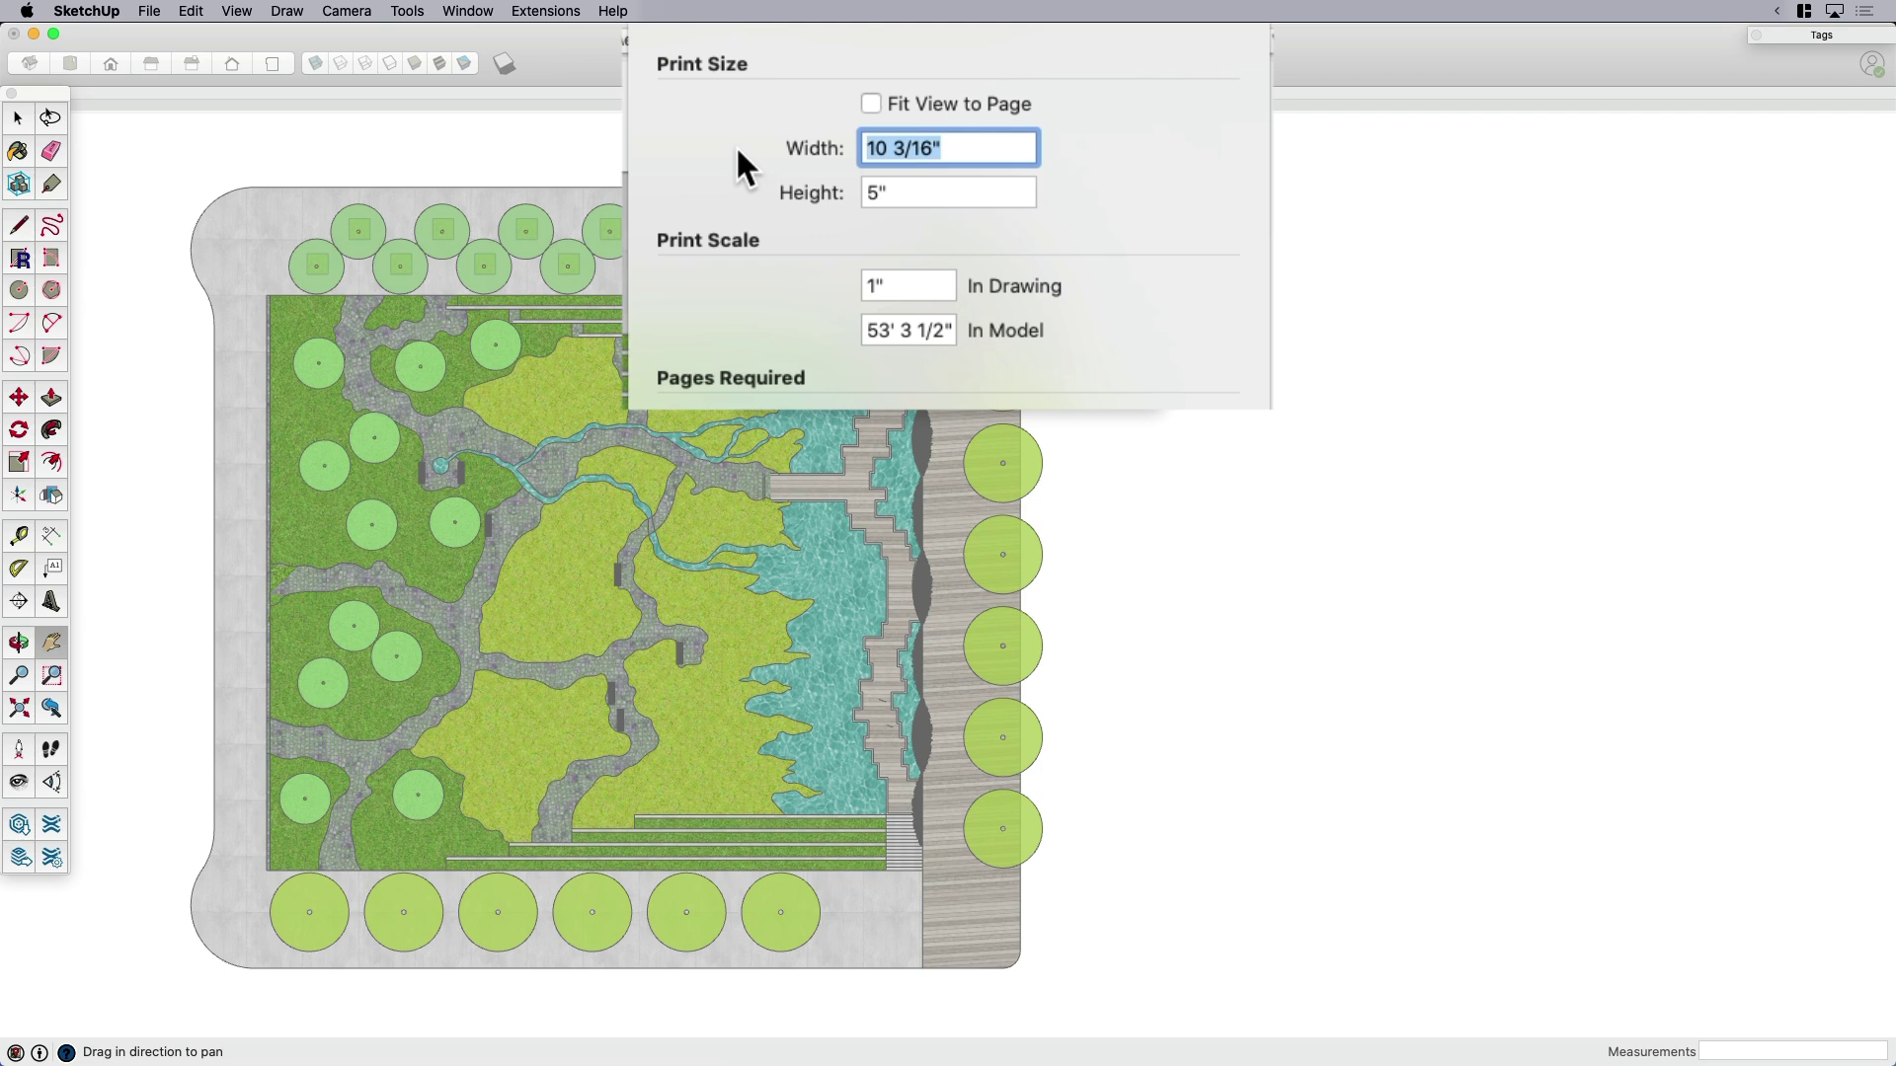
{"action": "left_click", "coordinate": [891, 189]}
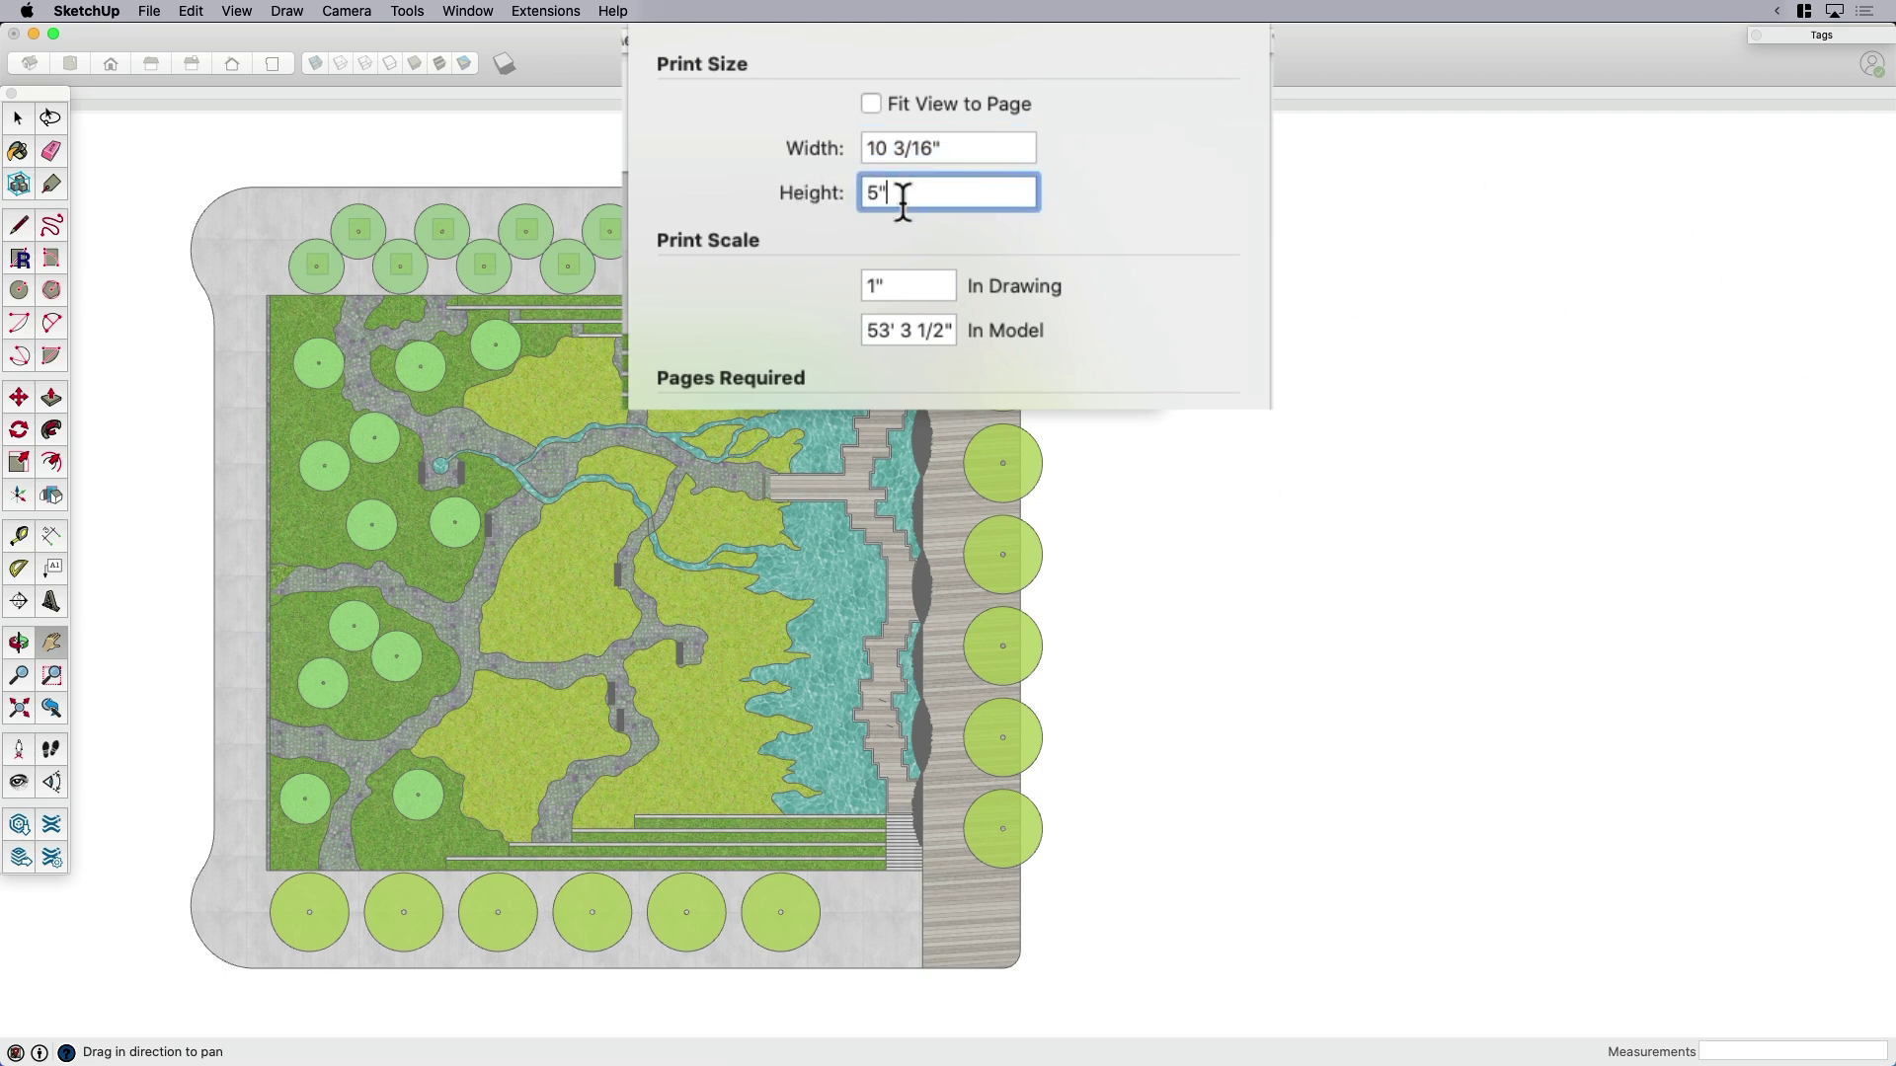
{"action": "left_click_drag", "start_coordinate": [902, 195], "coordinate": [796, 197]}
{"action": "type", "text": "8"}
{"action": "key", "text": "Tab"}
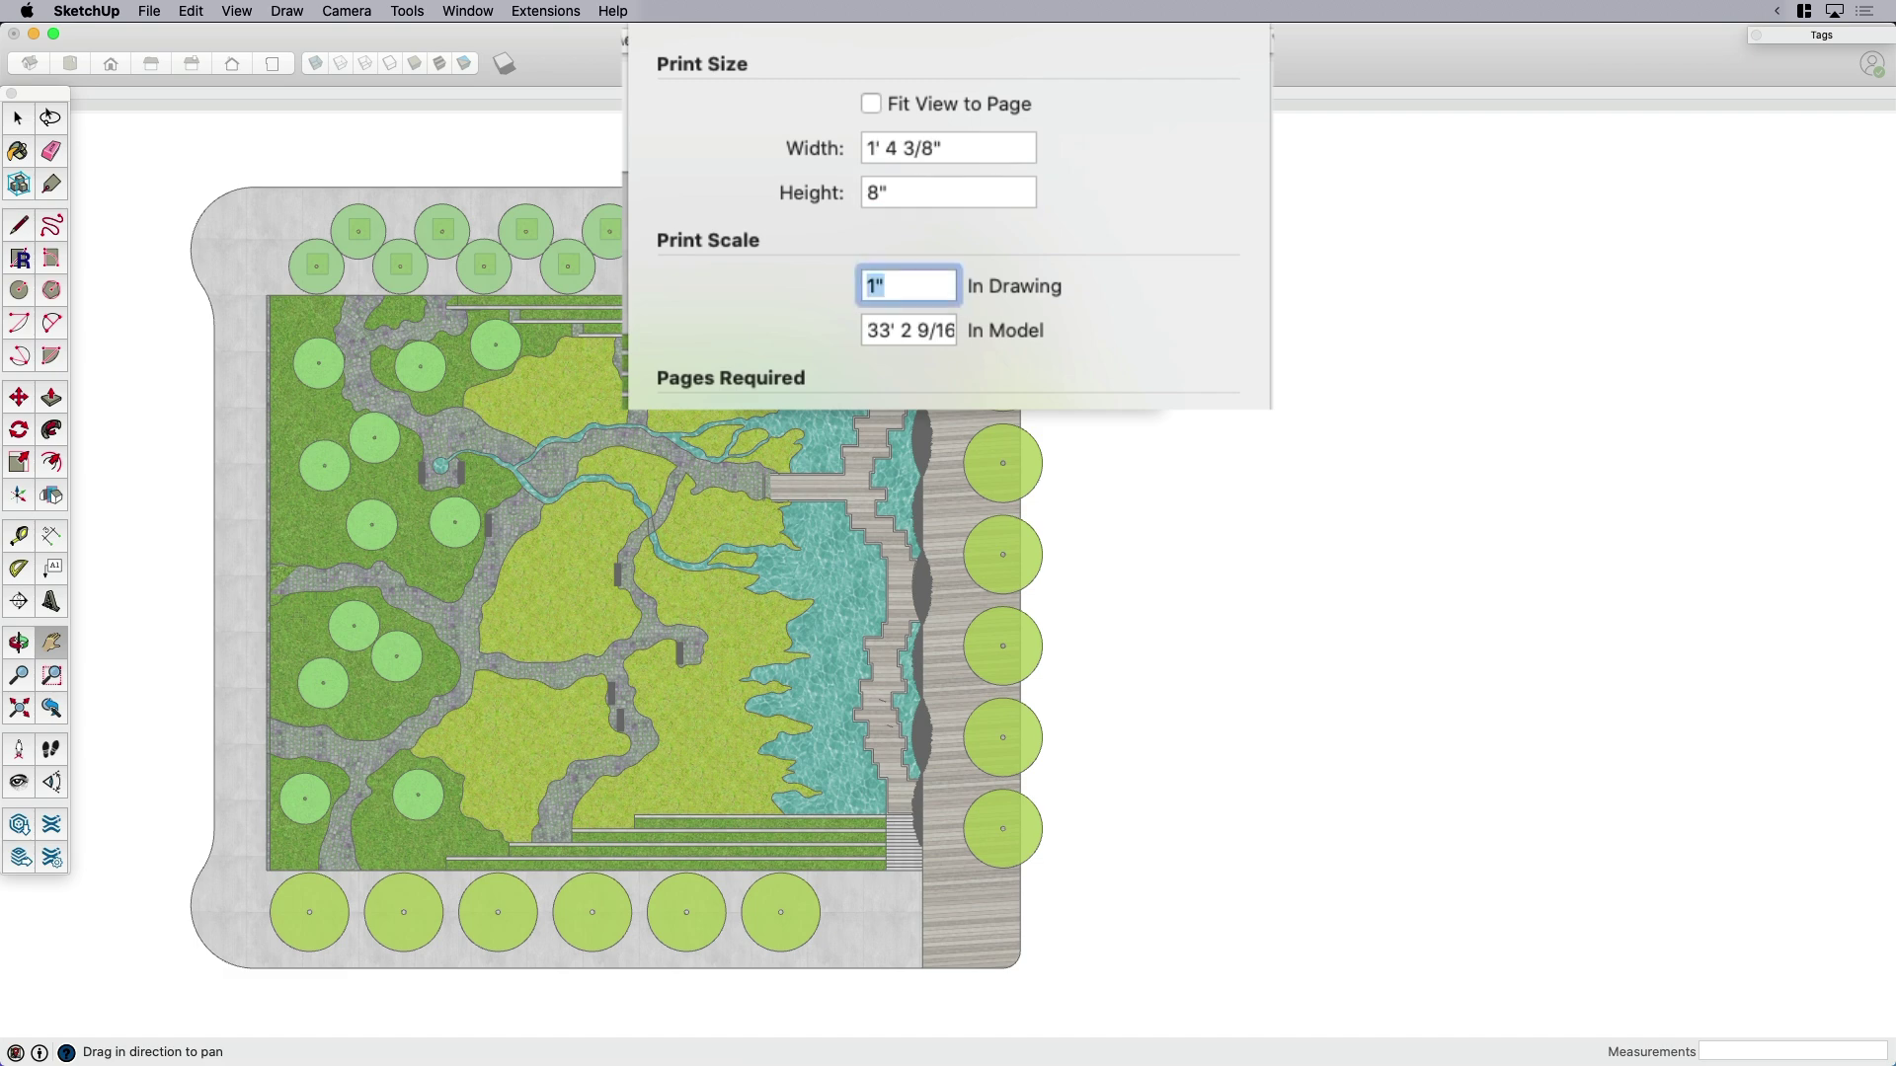
Set the In Model scale to 40' for a 1" = 40' print scale
{"action": "left_click", "coordinate": [873, 330]}
{"action": "key", "text": "BackSpace"}
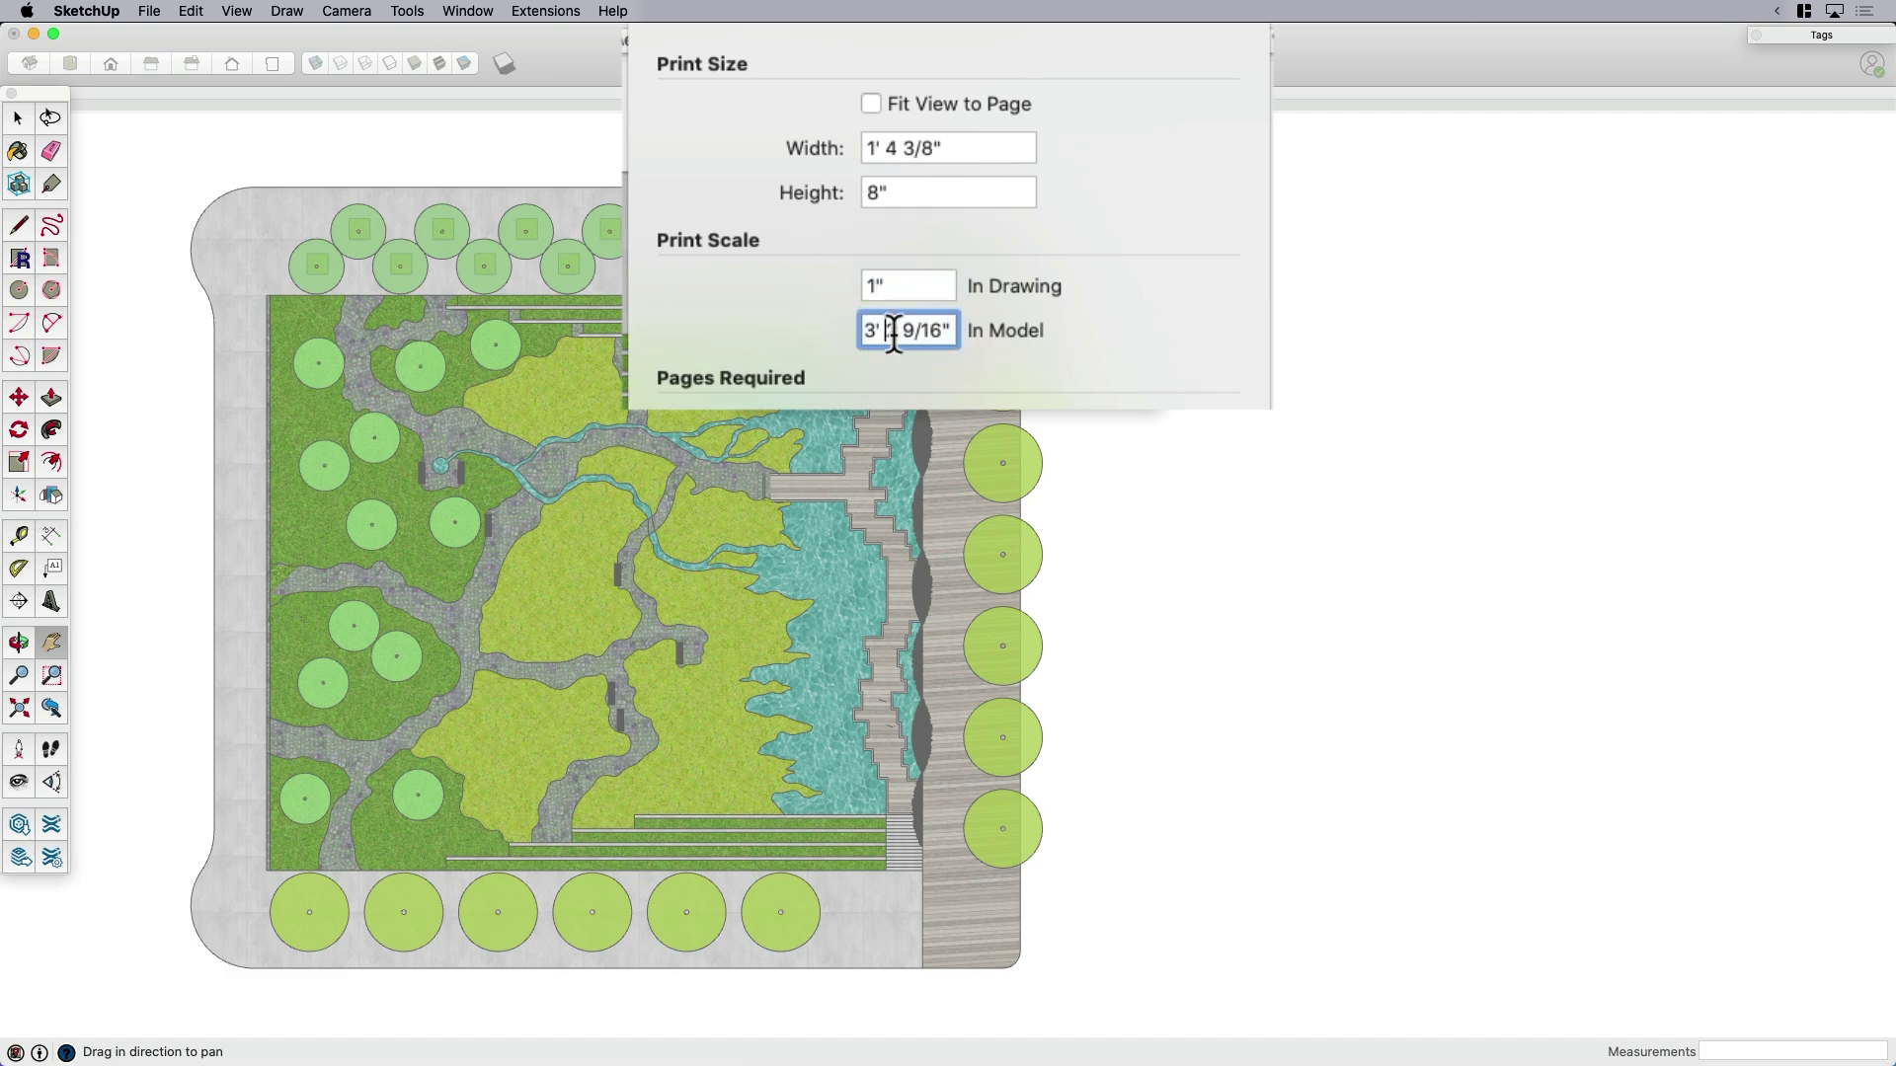
{"action": "type", "text": "3"}
{"action": "left_click_drag", "start_coordinate": [894, 333], "coordinate": [840, 341]}
{"action": "key", "text": "super+a"}
{"action": "type", "text": "40'"}
{"action": "key", "text": "Tab"}
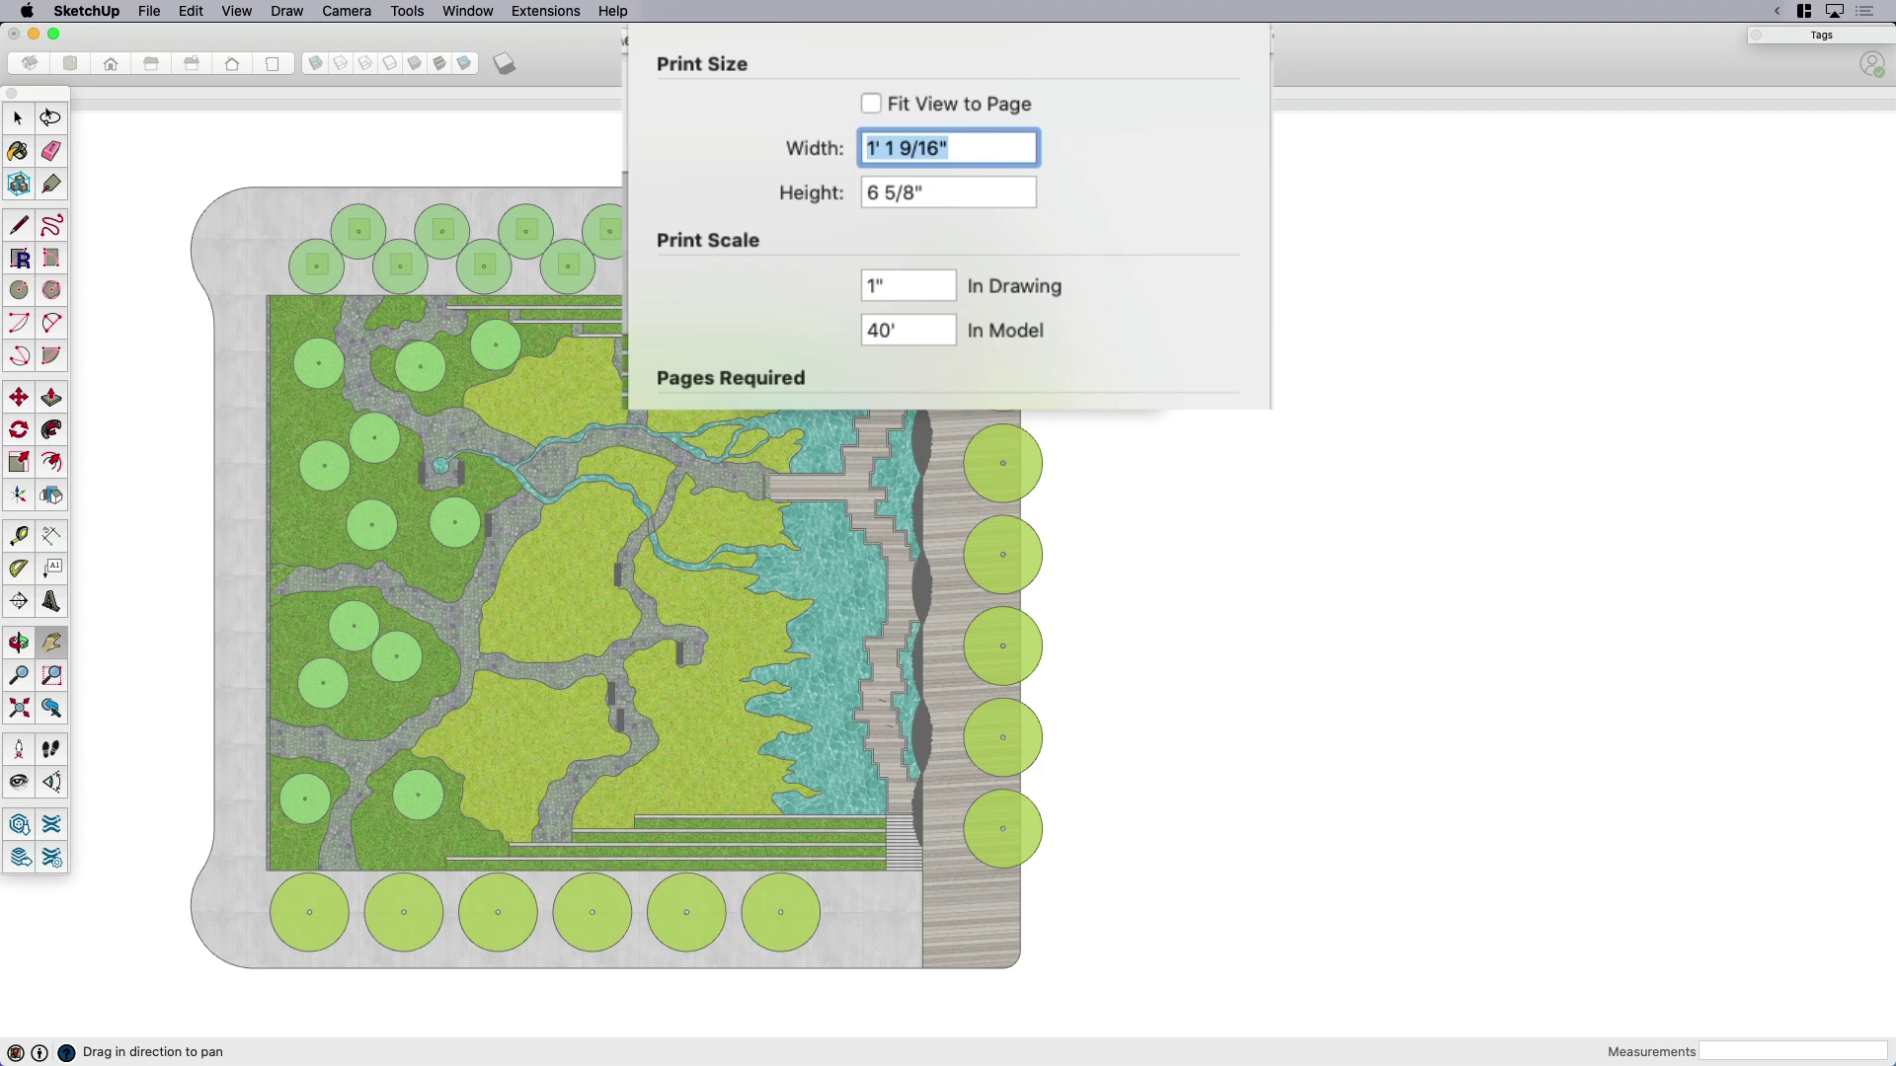
Close Document Setup and set the Print dialog to print a single page
{"action": "left_click", "coordinate": [1093, 379]}
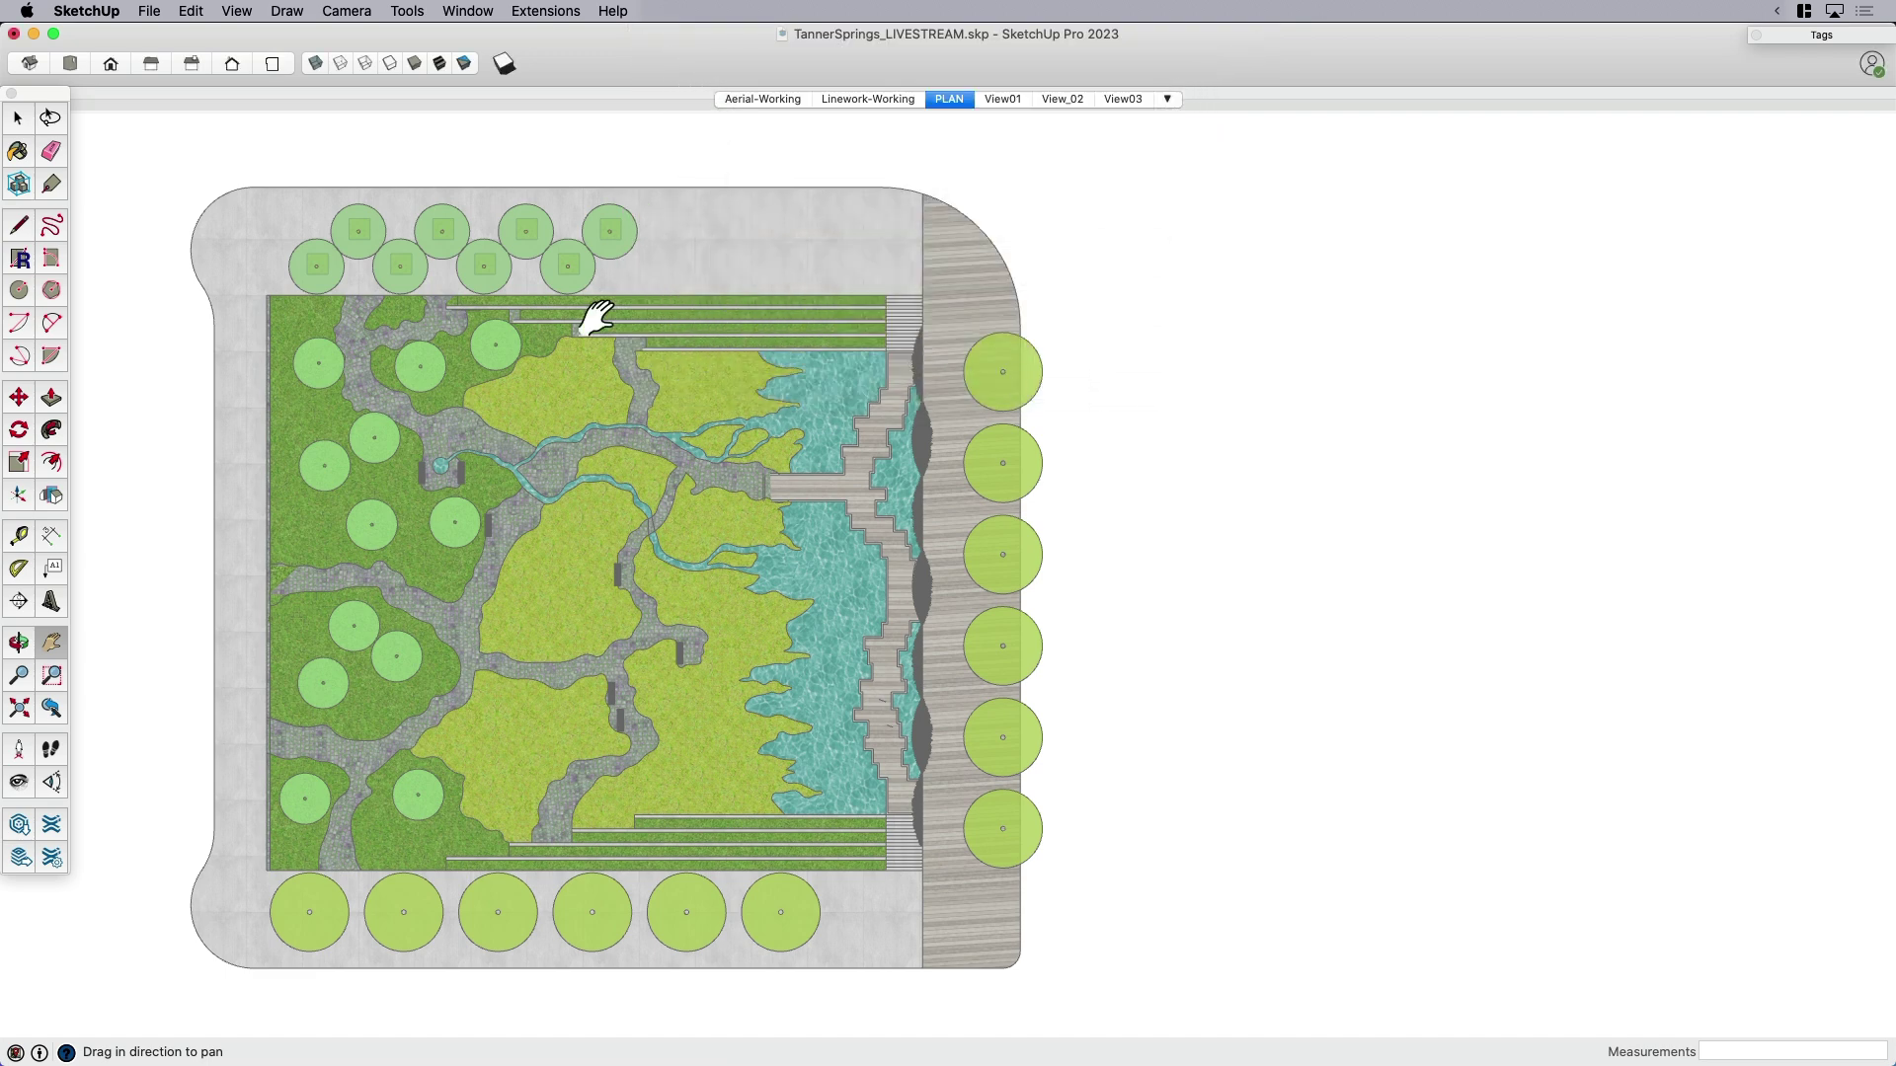
{"action": "left_click", "coordinate": [153, 14]}
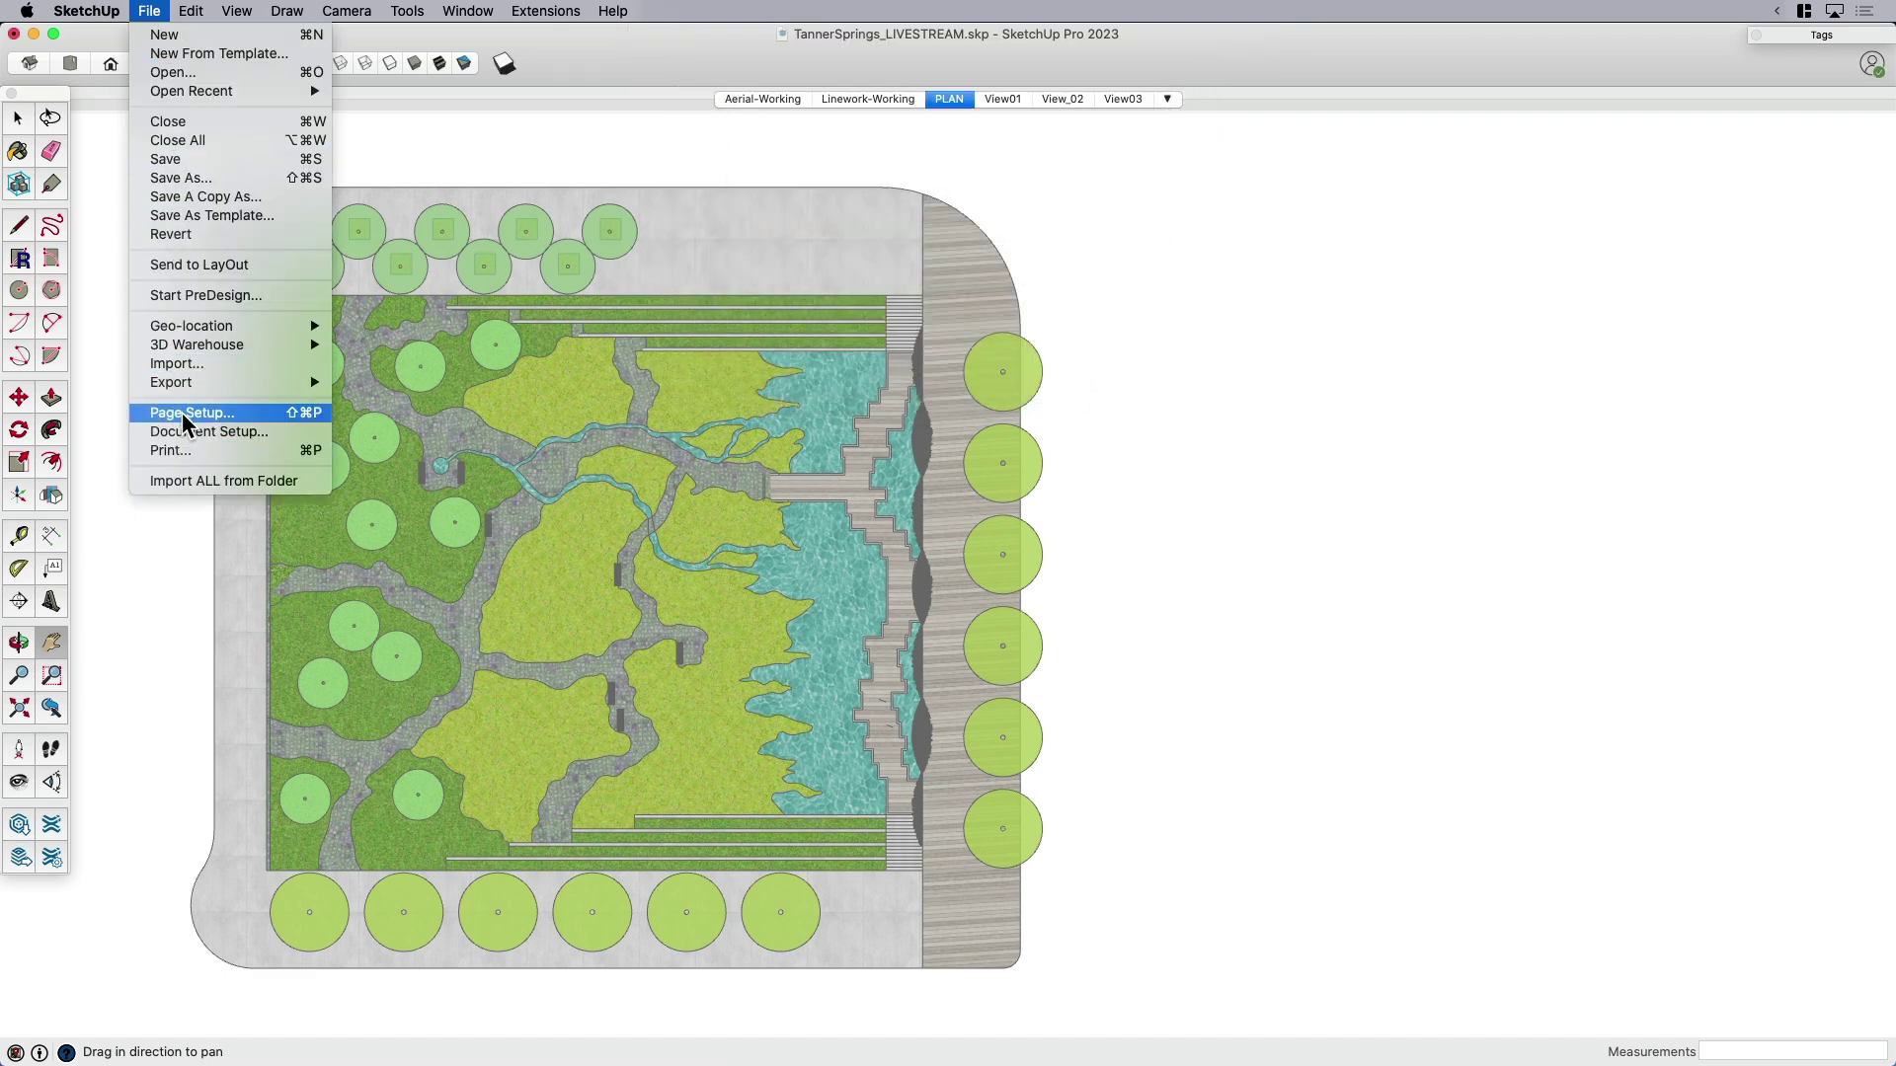
{"action": "left_click", "coordinate": [181, 451]}
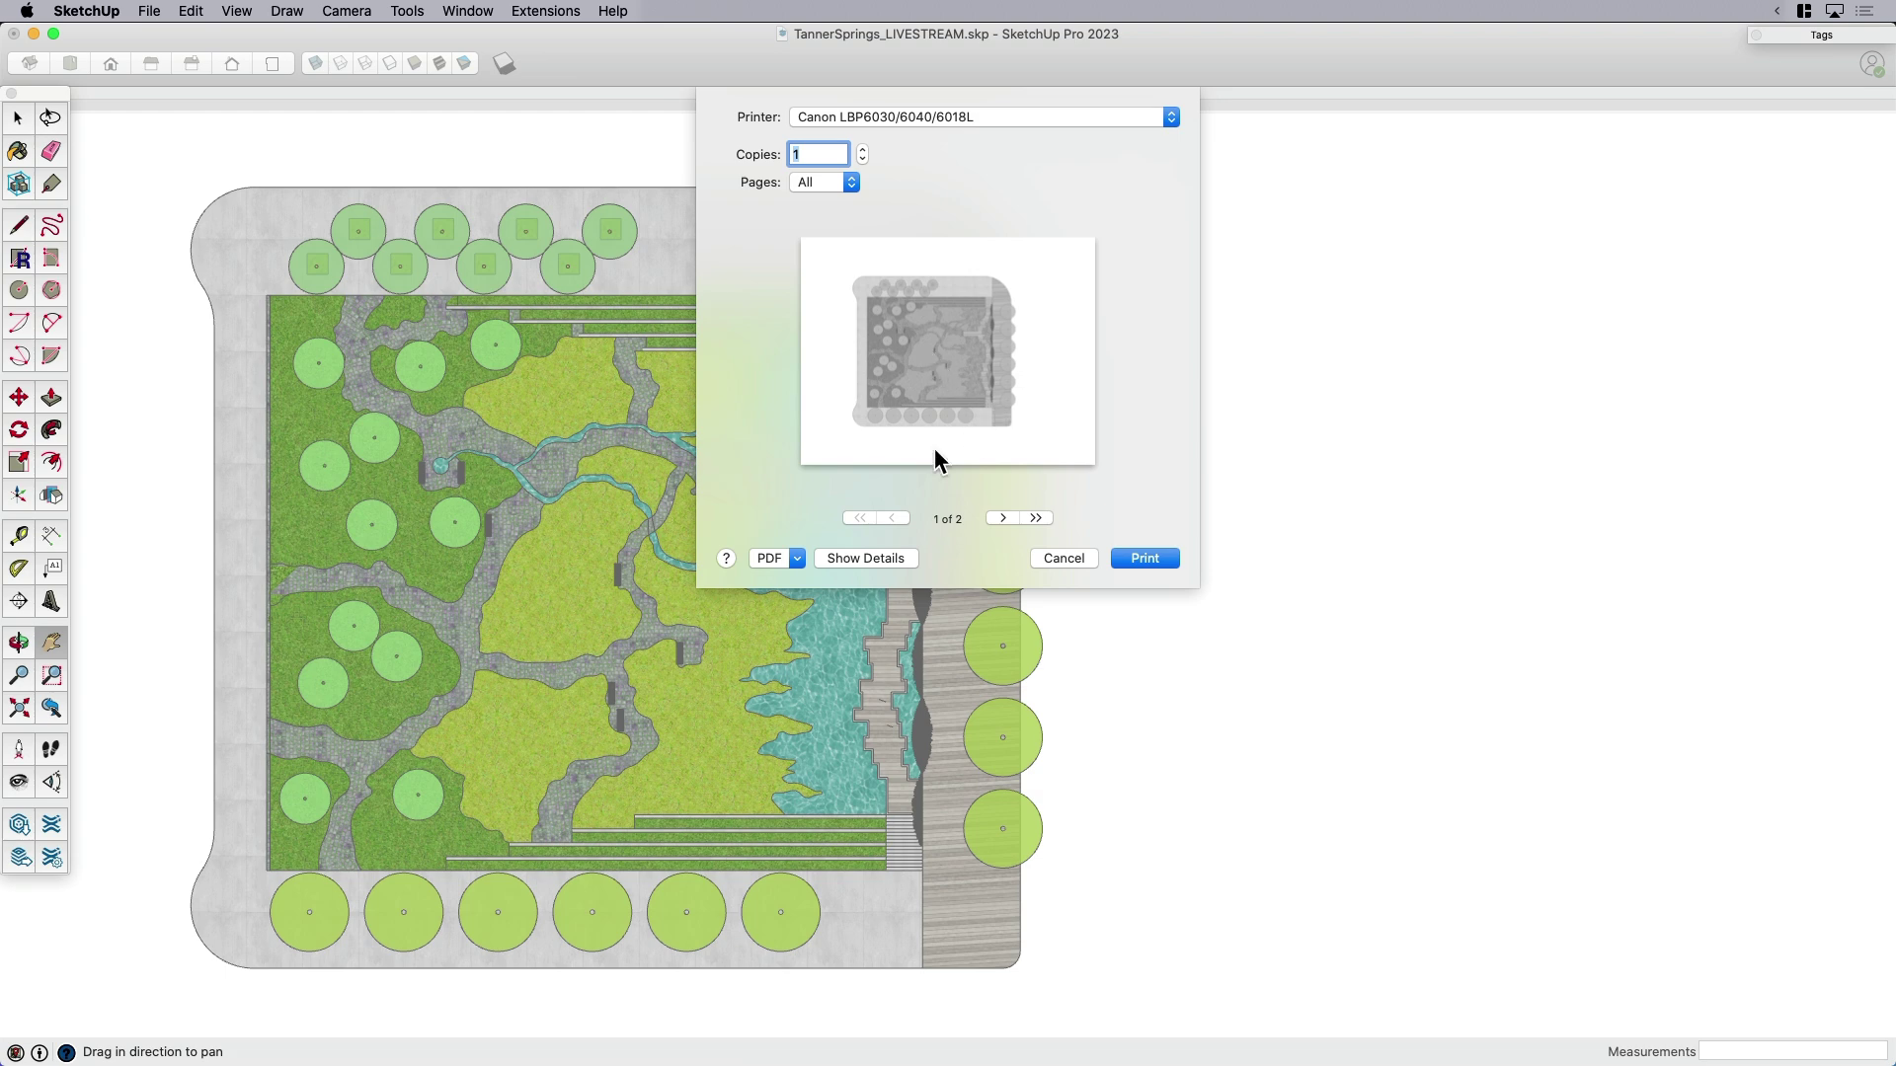
{"action": "left_click", "coordinate": [795, 558]}
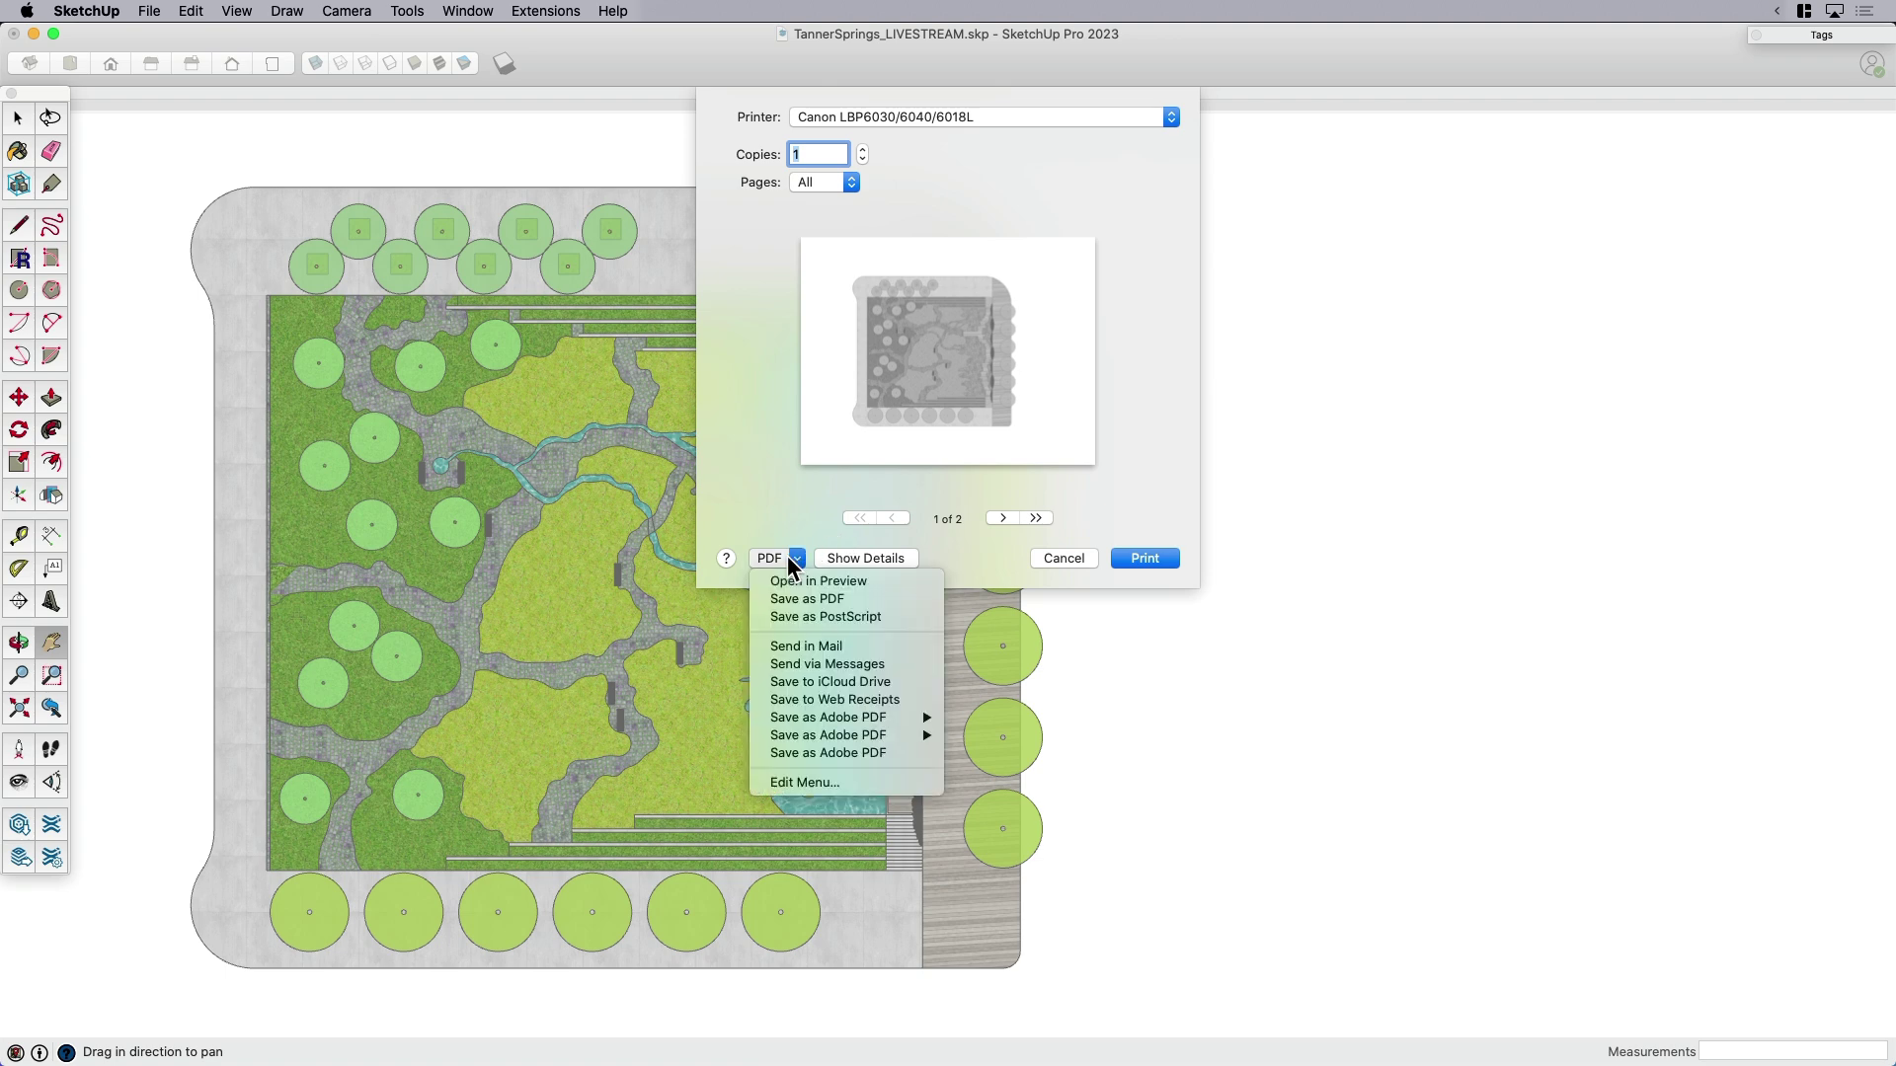
{"action": "left_click", "coordinate": [784, 559]}
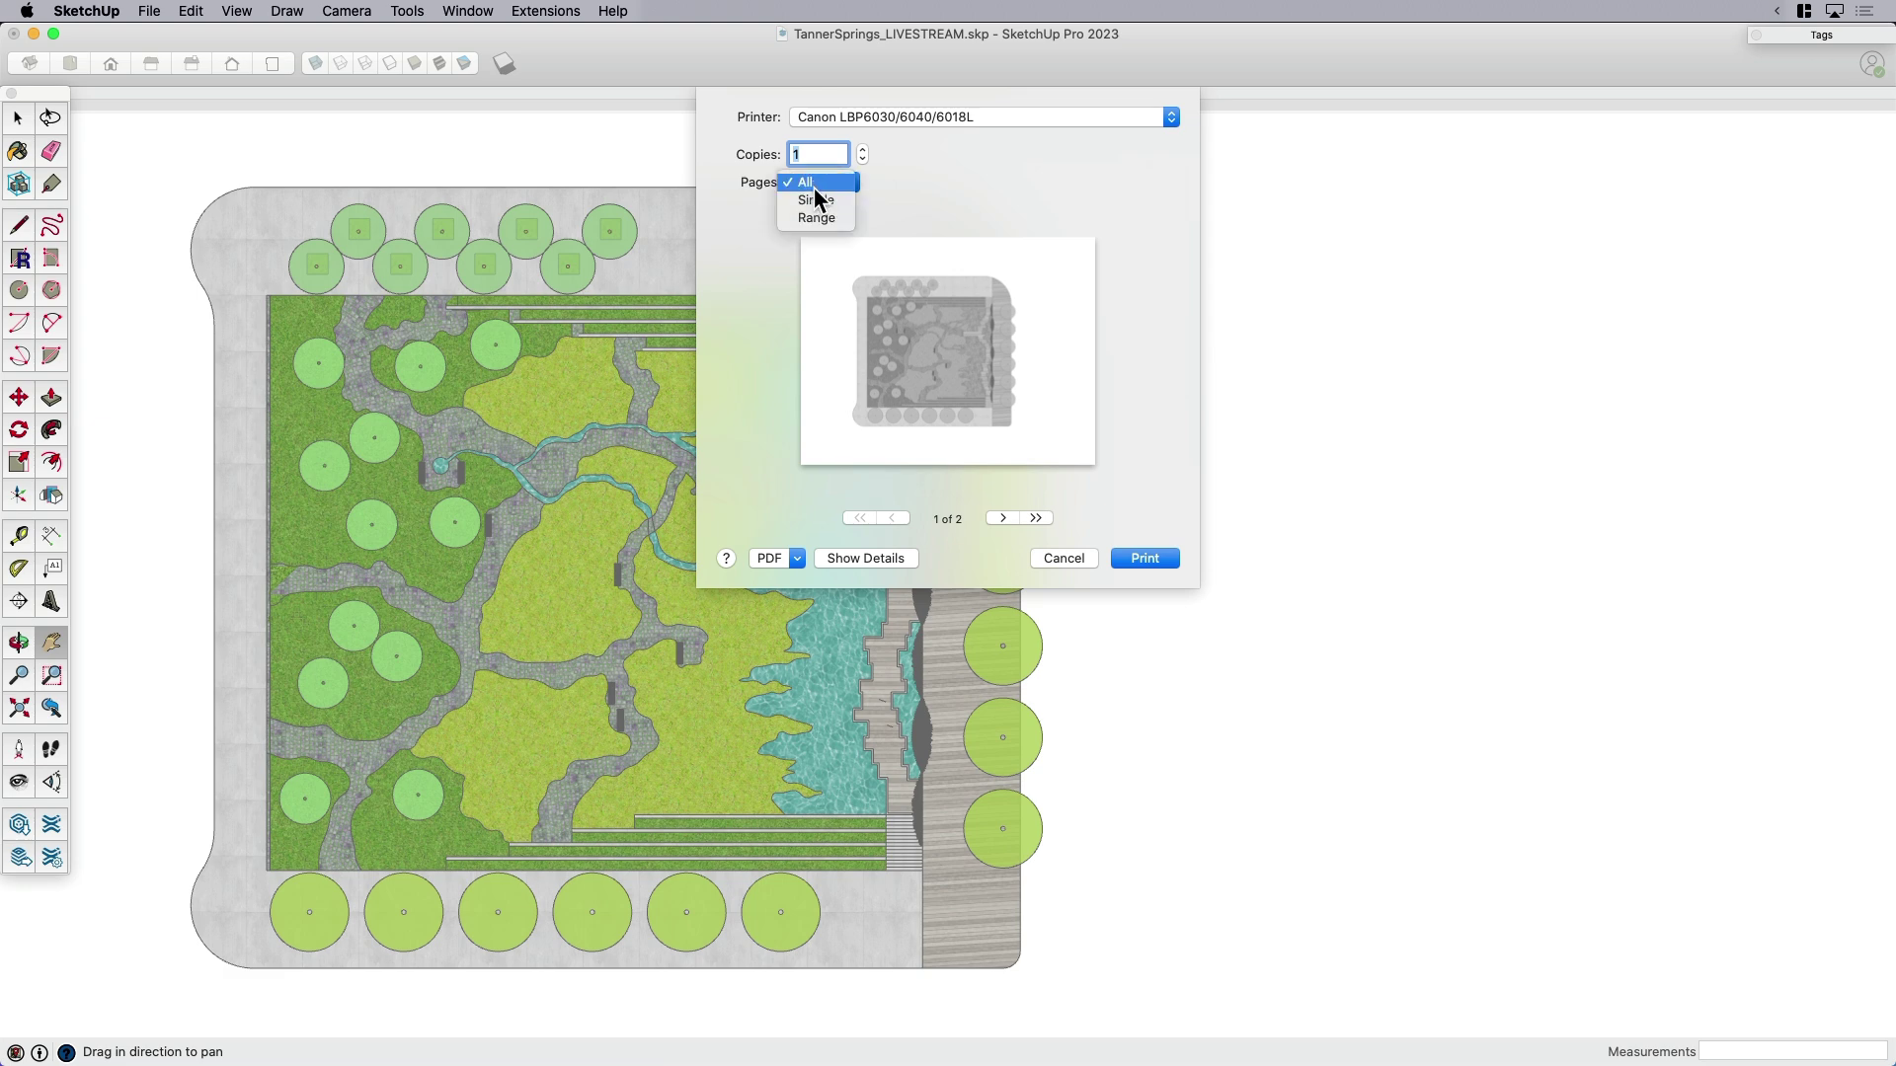
{"action": "left_click", "coordinate": [813, 199]}
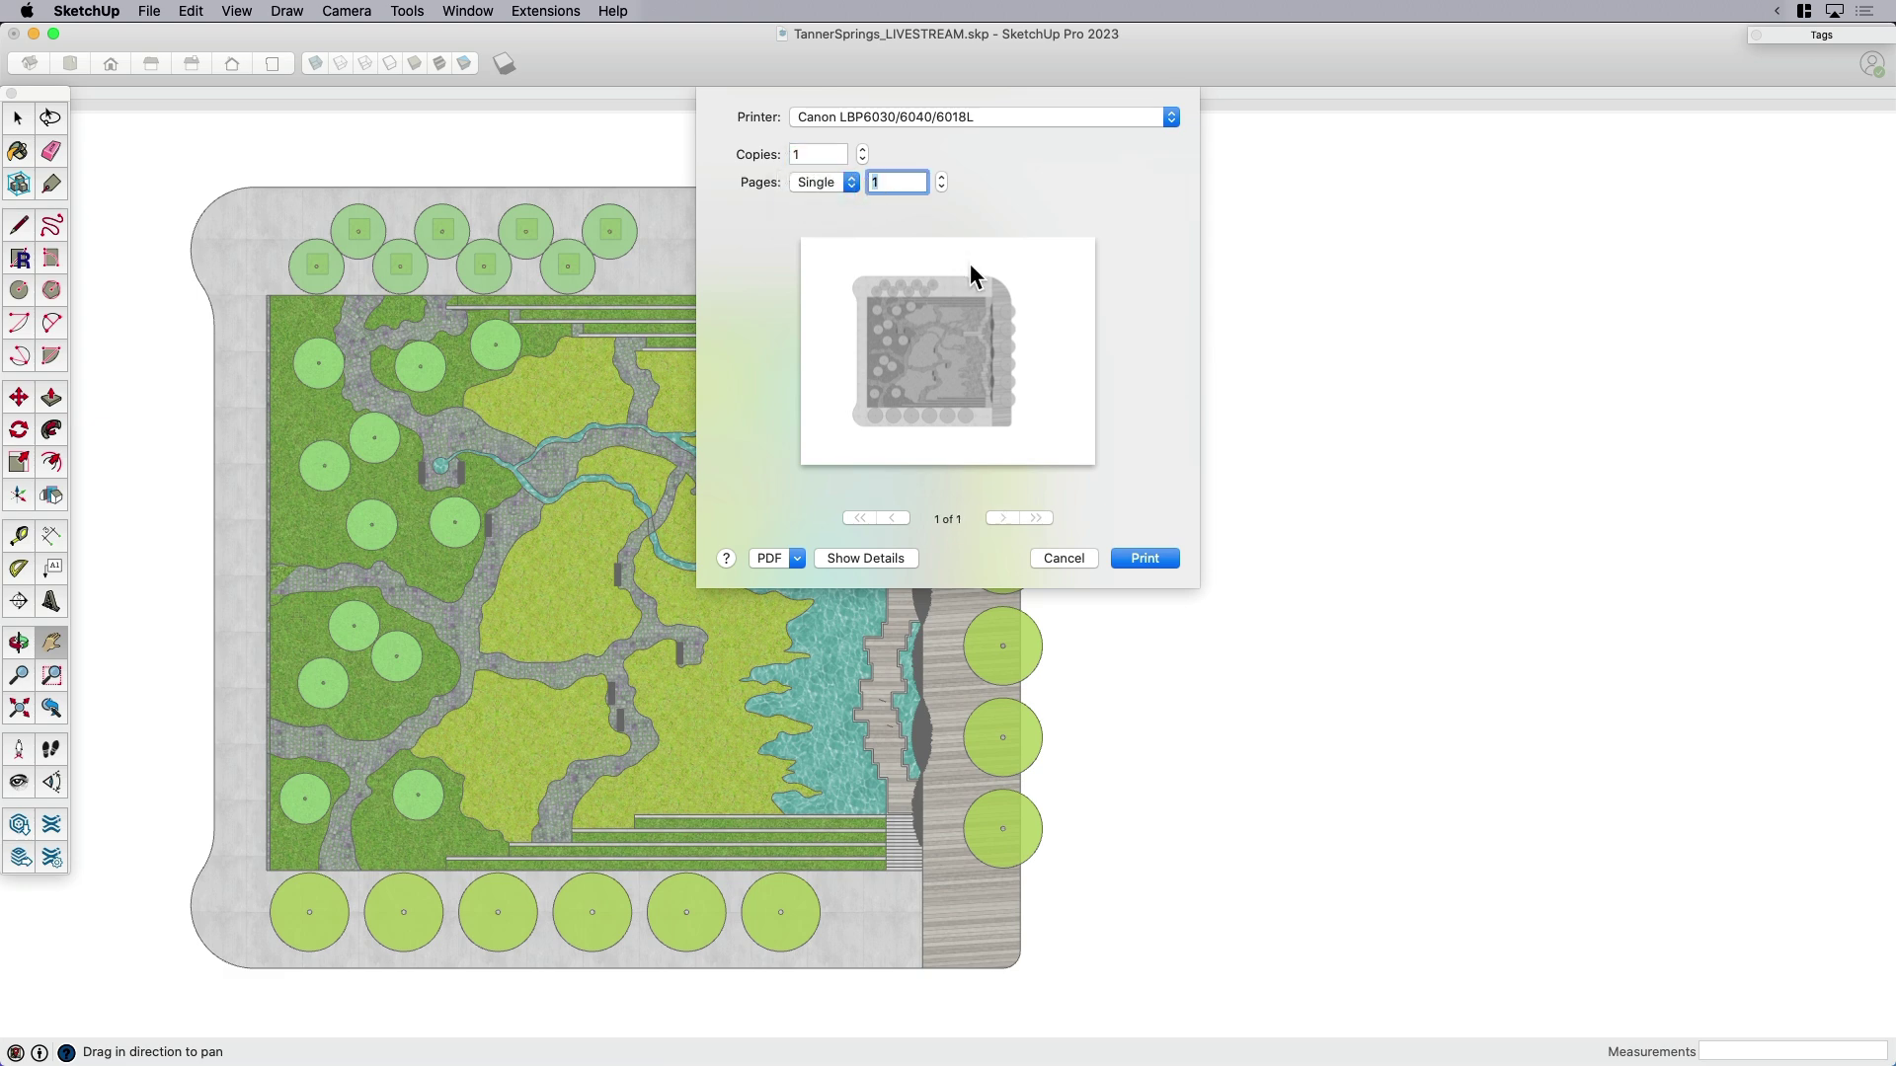
Save the printout as a PDF named 40scalefmSU on the Desktop
{"action": "left_click", "coordinate": [778, 559]}
{"action": "left_click", "coordinate": [779, 599]}
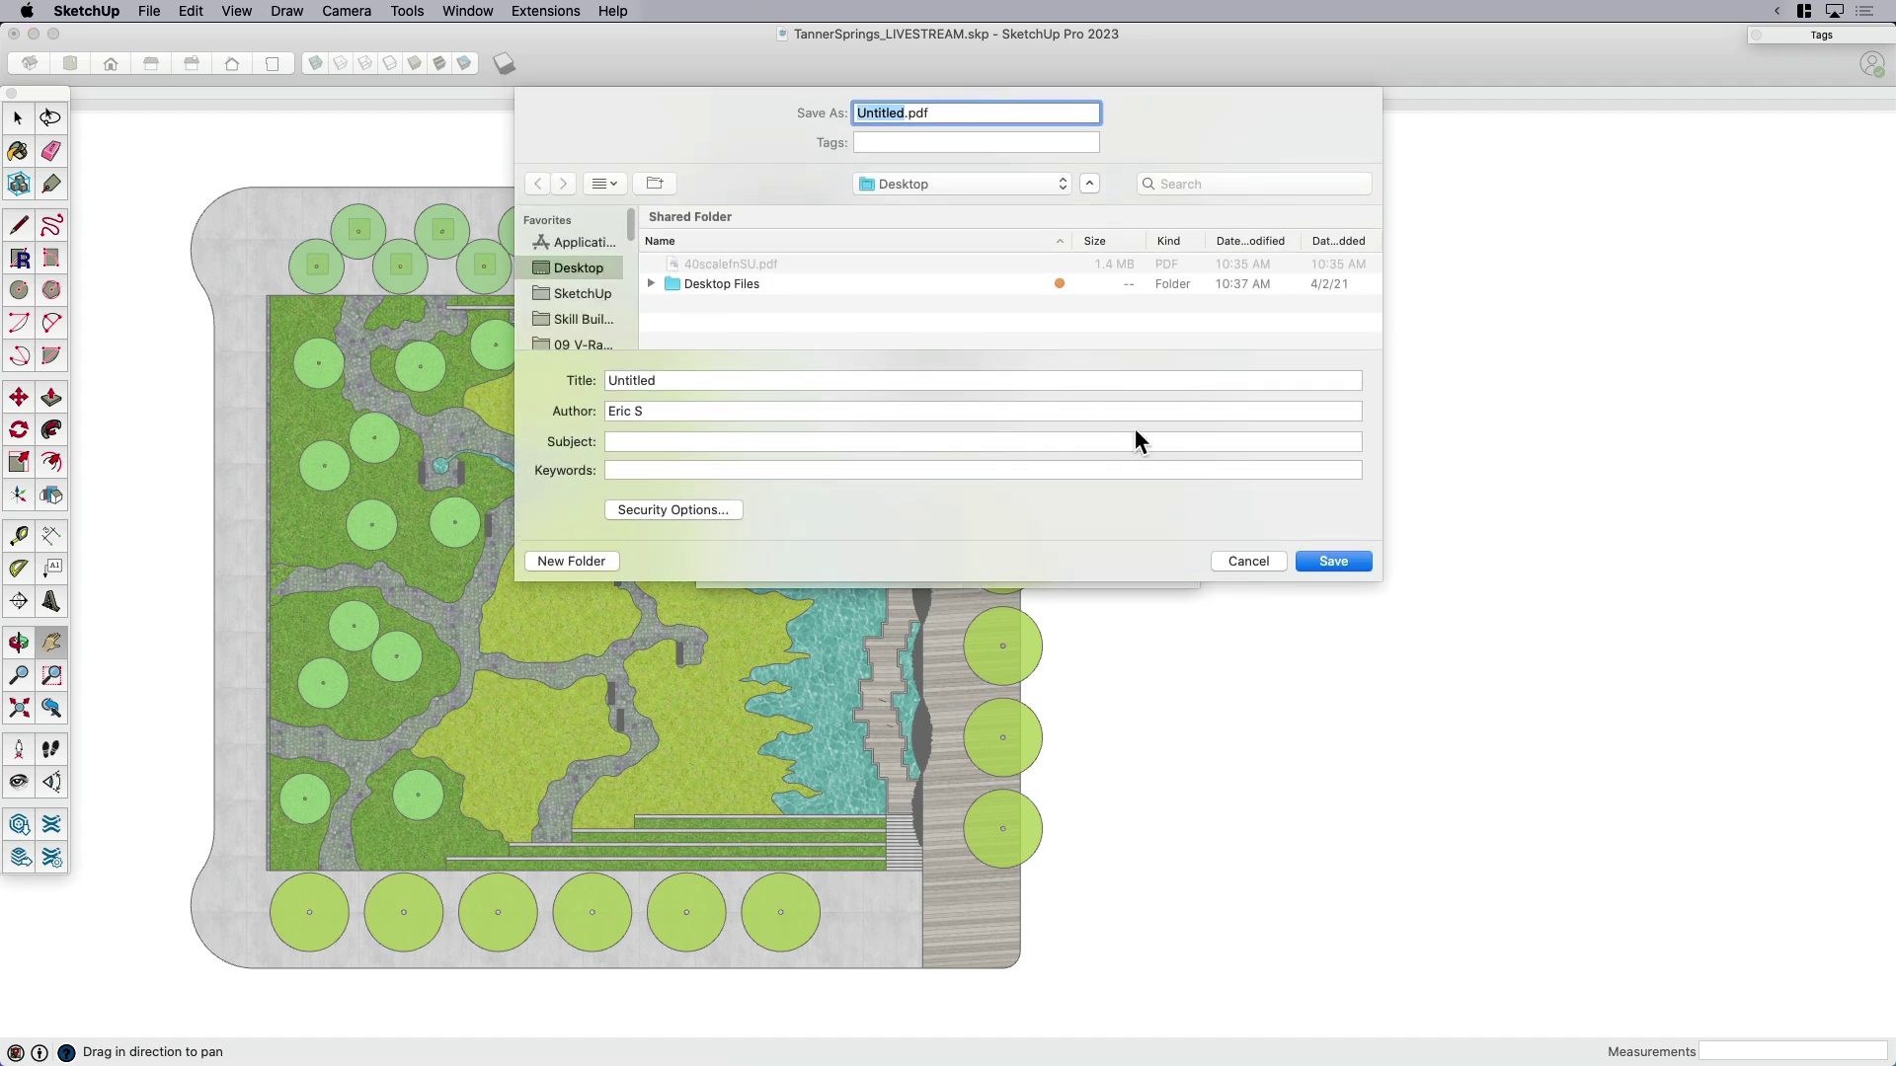
{"action": "type", "text": "40scalefmSU"}
{"action": "left_click", "coordinate": [1329, 560]}
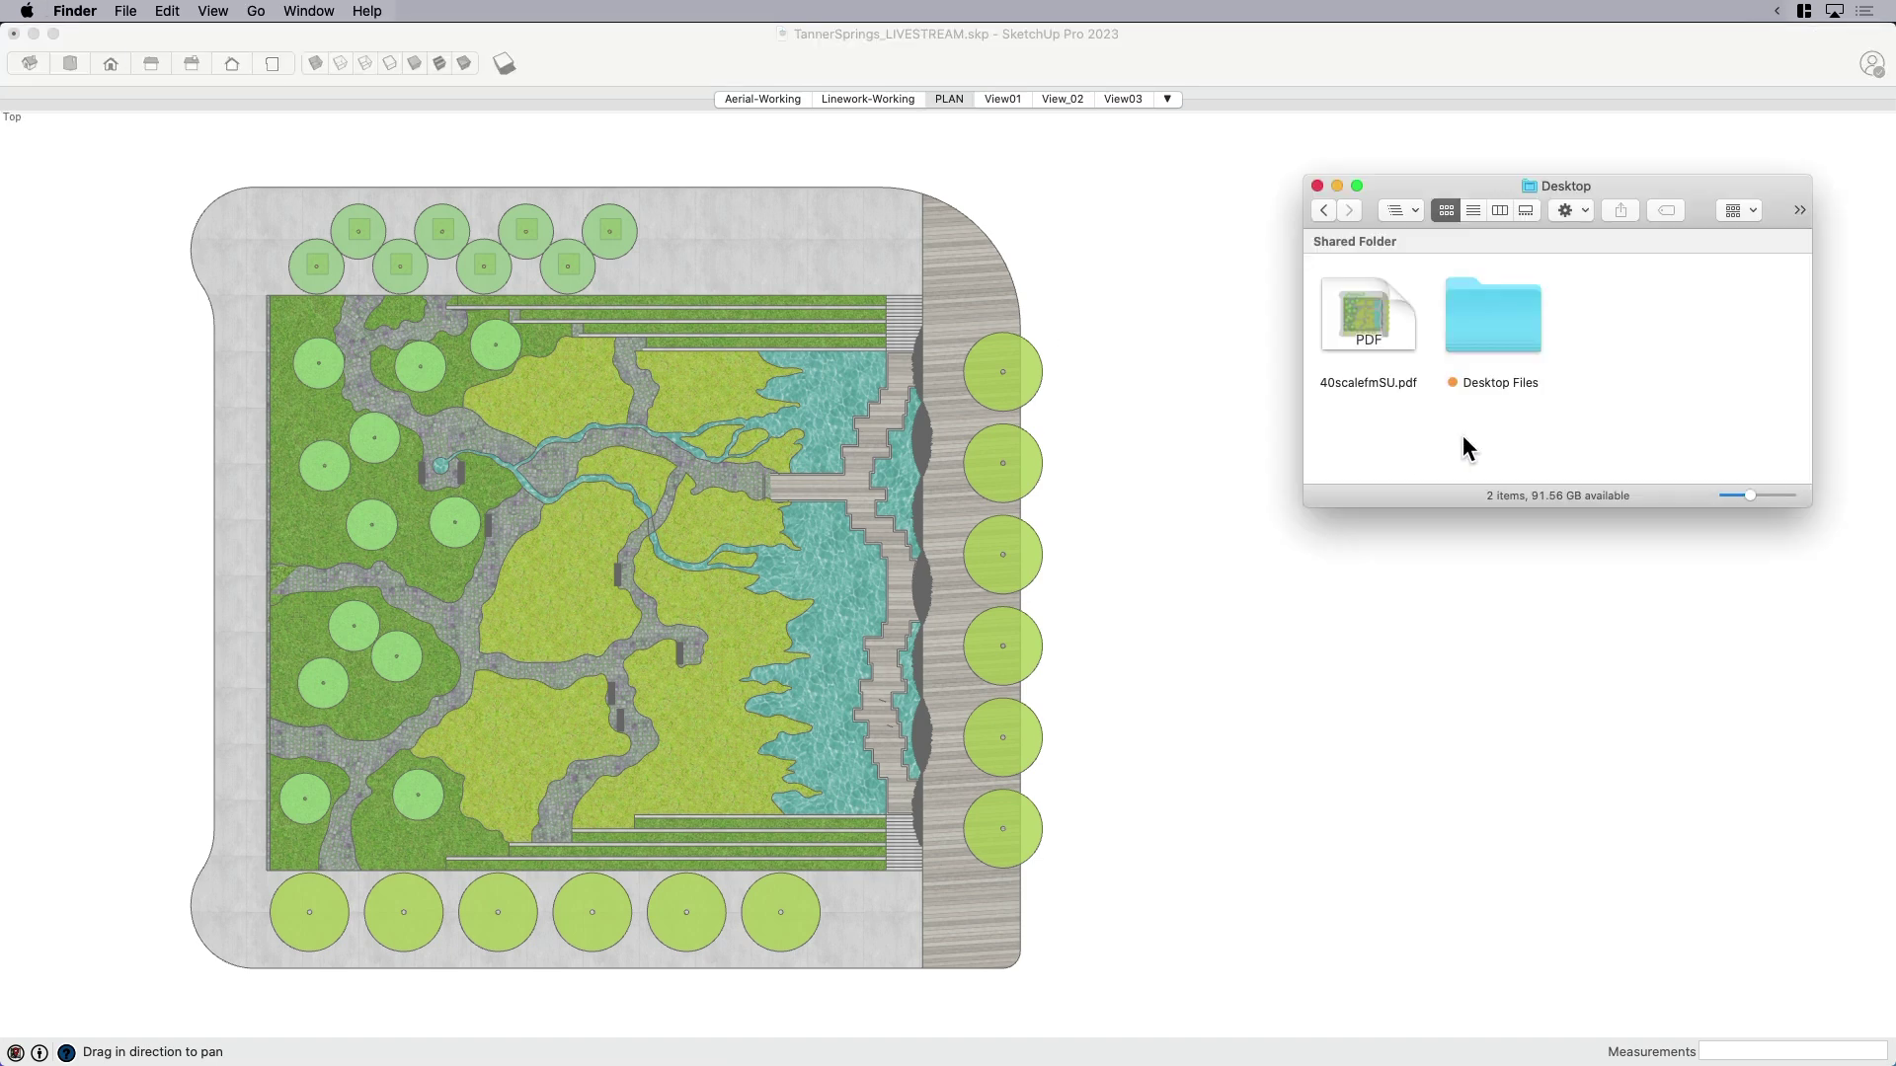
{"action": "left_click", "coordinate": [1381, 312]}
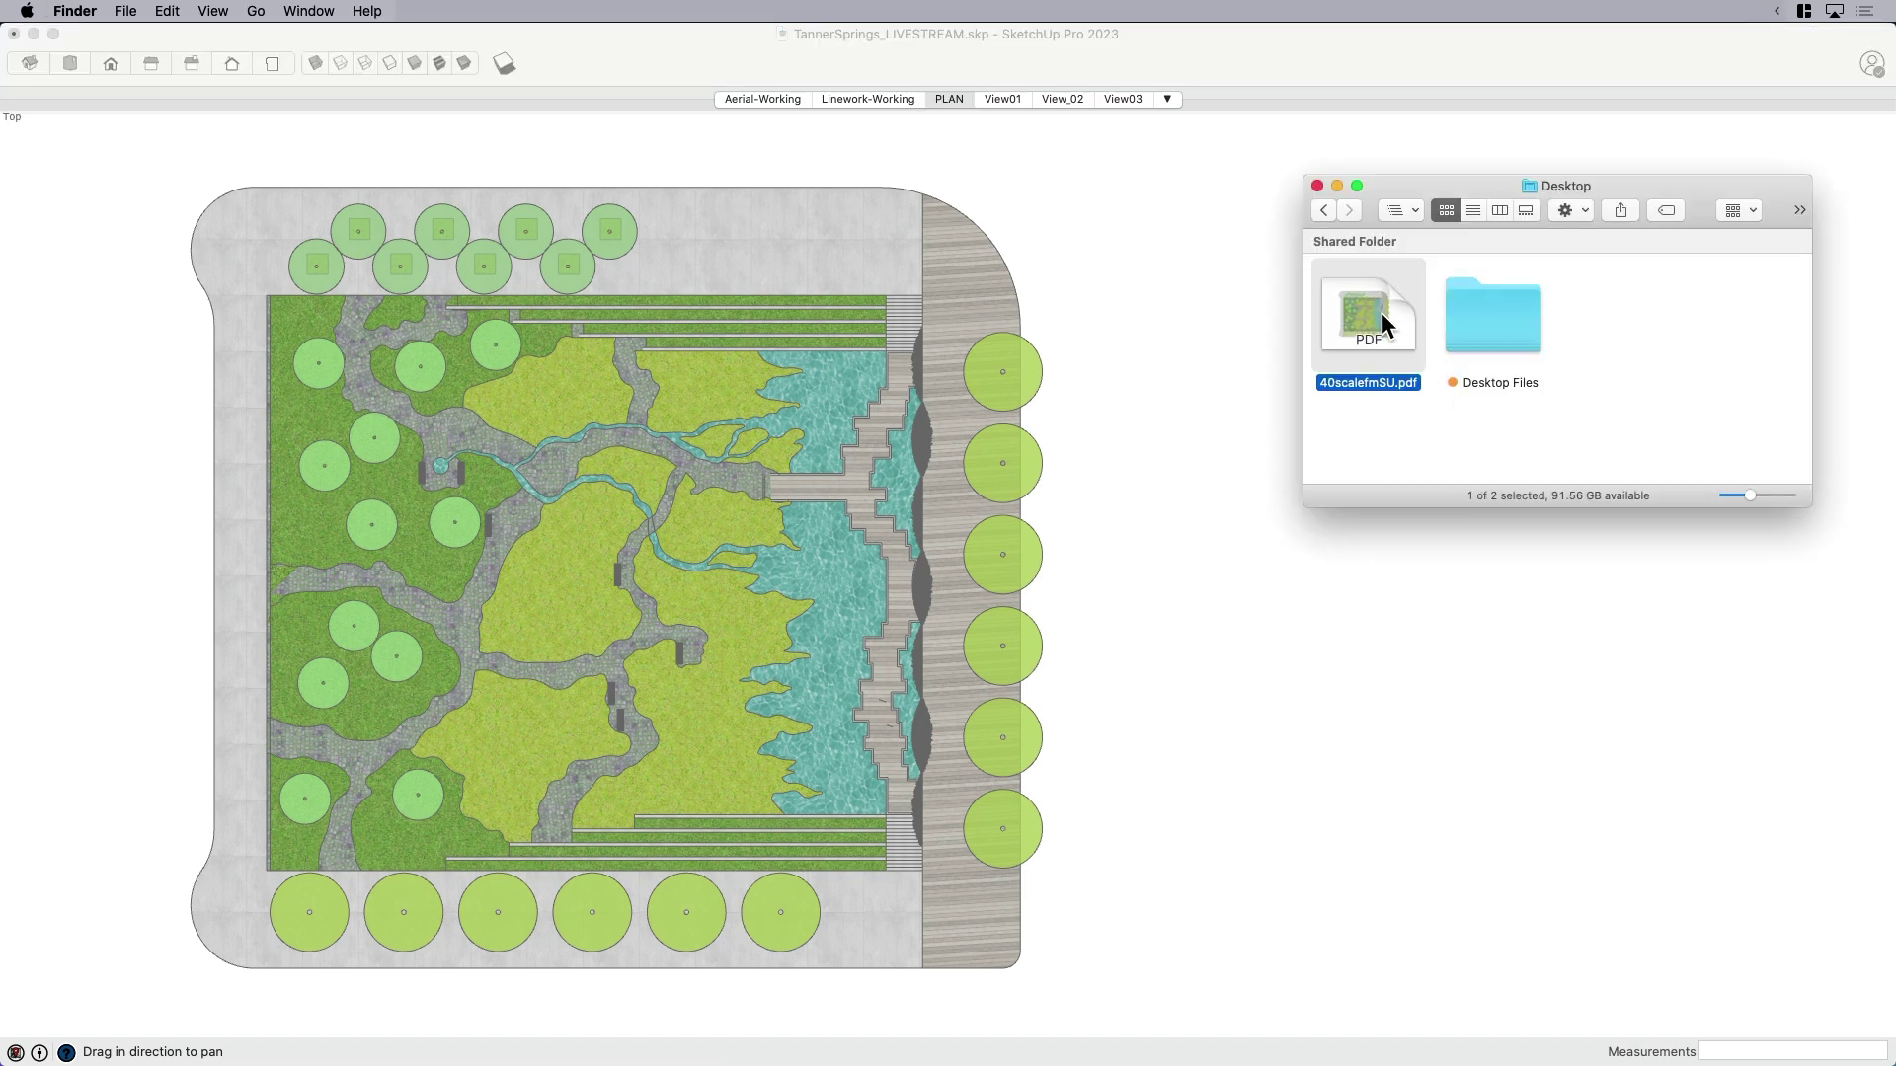
{"action": "double_click", "coordinate": [1381, 318]}
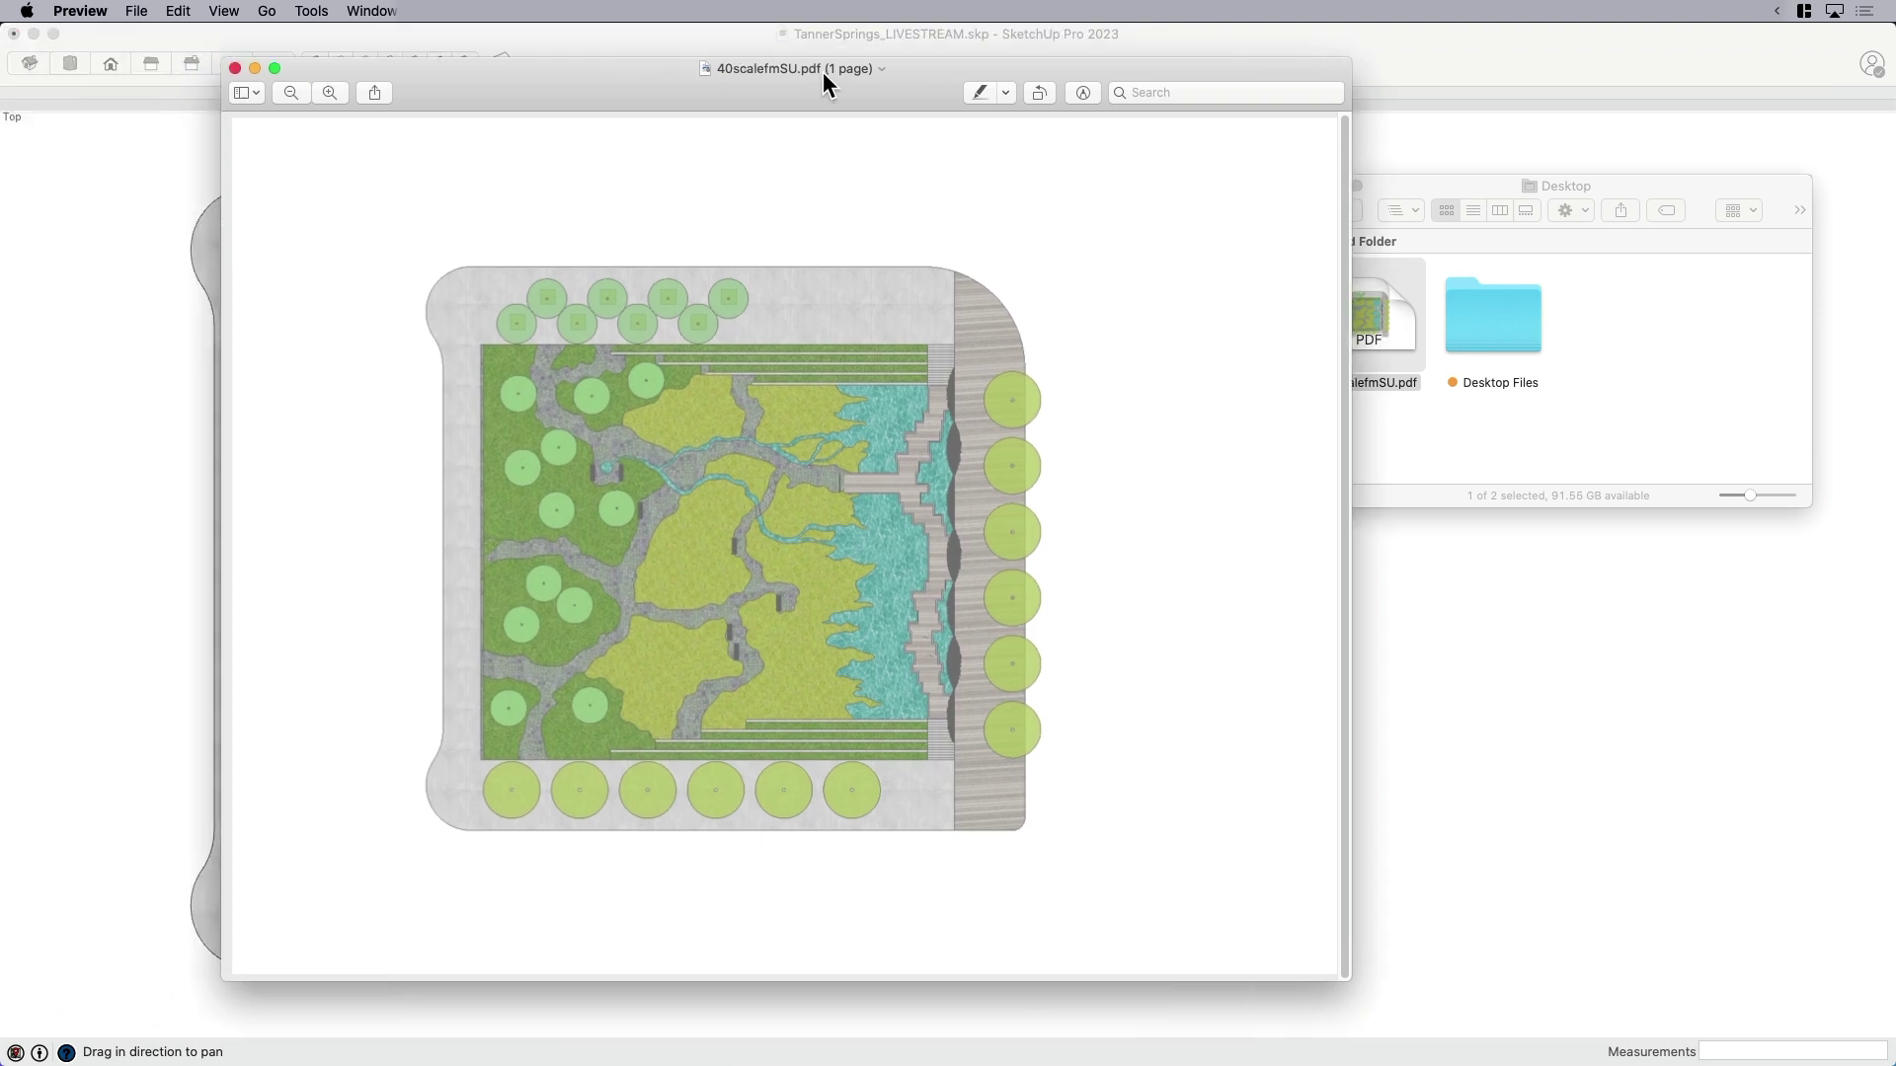
{"action": "left_click_drag", "start_coordinate": [823, 71], "coordinate": [824, 71]}
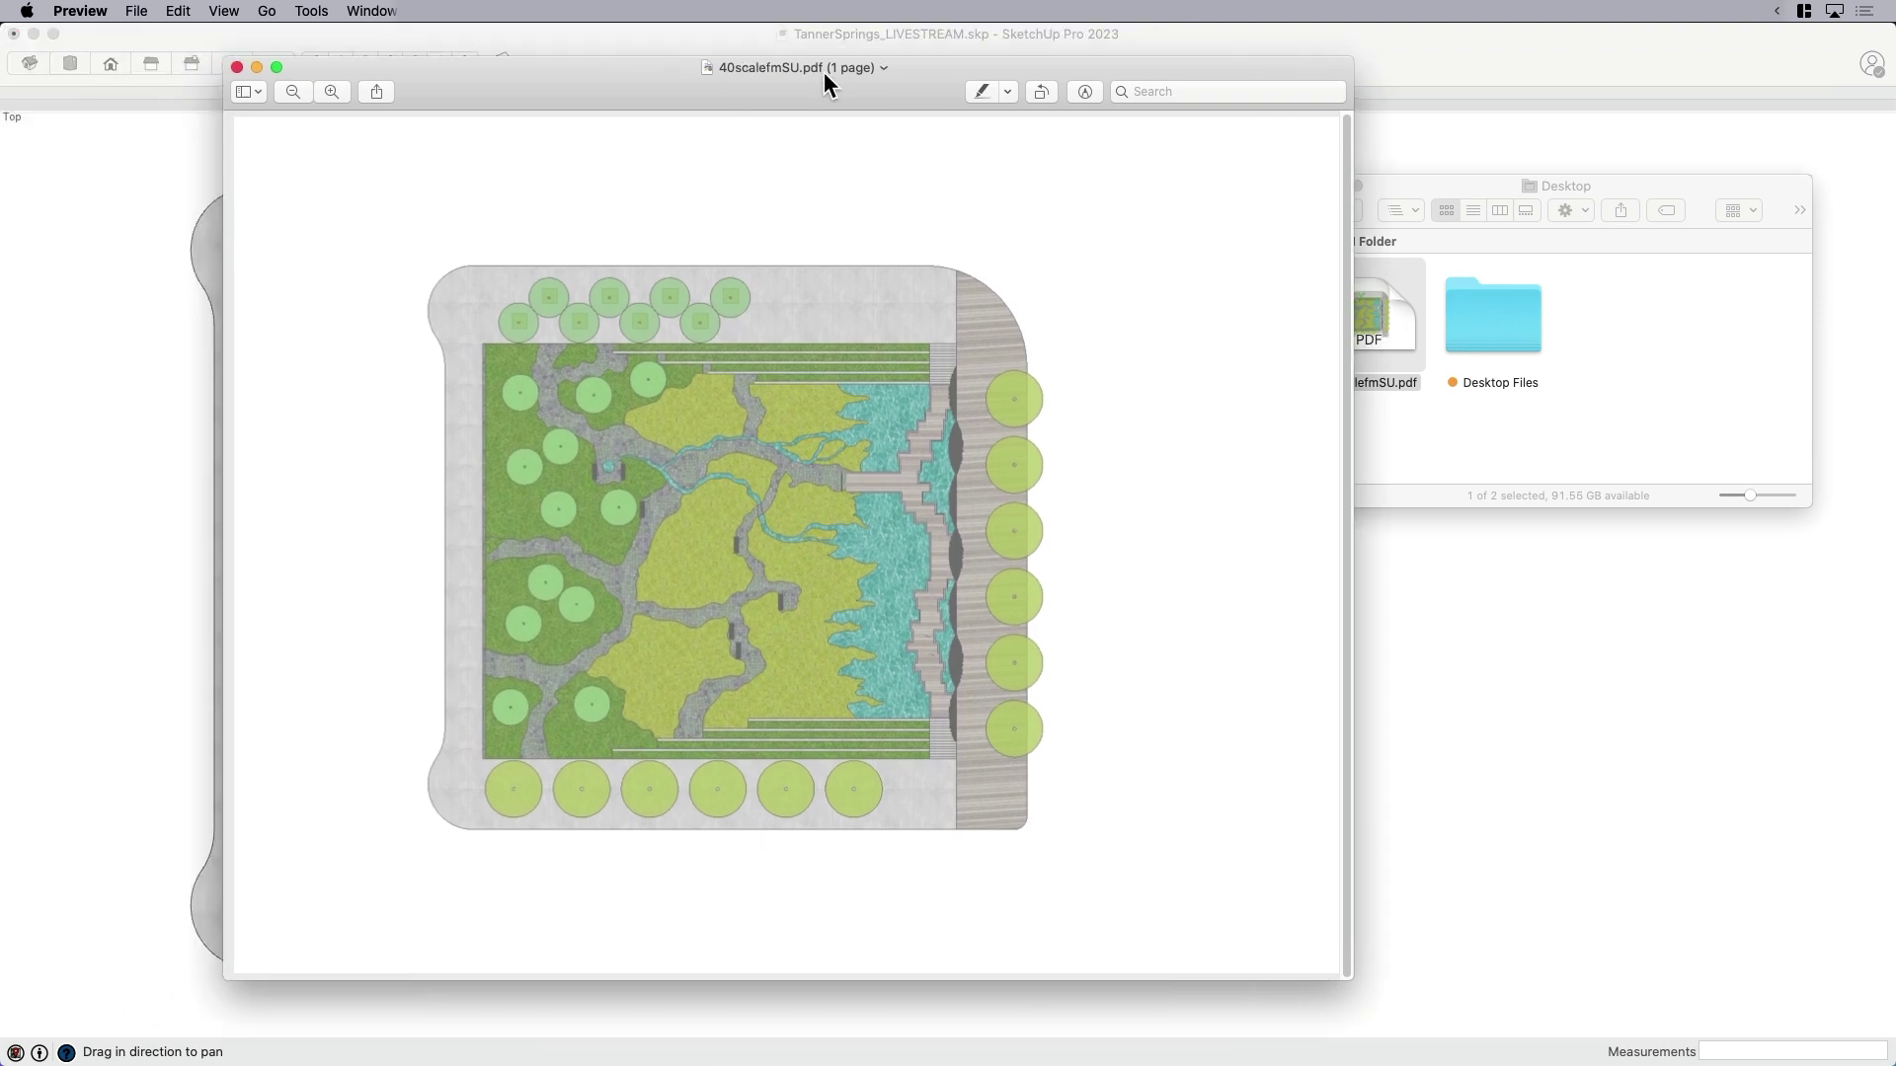
{"action": "left_click", "coordinate": [209, 15]}
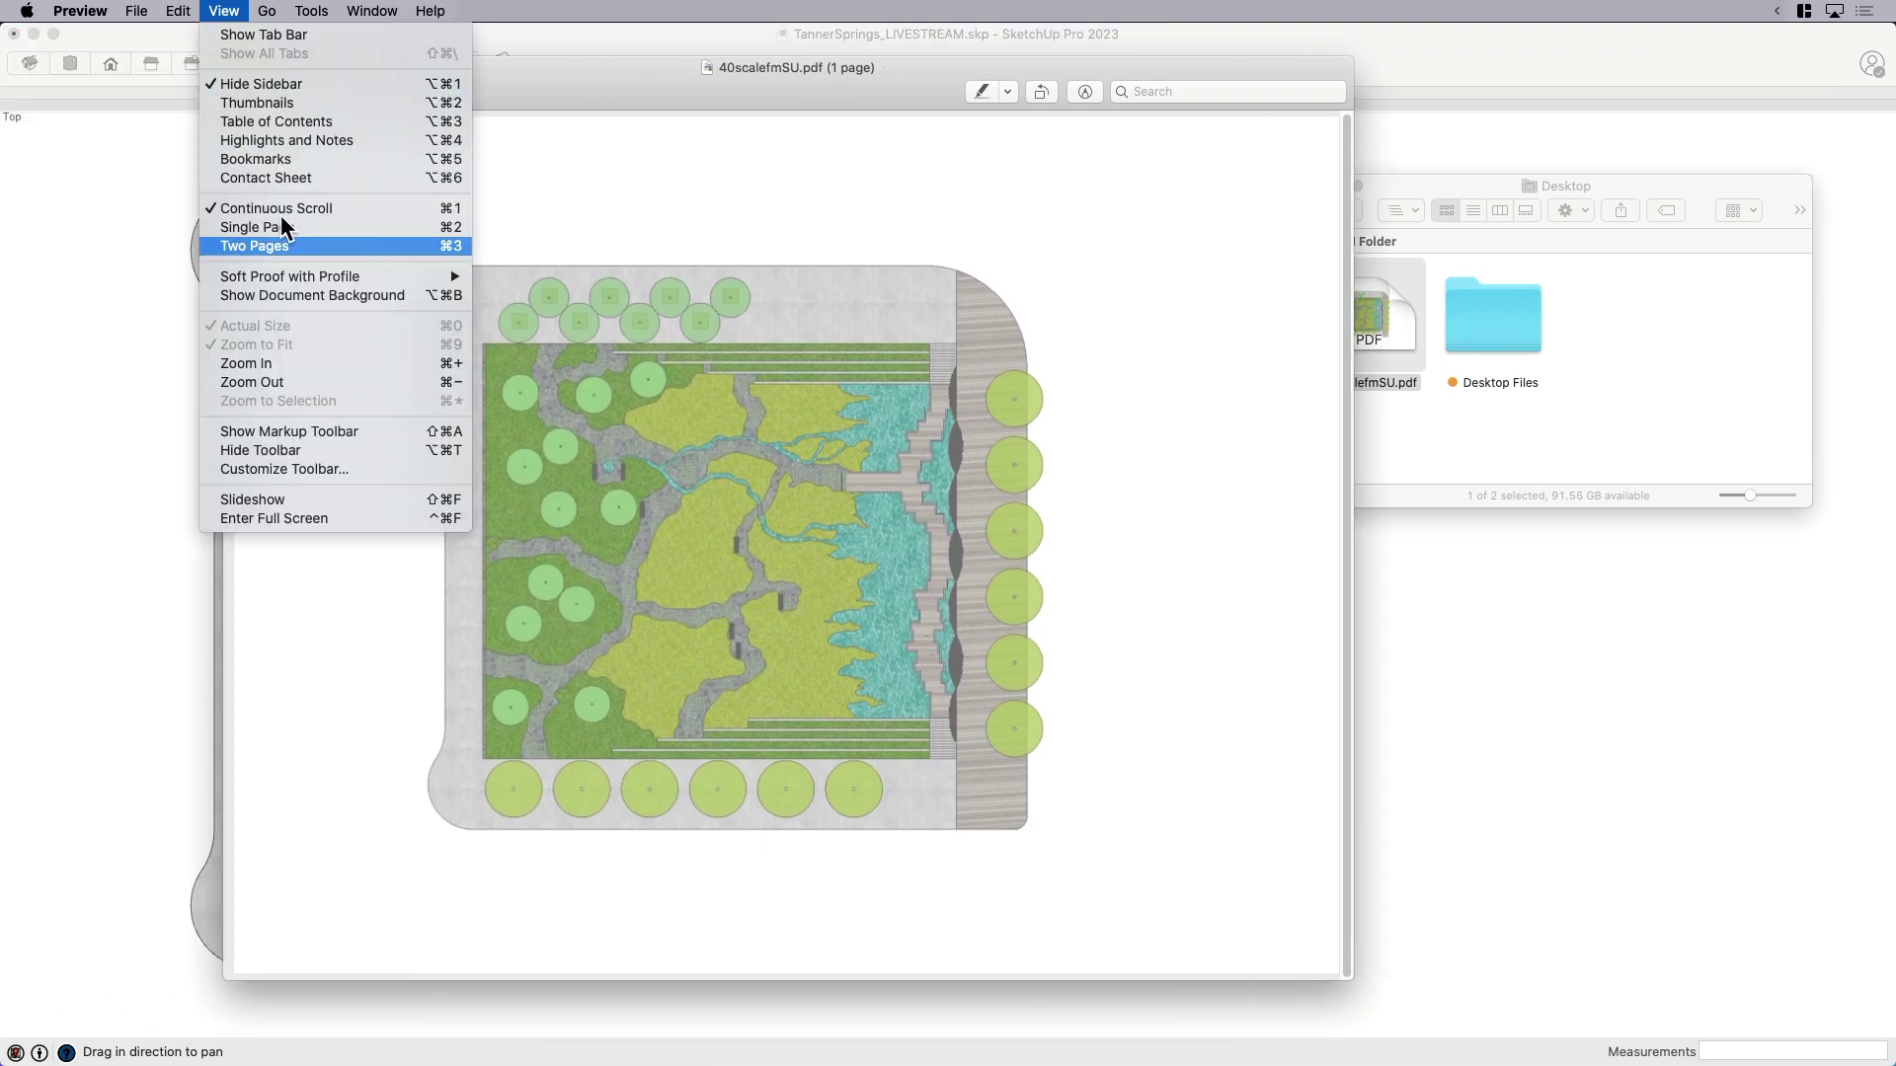
{"action": "left_click", "coordinate": [224, 12]}
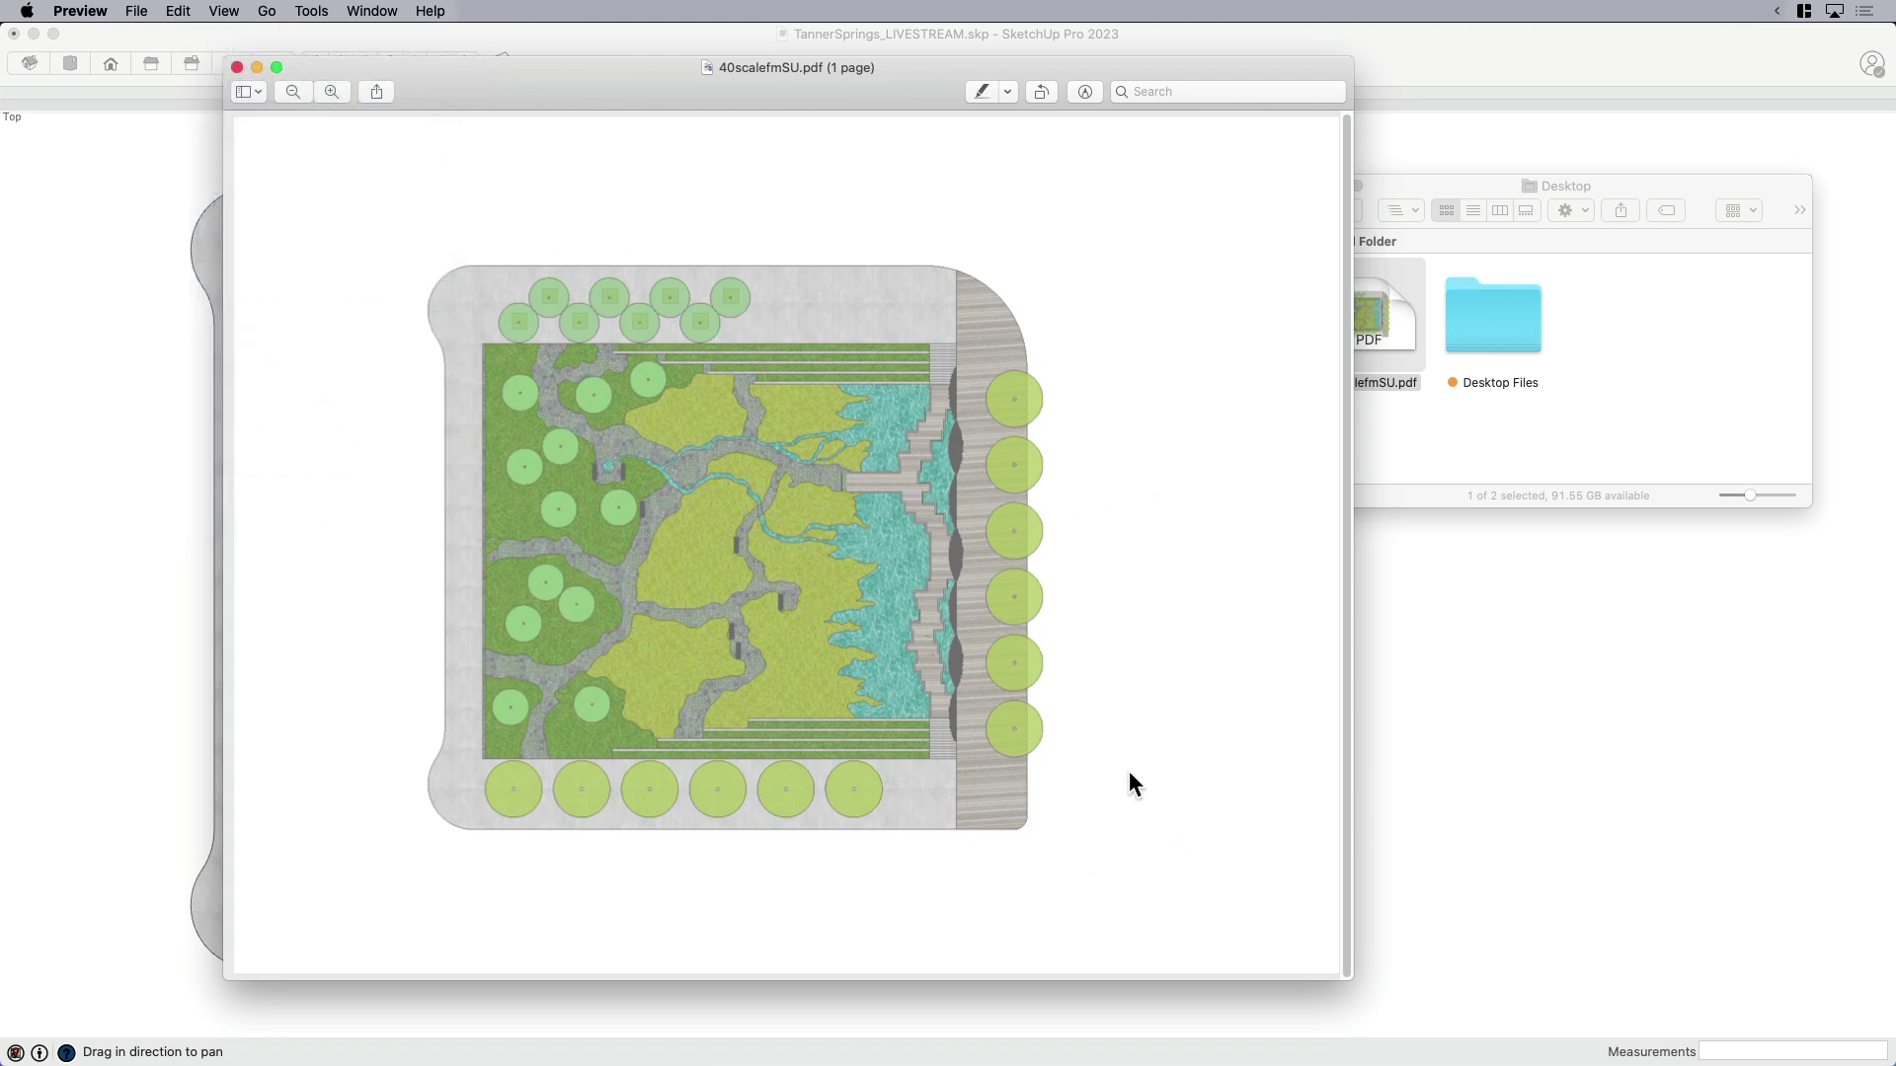
{"action": "left_click", "coordinate": [236, 67]}
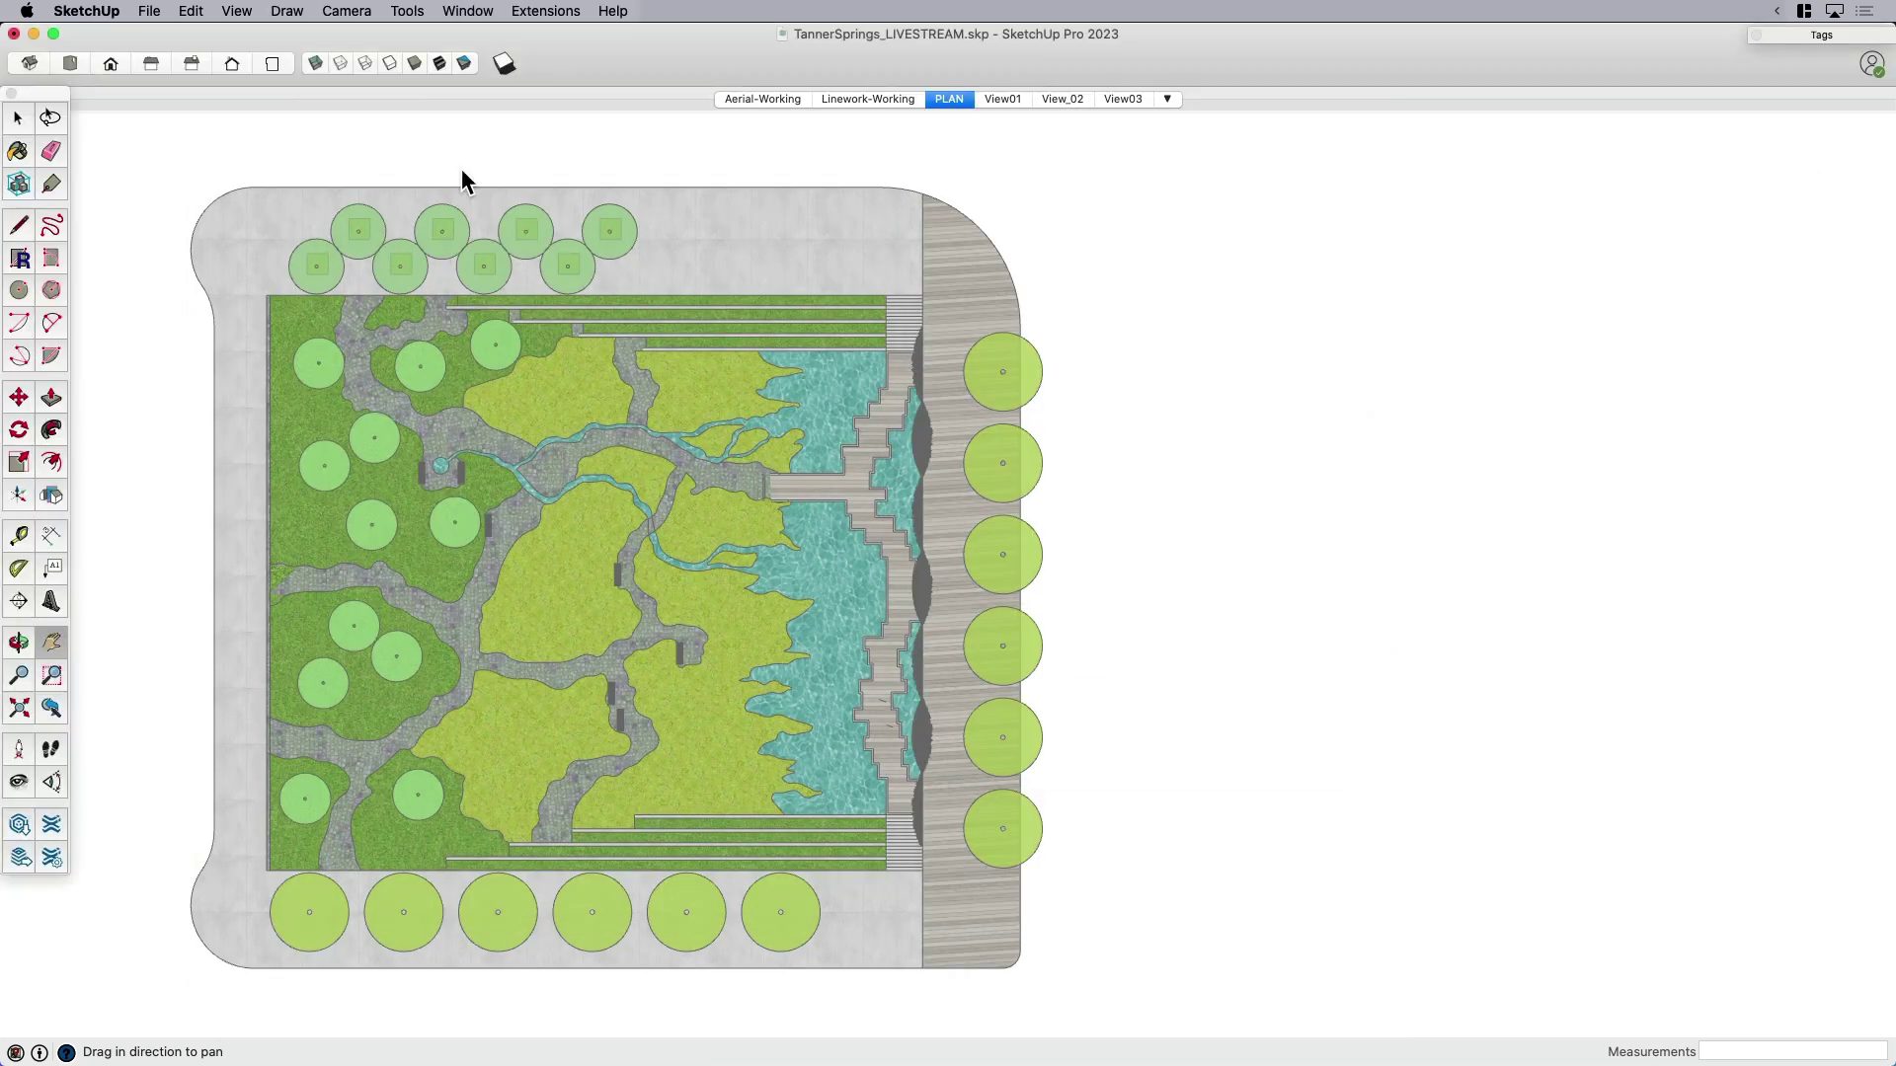
Send the park model to LayOut, saving the model when prompted
{"action": "left_click", "coordinate": [150, 11]}
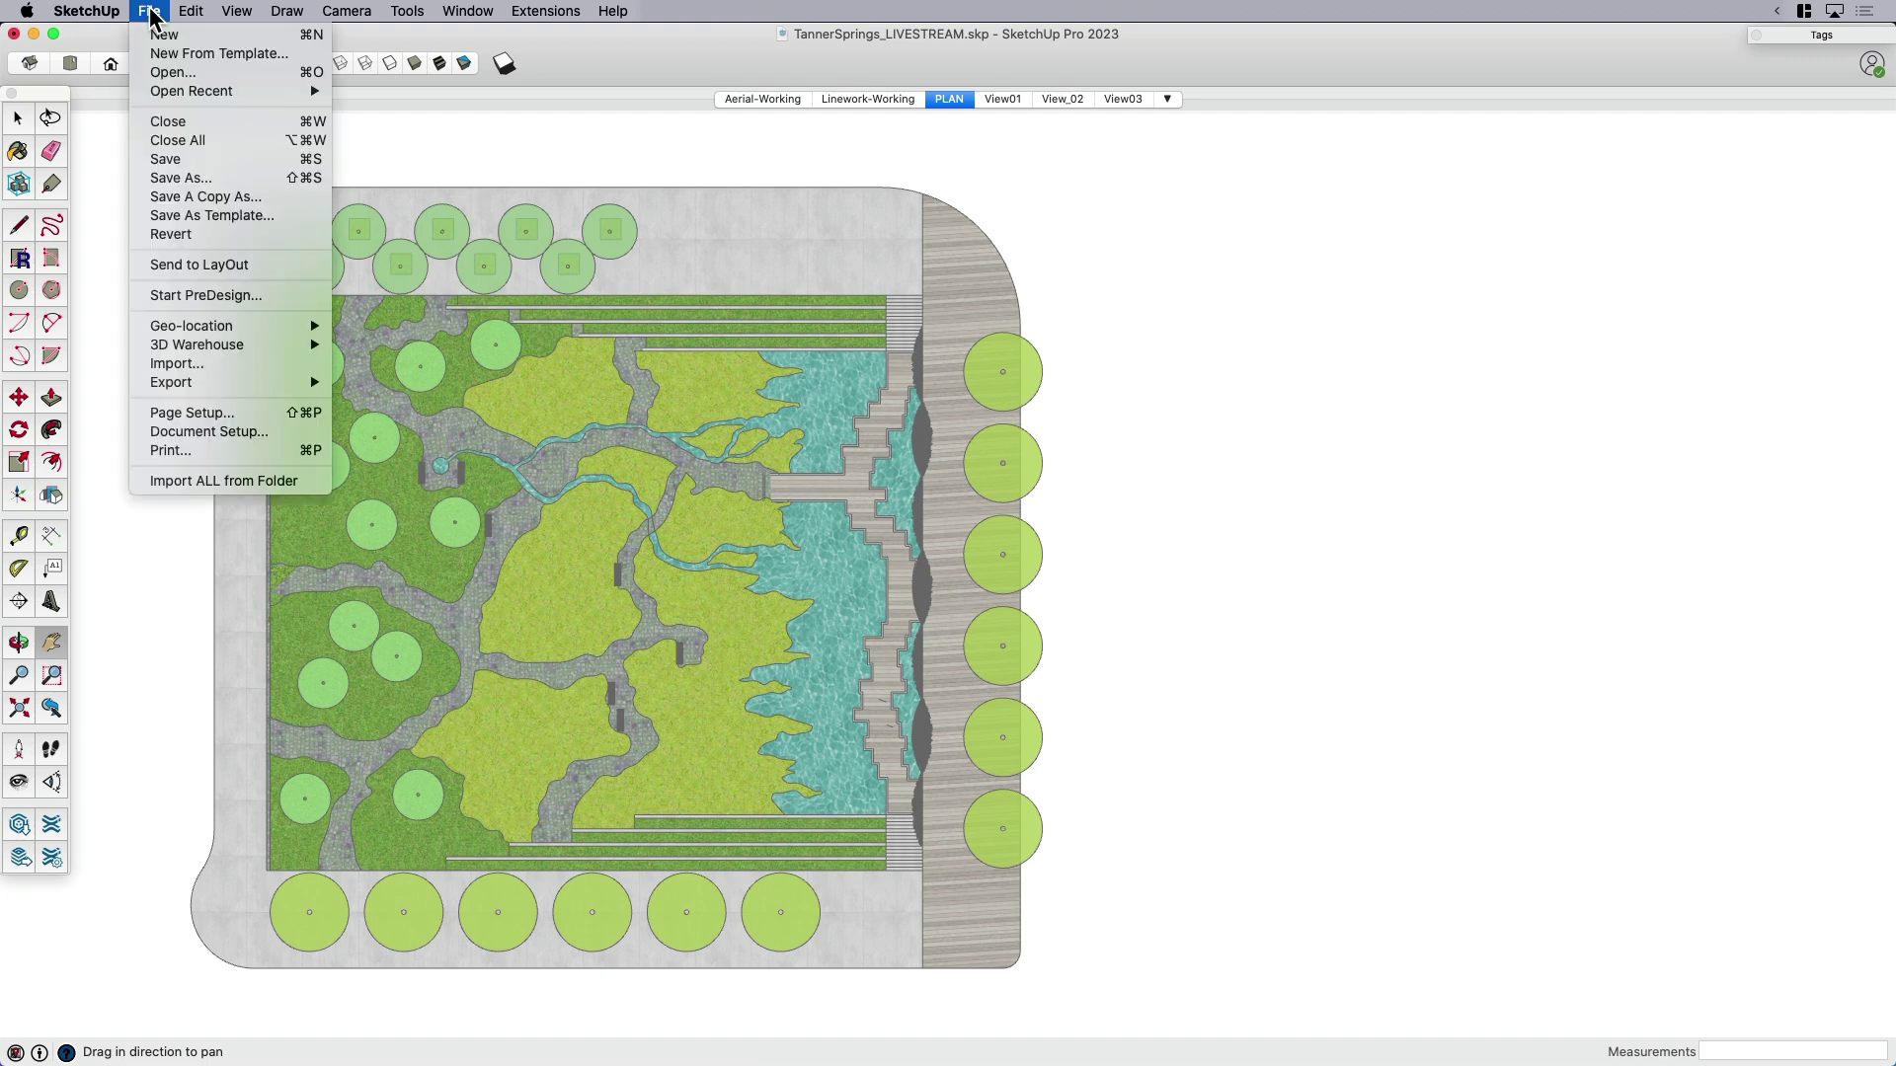
{"action": "left_click", "coordinate": [186, 262]}
{"action": "left_click", "coordinate": [1086, 368]}
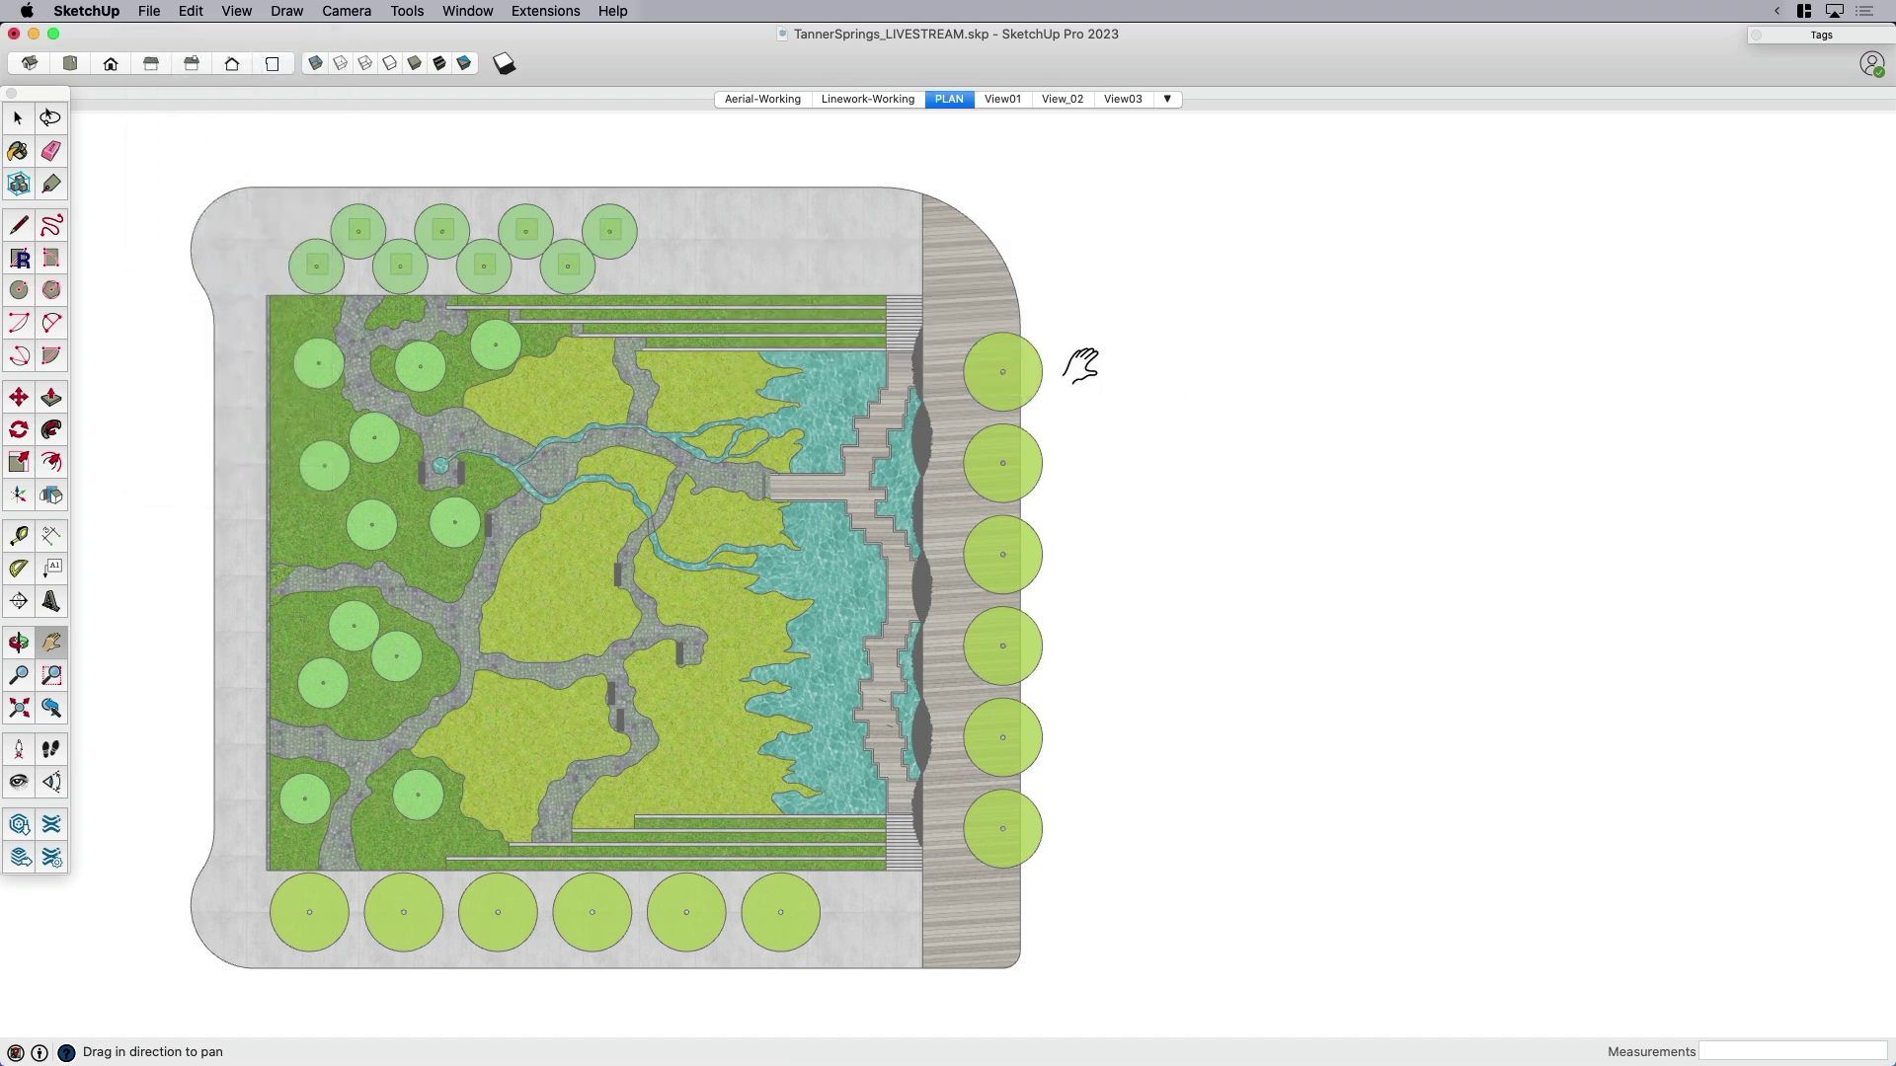
{"action": "left_click", "coordinate": [151, 13]}
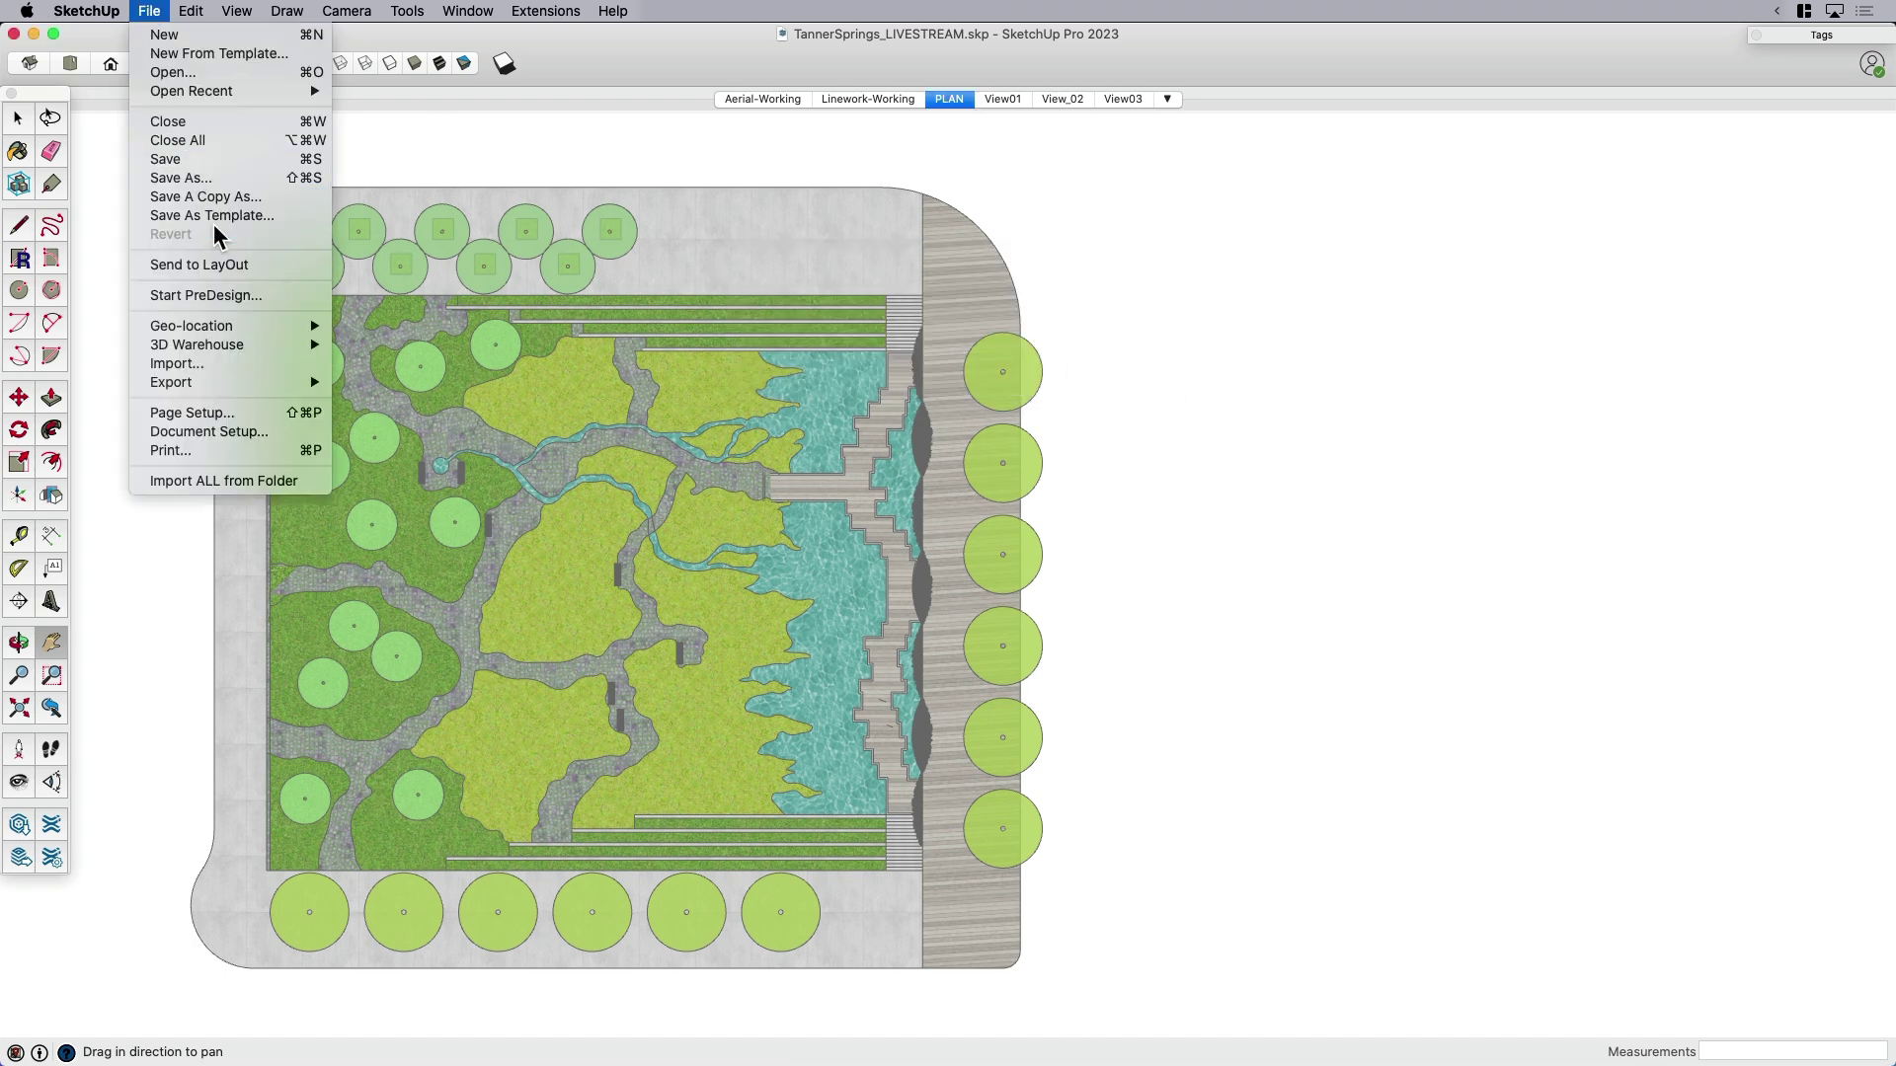
Close the File menu and scroll through LayOut's template list
{"action": "left_click", "coordinate": [217, 265]}
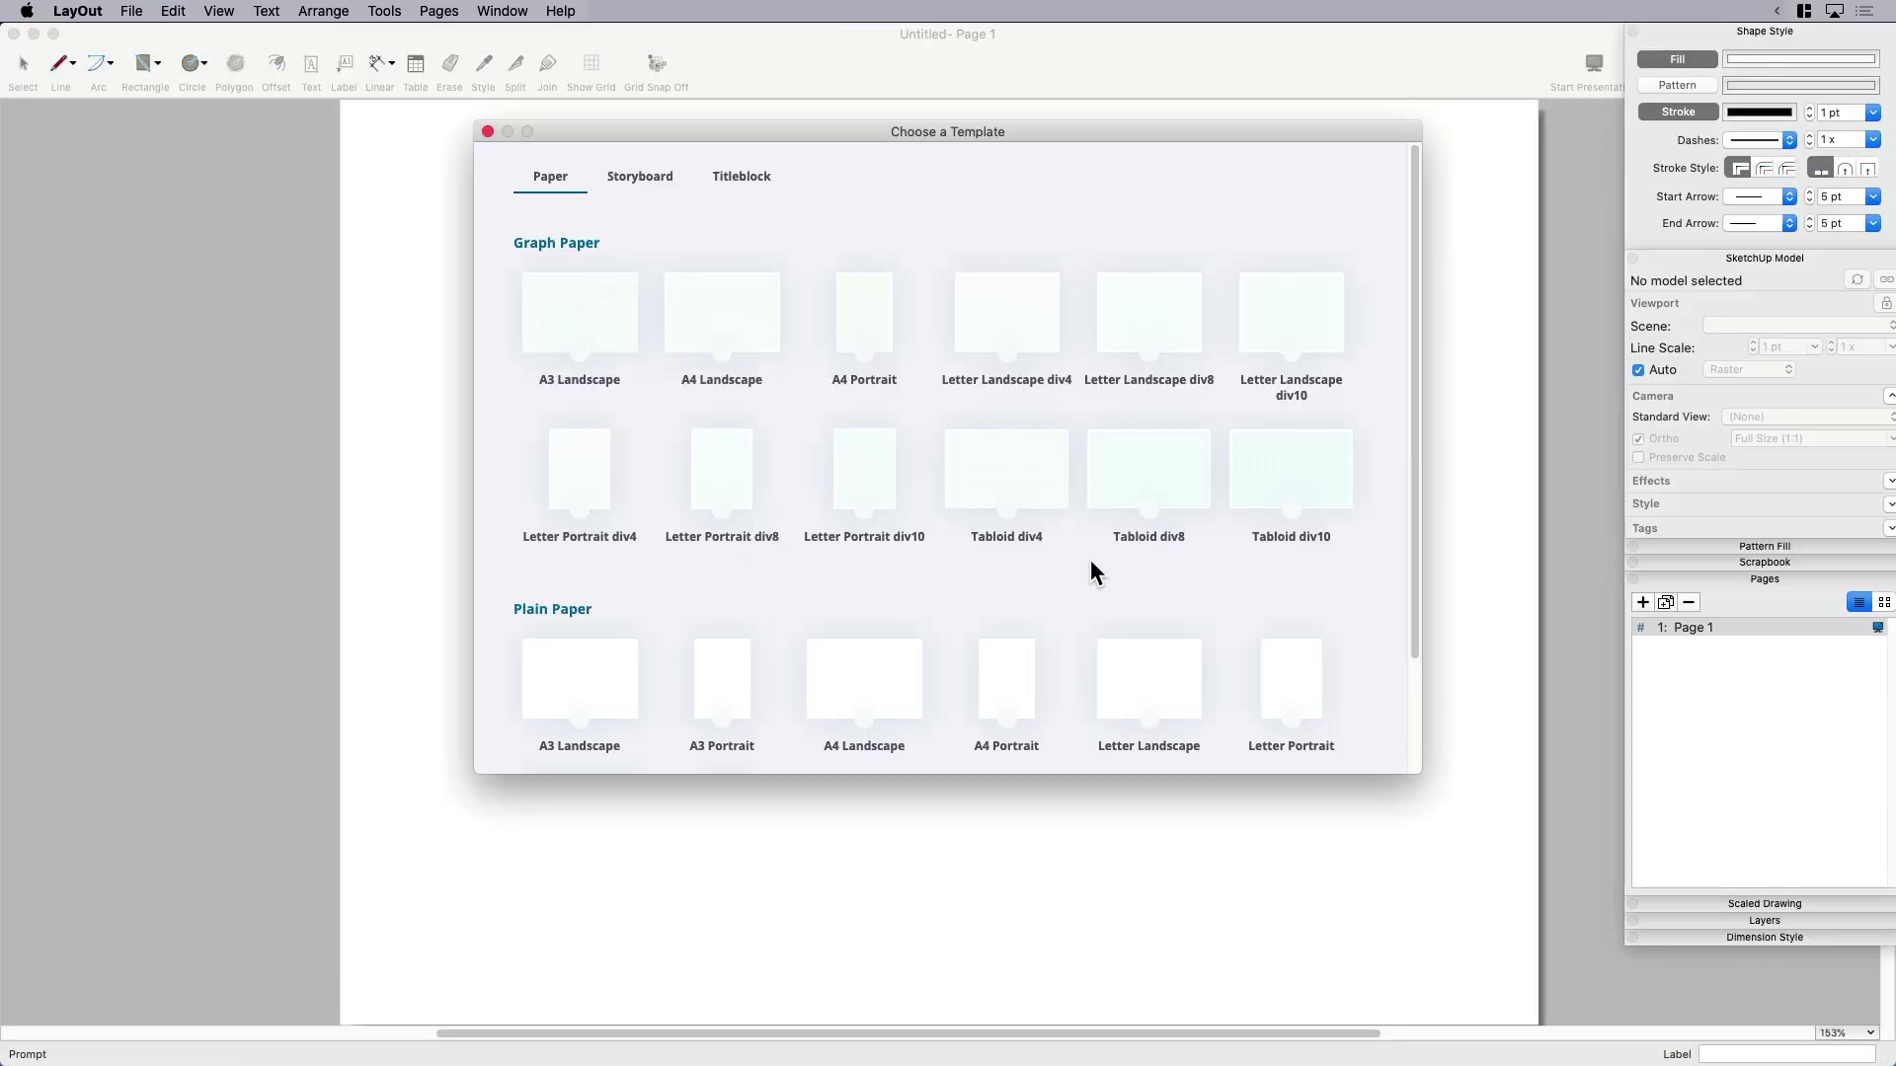
{"action": "scroll", "coordinate": [1092, 572], "scroll_direction": "down", "scroll_amount": 3}
{"action": "scroll", "coordinate": [1152, 589], "scroll_direction": "up", "scroll_amount": 3}
Start a Graph Paper document, then narrow, widen and shift the plan viewport right
{"action": "double_click", "coordinate": [1294, 322]}
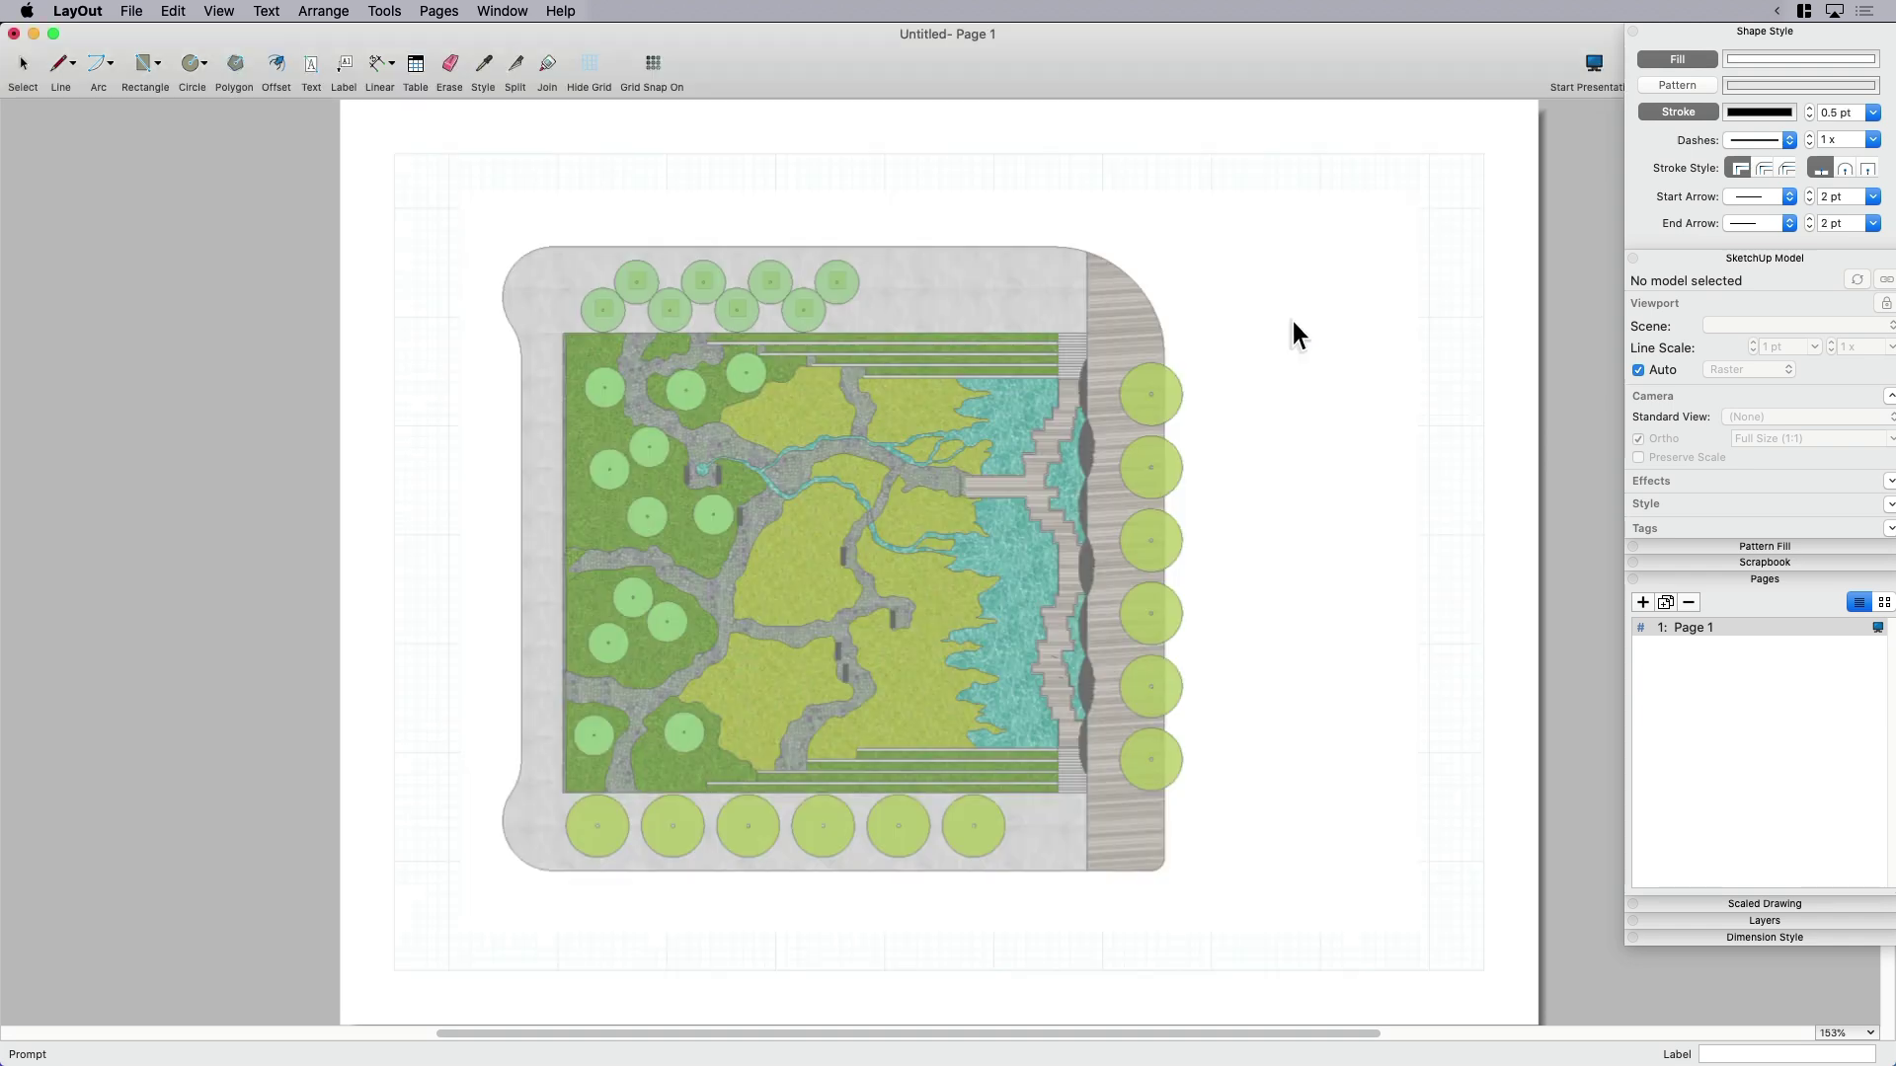
{"action": "left_click", "coordinate": [1017, 563]}
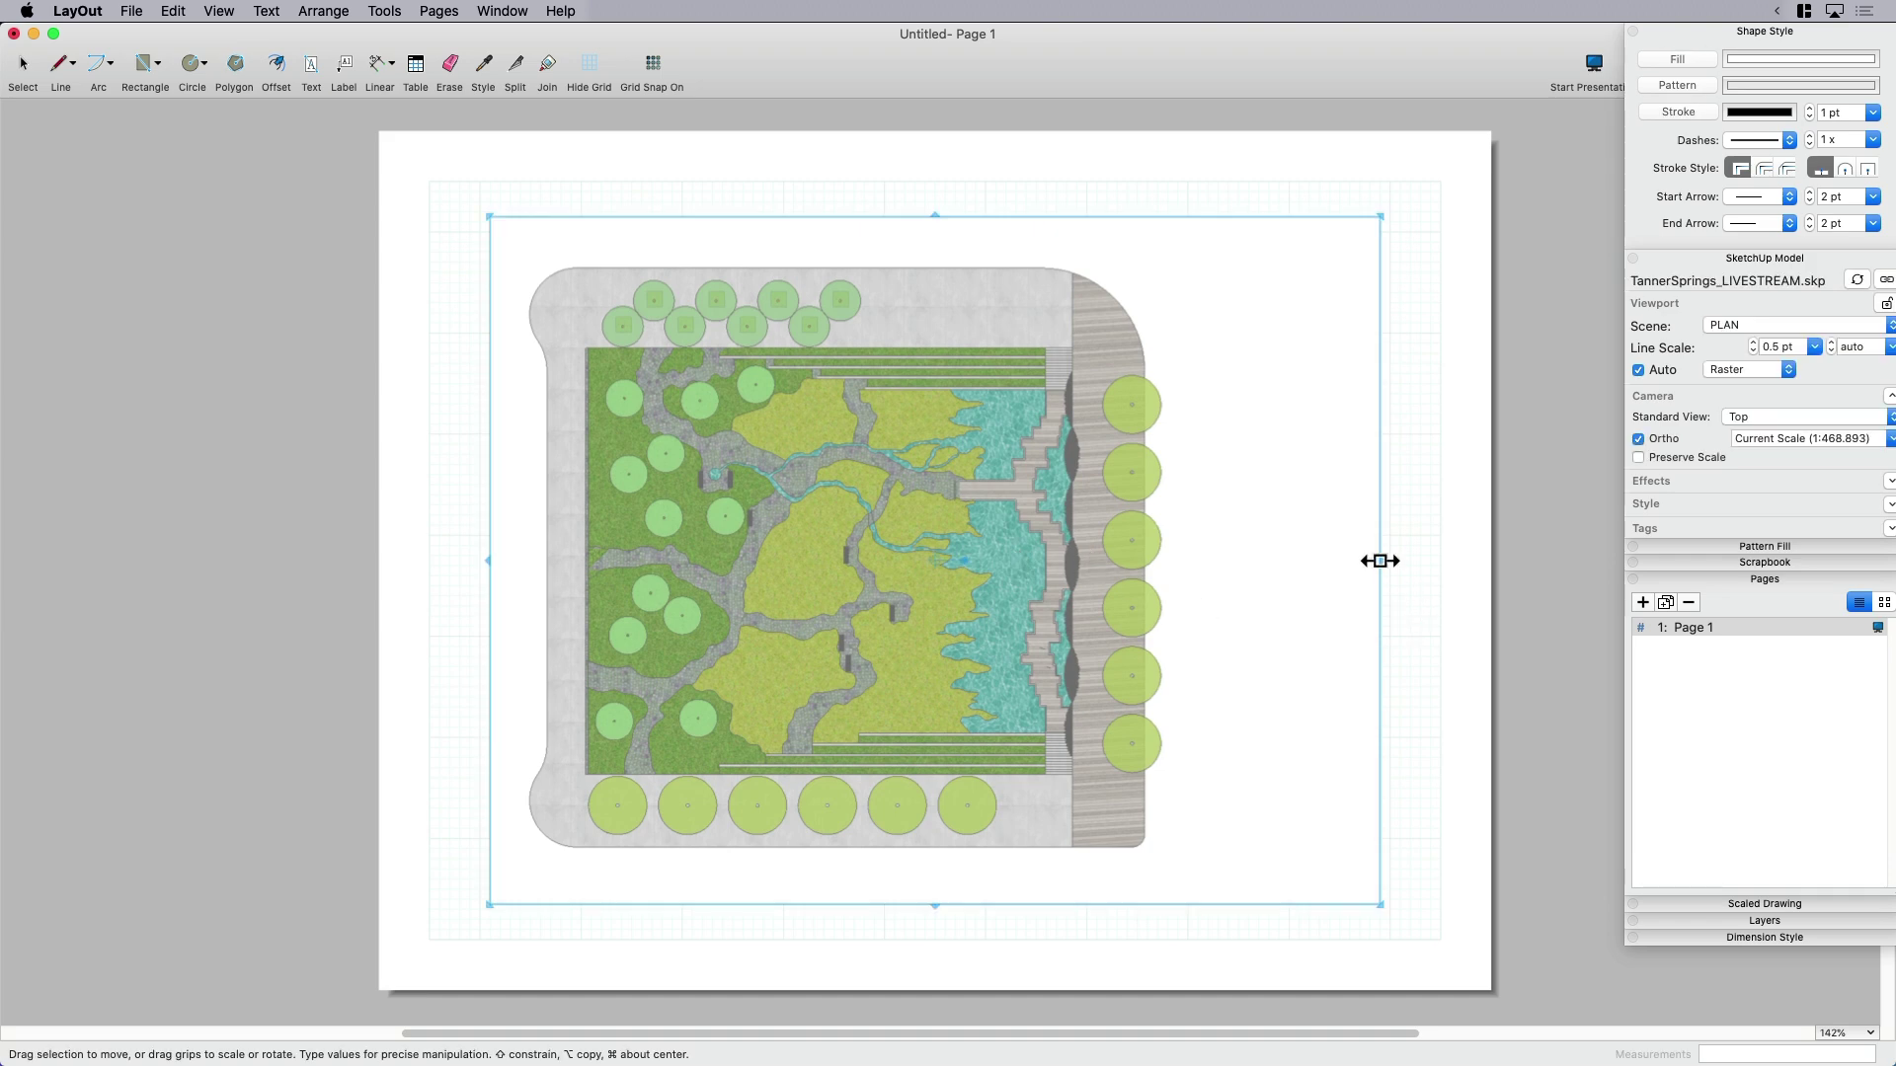
{"action": "left_click_drag", "start_coordinate": [1001, 574], "coordinate": [1312, 554]}
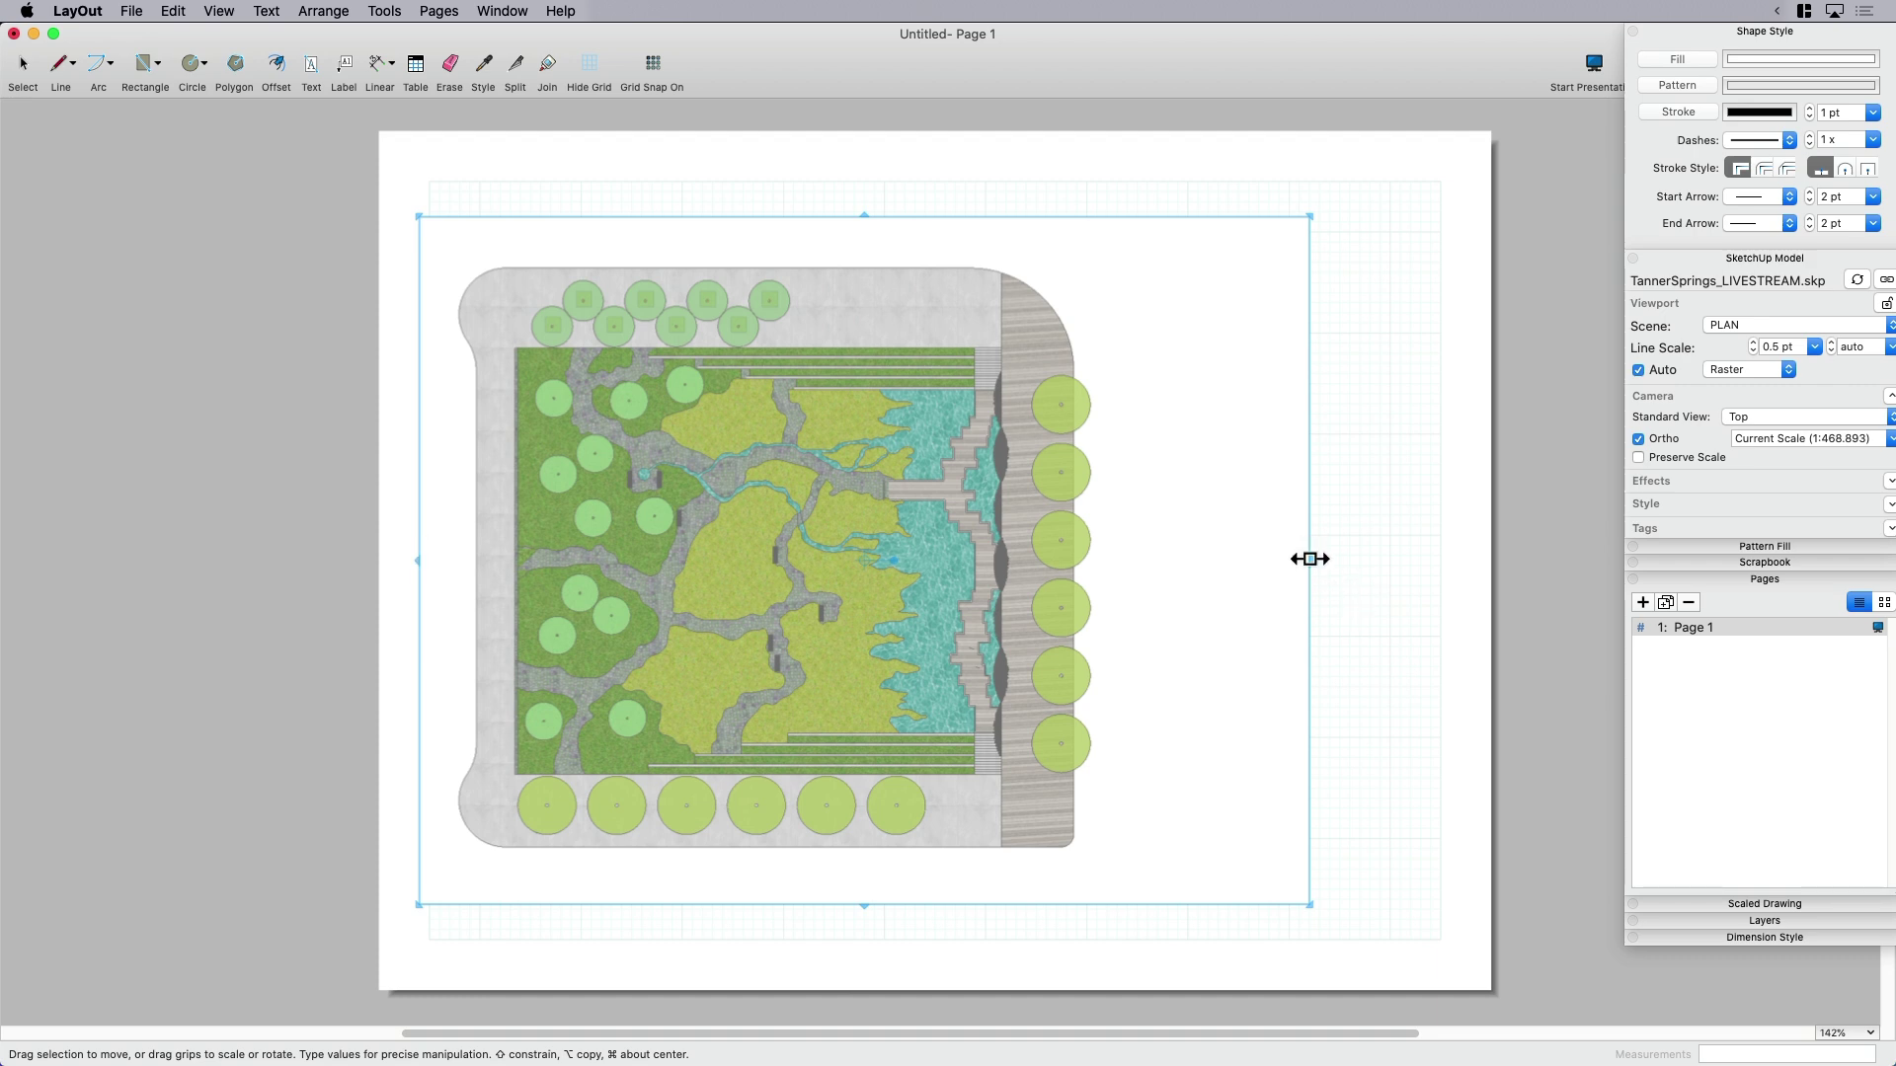
{"action": "left_click_drag", "start_coordinate": [1312, 560], "coordinate": [1190, 559]}
{"action": "left_click_drag", "start_coordinate": [937, 612], "coordinate": [1070, 606]}
{"action": "left_click_drag", "start_coordinate": [534, 565], "coordinate": [465, 565]}
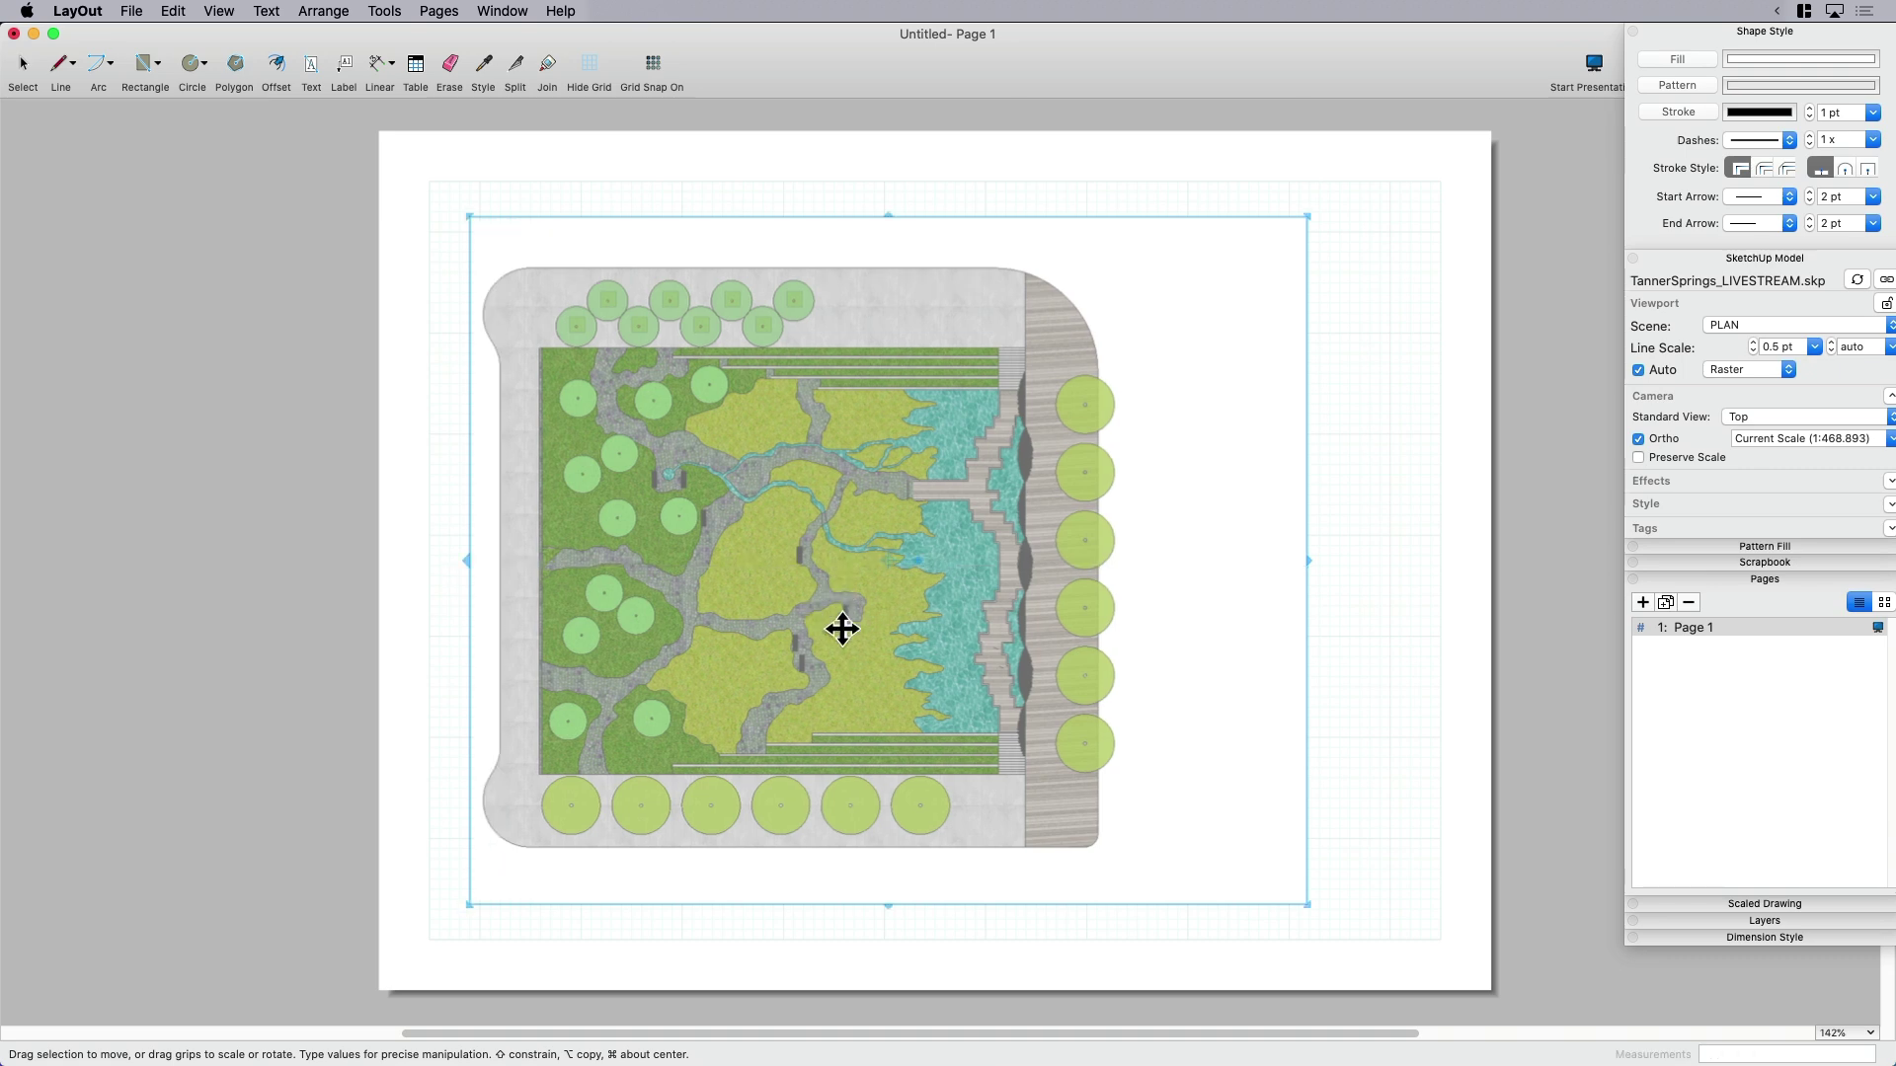
{"action": "left_click_drag", "start_coordinate": [842, 628], "coordinate": [965, 642]}
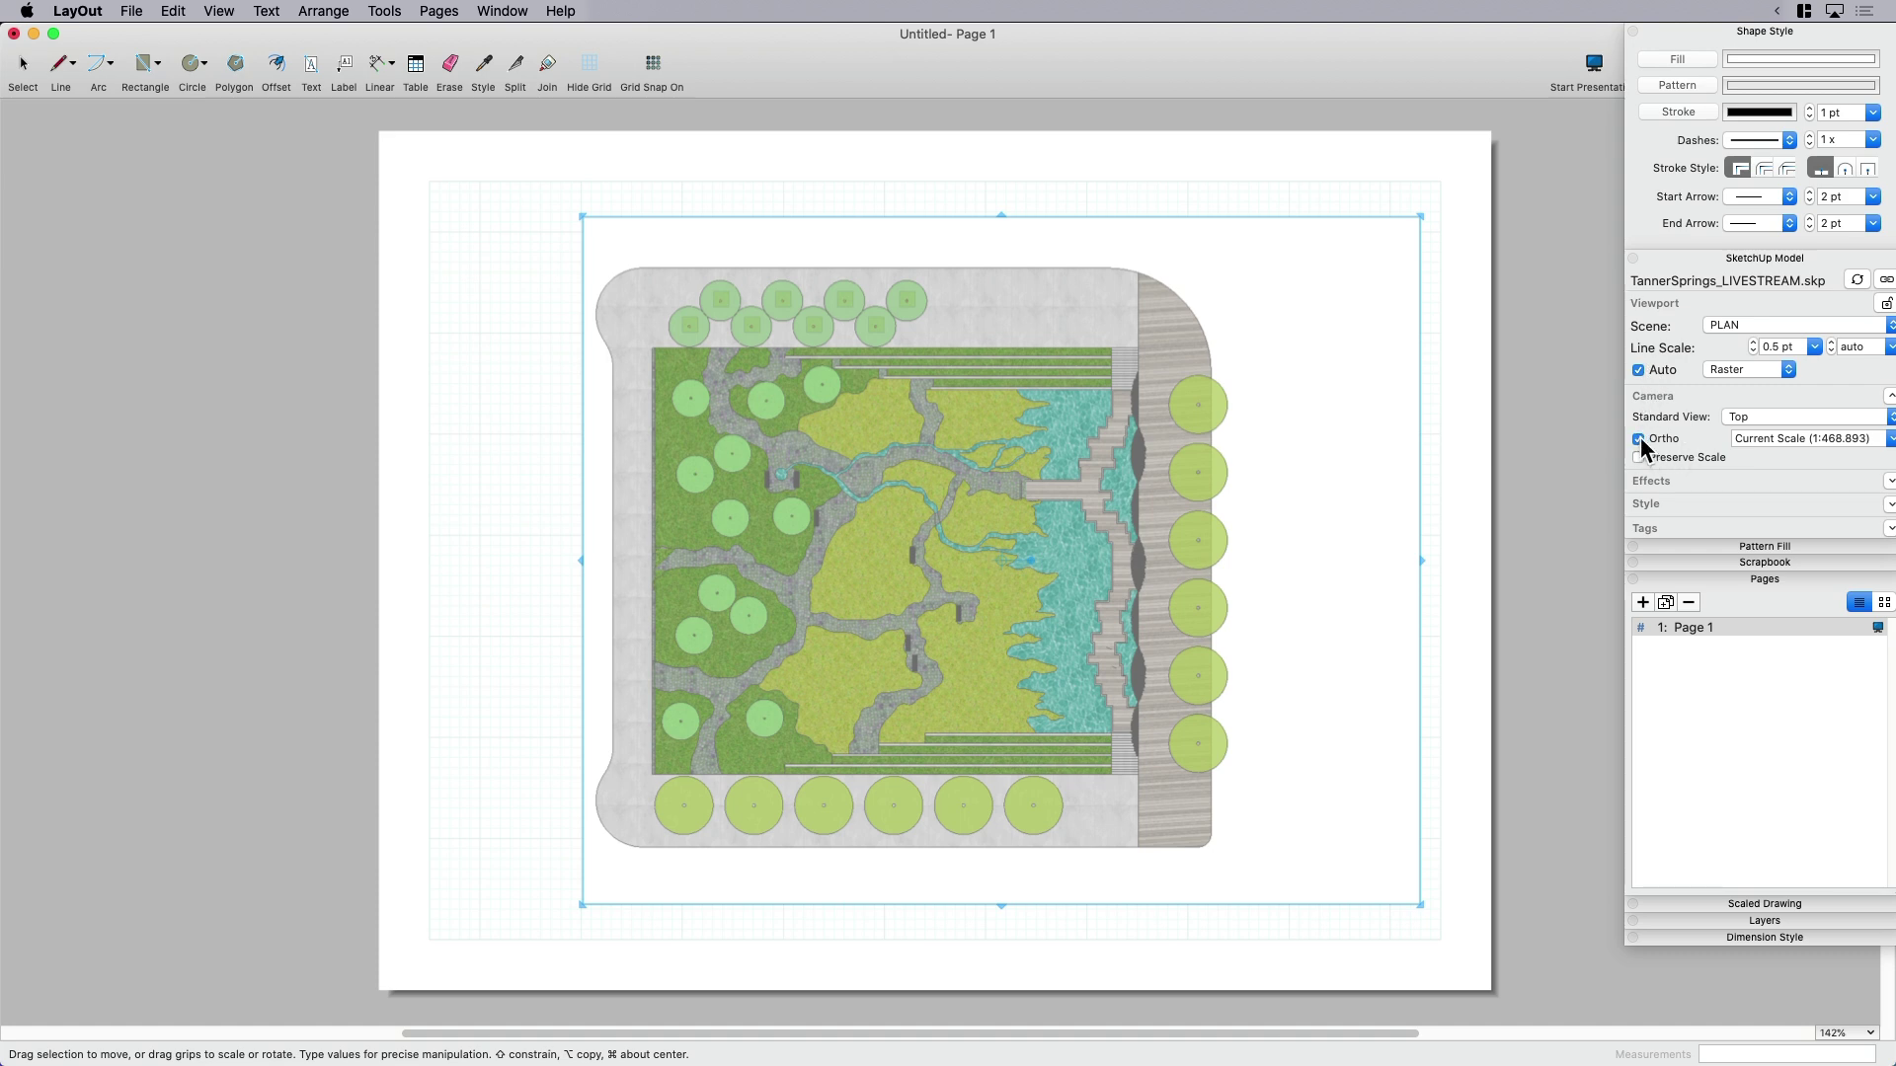
Try 1" = 50' and 30' scales, then set the plan viewport to 1" = 40' (1:480)
{"action": "left_click", "coordinate": [1753, 439]}
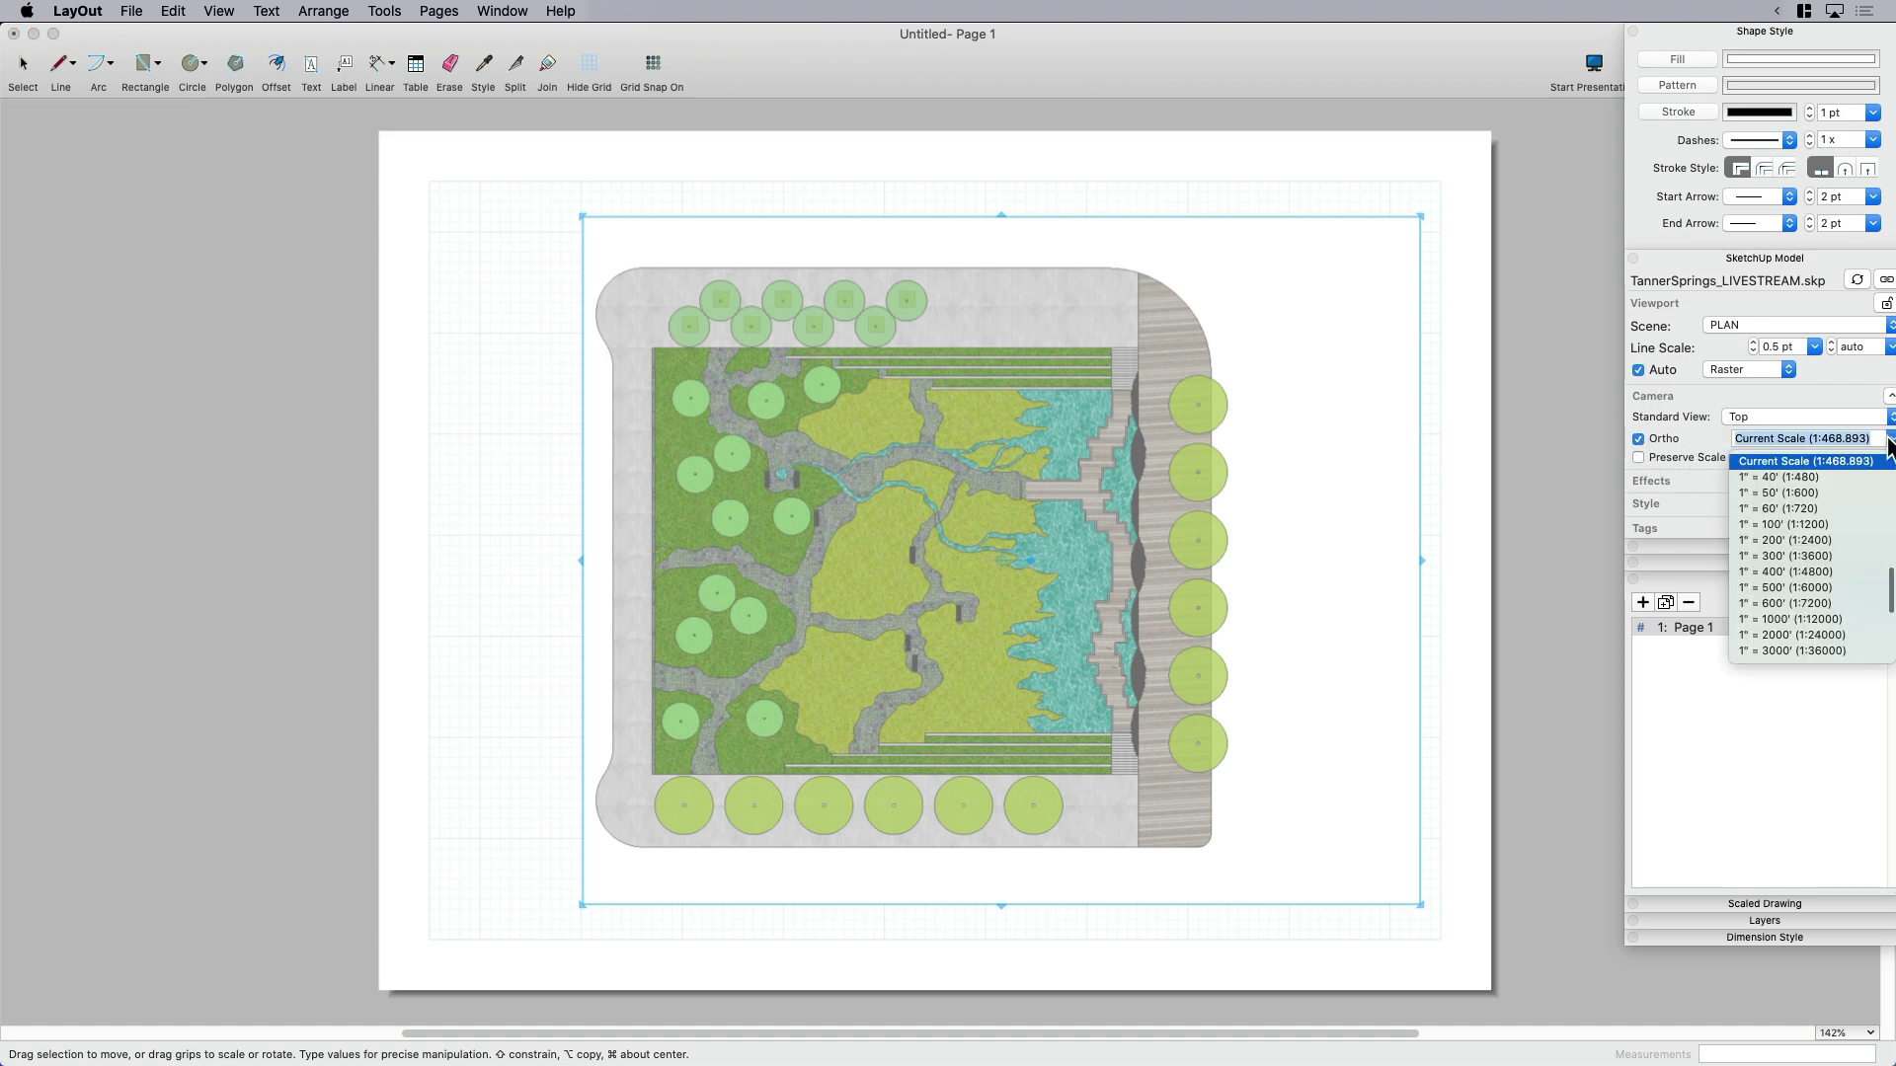
{"action": "left_click", "coordinate": [1778, 491]}
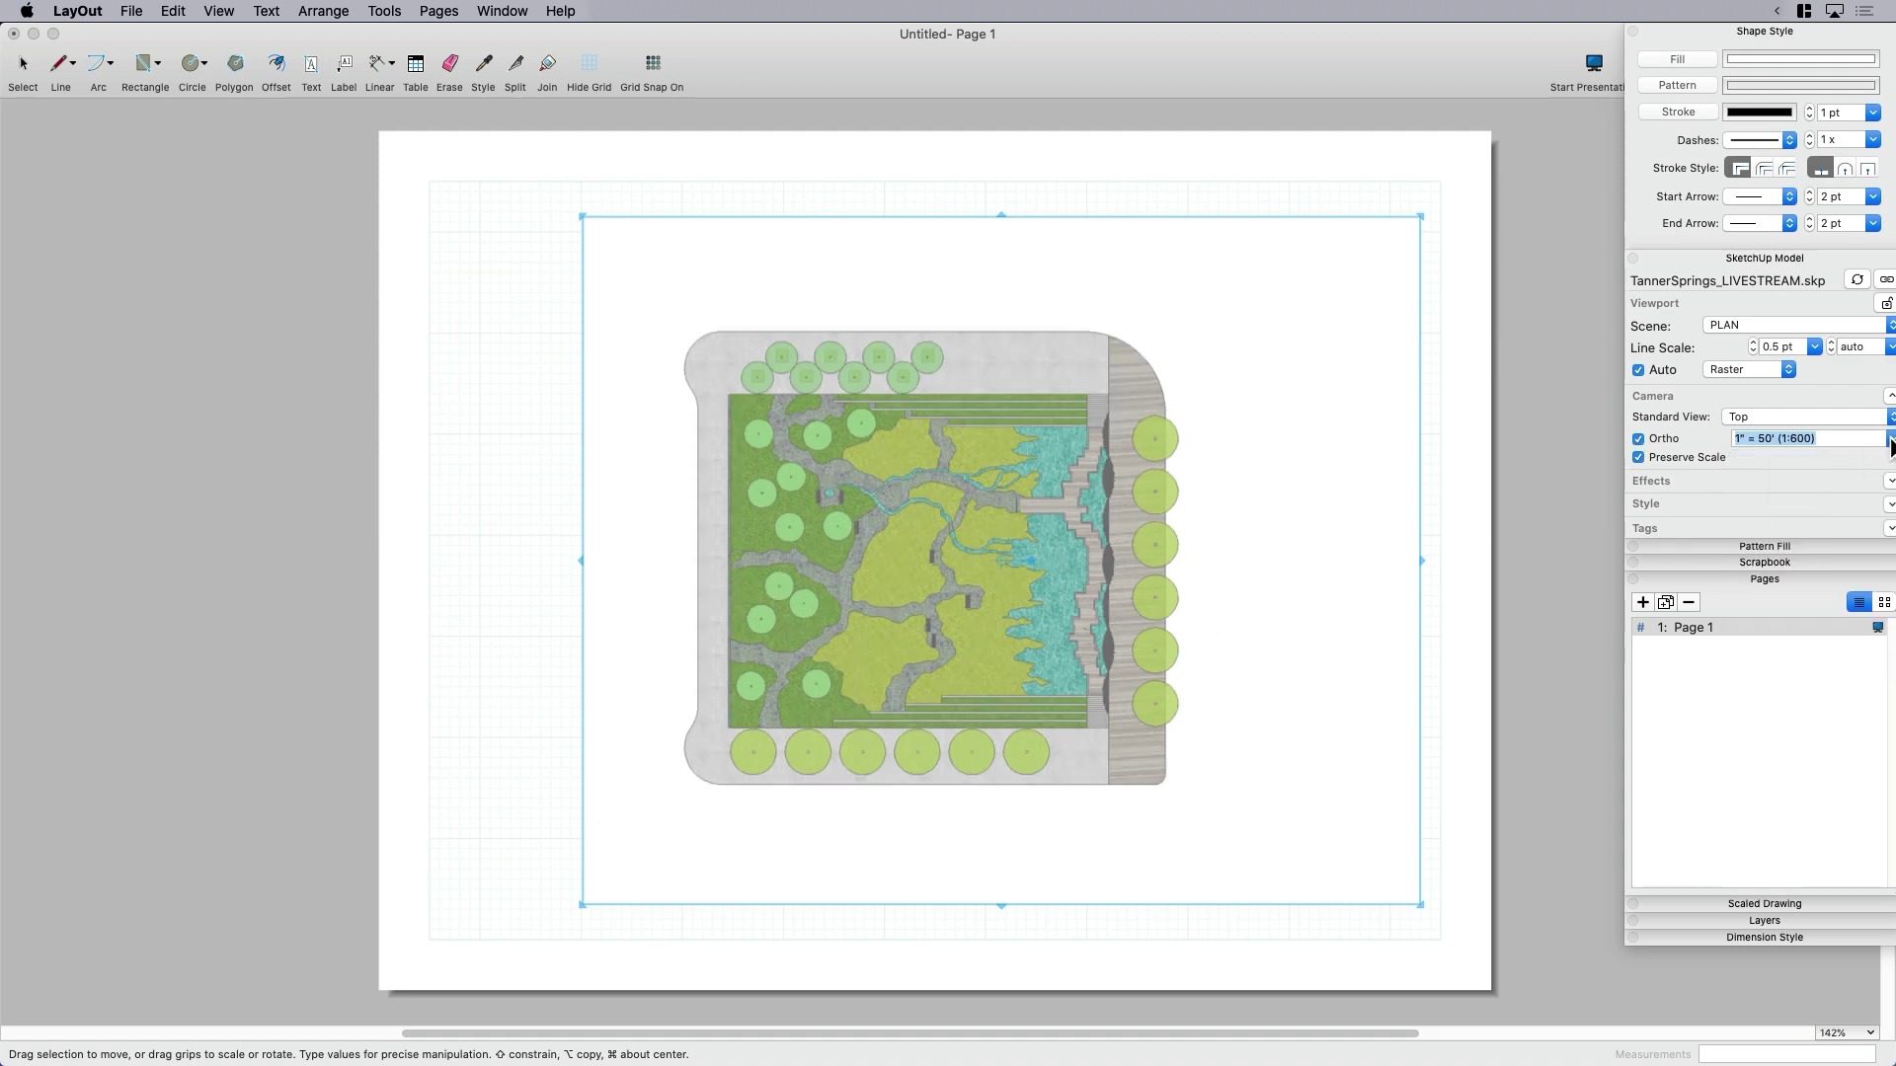
{"action": "left_click_drag", "start_coordinate": [1769, 31], "coordinate": [1751, 28]}
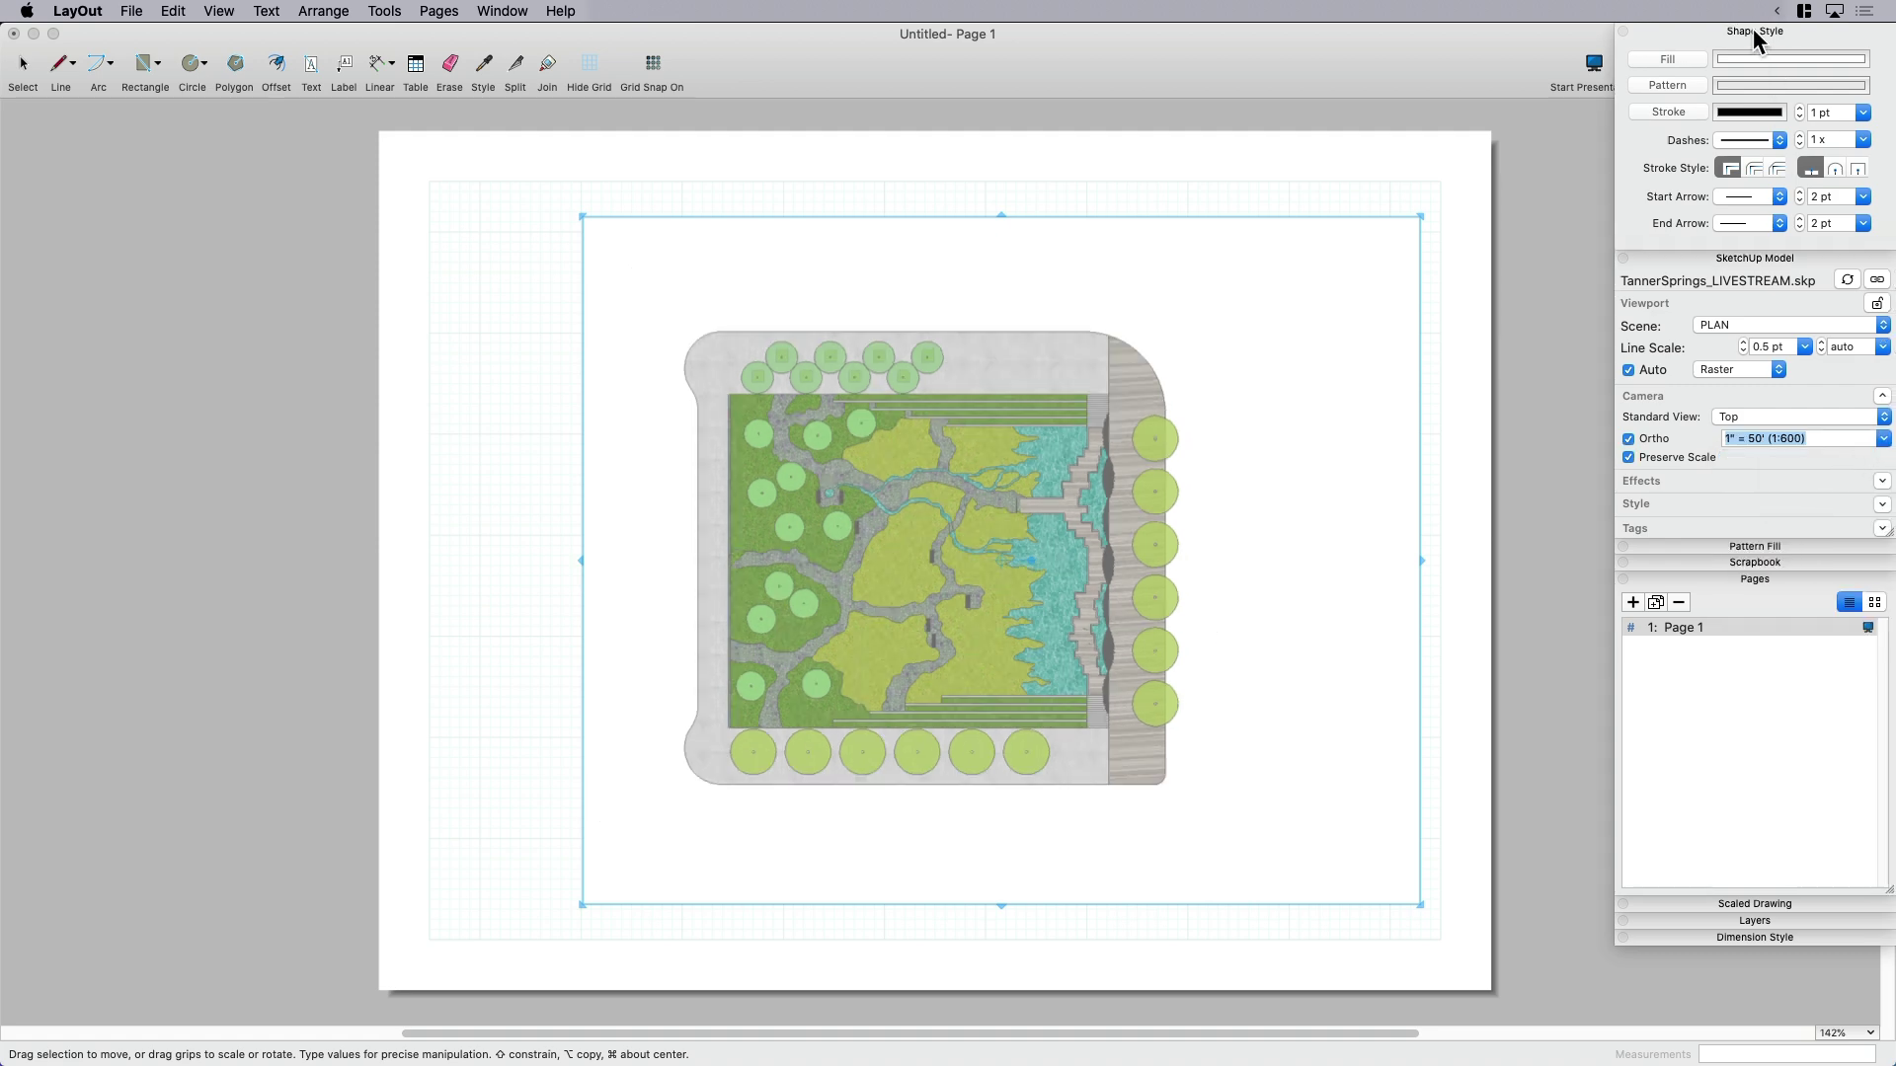
{"action": "left_click", "coordinate": [1883, 439]}
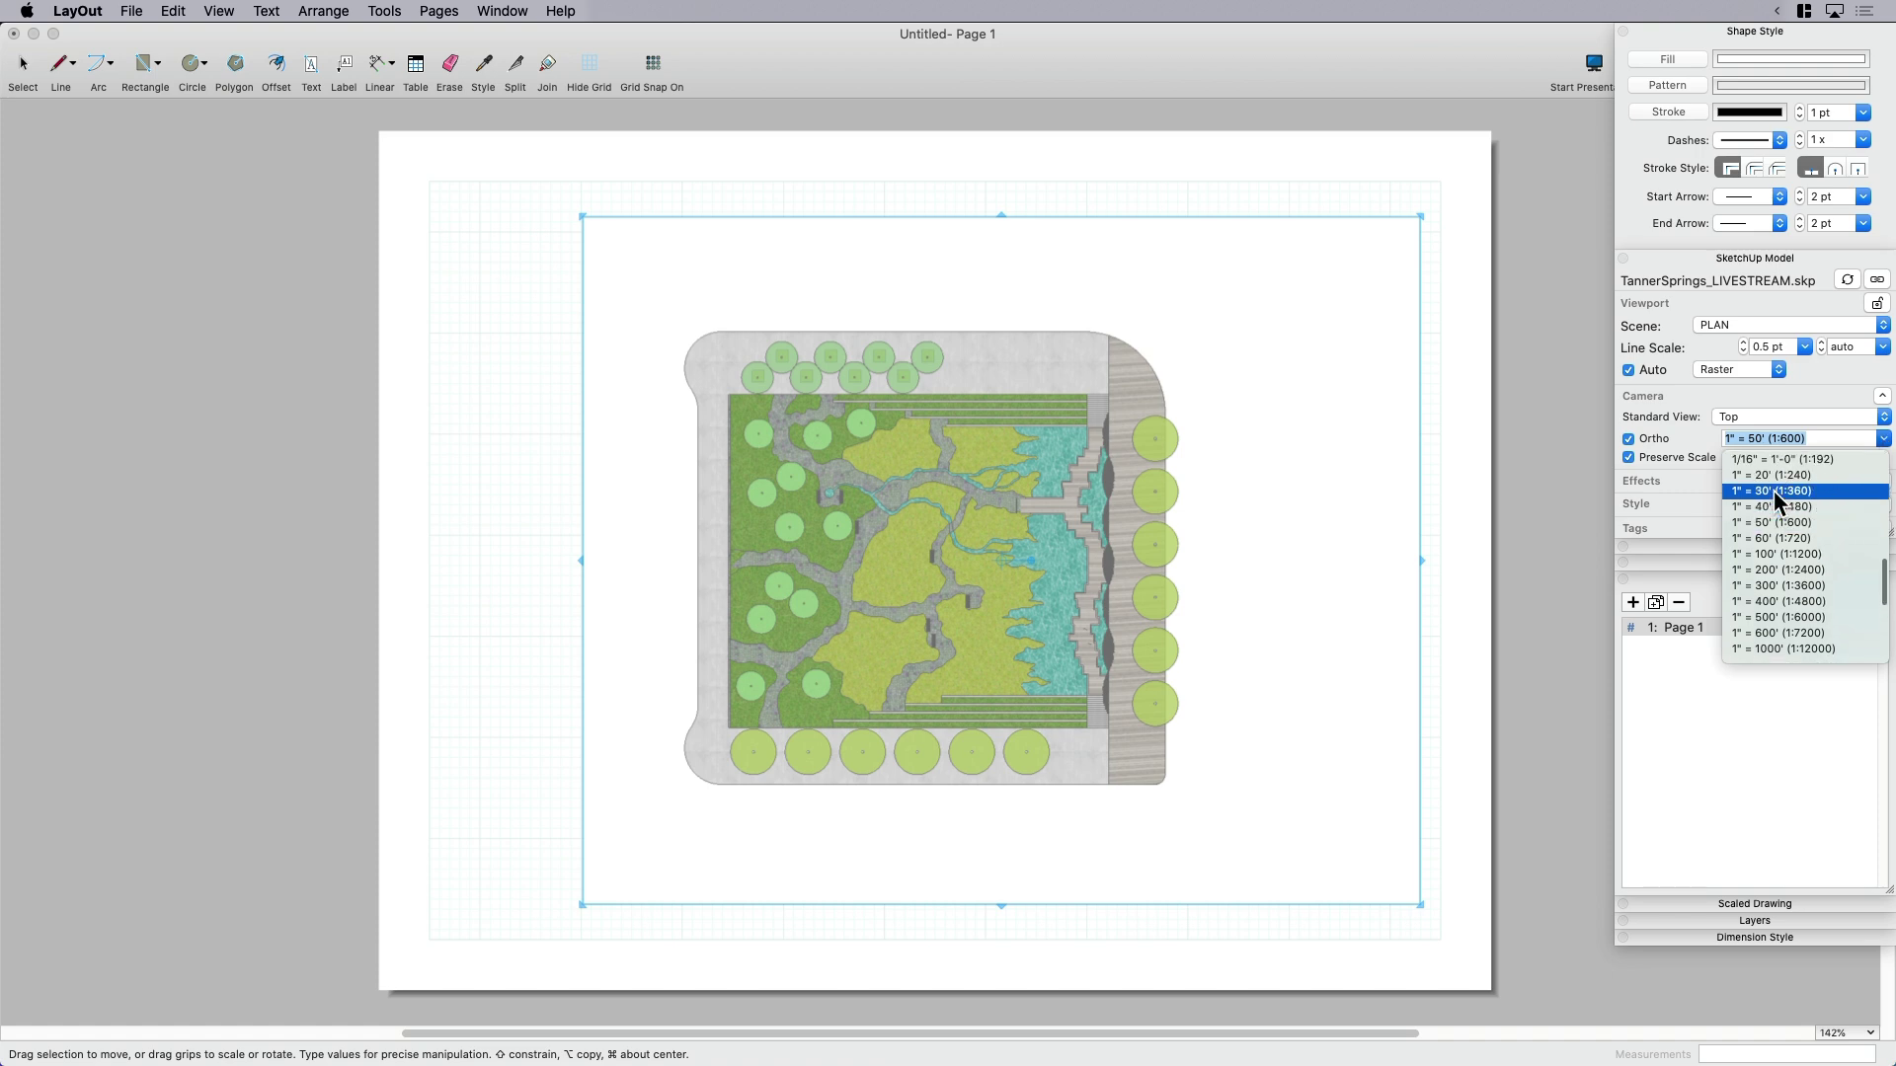
{"action": "left_click", "coordinate": [1773, 491]}
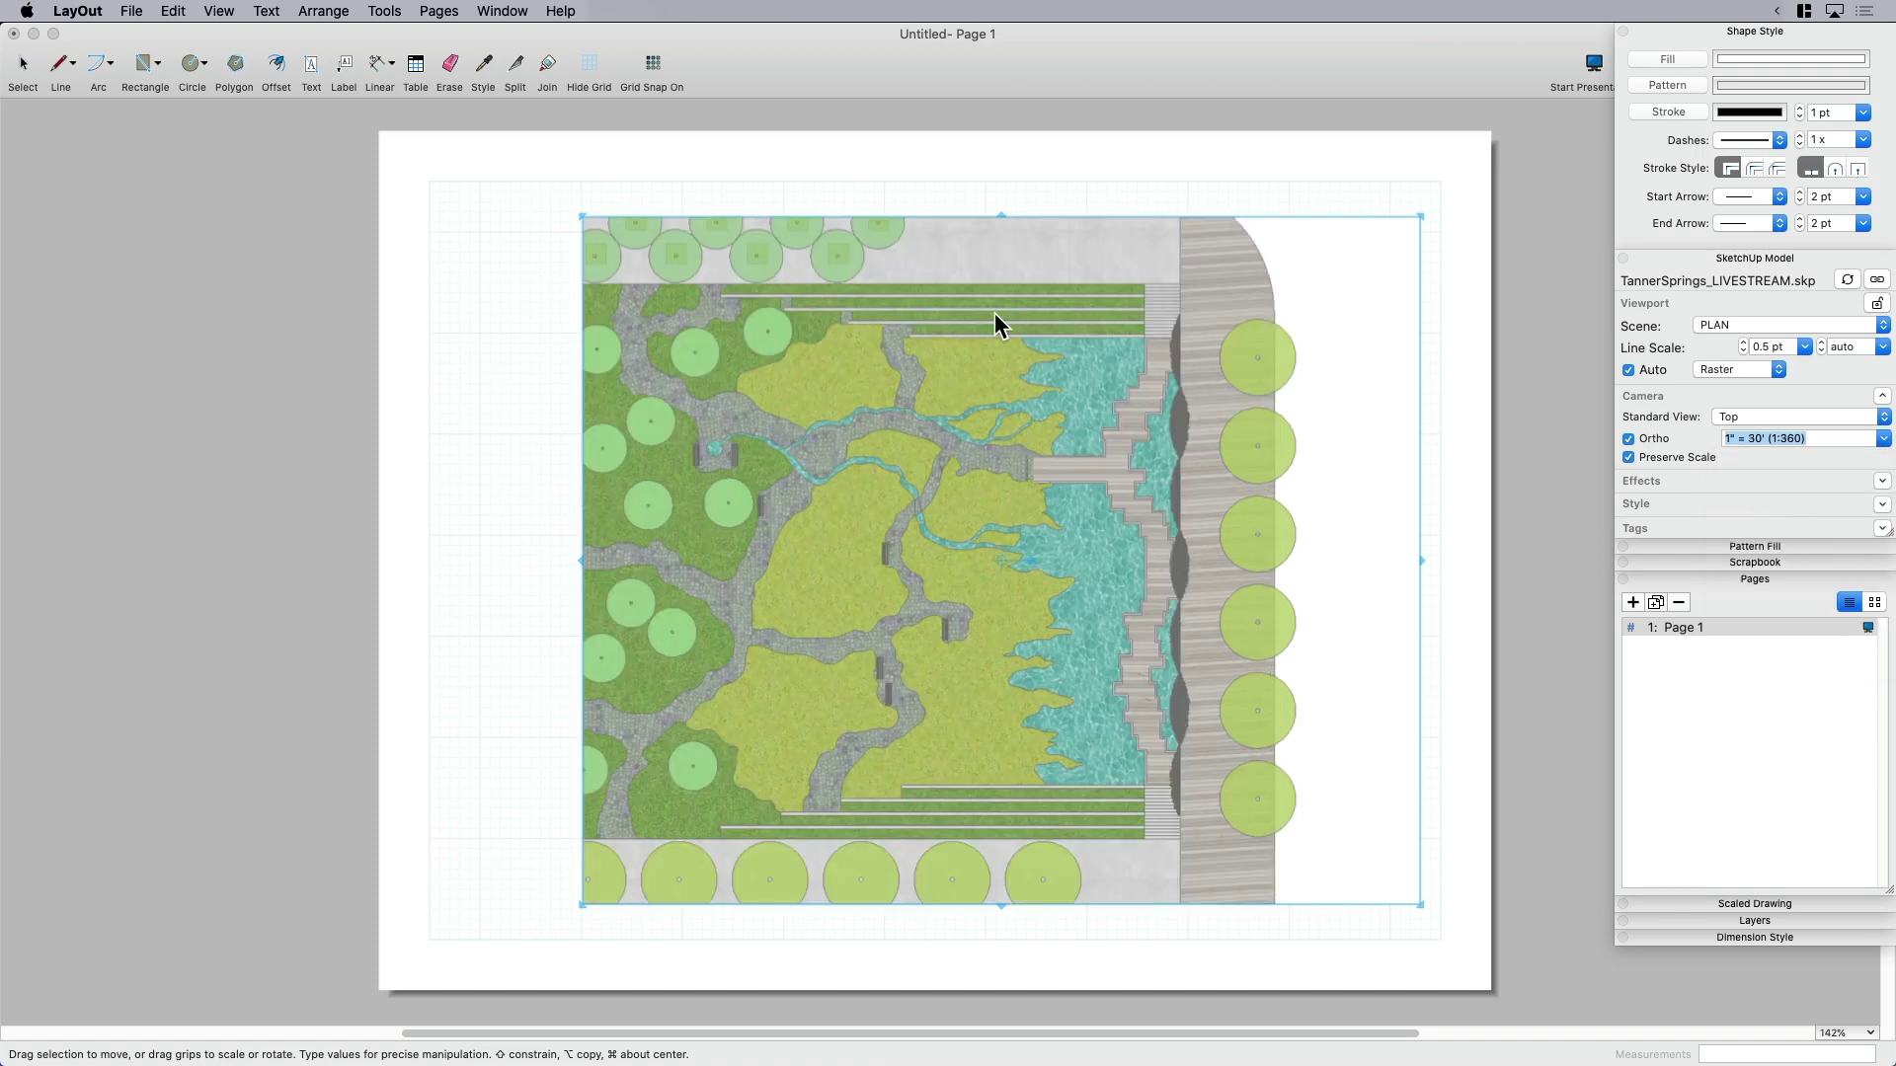
{"action": "left_click", "coordinate": [1000, 213]}
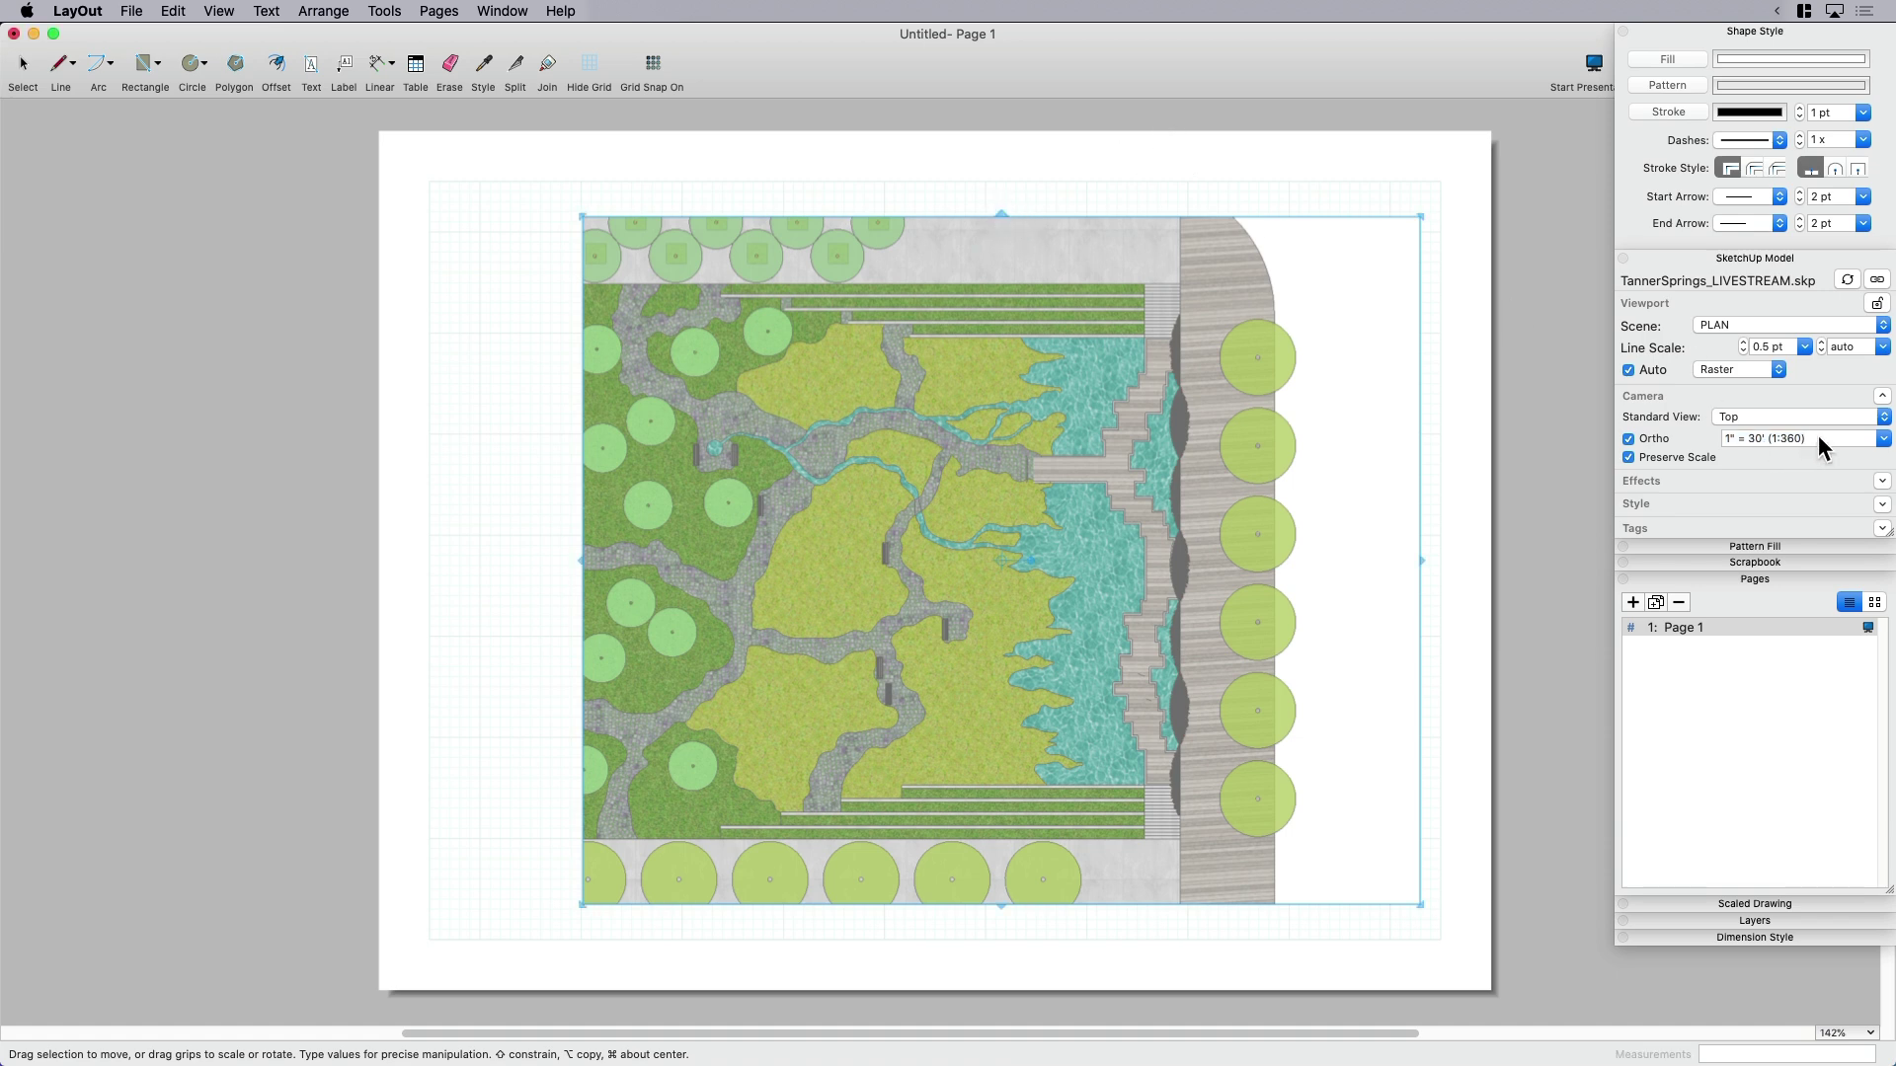
{"action": "left_click", "coordinate": [1883, 438]}
{"action": "left_click", "coordinate": [1773, 493]}
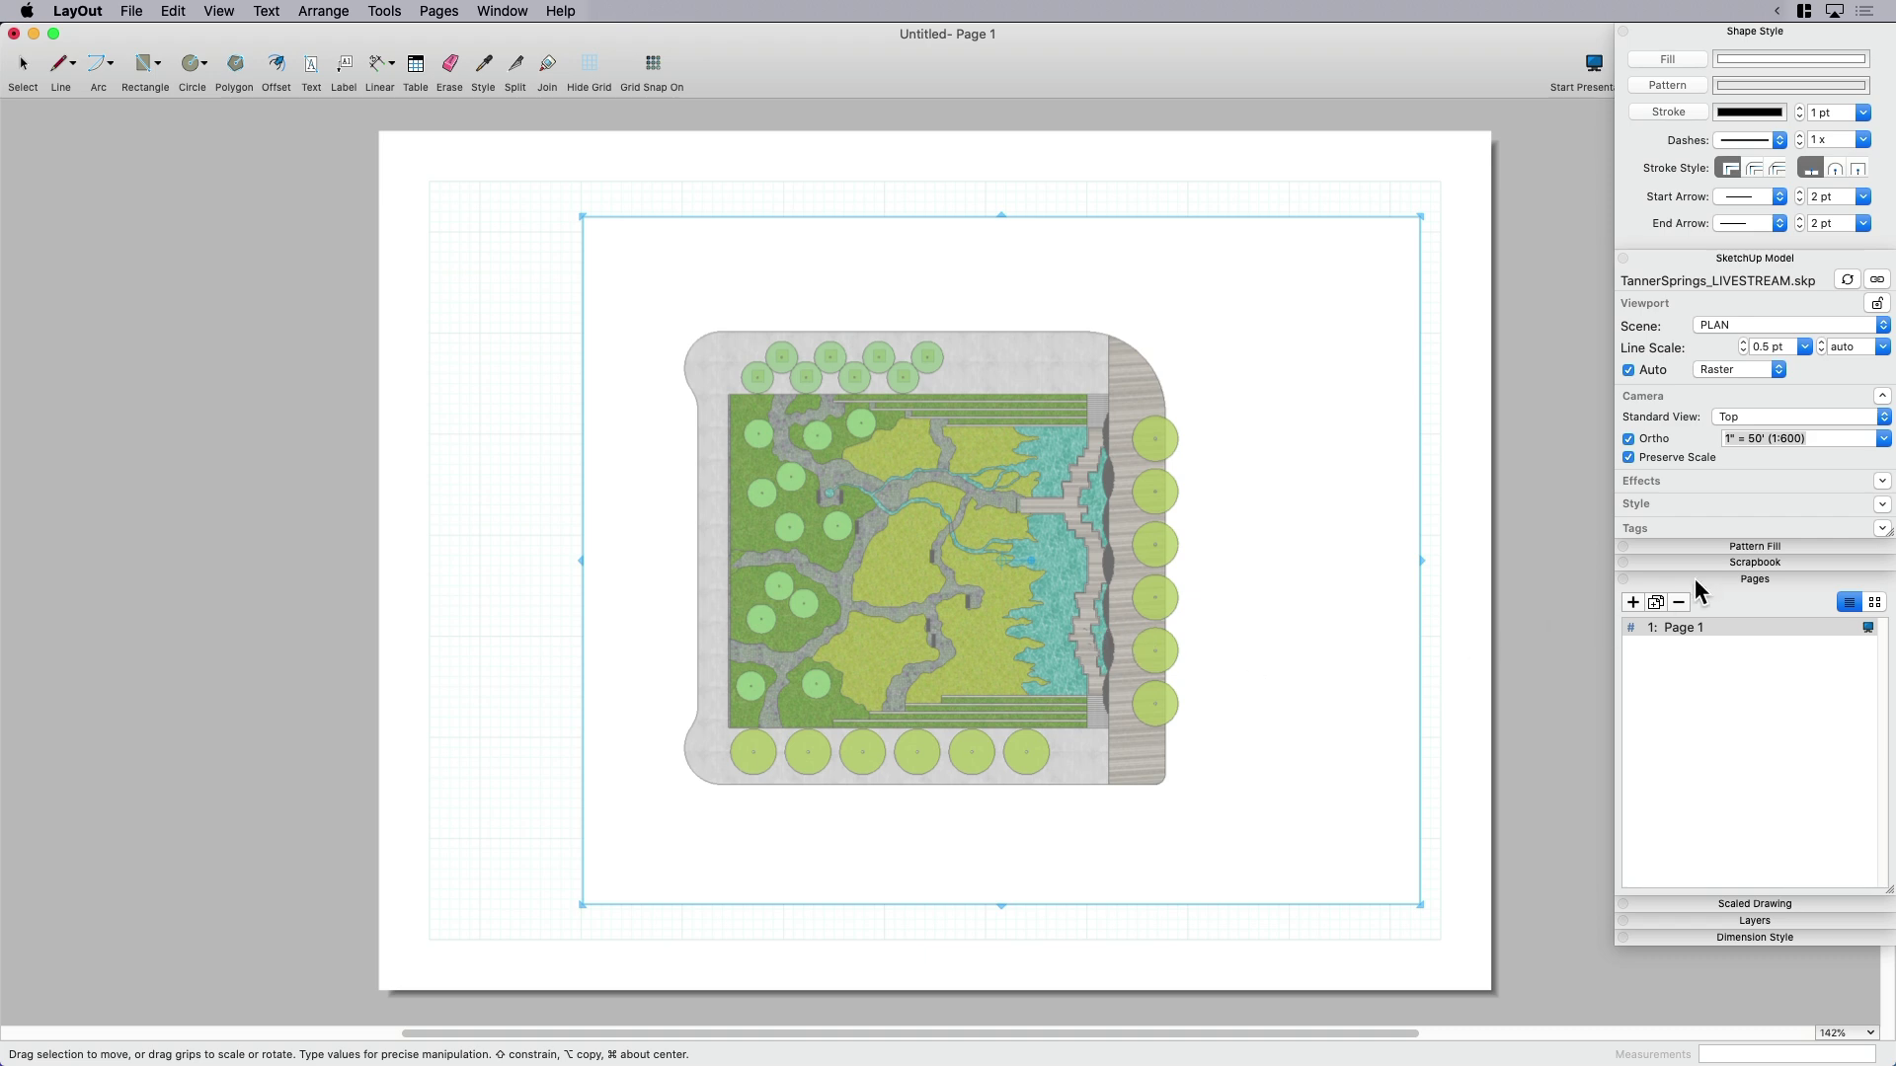
{"action": "left_click", "coordinate": [1884, 439]}
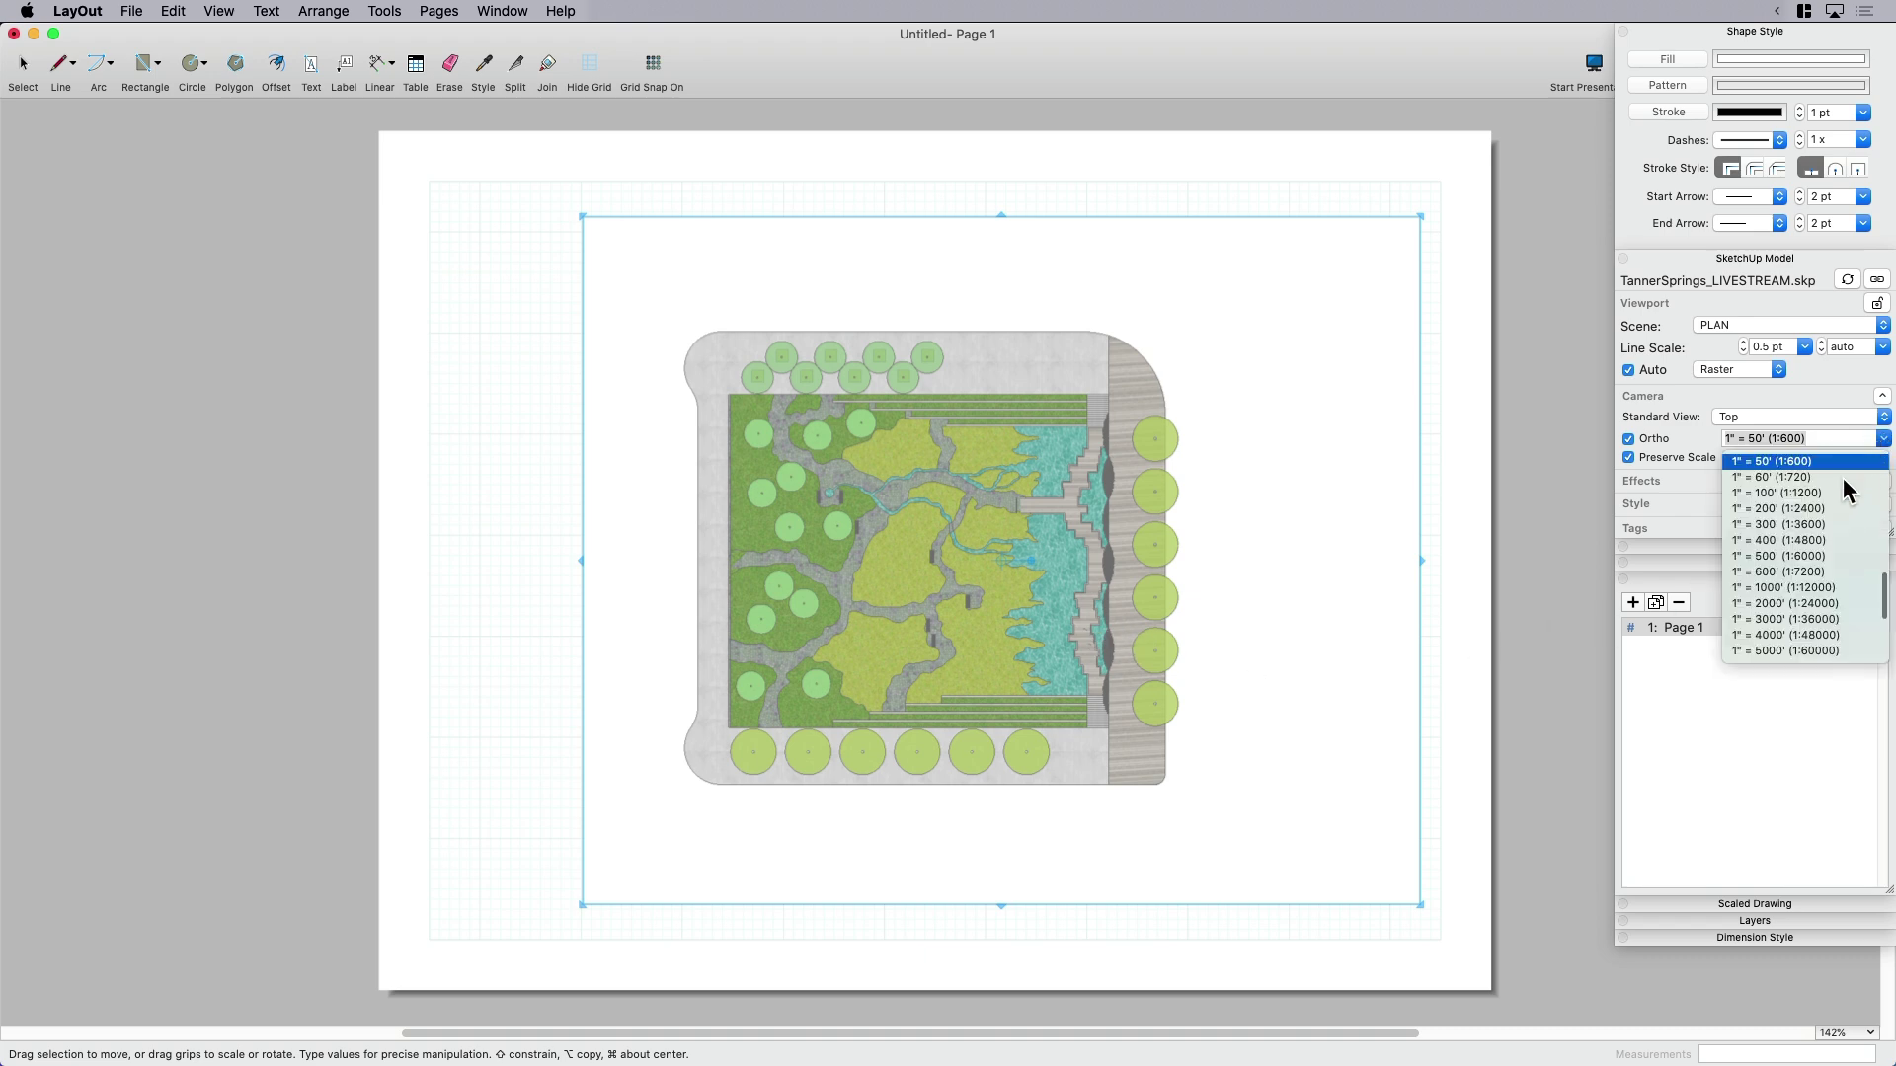
{"action": "left_click", "coordinate": [1773, 462]}
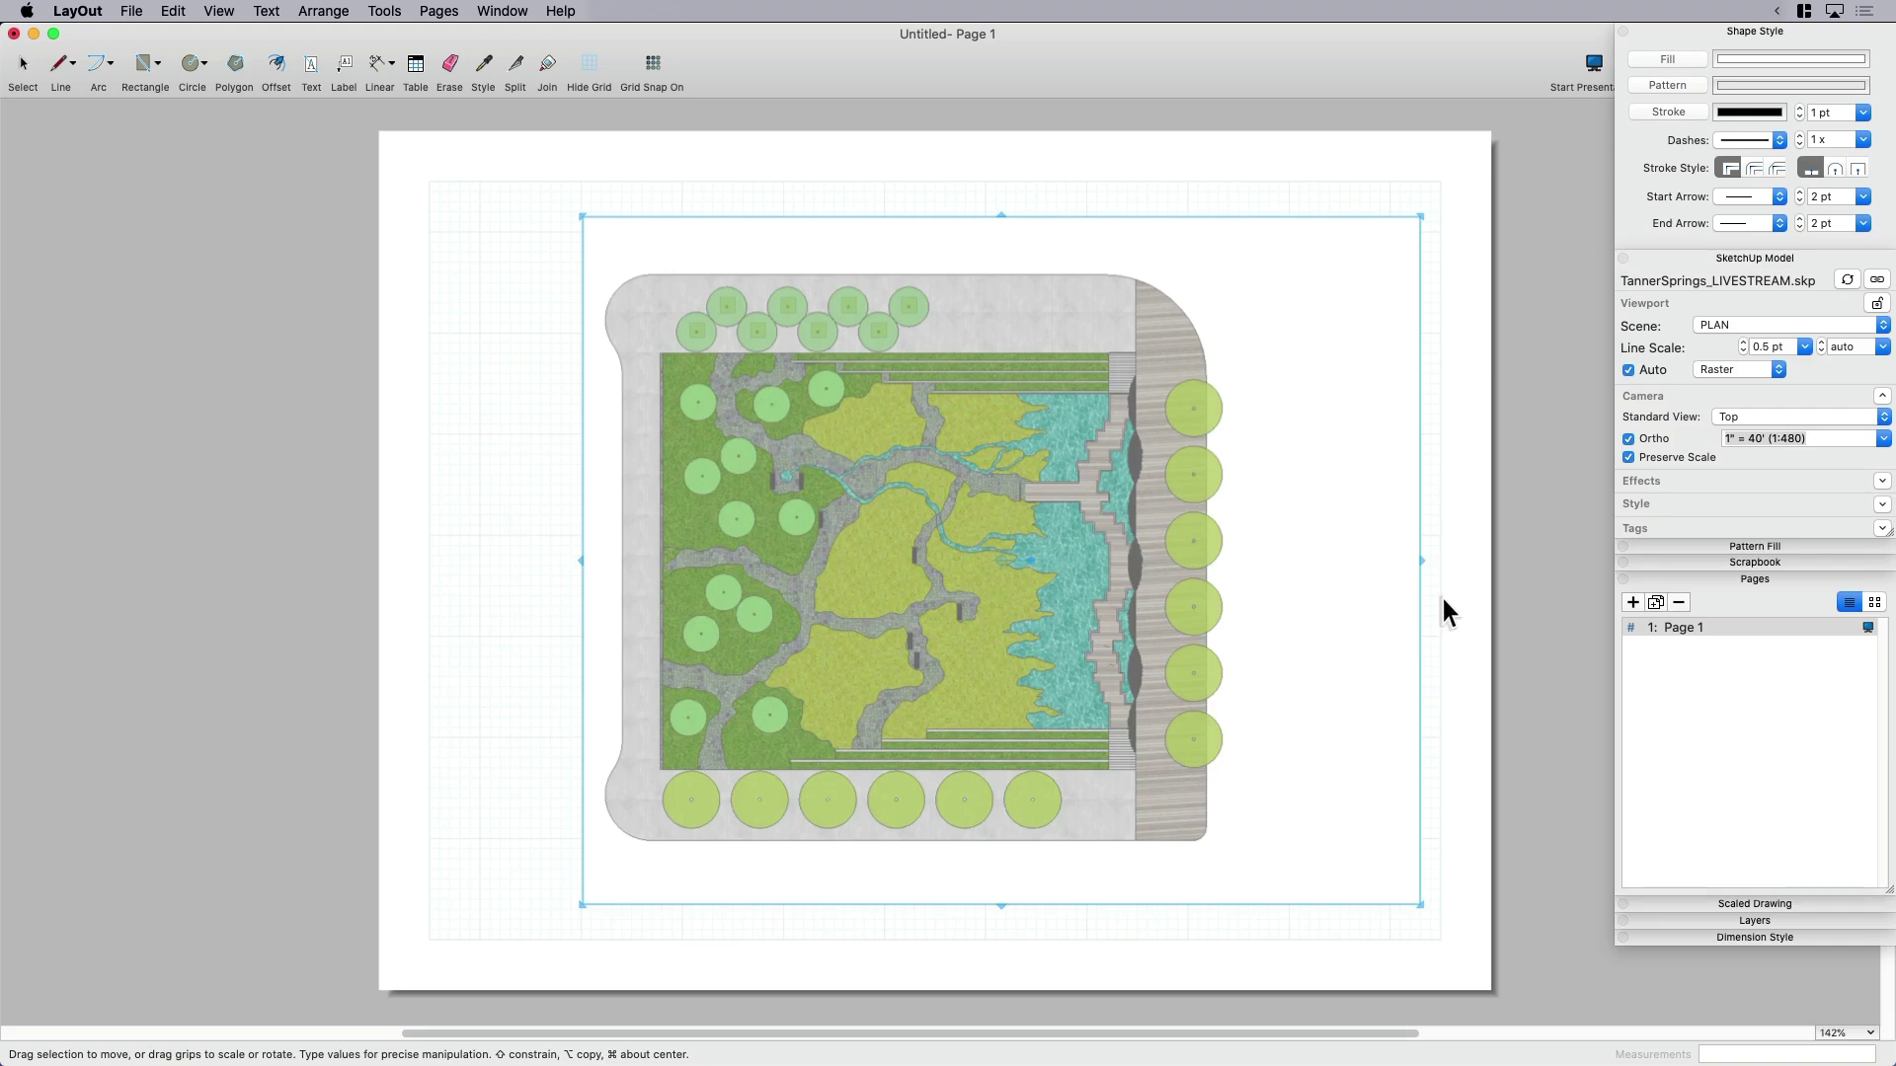
{"action": "left_click", "coordinate": [1472, 635]}
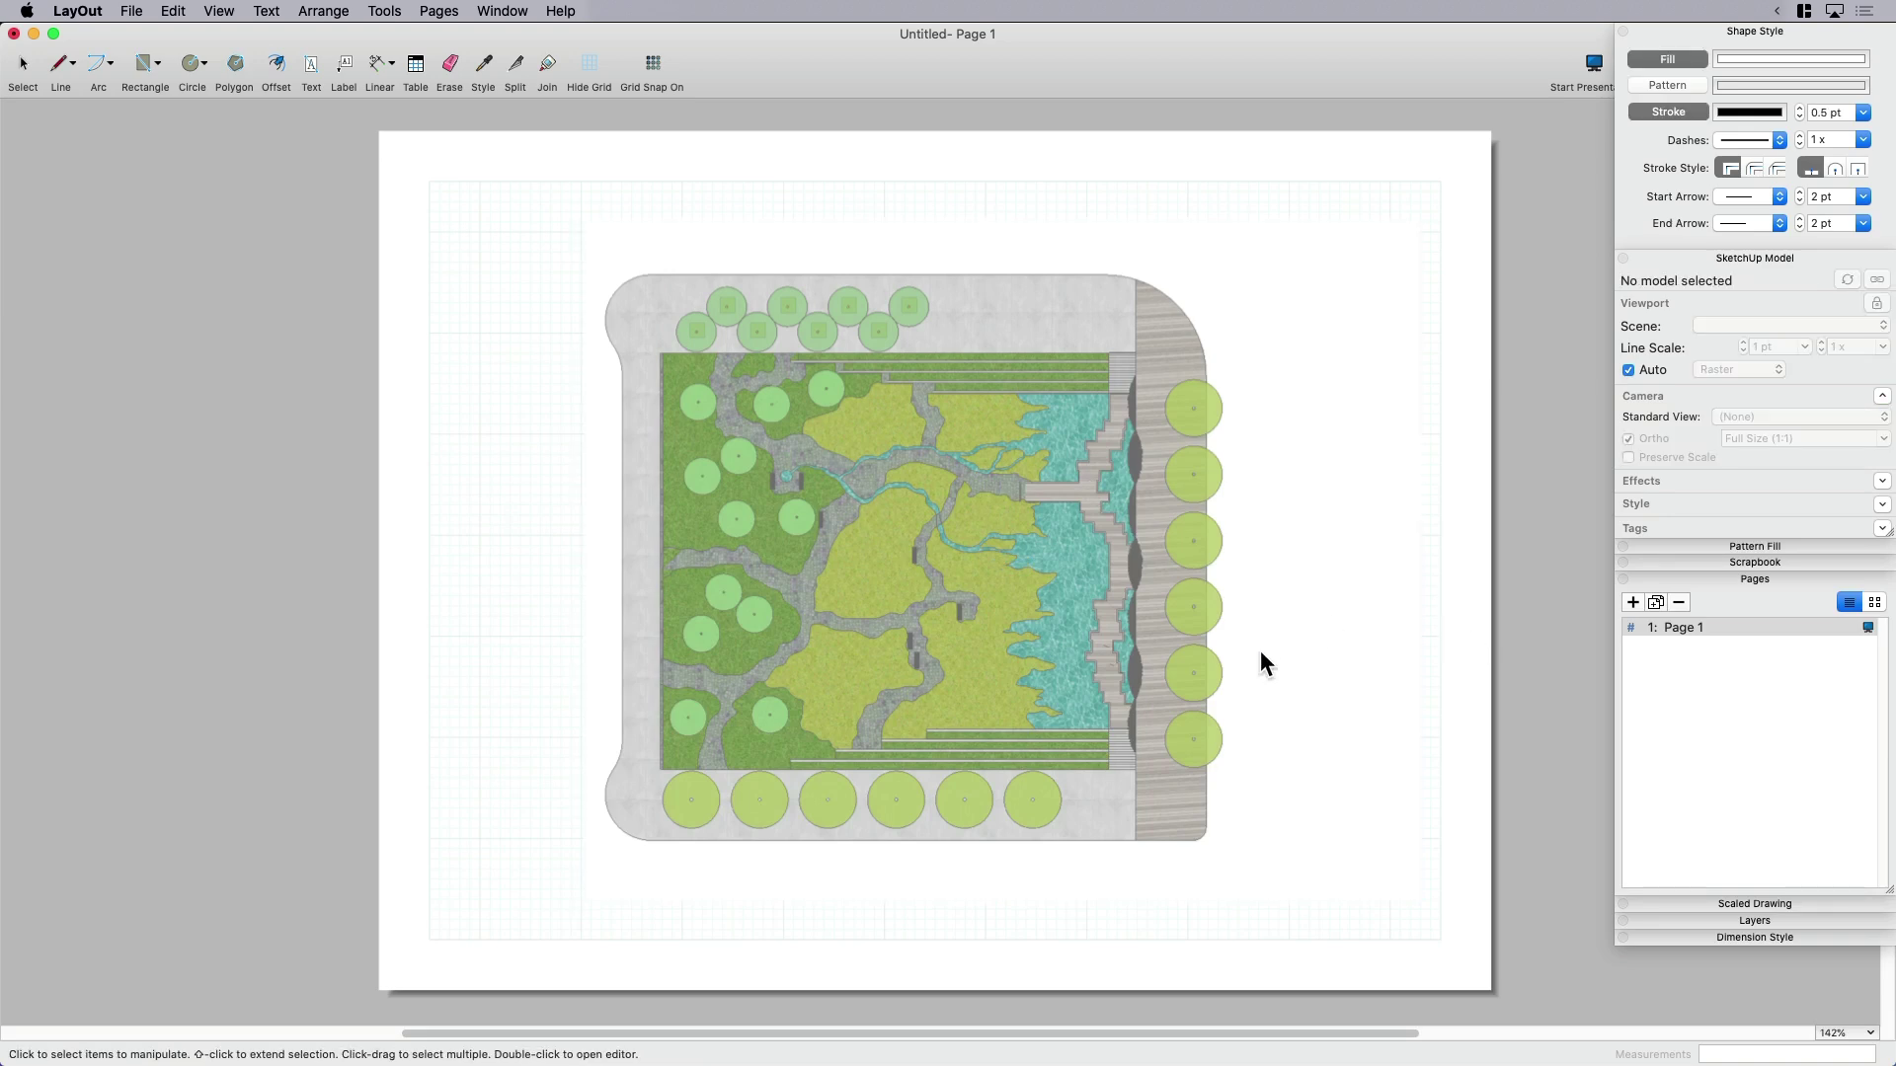
{"action": "left_click", "coordinate": [1142, 641]}
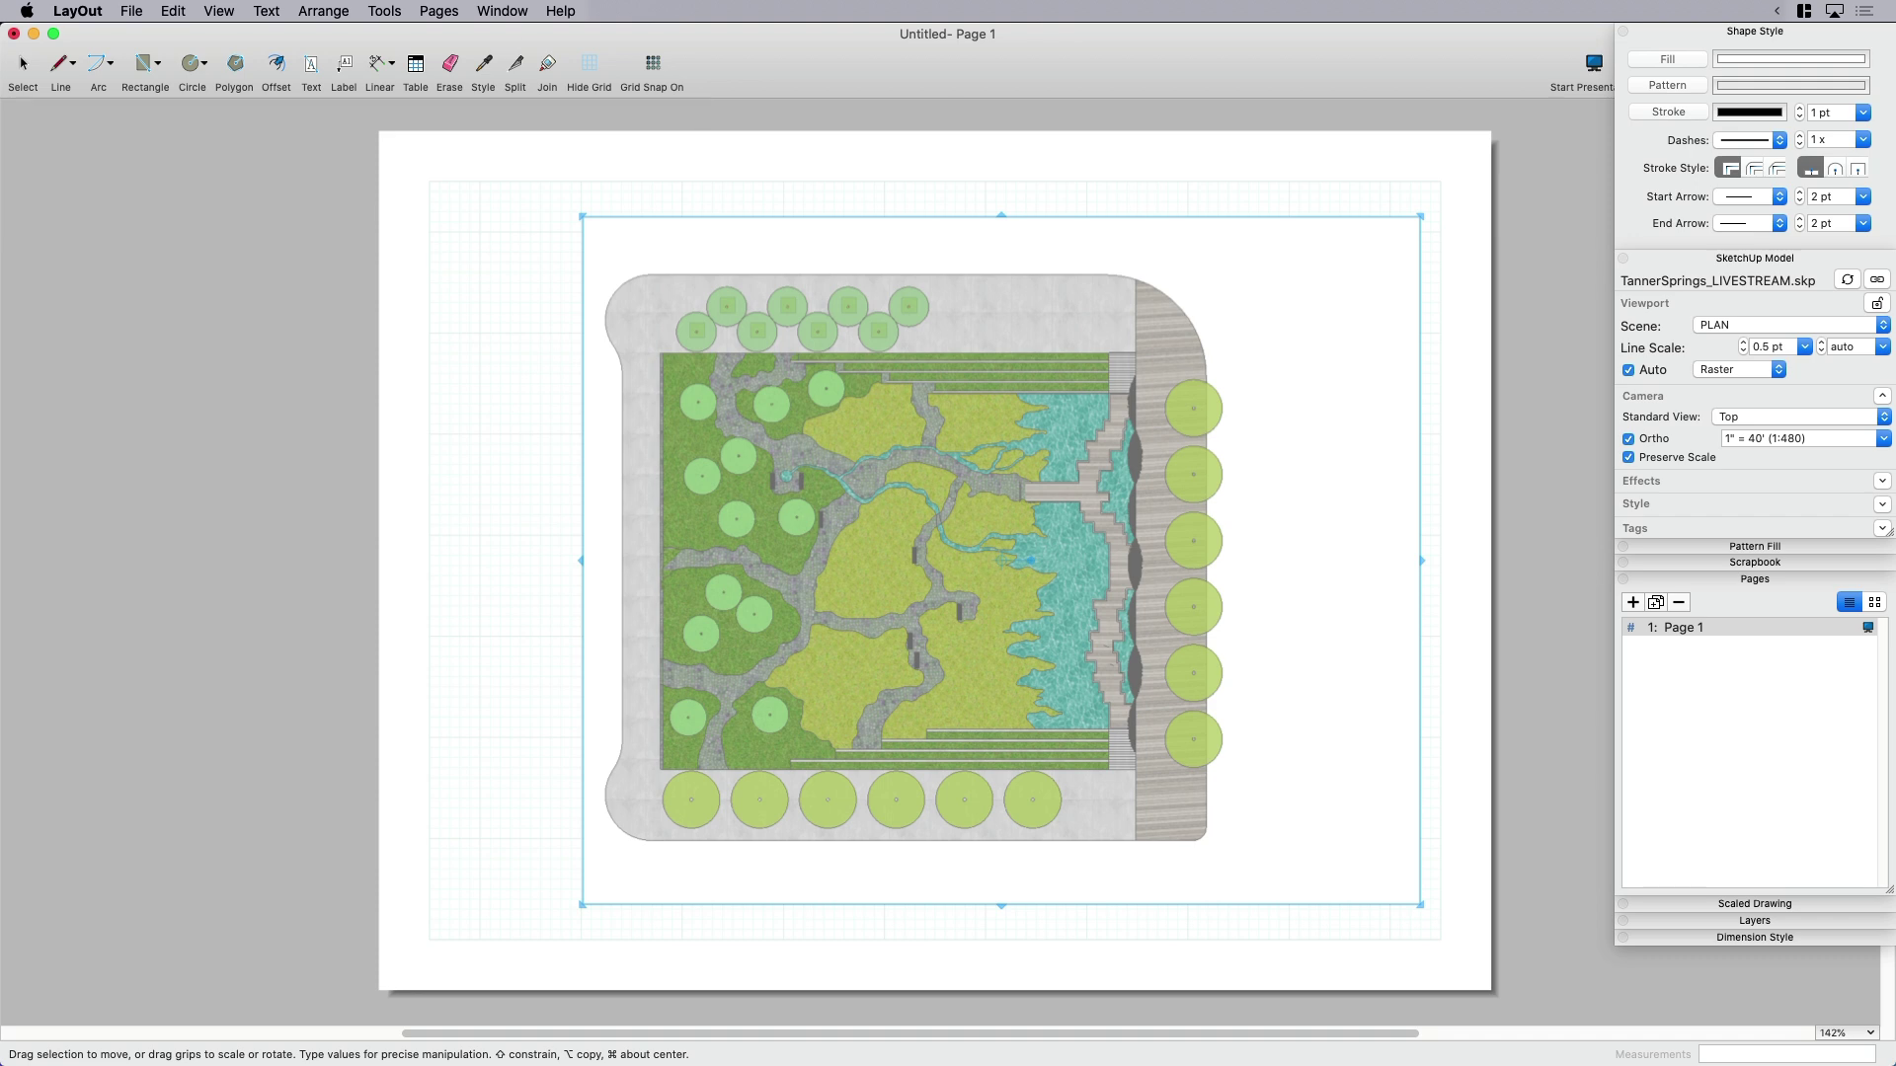
Open 40scalefmSU.pdf in Preview and zoom in three times to inspect its pixelated edges
{"action": "key", "text": "super+Tab"}
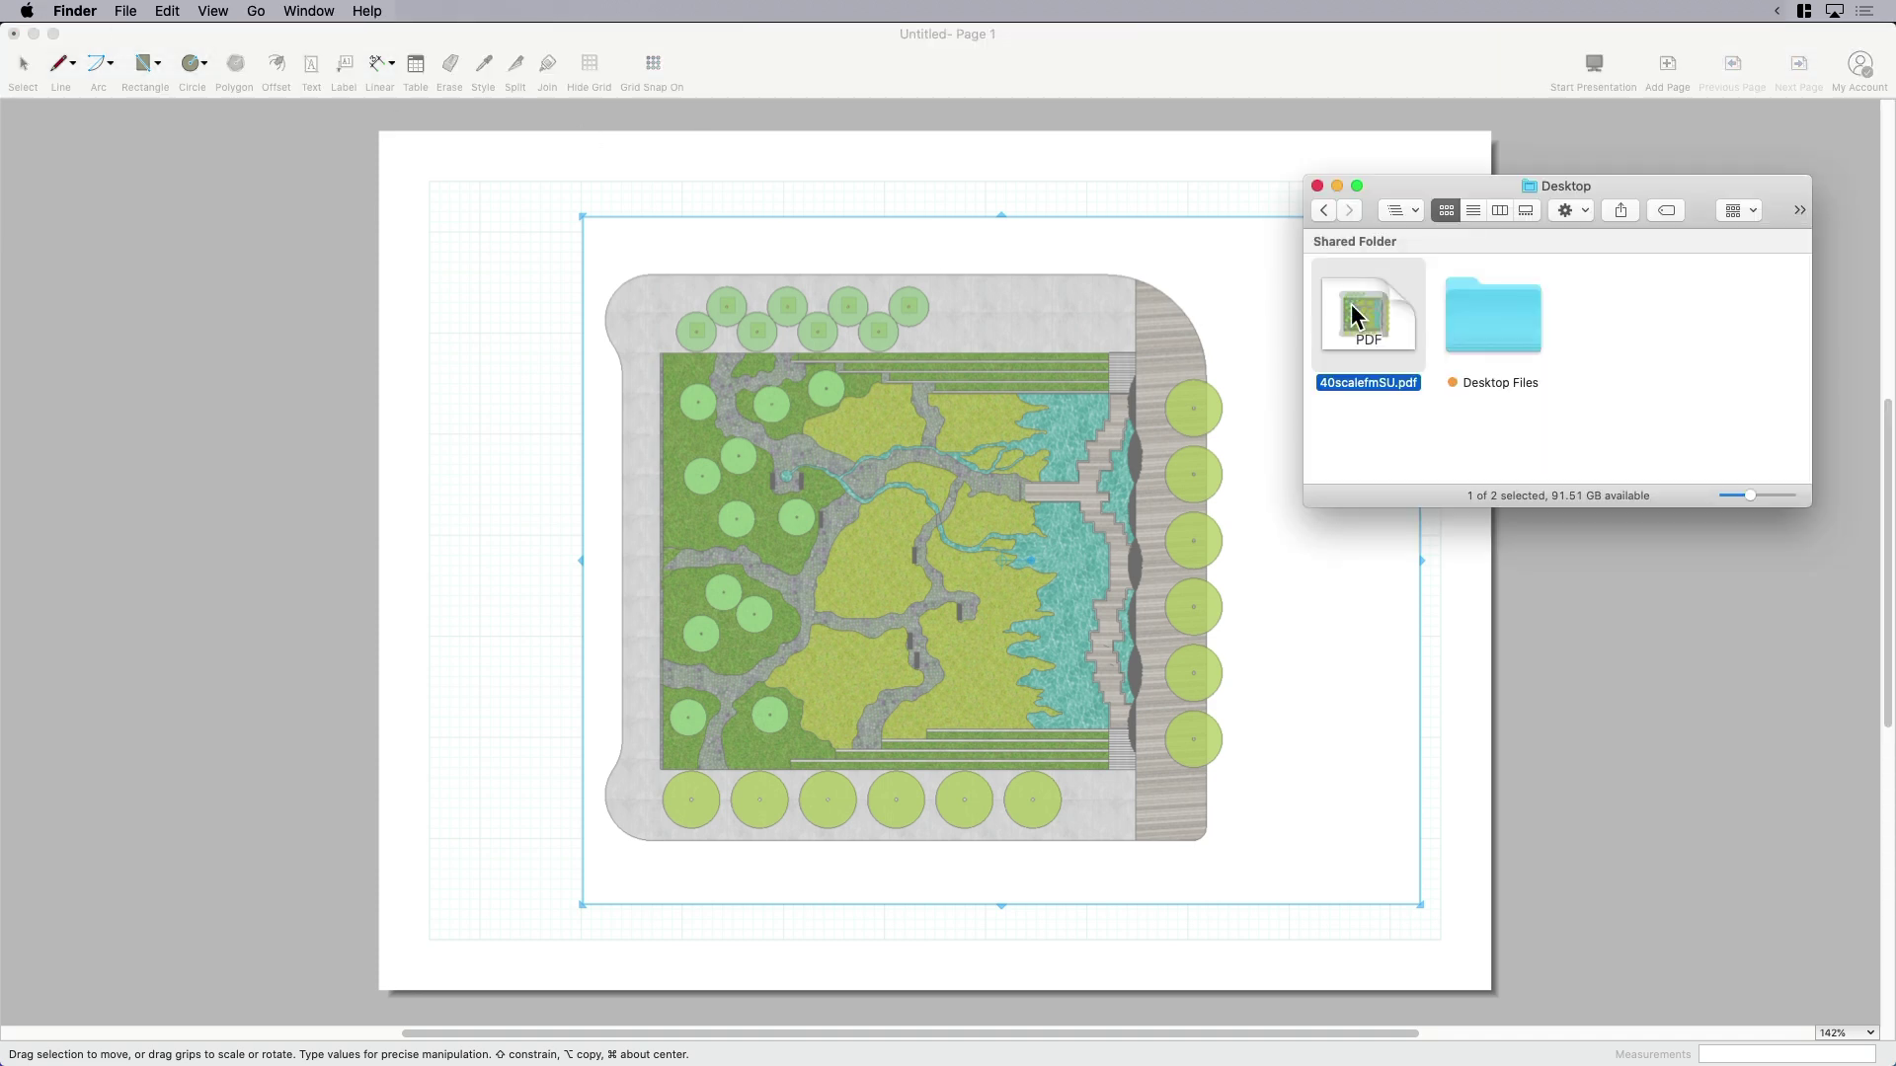
{"action": "double_click", "coordinate": [1365, 325]}
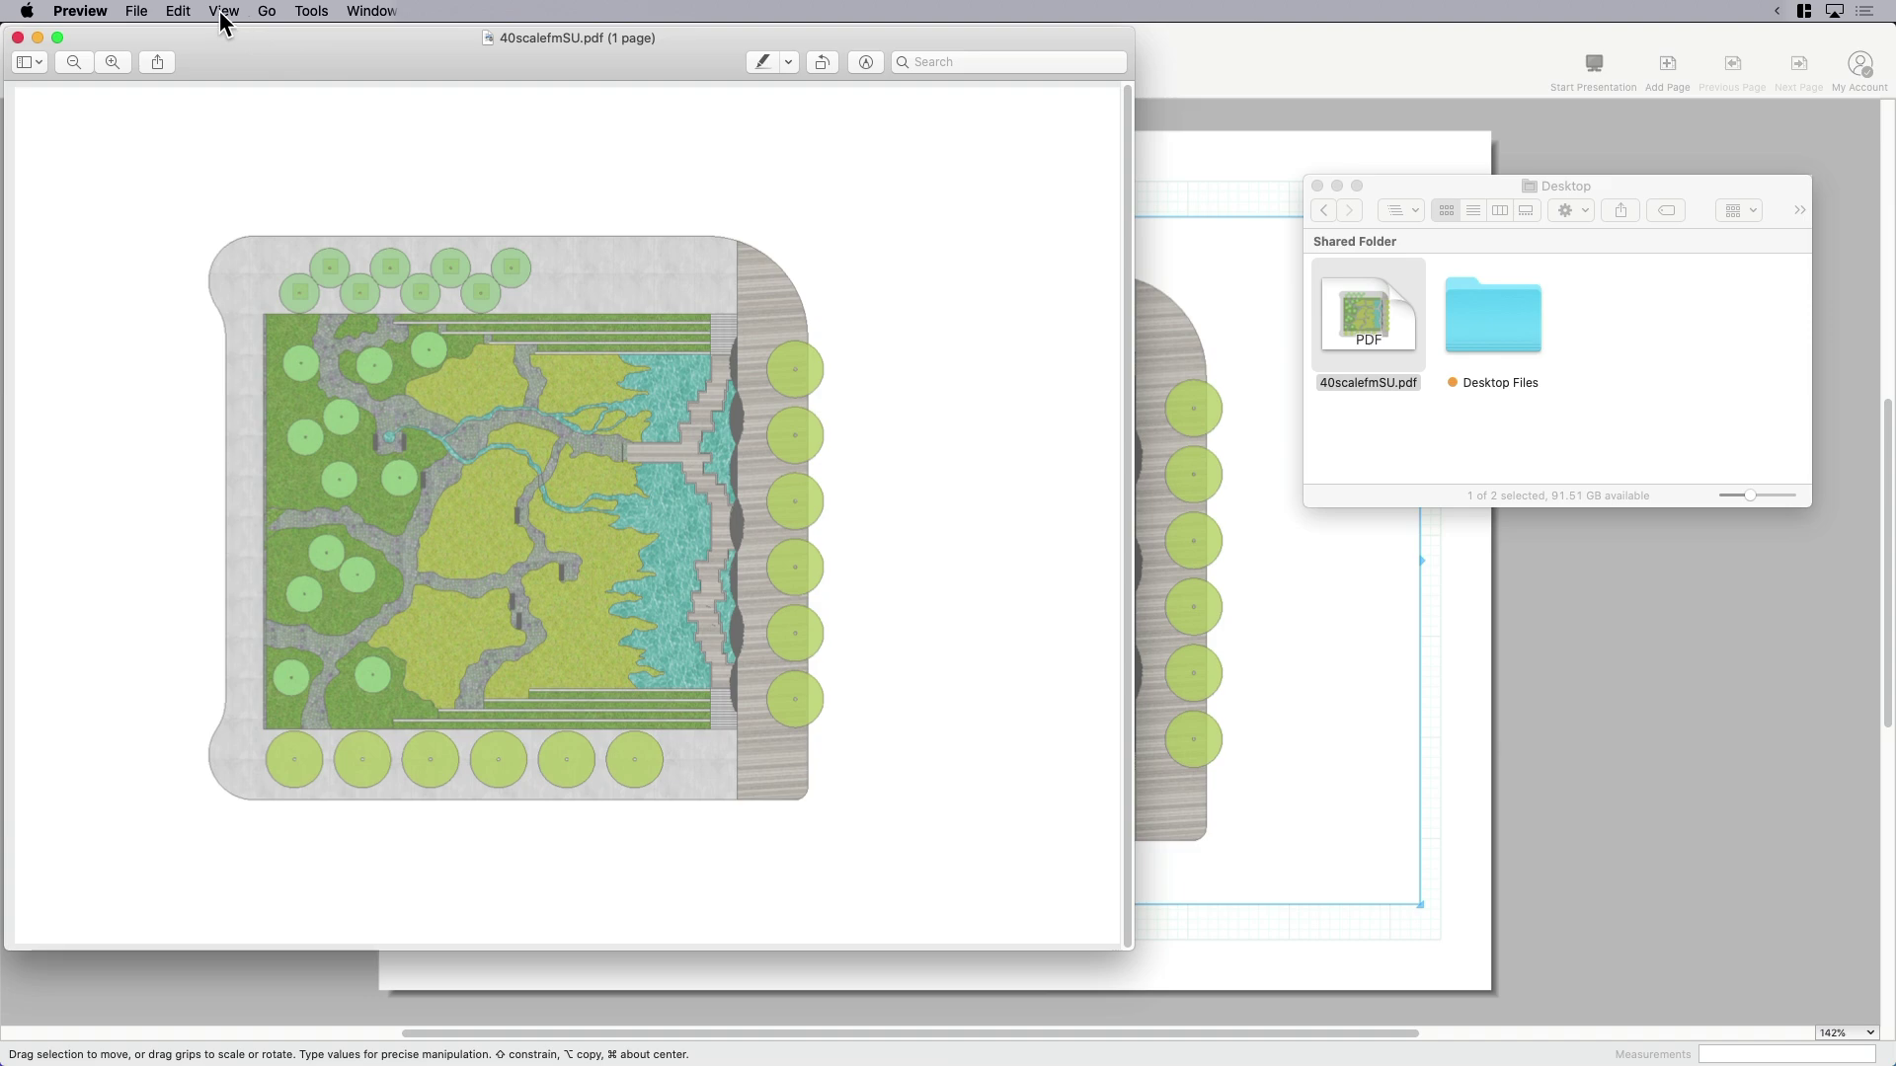
{"action": "key", "text": "super+plus"}
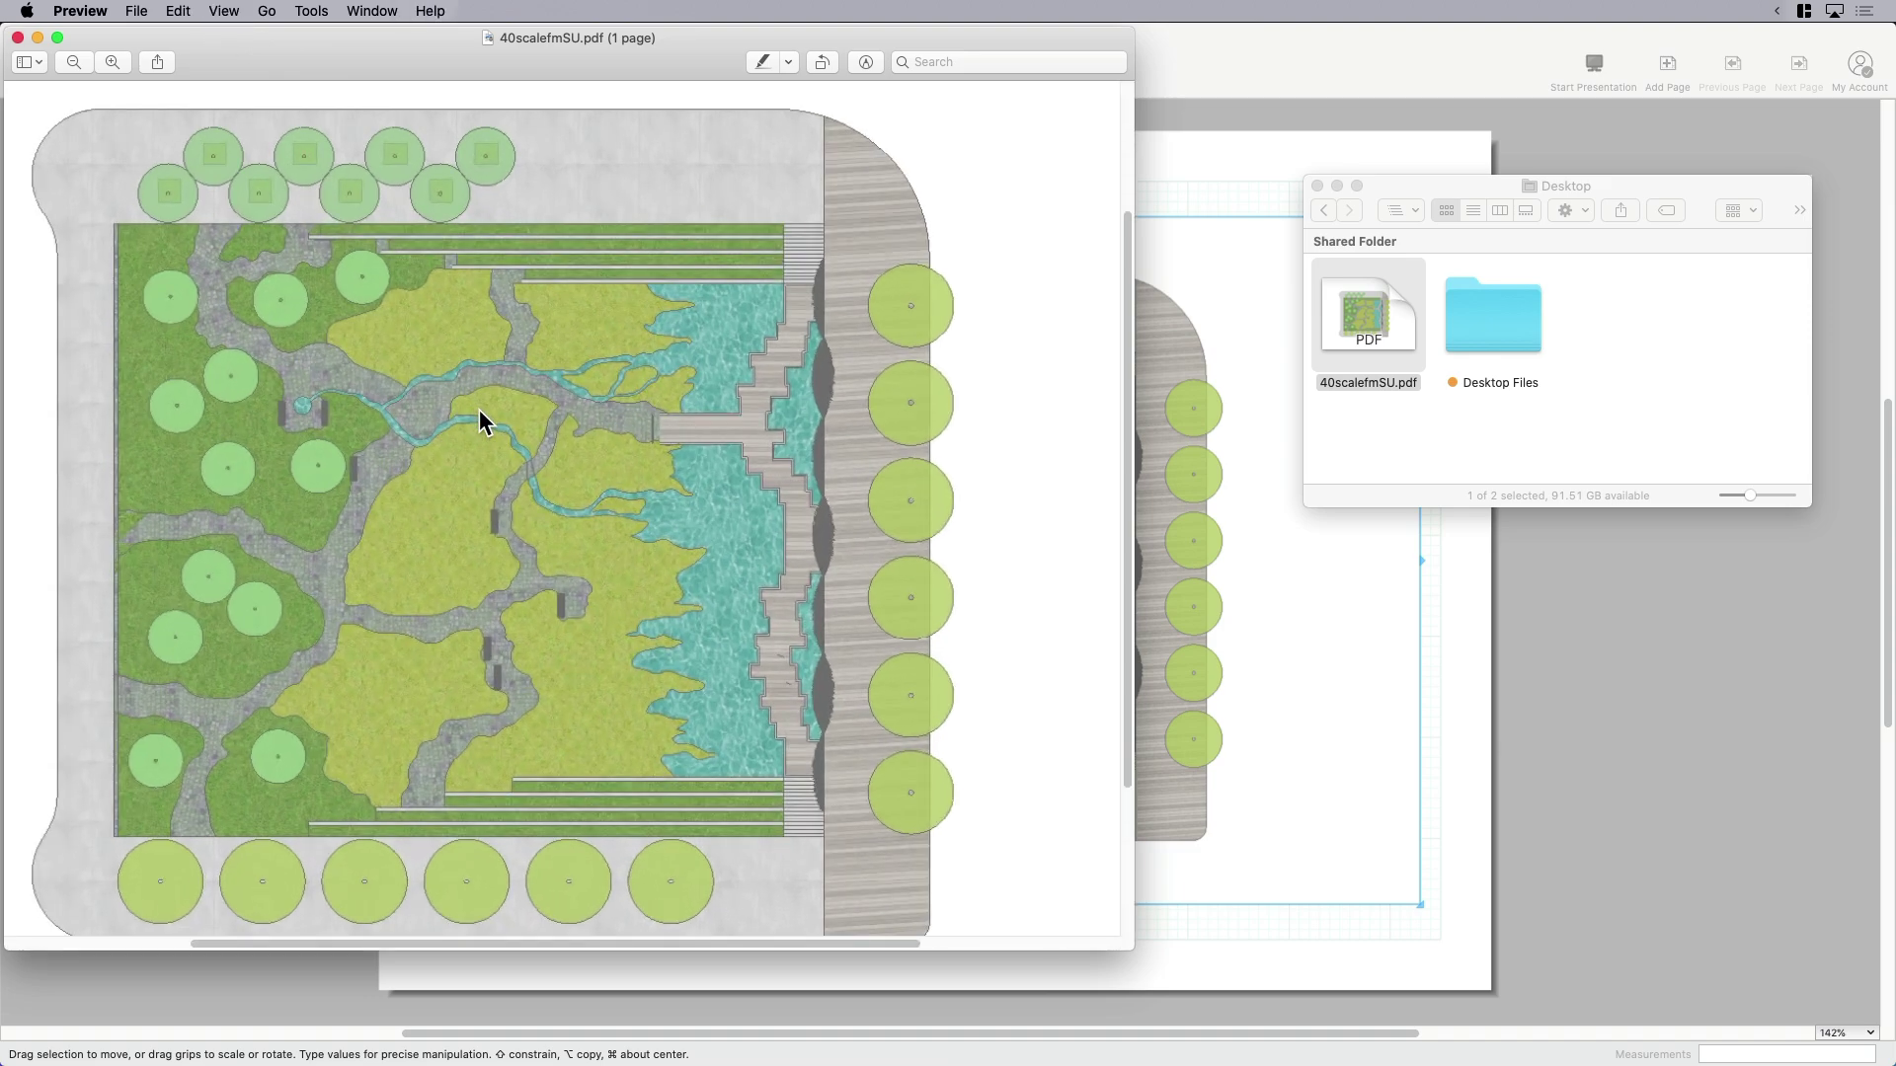
{"action": "key", "text": "super+plus"}
{"action": "key", "text": "super+plus"}
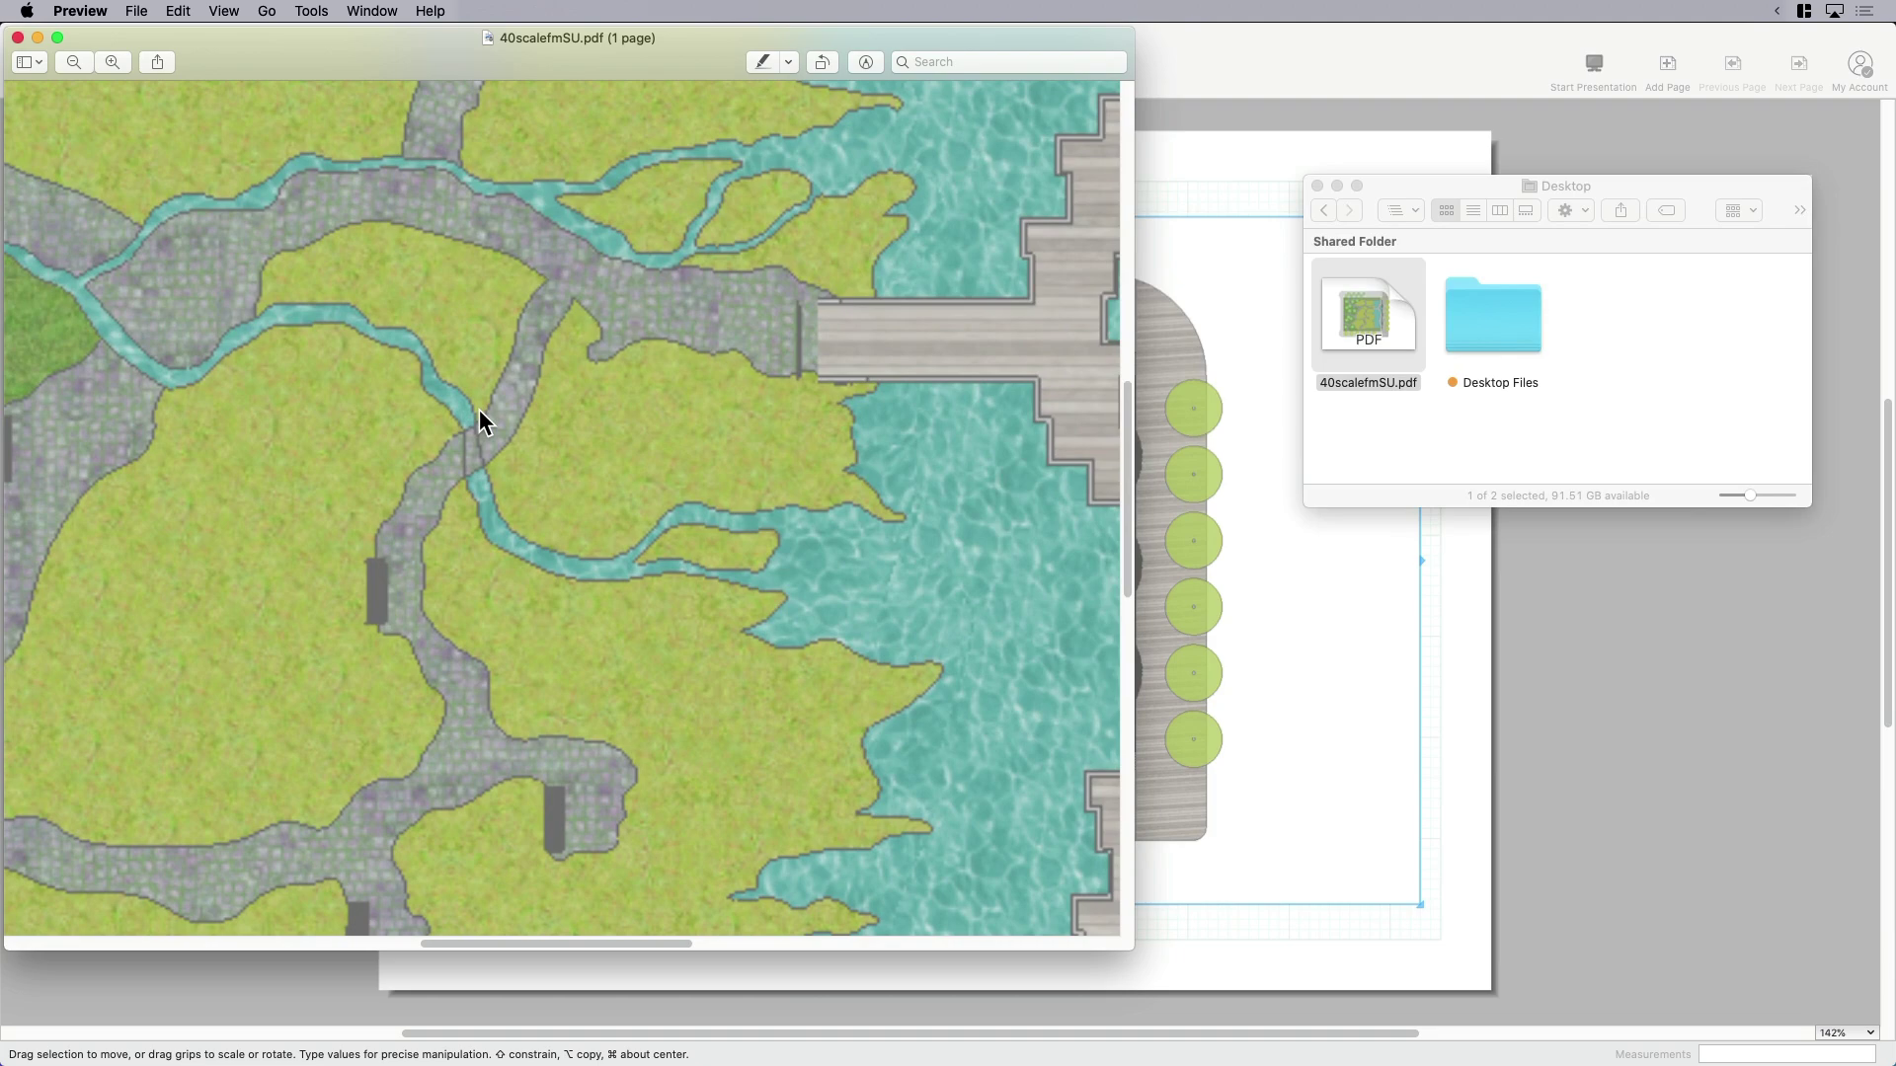
{"action": "key", "text": "super+plus"}
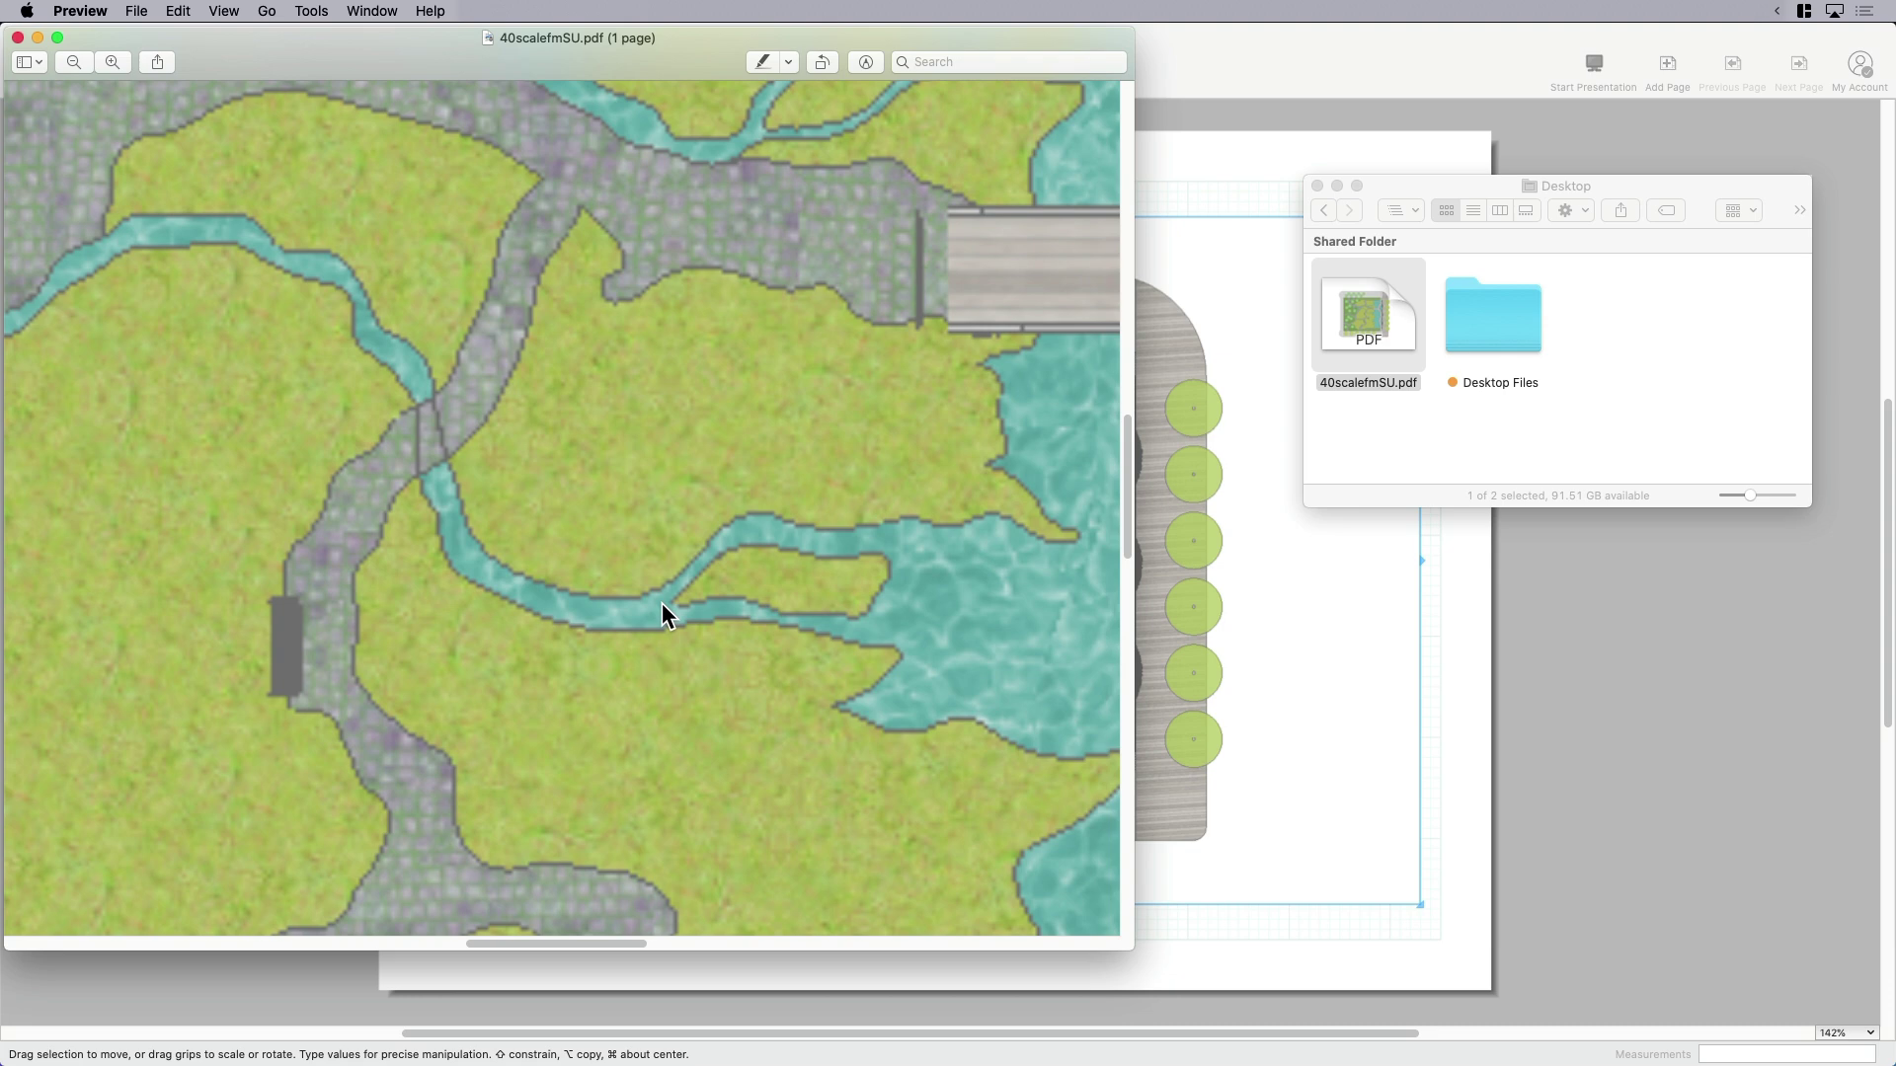
Back in LayOut, select the plan viewport, nudge it slightly left, and zoom in
{"action": "left_click", "coordinate": [1358, 714]}
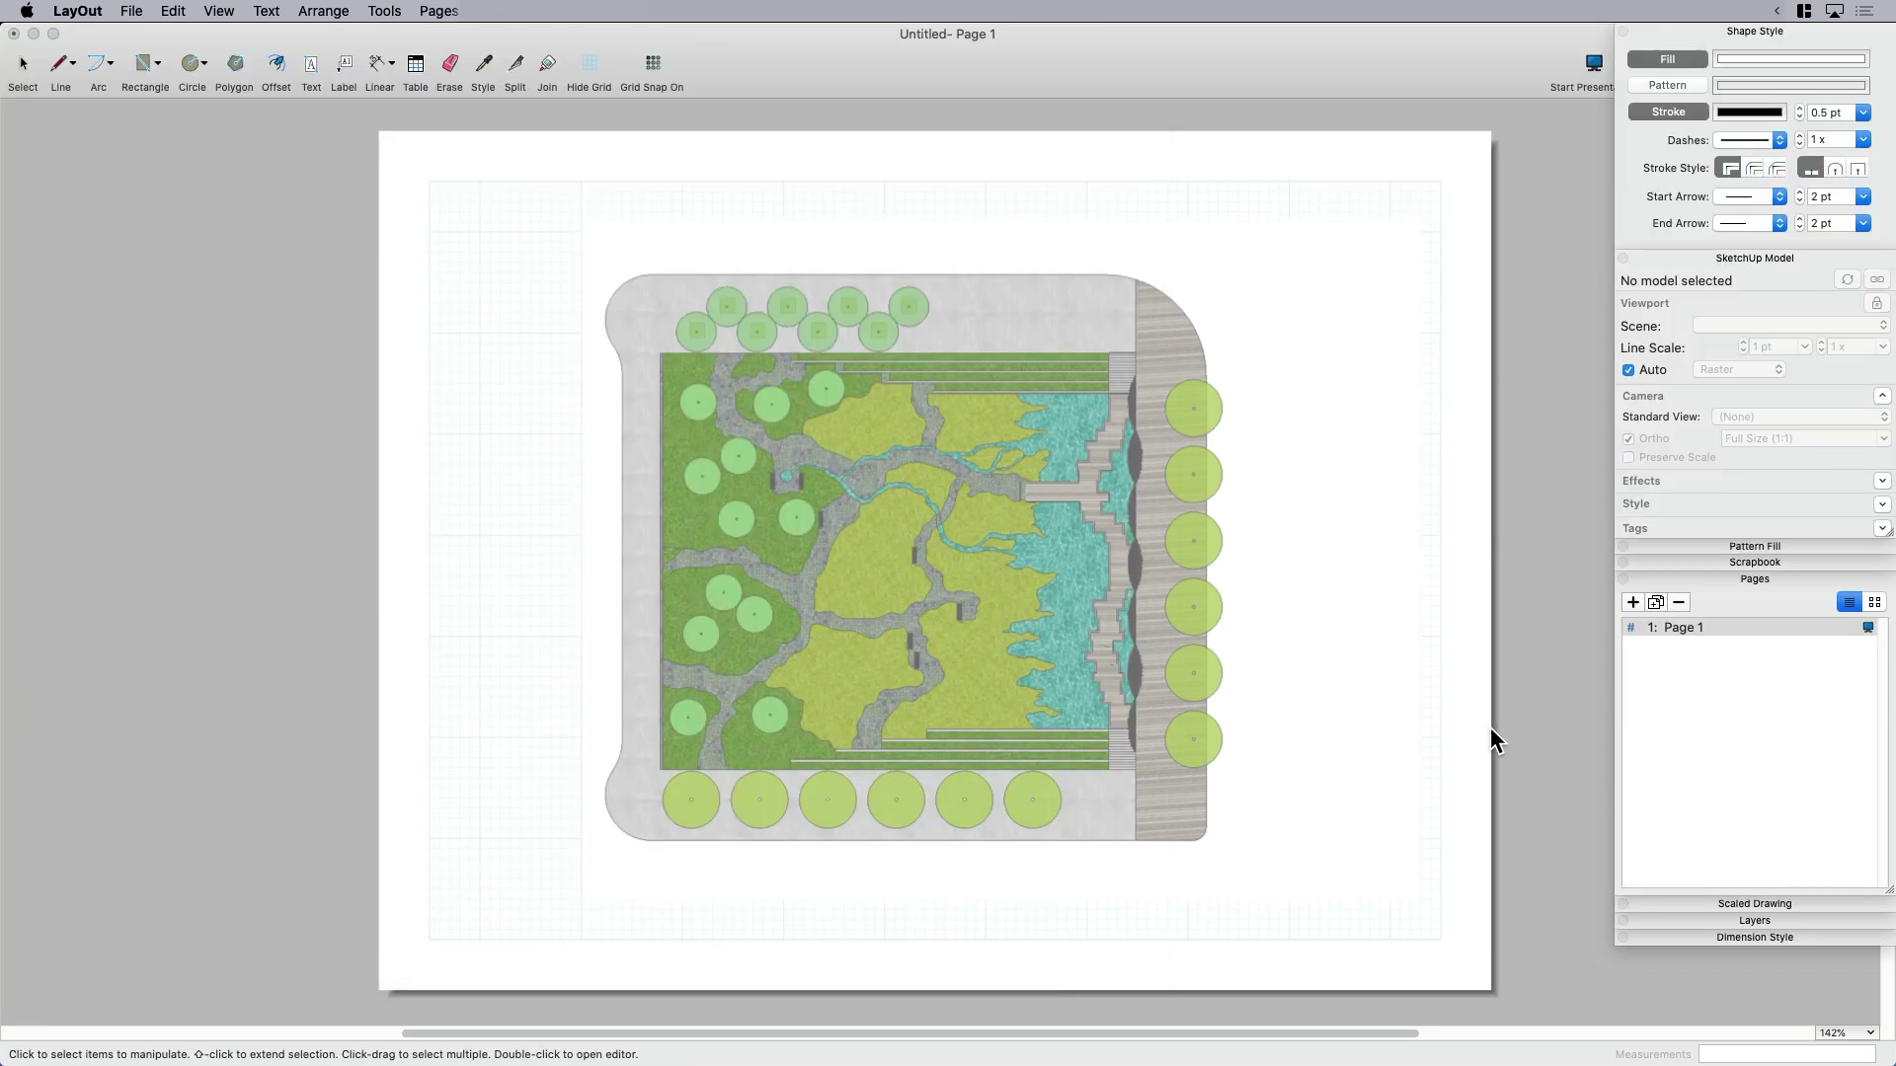
{"action": "left_click", "coordinate": [1197, 668]}
{"action": "mouse_move", "coordinate": [956, 559]}
{"action": "left_mouse_down"}
{"action": "mouse_move", "coordinate": [1016, 562]}
{"action": "mouse_move", "coordinate": [937, 555]}
{"action": "left_mouse_up"}
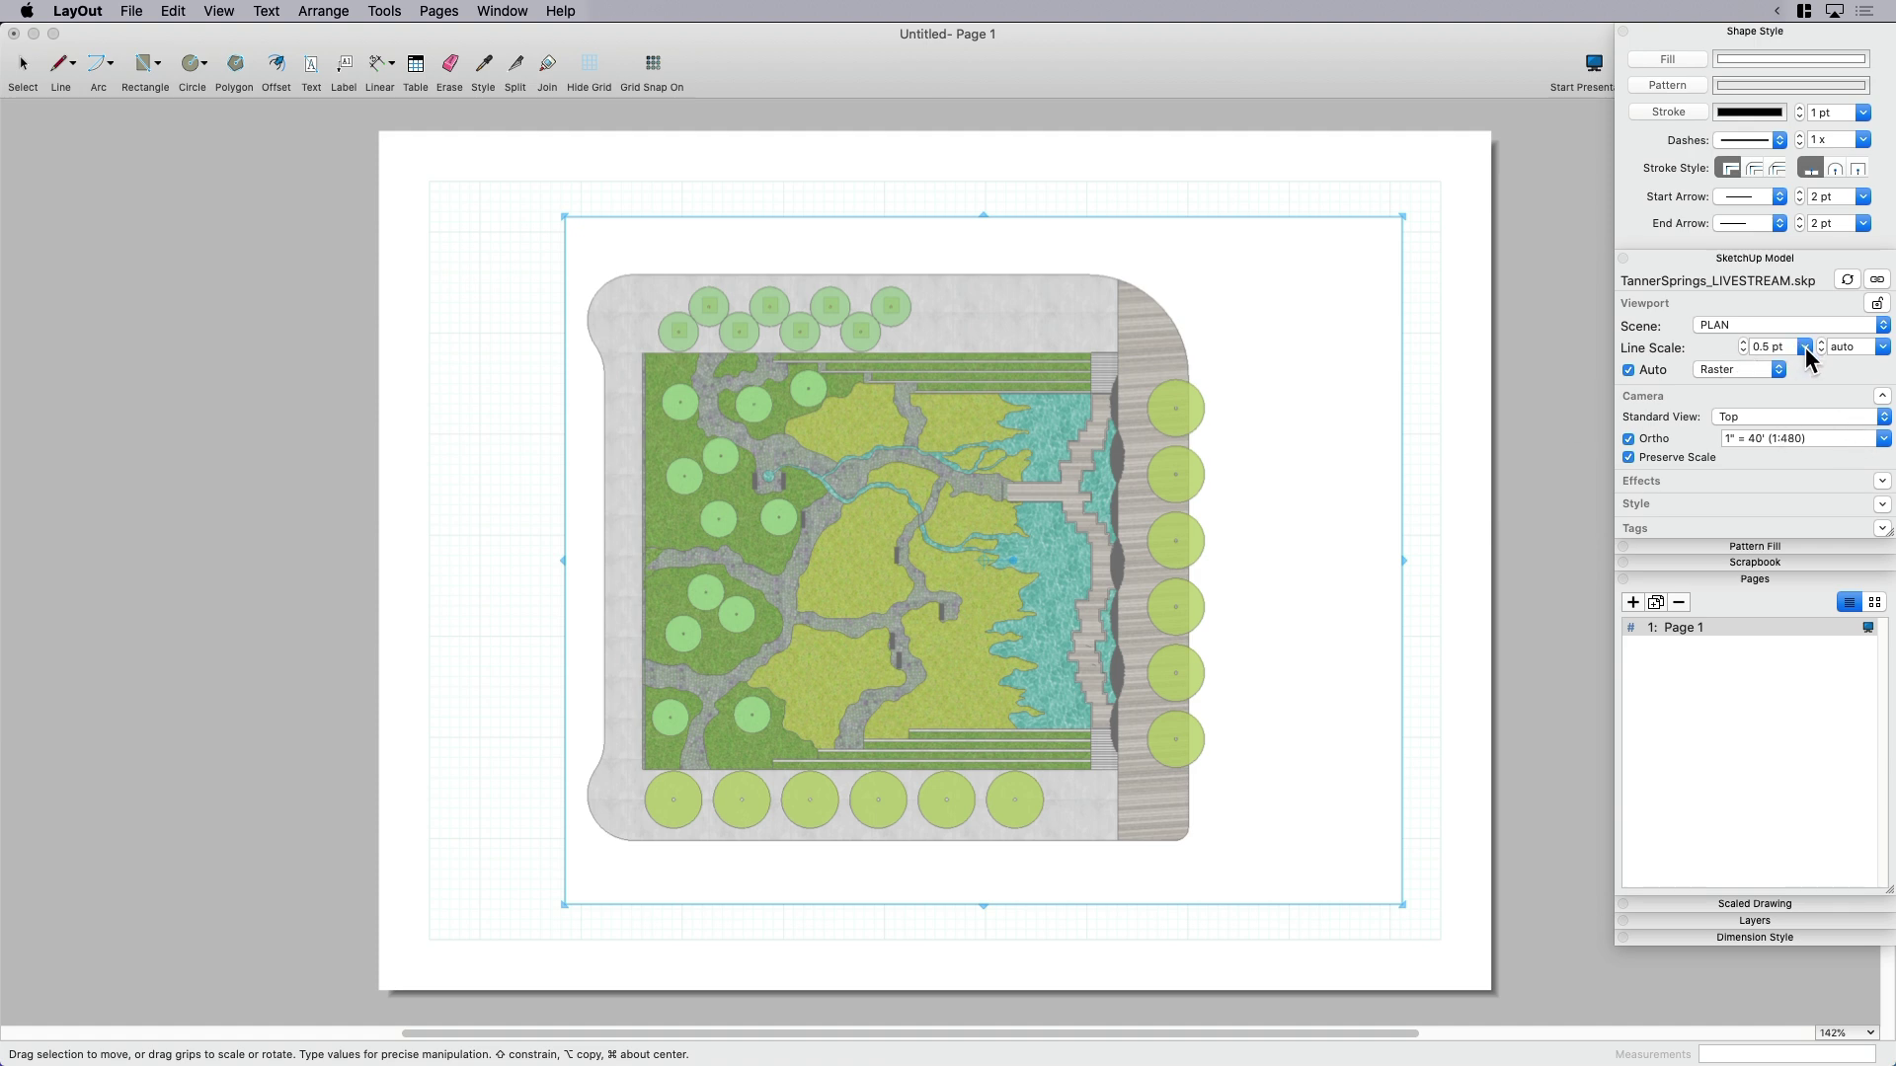
{"action": "scroll", "coordinate": [1123, 573], "scroll_direction": "up", "scroll_amount": 3}
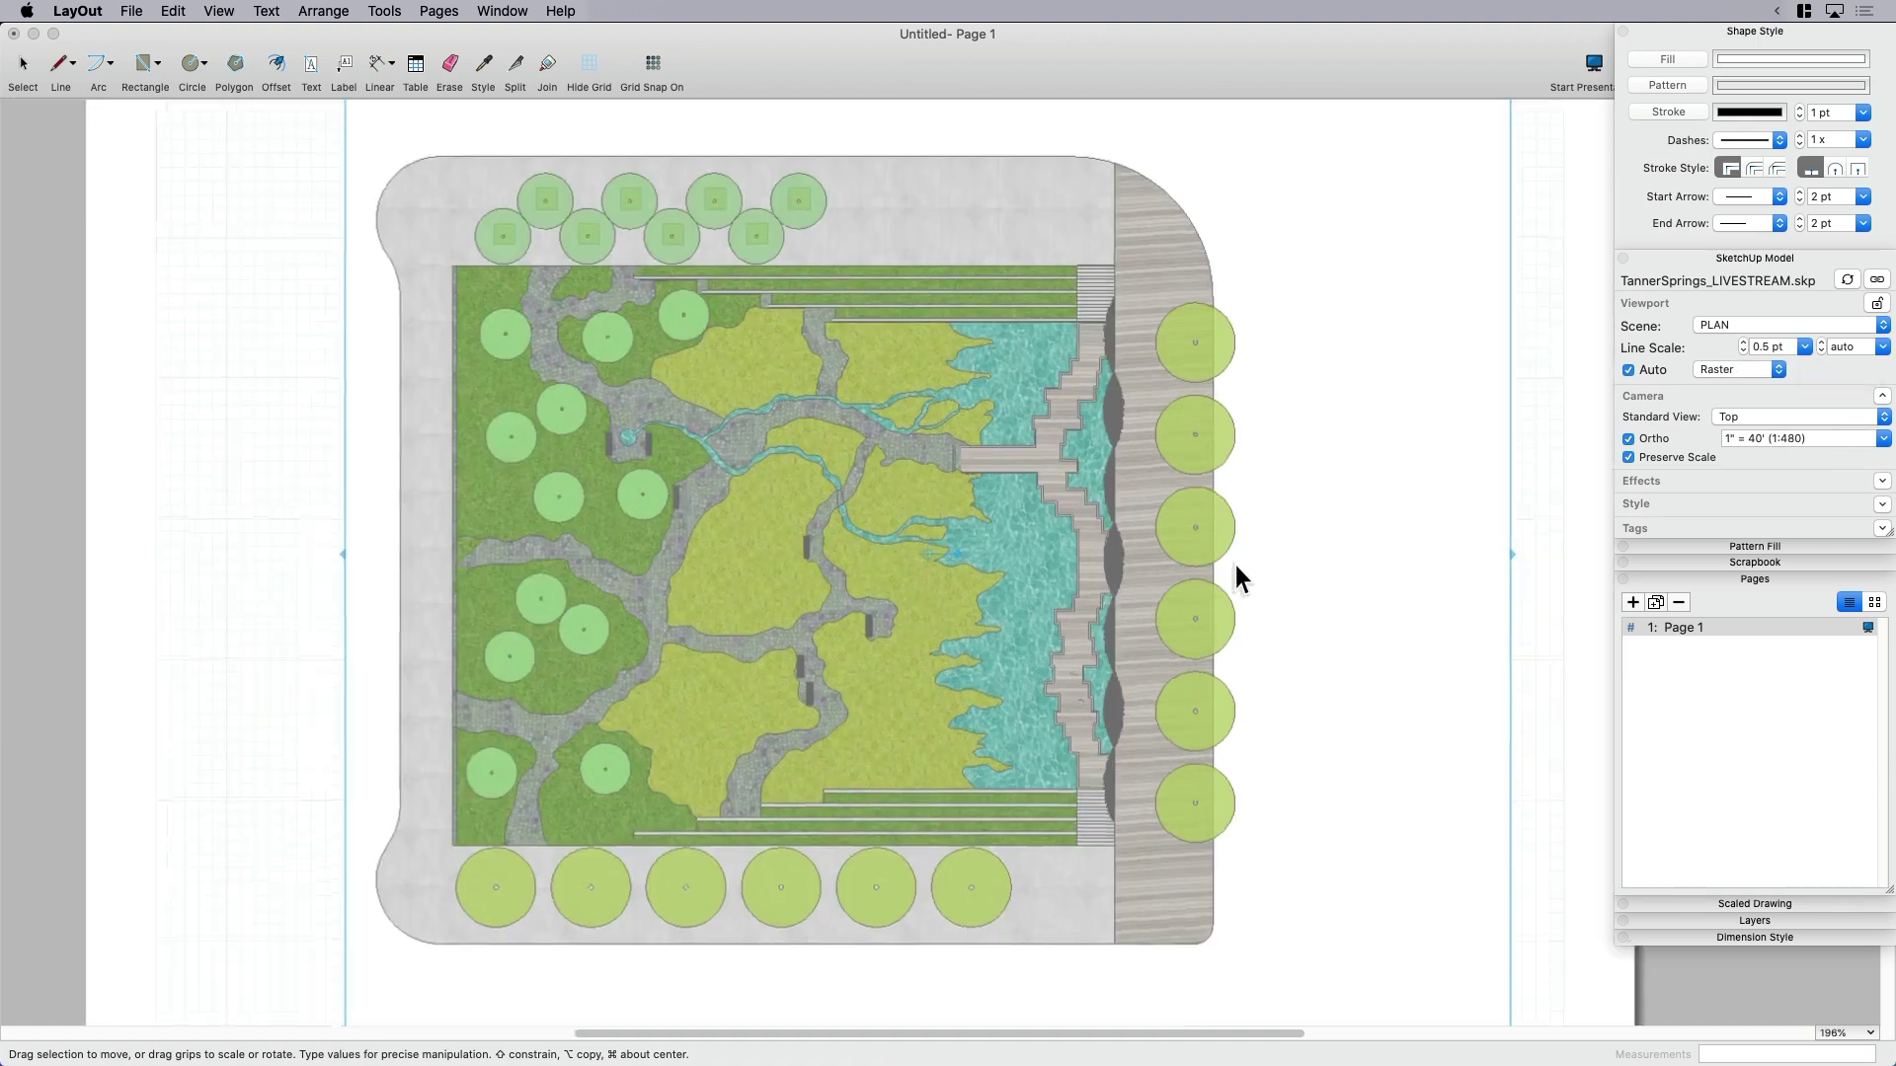
{"action": "scroll", "coordinate": [1235, 577], "scroll_direction": "up", "scroll_amount": 4}
Try a 2 pt line scale on the viewport, then settle on 0.6 pt
{"action": "left_click", "coordinate": [1805, 347]}
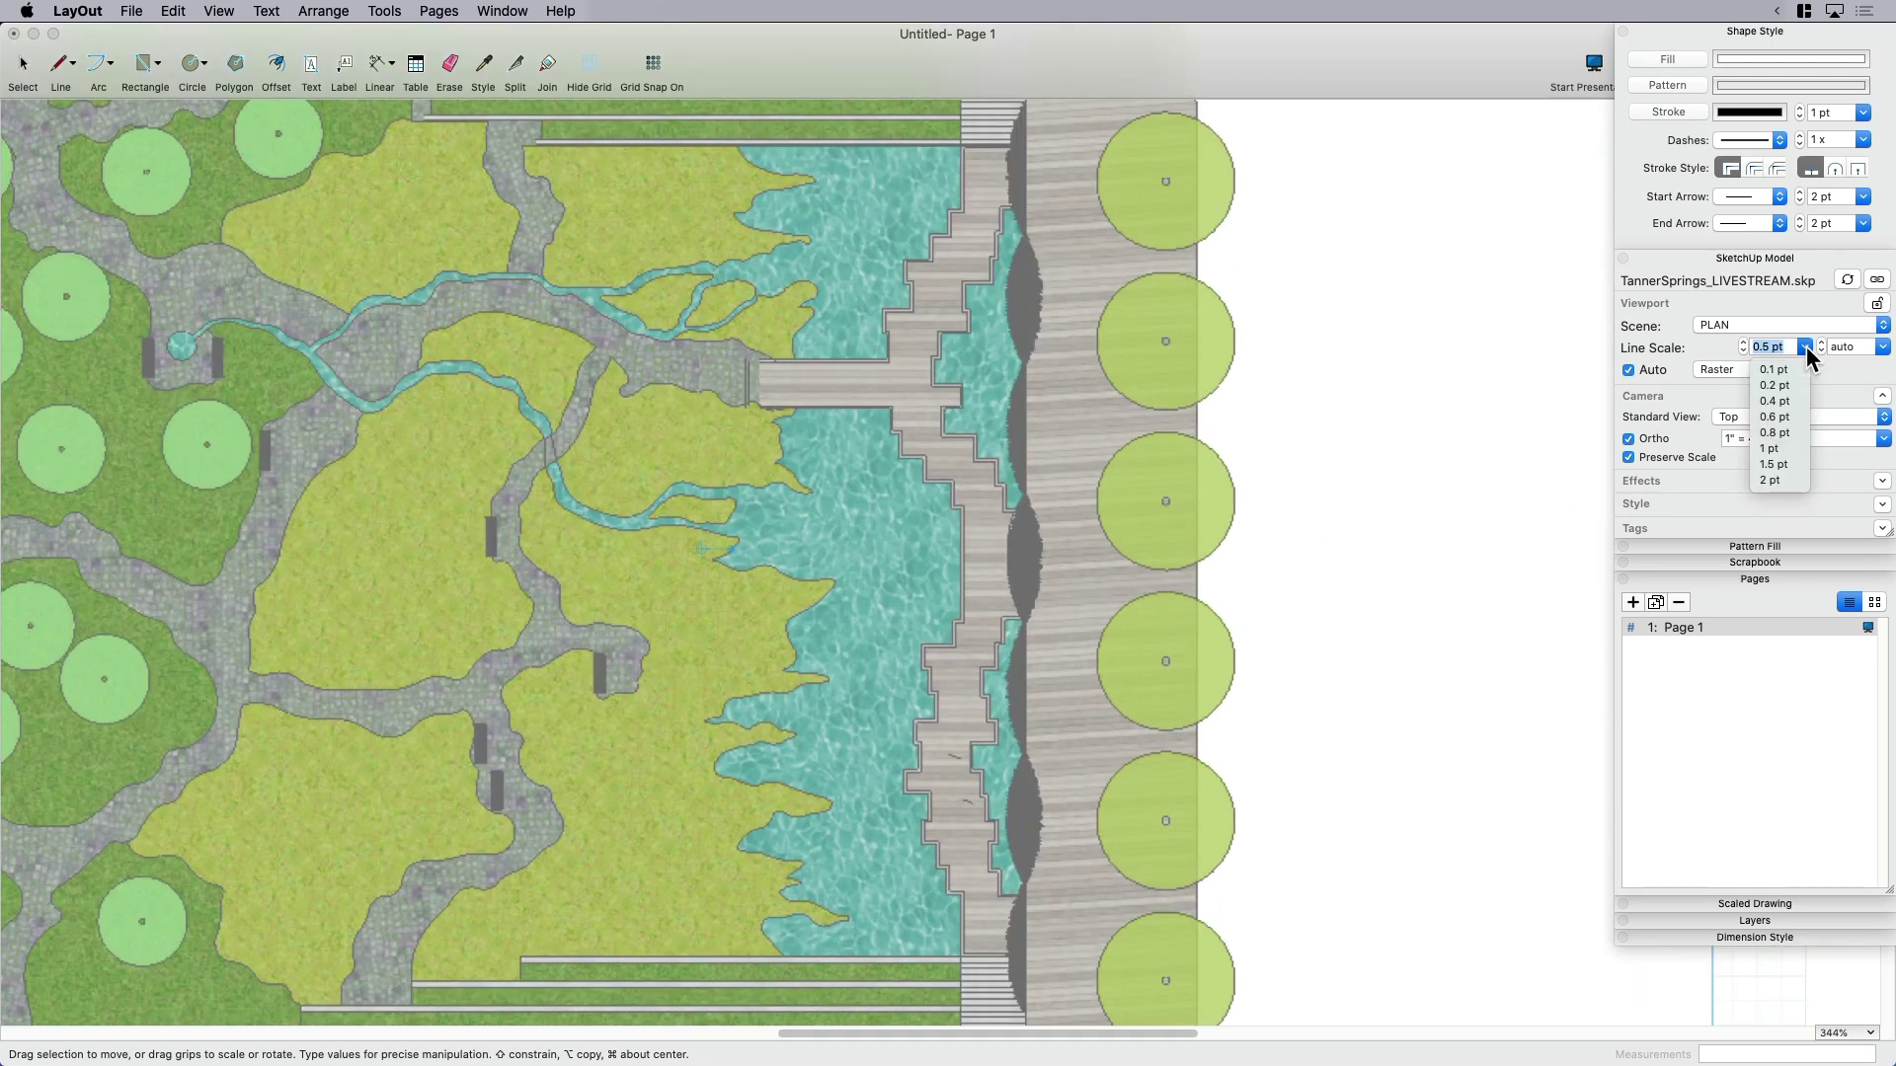
{"action": "left_click", "coordinate": [1767, 478]}
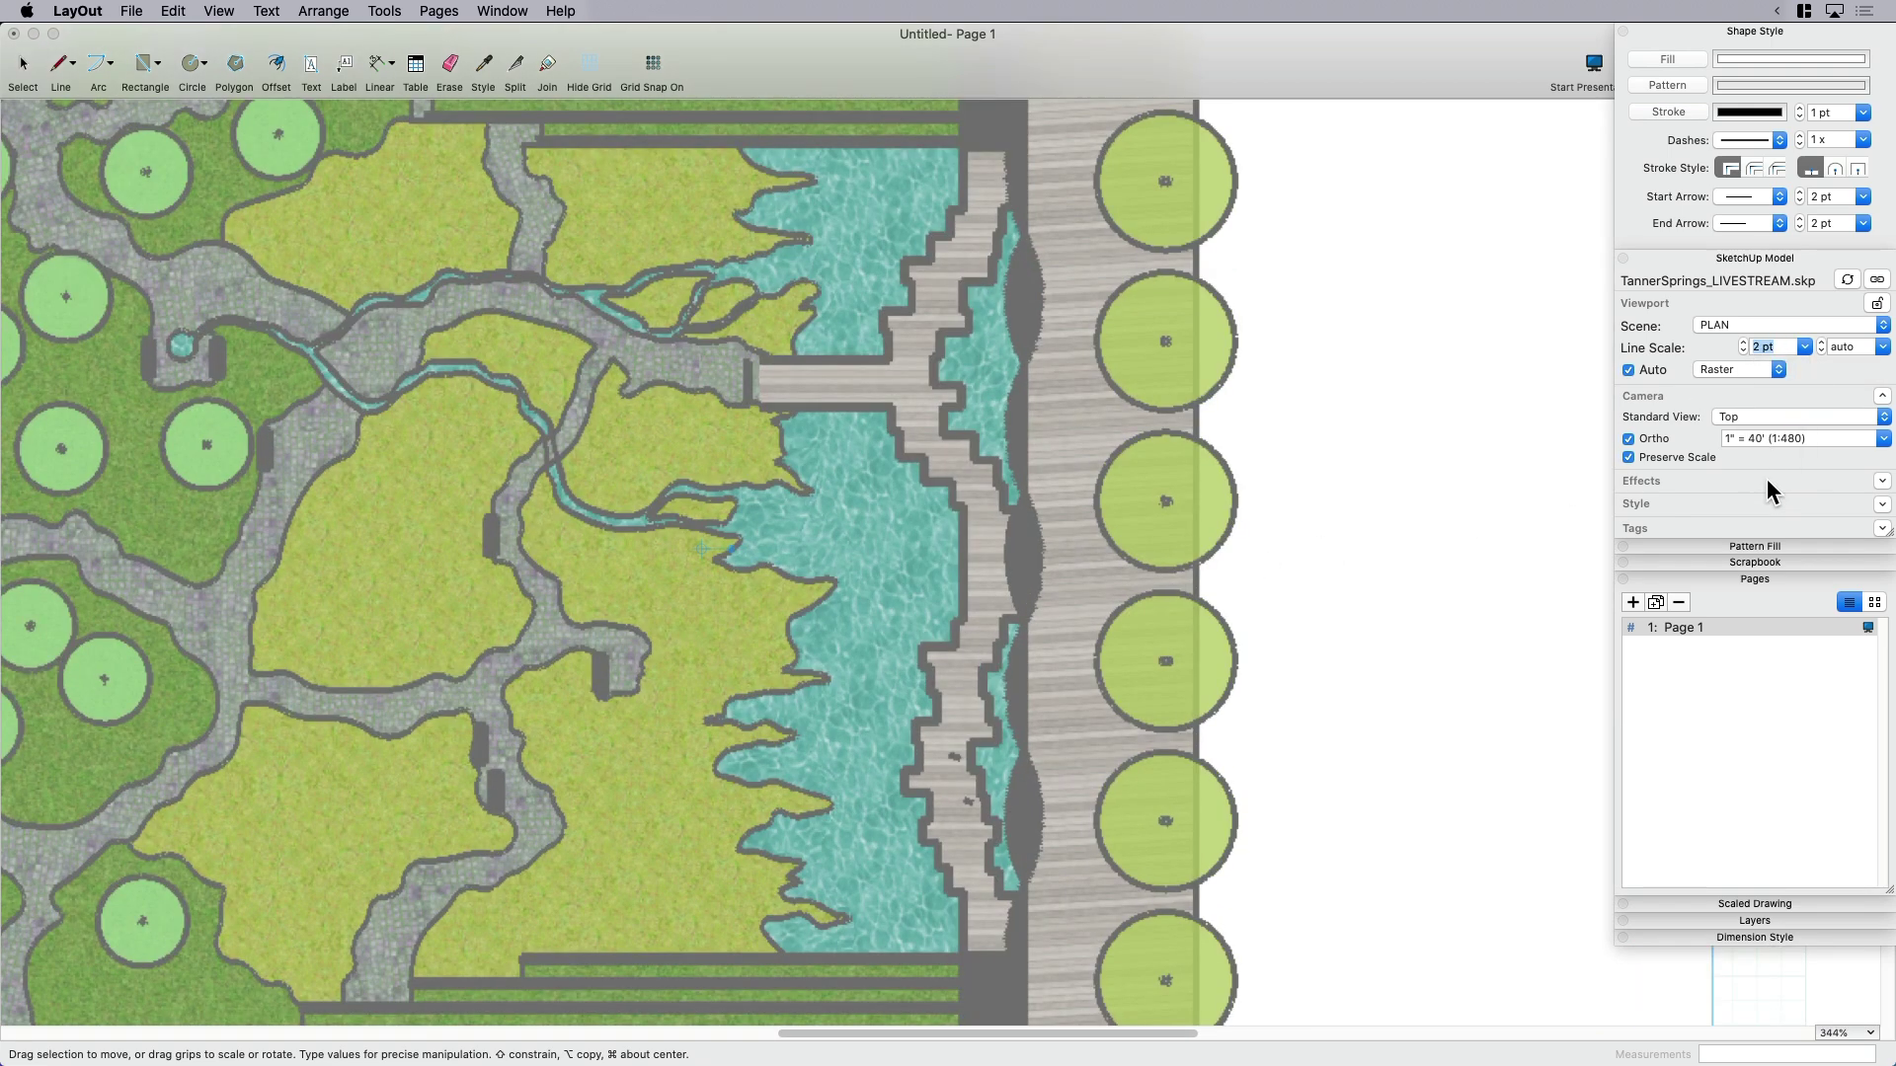
{"action": "left_click", "coordinate": [1805, 349]}
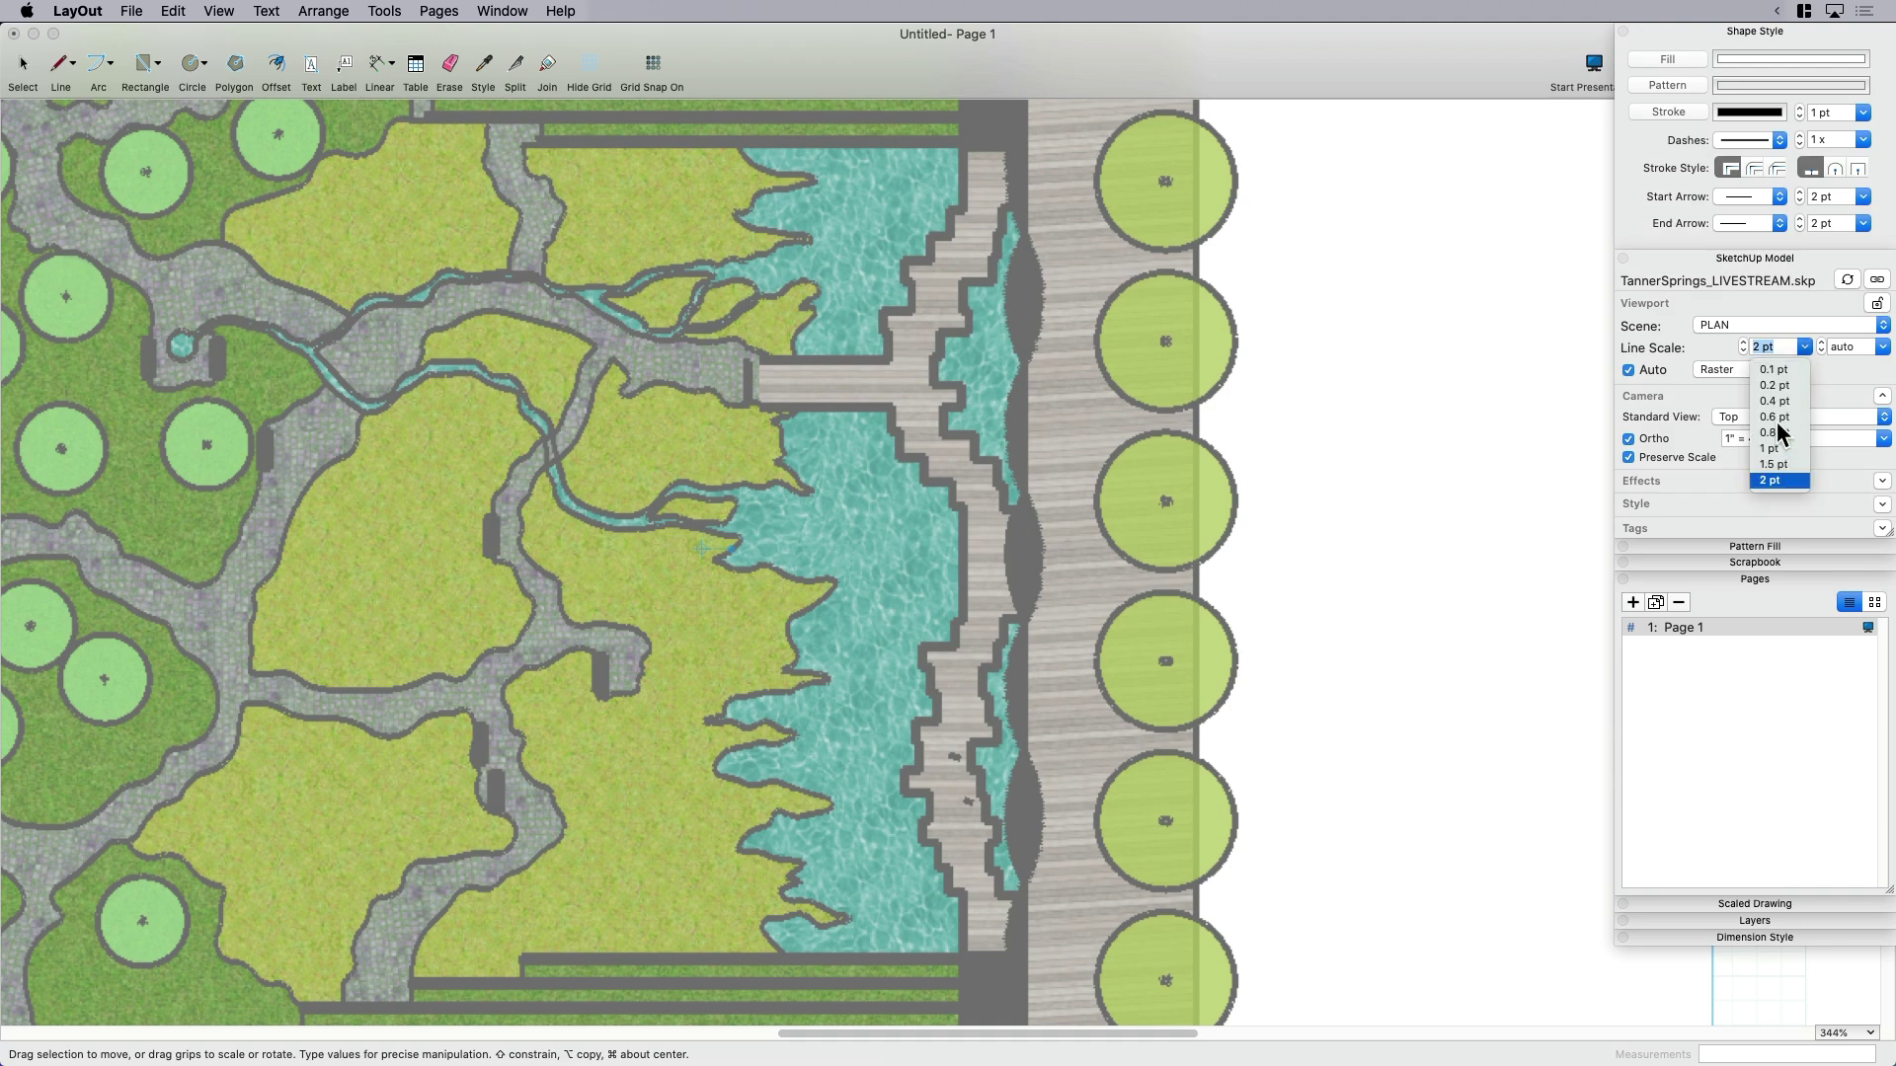
{"action": "left_click", "coordinate": [1776, 416]}
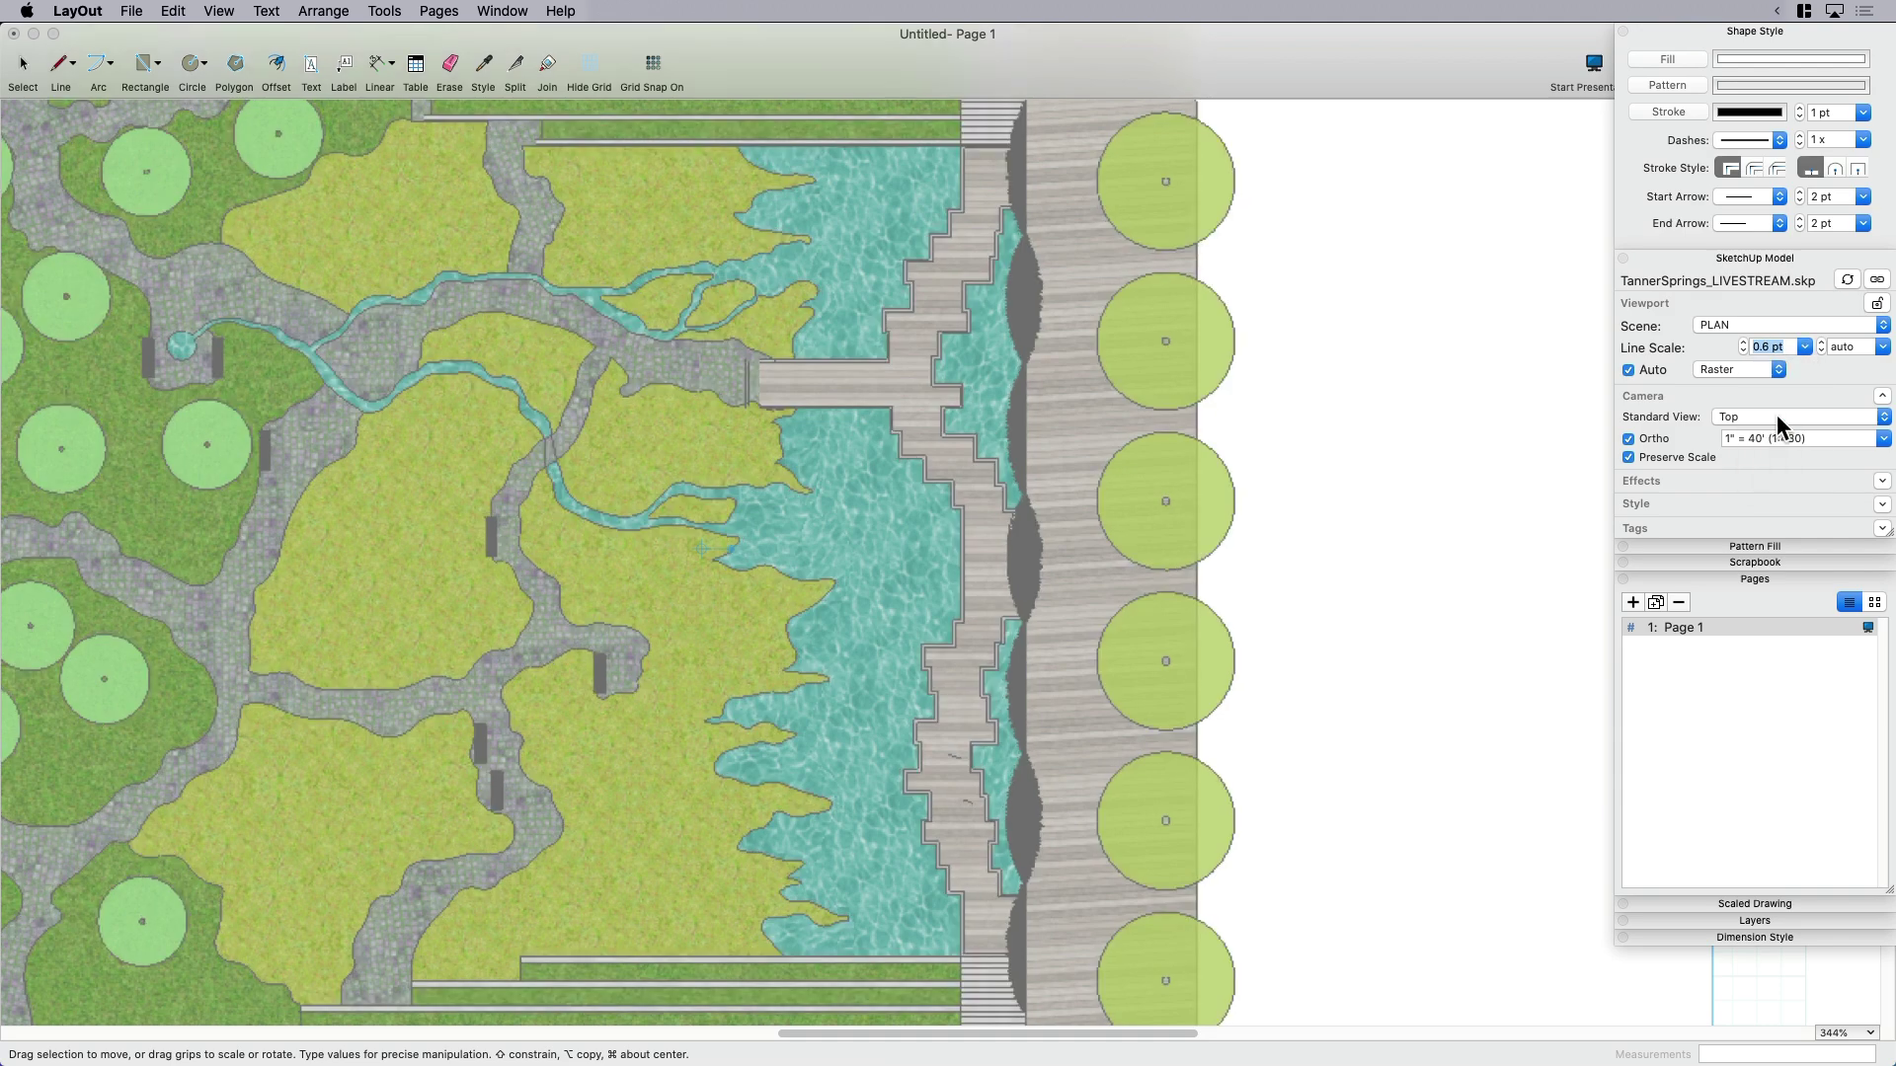
Switch the plan viewport from Raster to Hybrid rendering, check edges up close, then deselect it
{"action": "left_click", "coordinate": [1734, 368]}
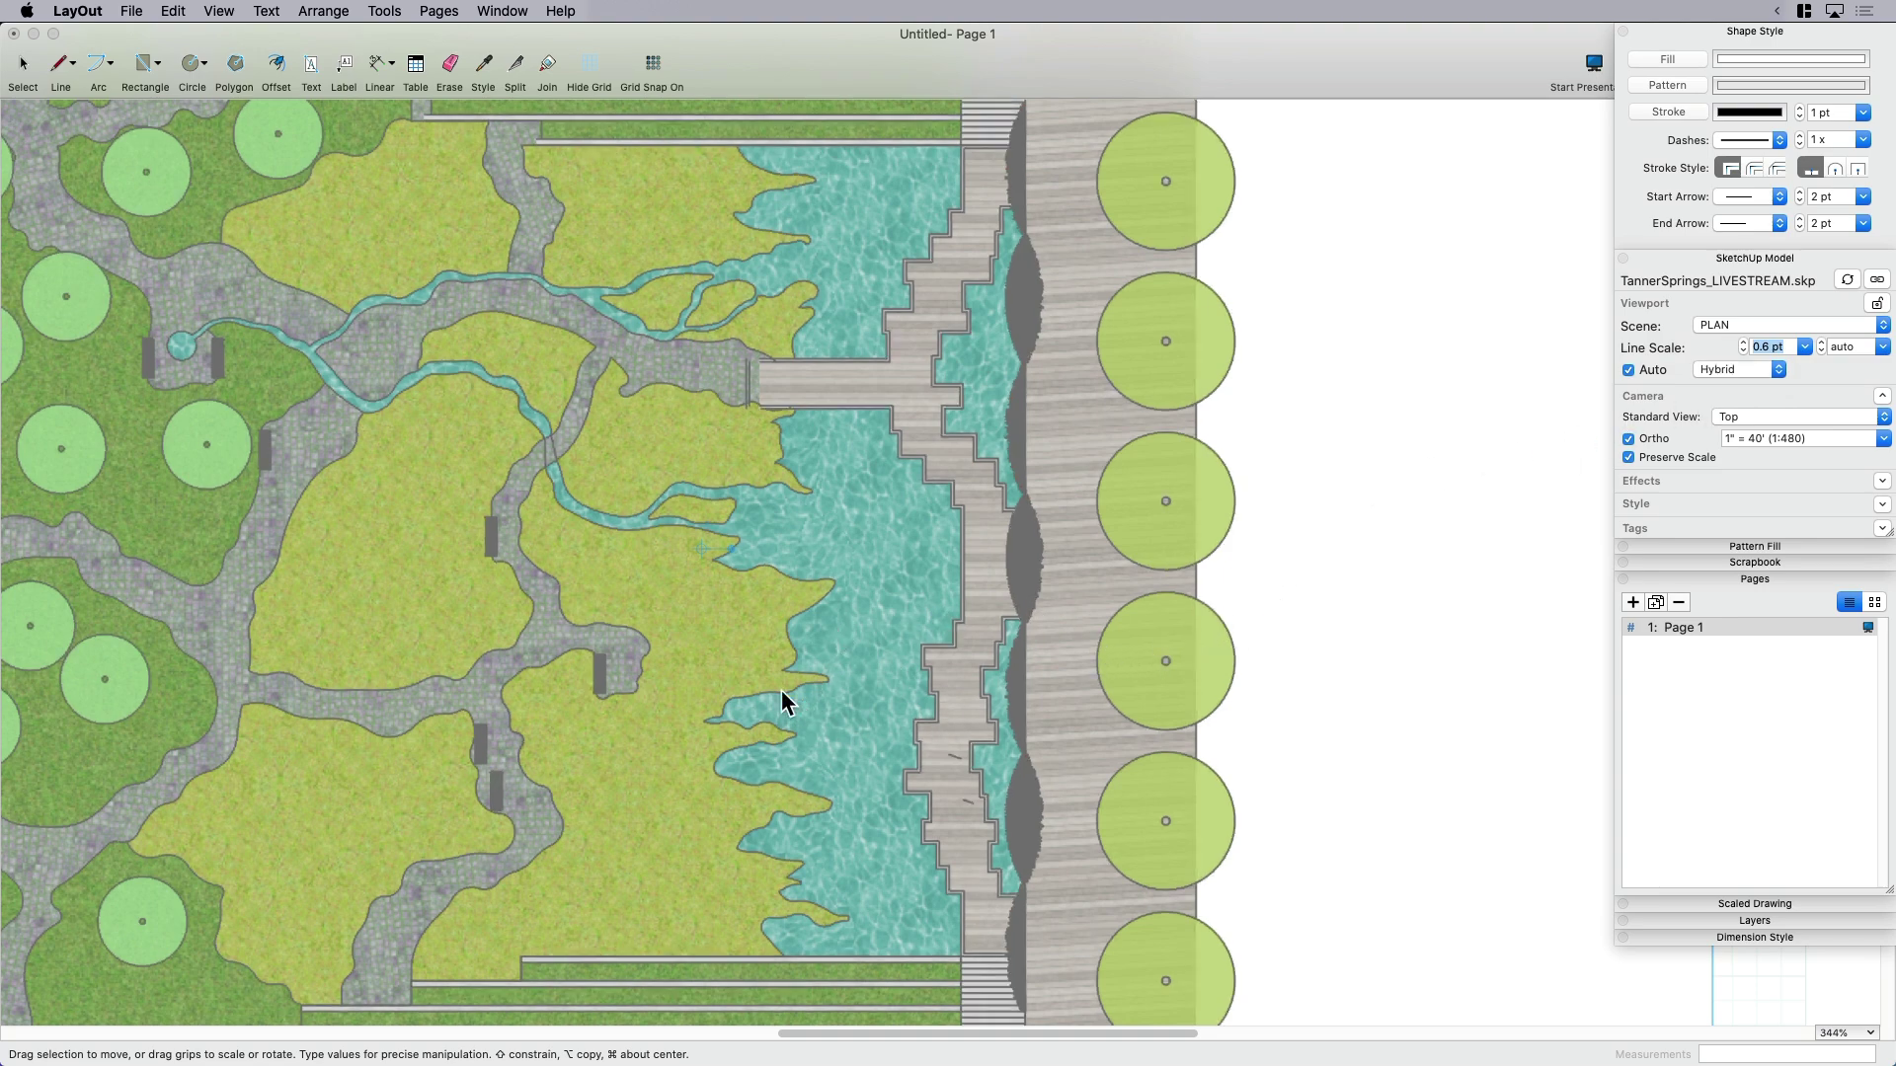
{"action": "scroll", "coordinate": [1075, 681], "scroll_direction": "up", "scroll_amount": 10}
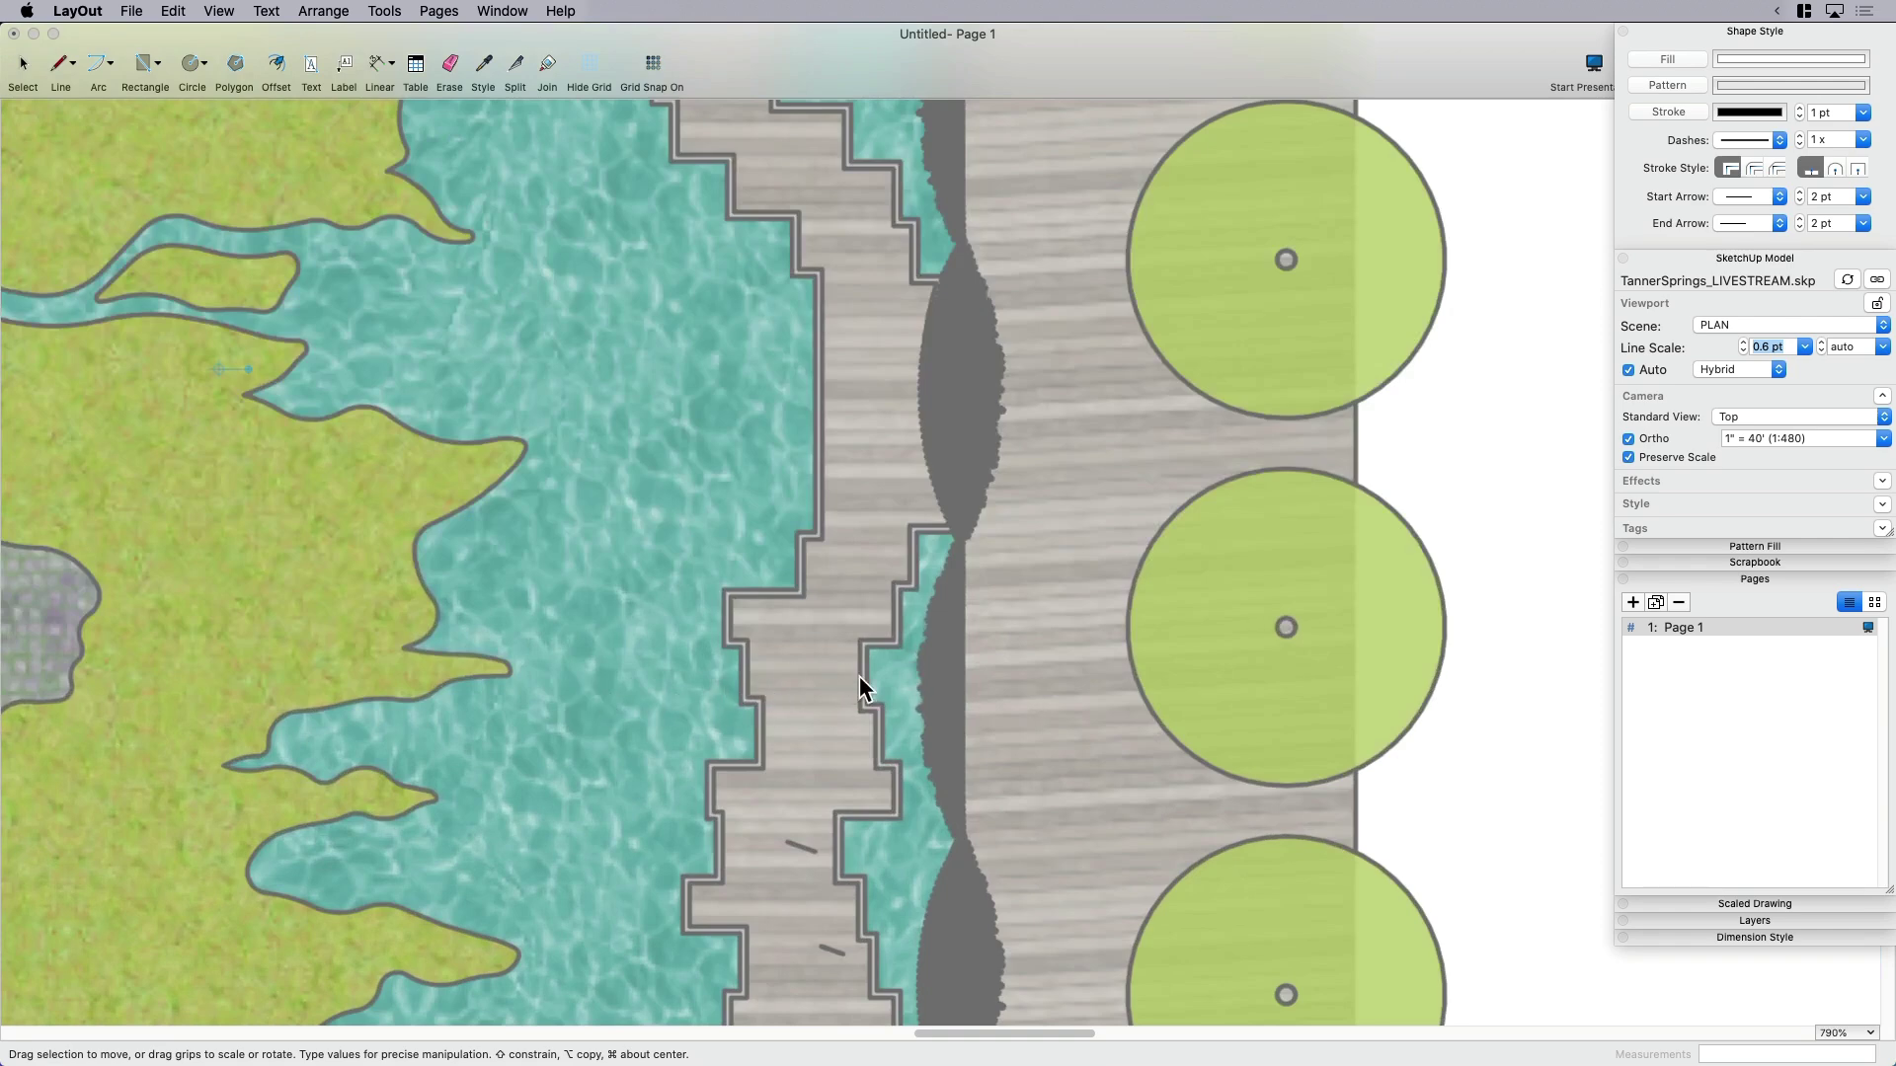
{"action": "scroll", "coordinate": [1108, 624], "scroll_direction": "down", "scroll_amount": 1}
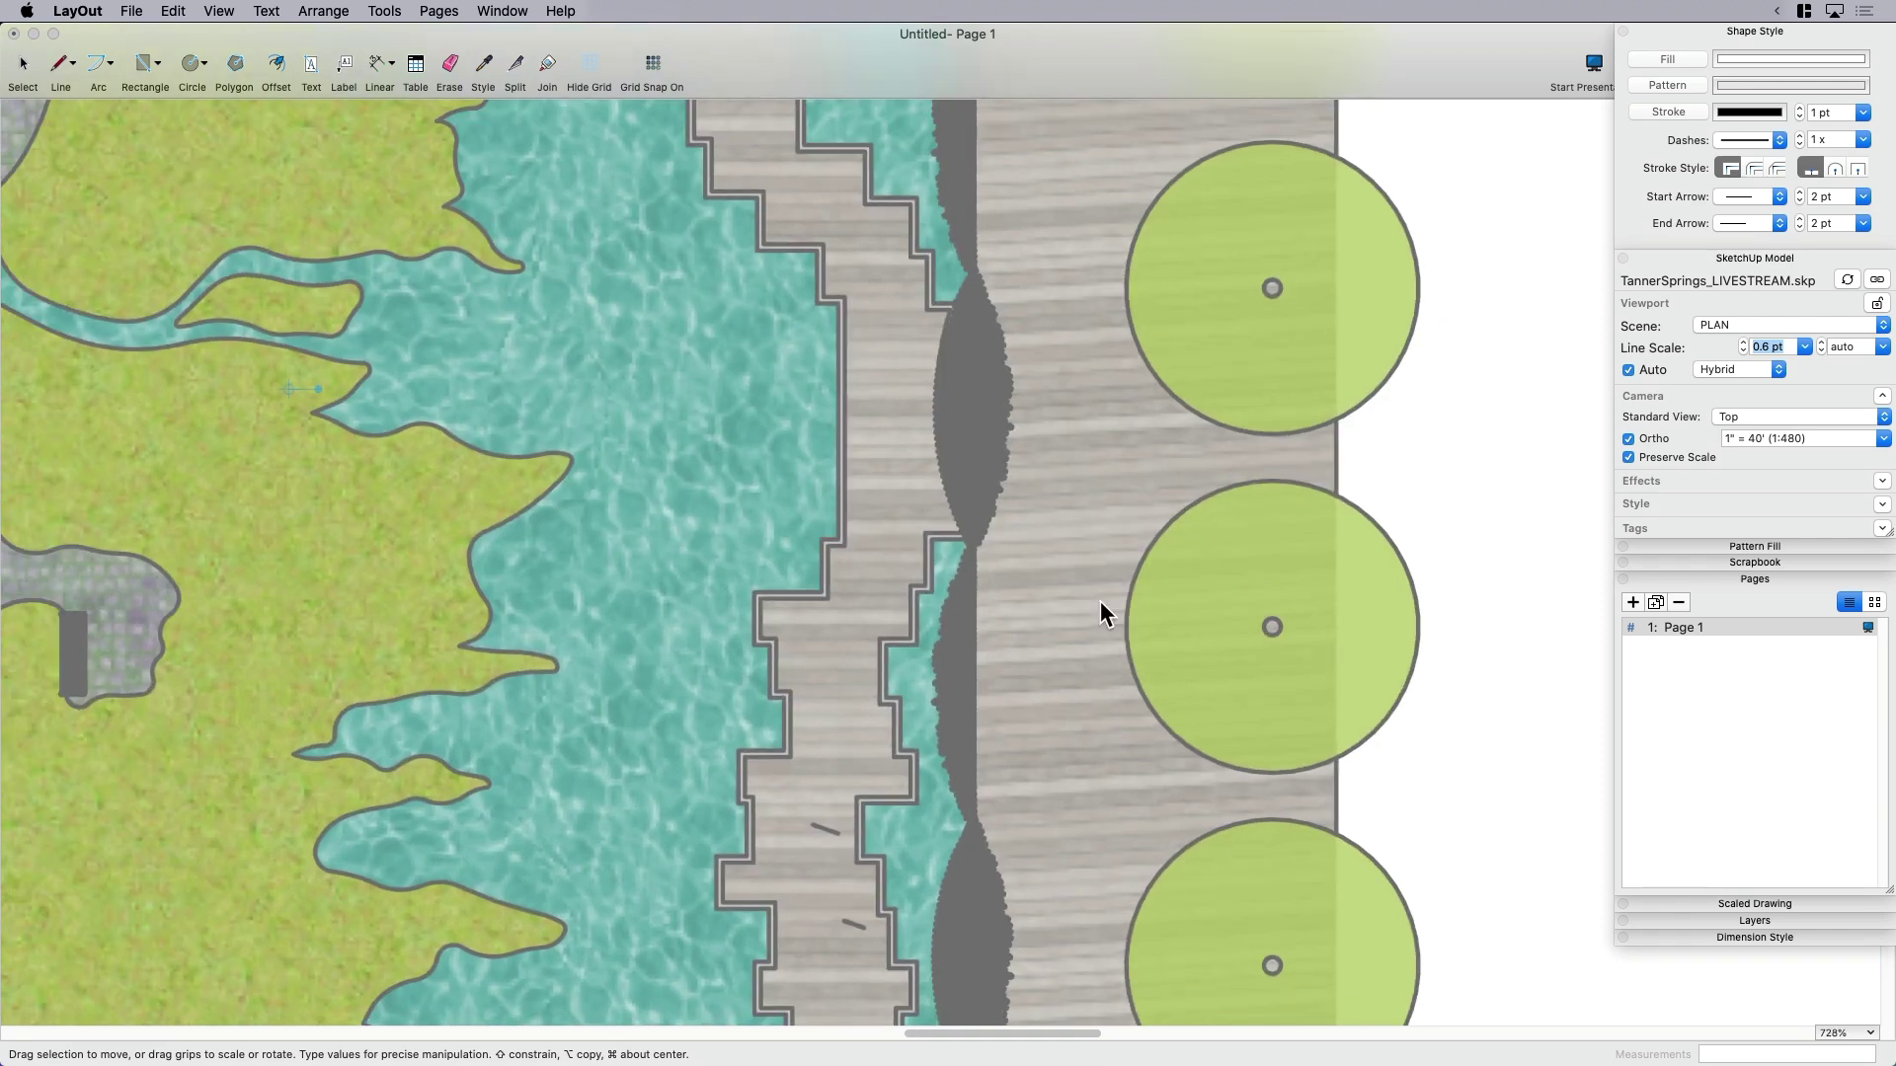
{"action": "scroll", "coordinate": [1453, 687], "scroll_direction": "up", "scroll_amount": 4}
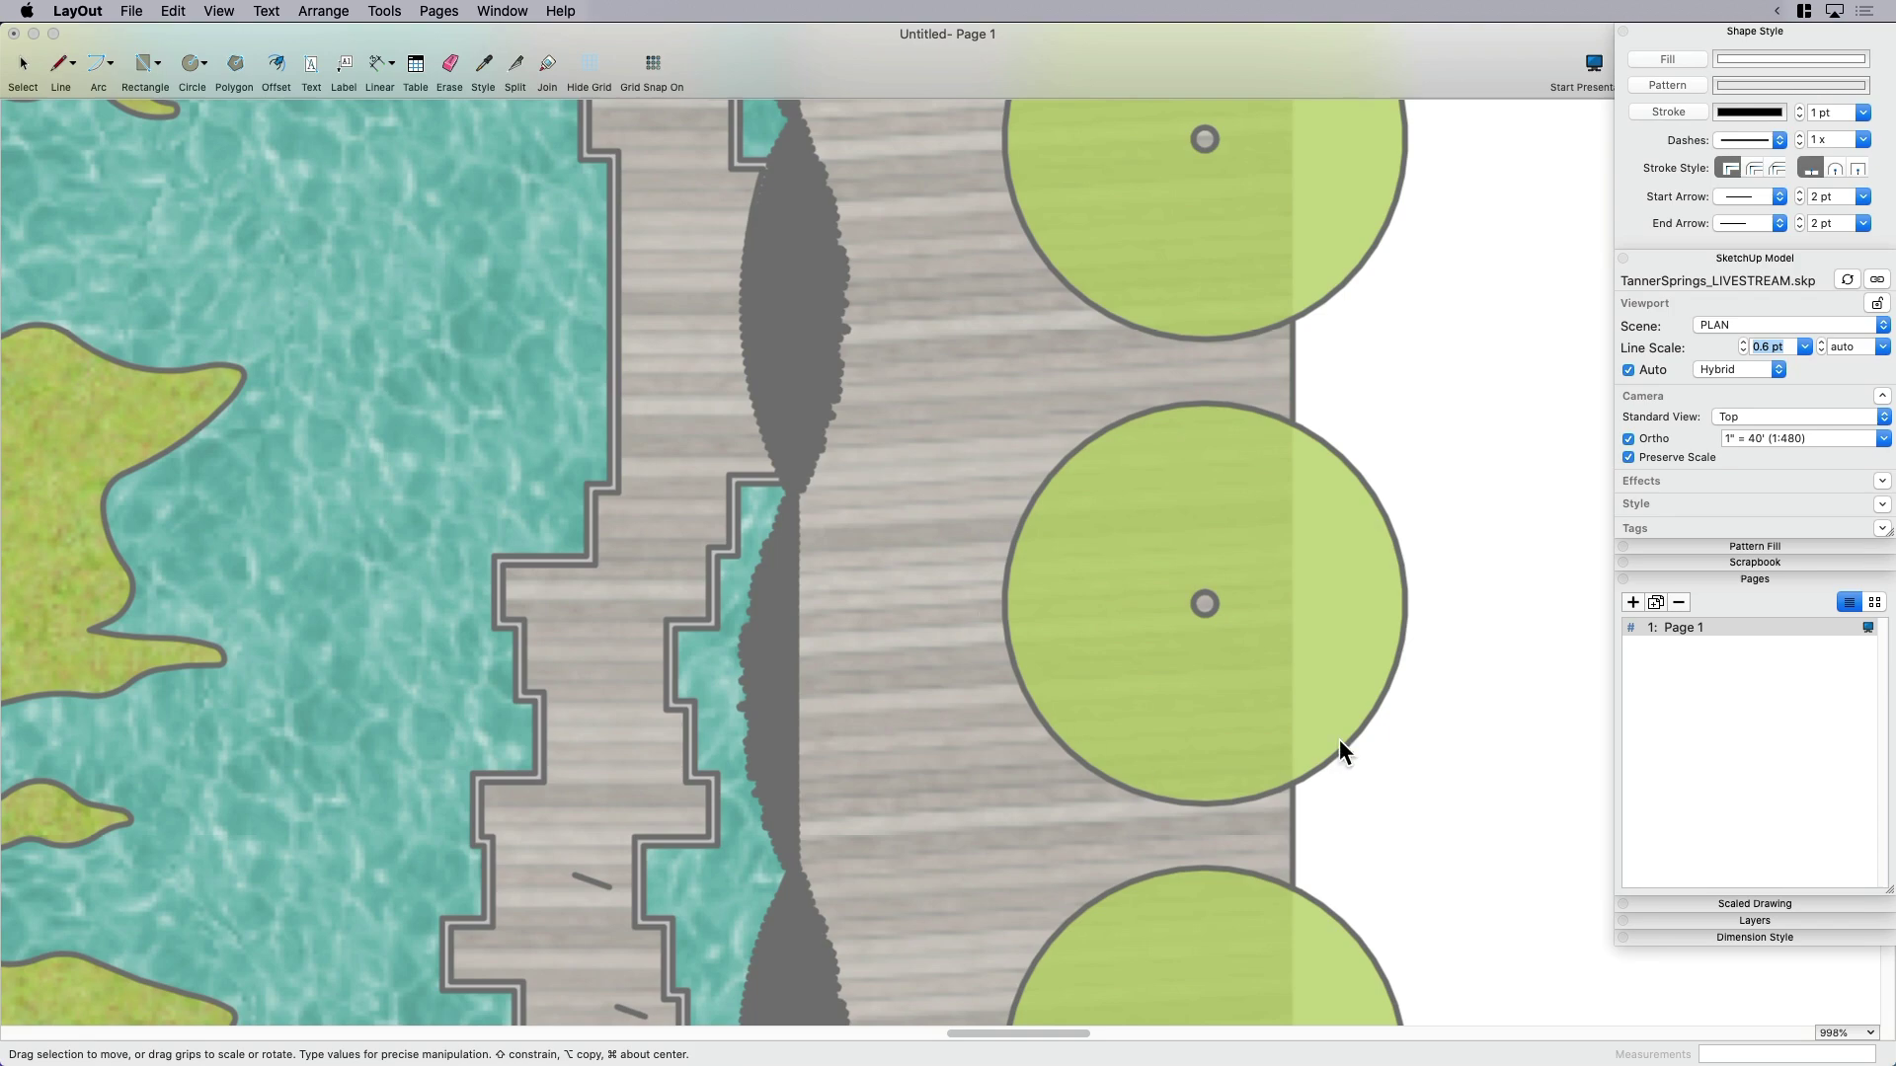
{"action": "scroll", "coordinate": [1275, 560], "scroll_direction": "down", "scroll_amount": 20}
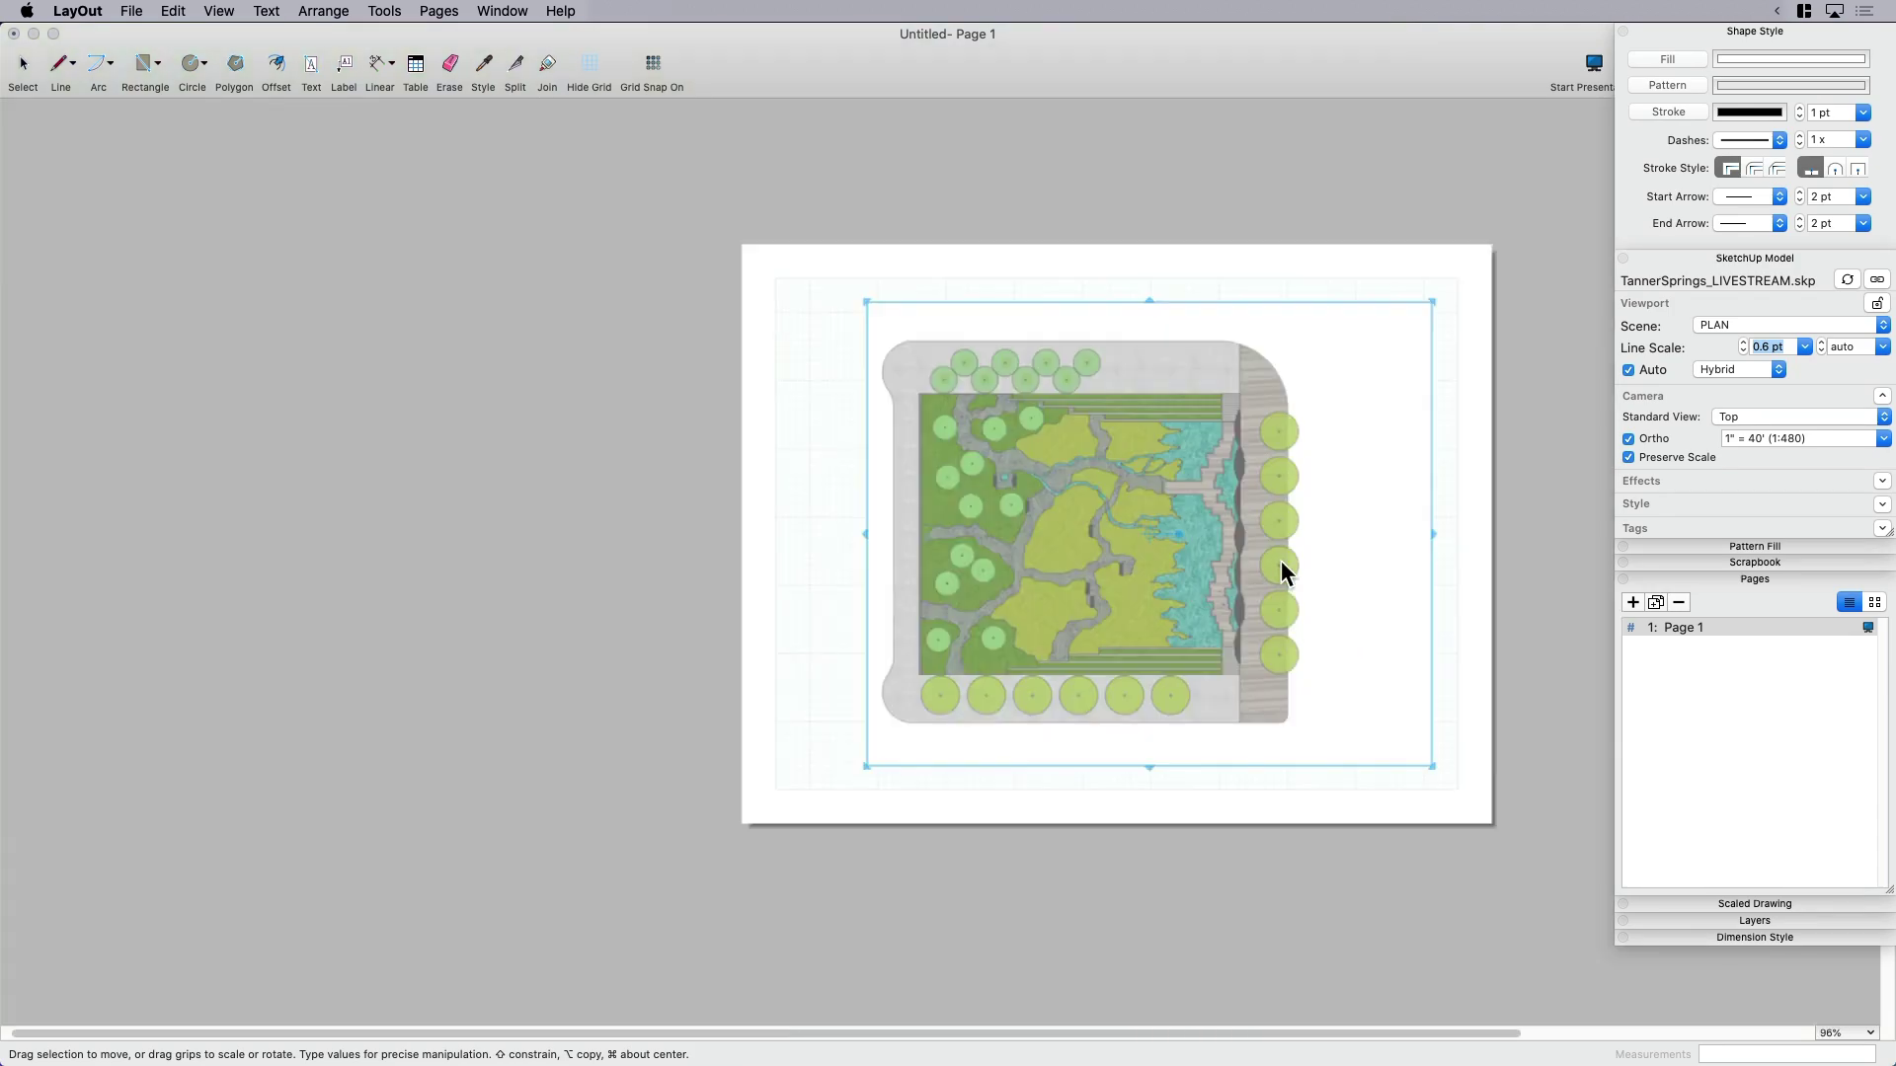
{"action": "scroll", "coordinate": [1282, 560], "scroll_direction": "up", "scroll_amount": 5}
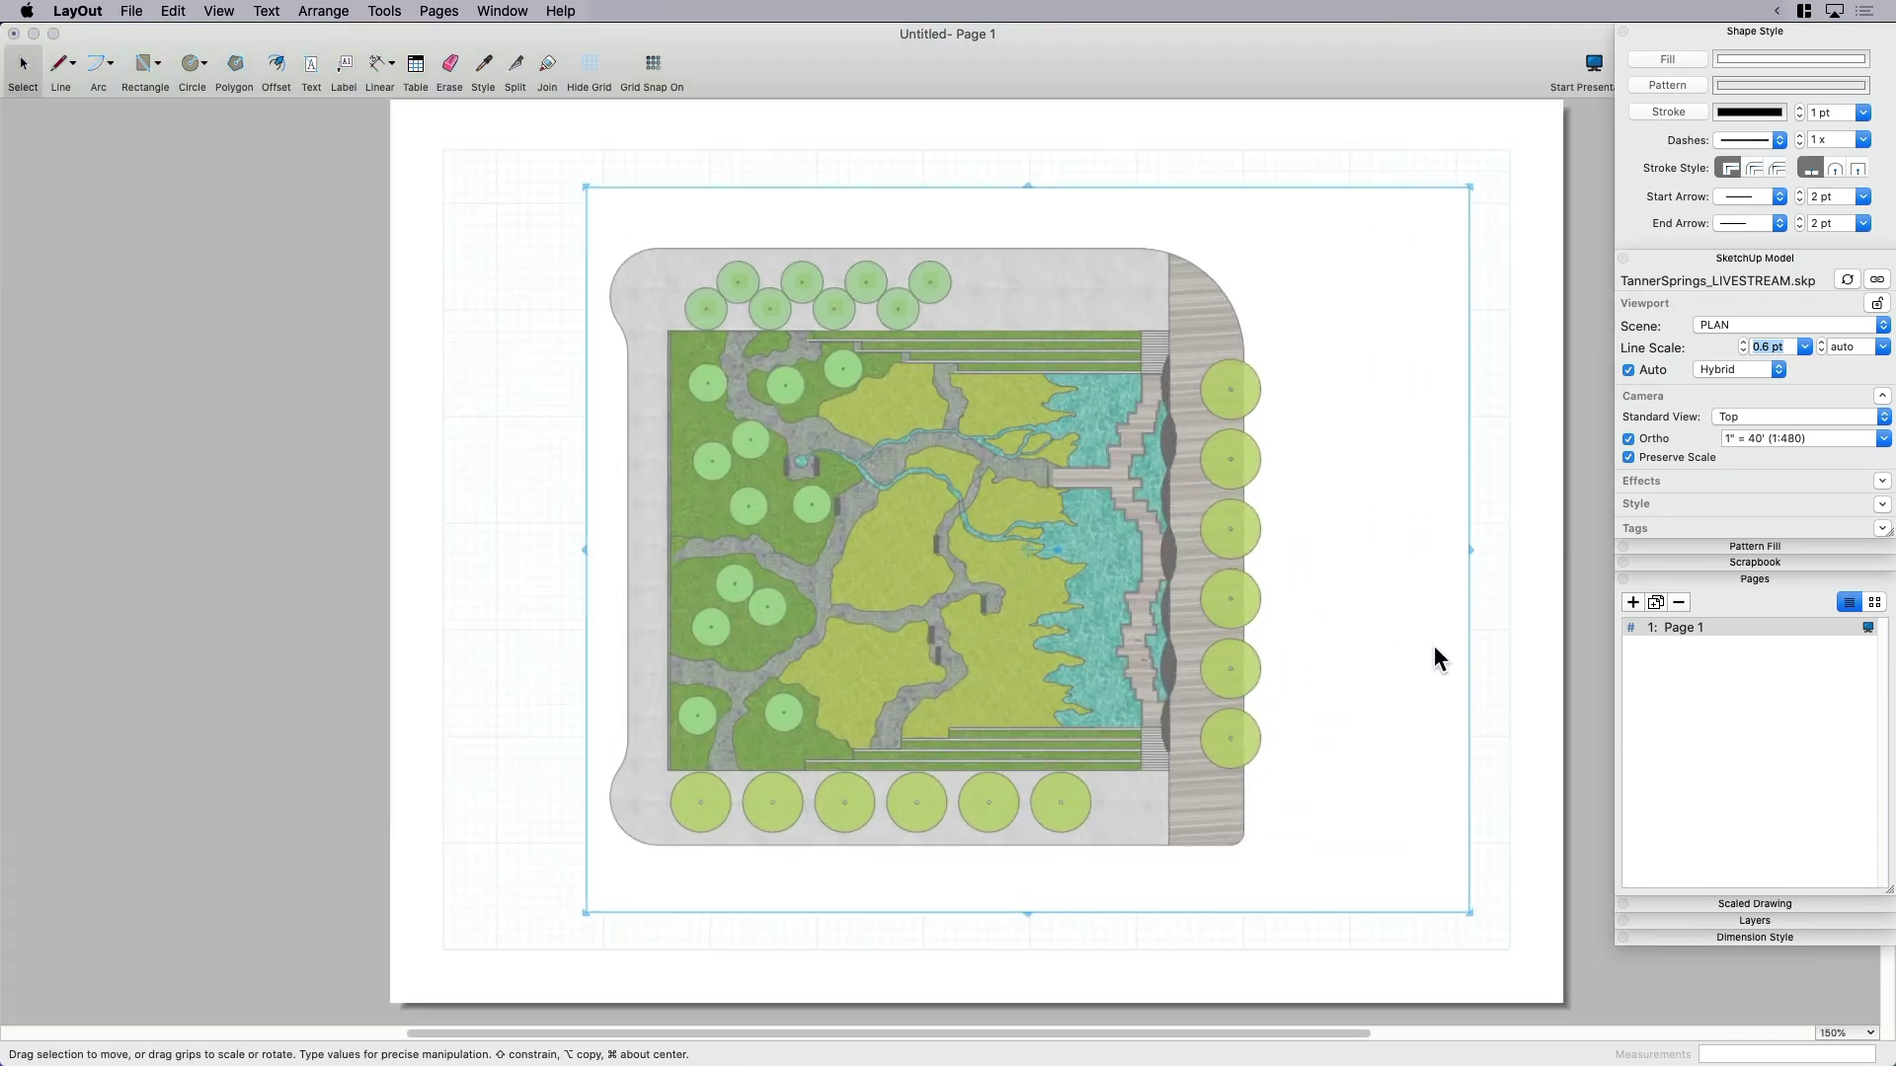
{"action": "left_click", "coordinate": [1473, 648]}
{"action": "left_click", "coordinate": [491, 555]}
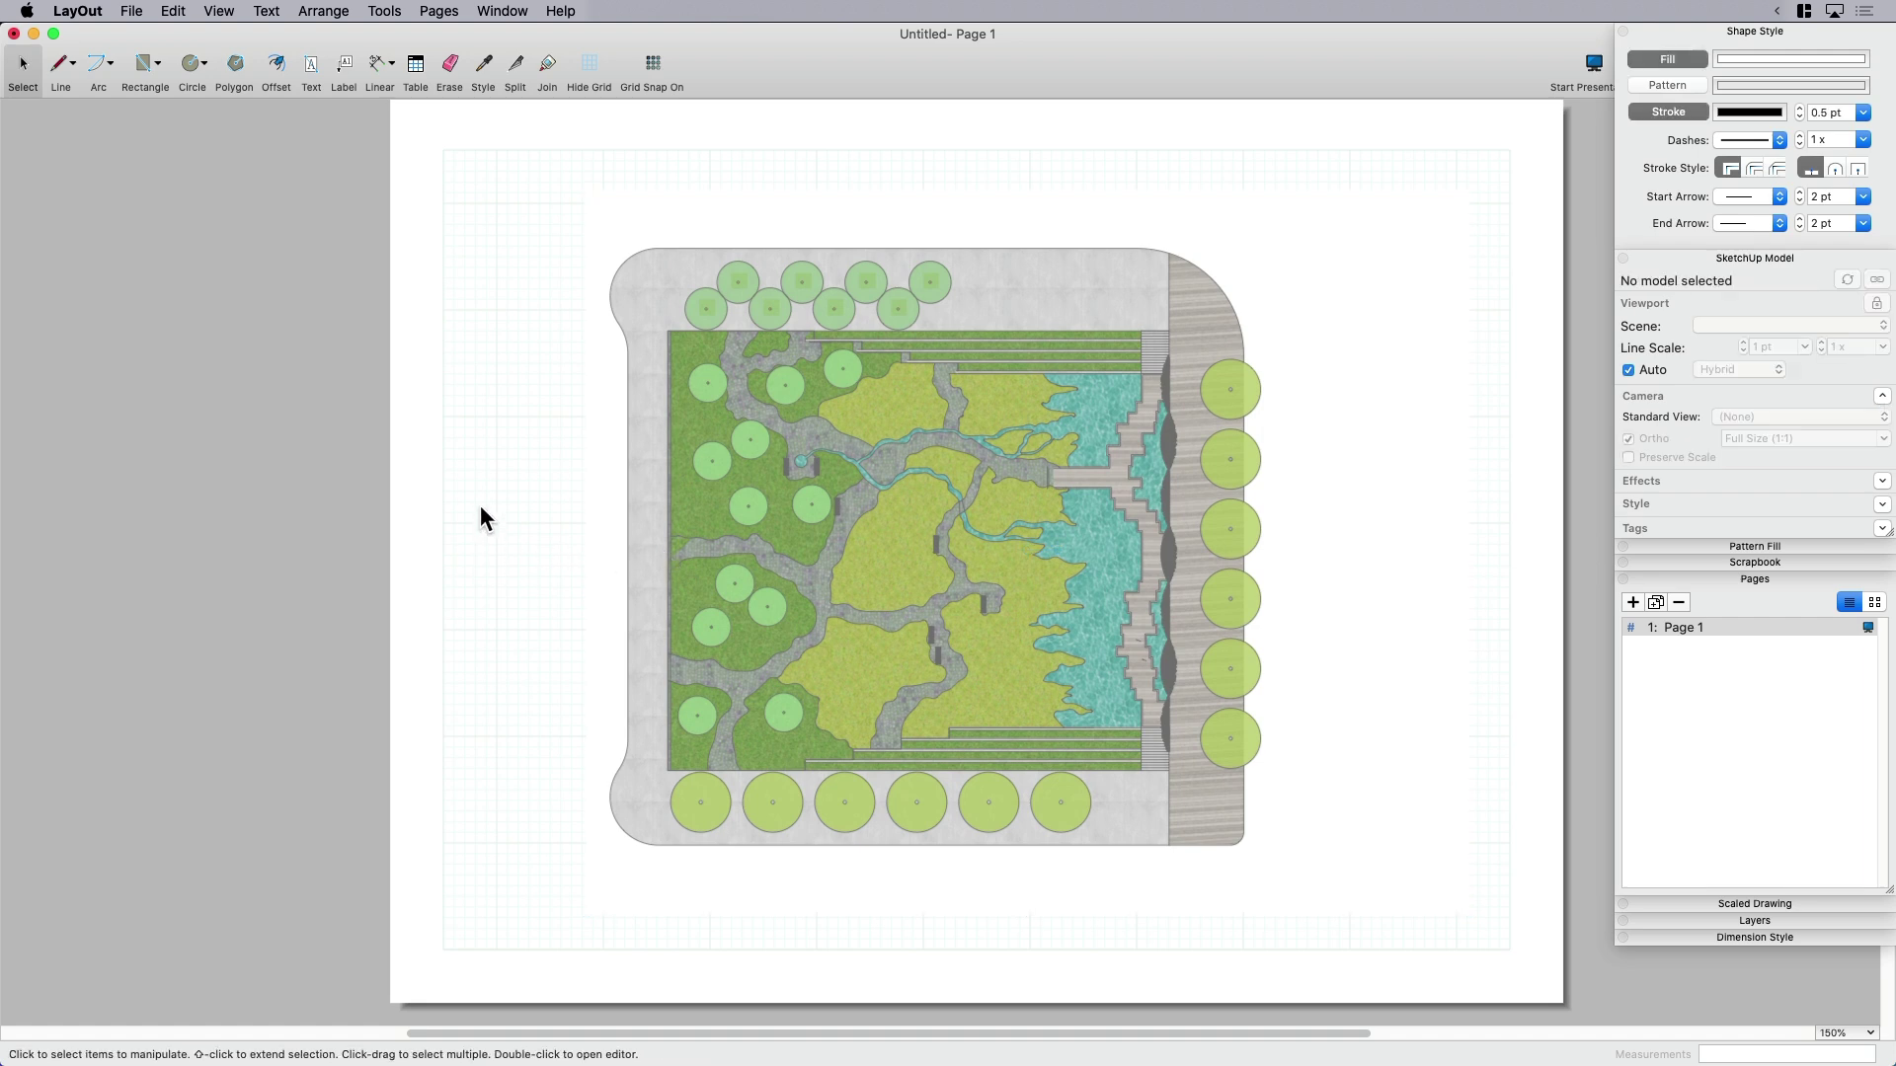
Export Page 1 as a High-resolution PDF named 40sc-fmLO.pdf to the Desktop
{"action": "left_click", "coordinate": [131, 11]}
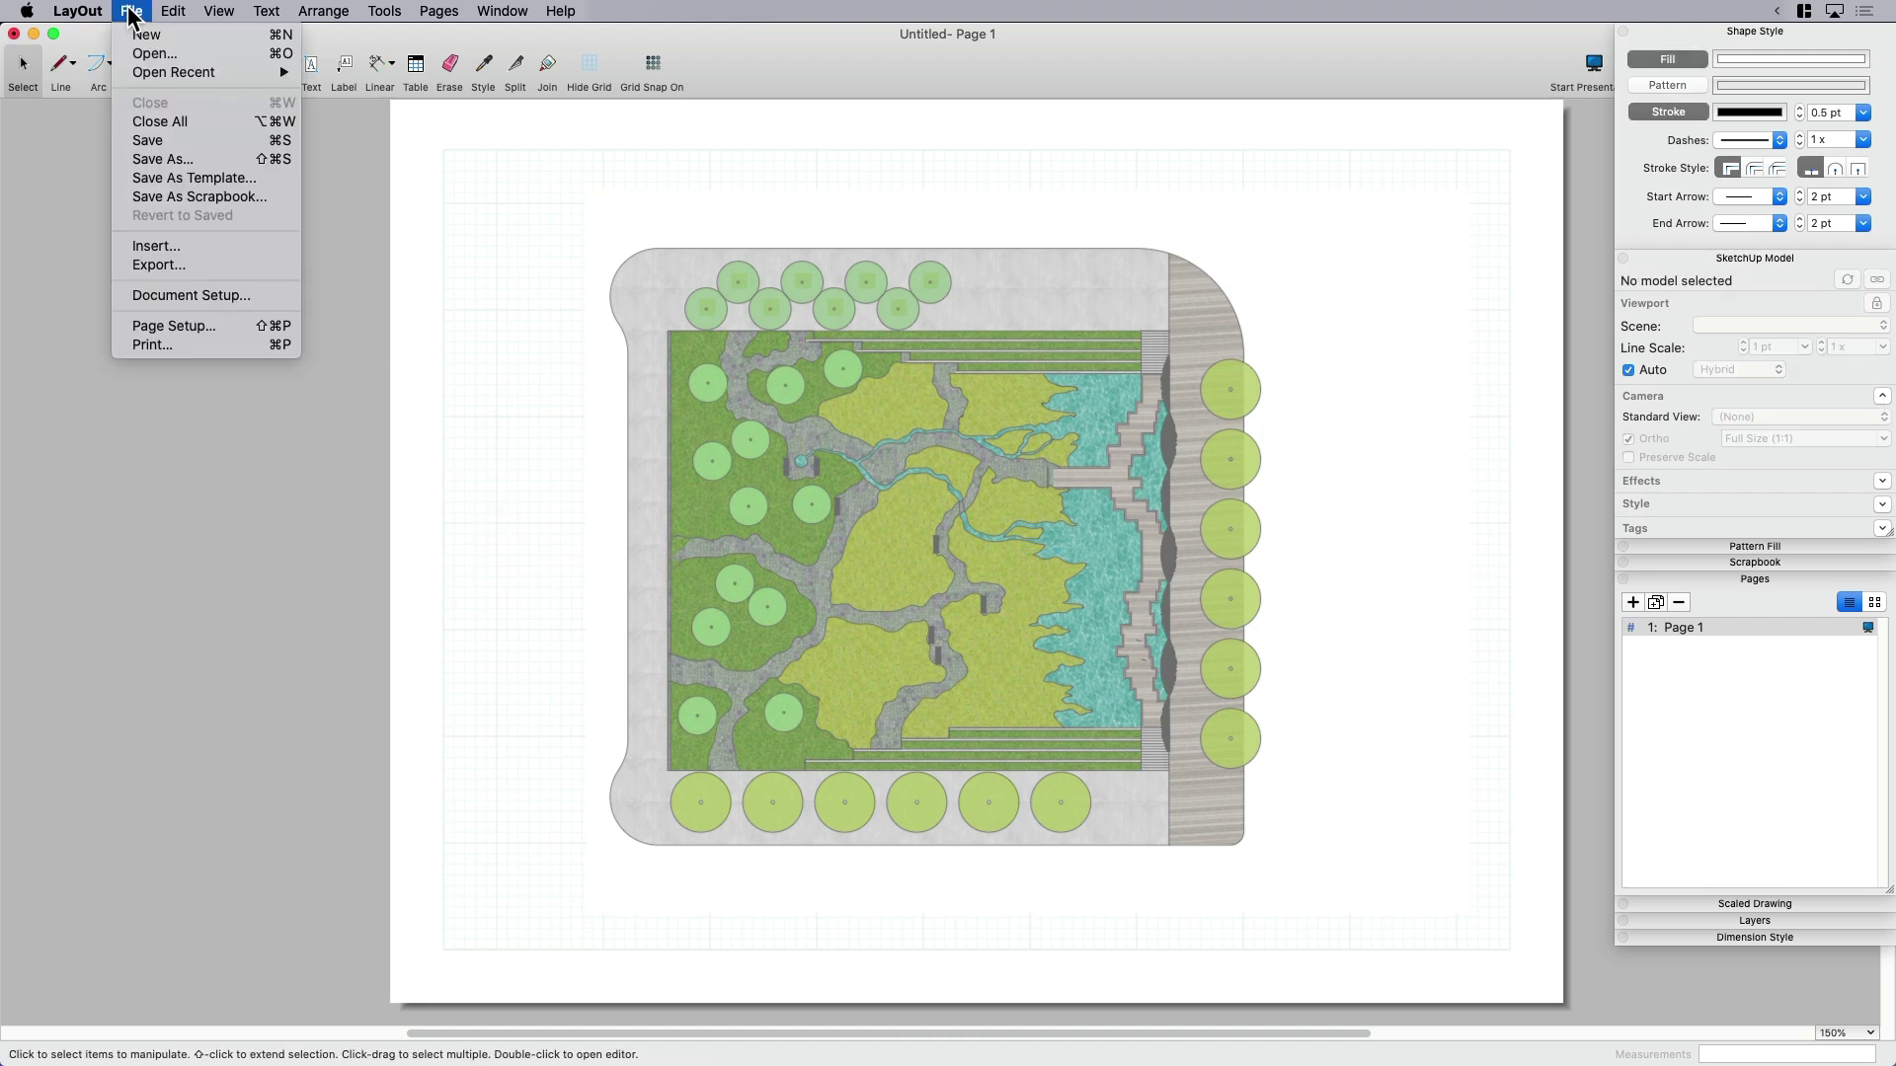
{"action": "left_click", "coordinate": [193, 268]}
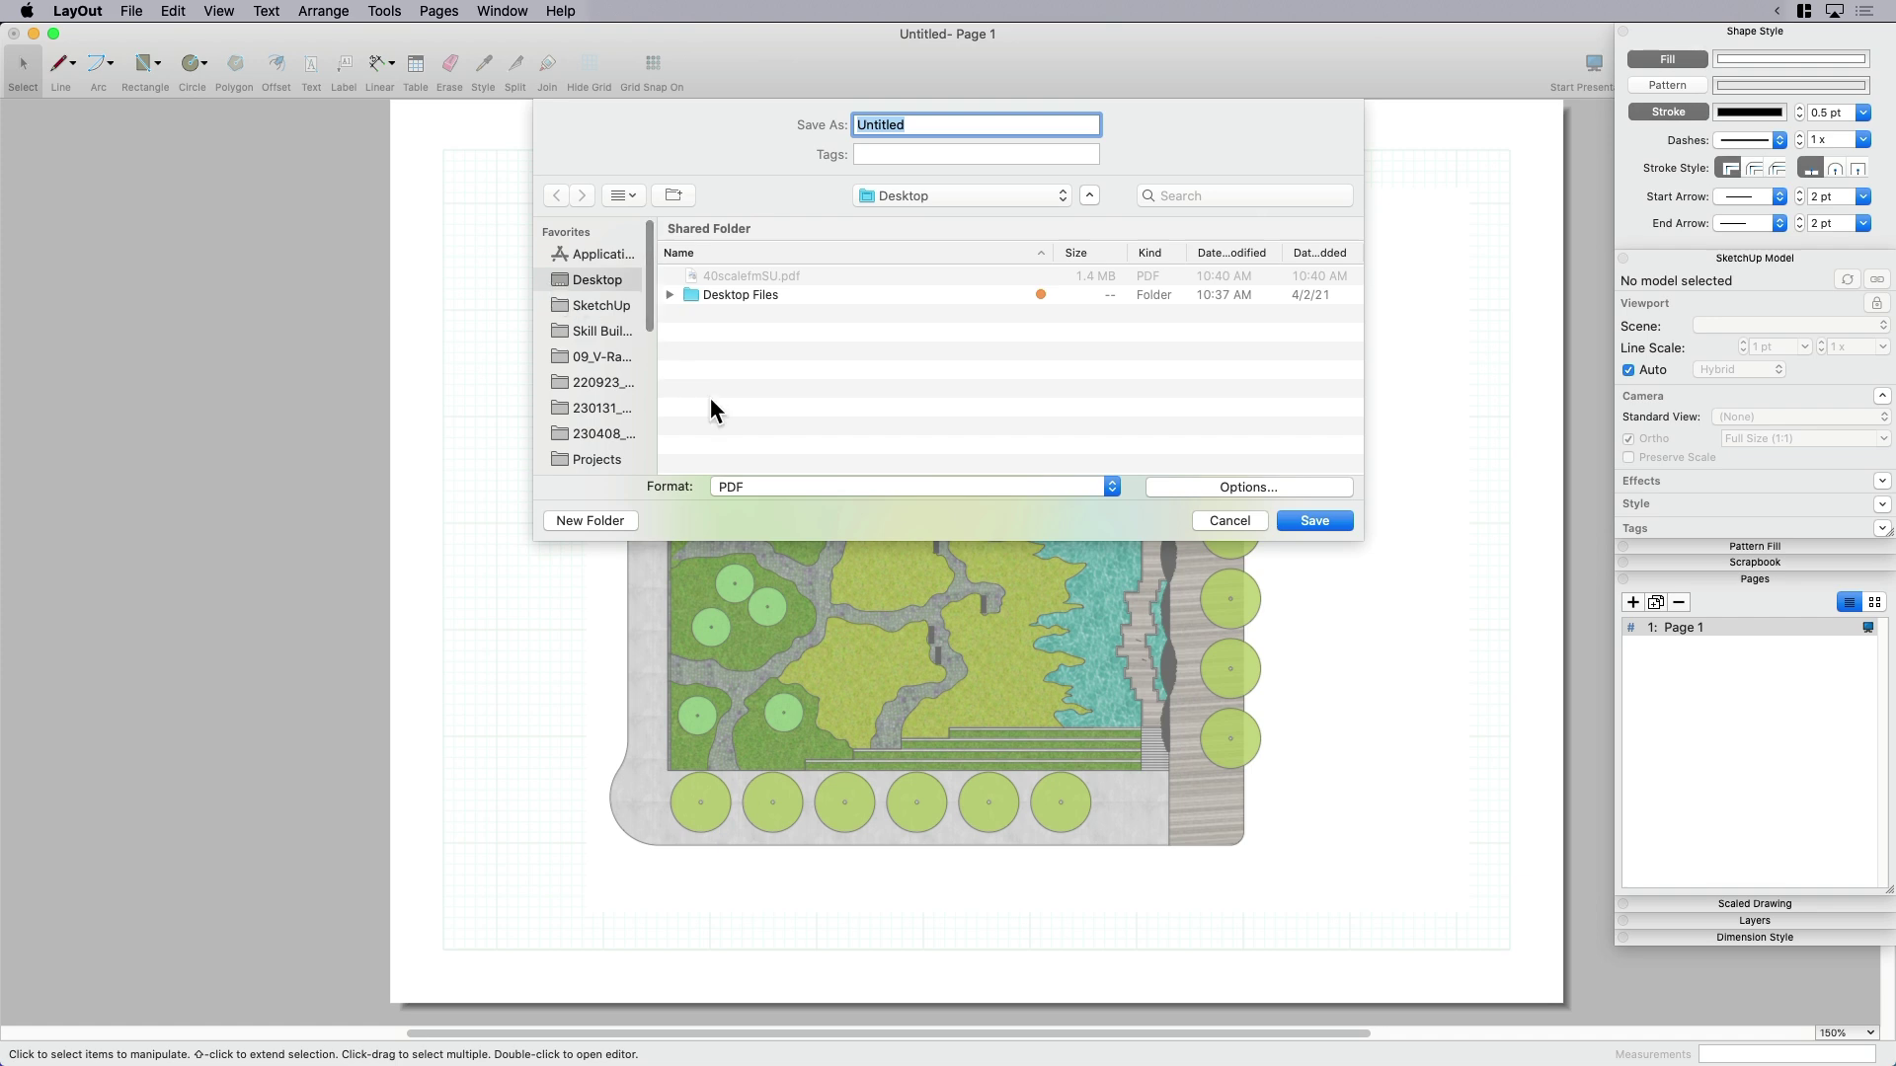
{"action": "left_click", "coordinate": [776, 485]}
{"action": "left_click", "coordinate": [778, 486]}
{"action": "left_click", "coordinate": [1187, 487]}
{"action": "left_click", "coordinate": [1010, 348]}
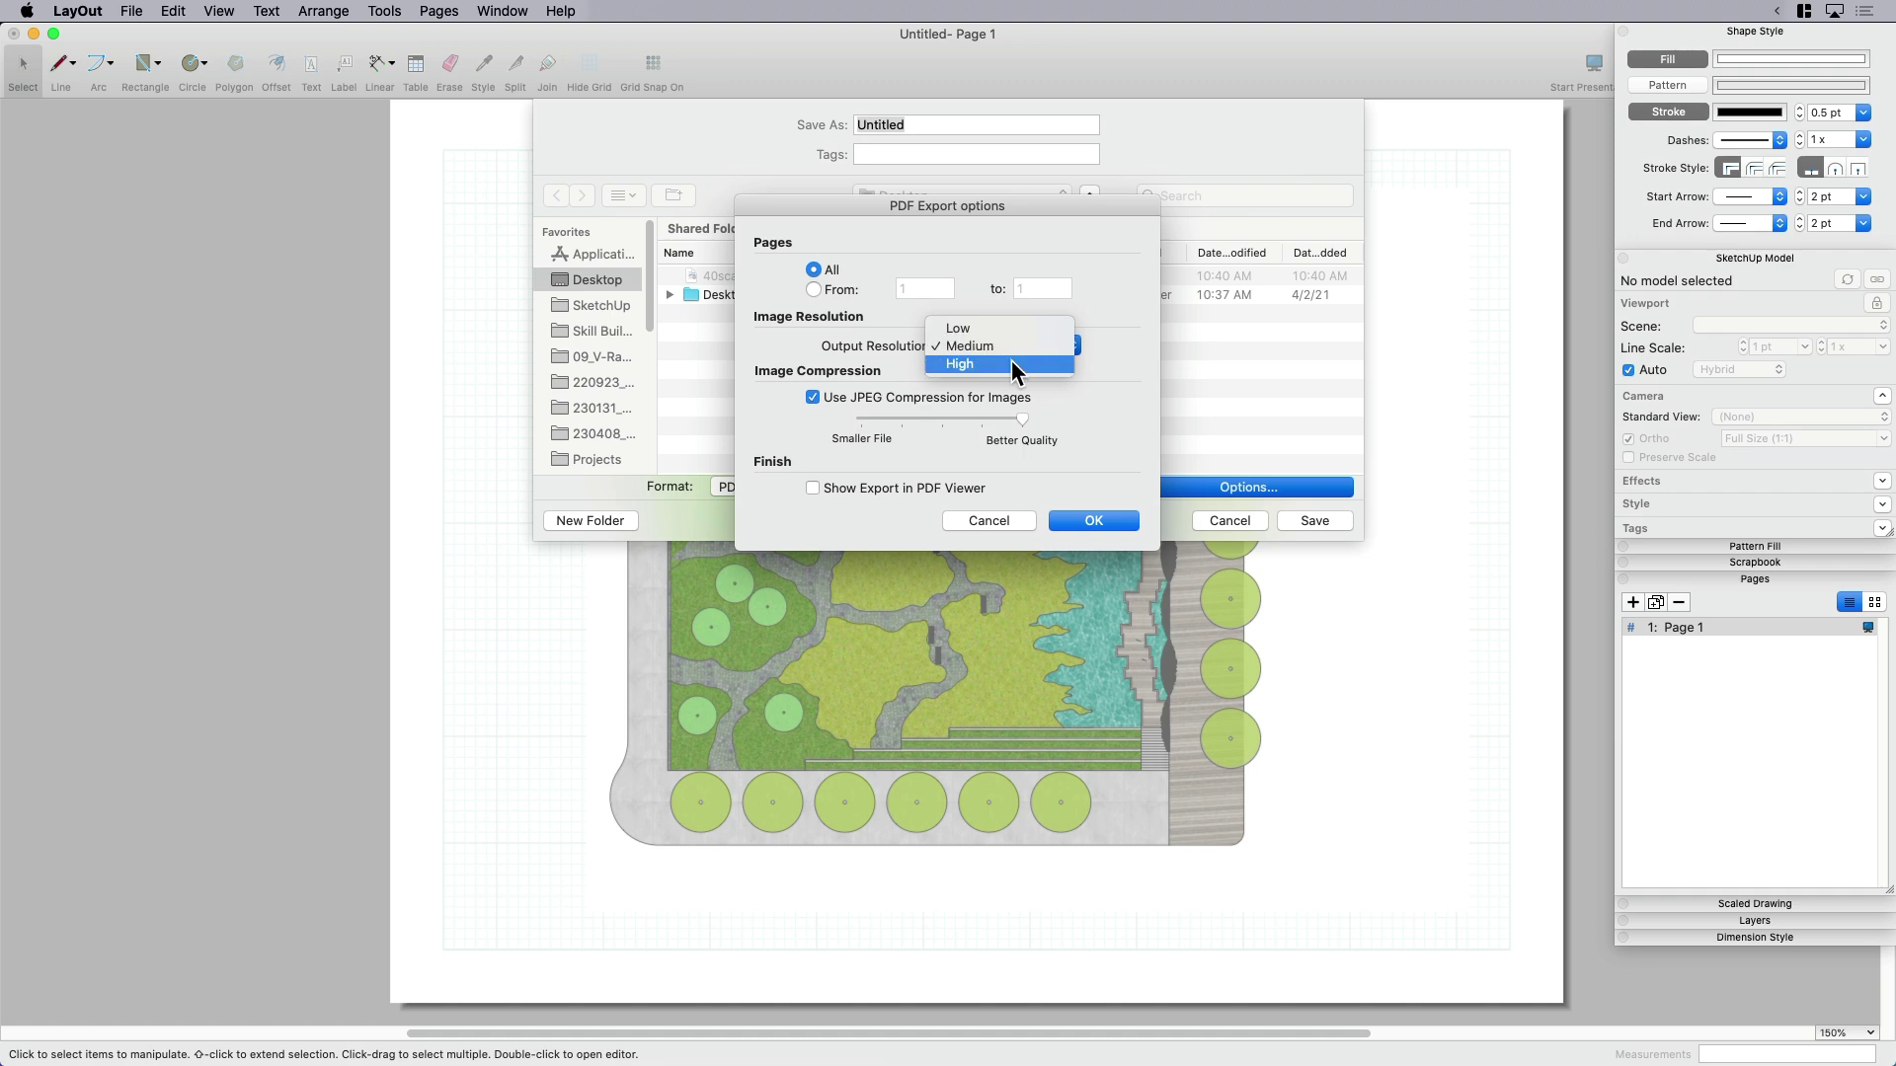
{"action": "left_click", "coordinate": [1011, 359]}
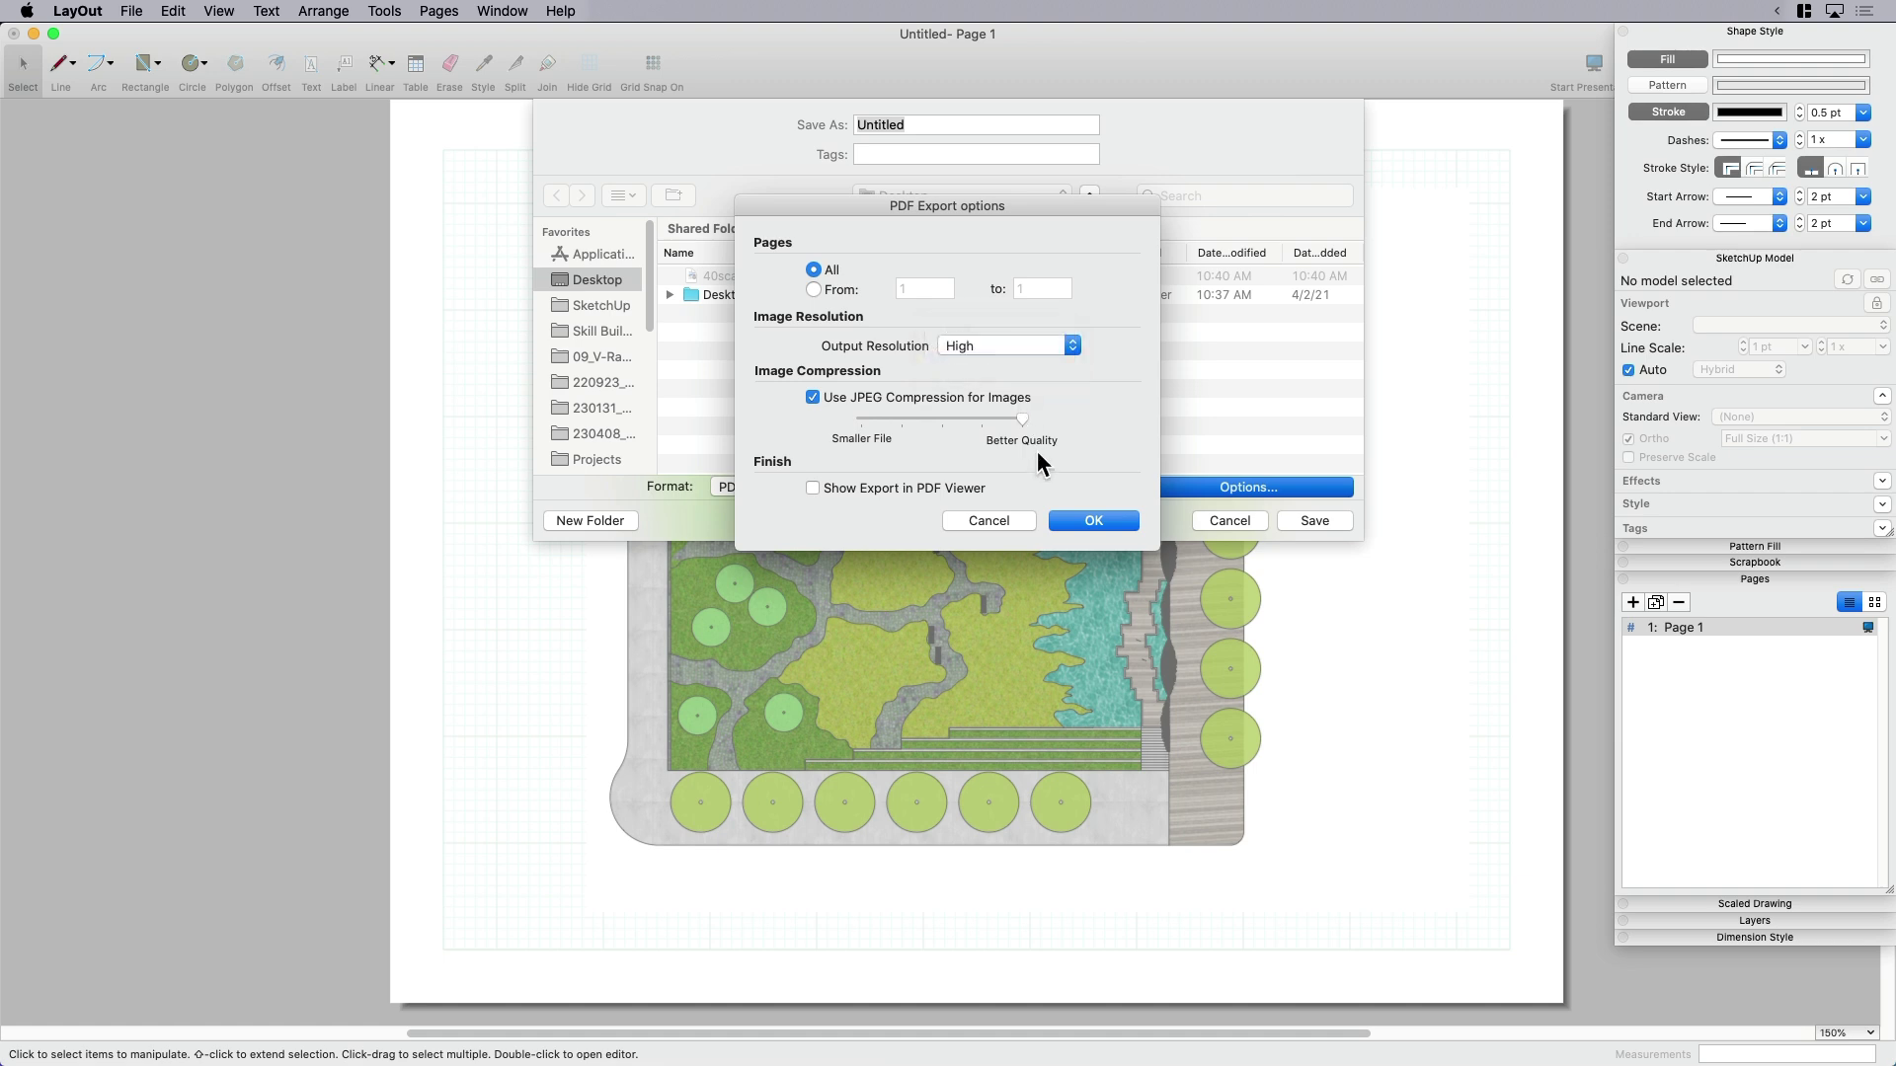
{"action": "left_click", "coordinate": [1092, 521]}
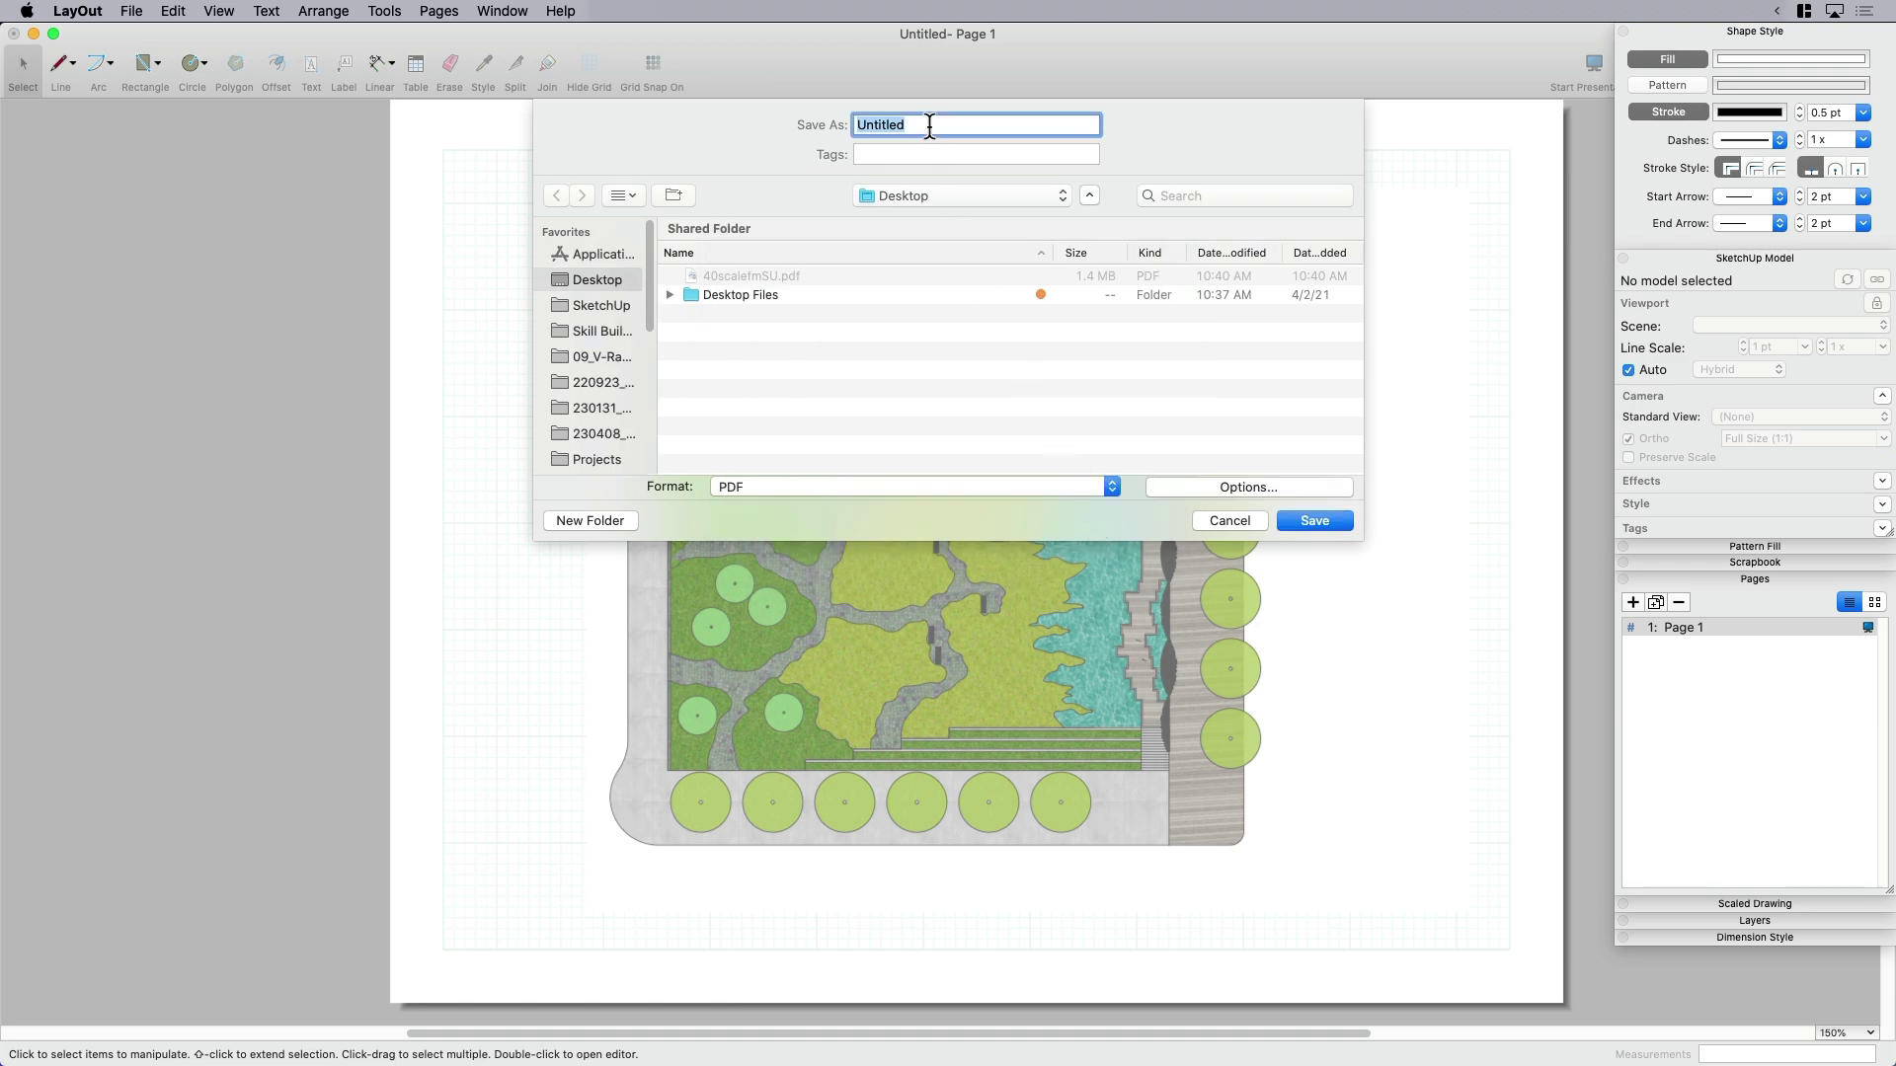
{"action": "type", "text": "40sc-fmLO"}
{"action": "key", "text": "Return"}
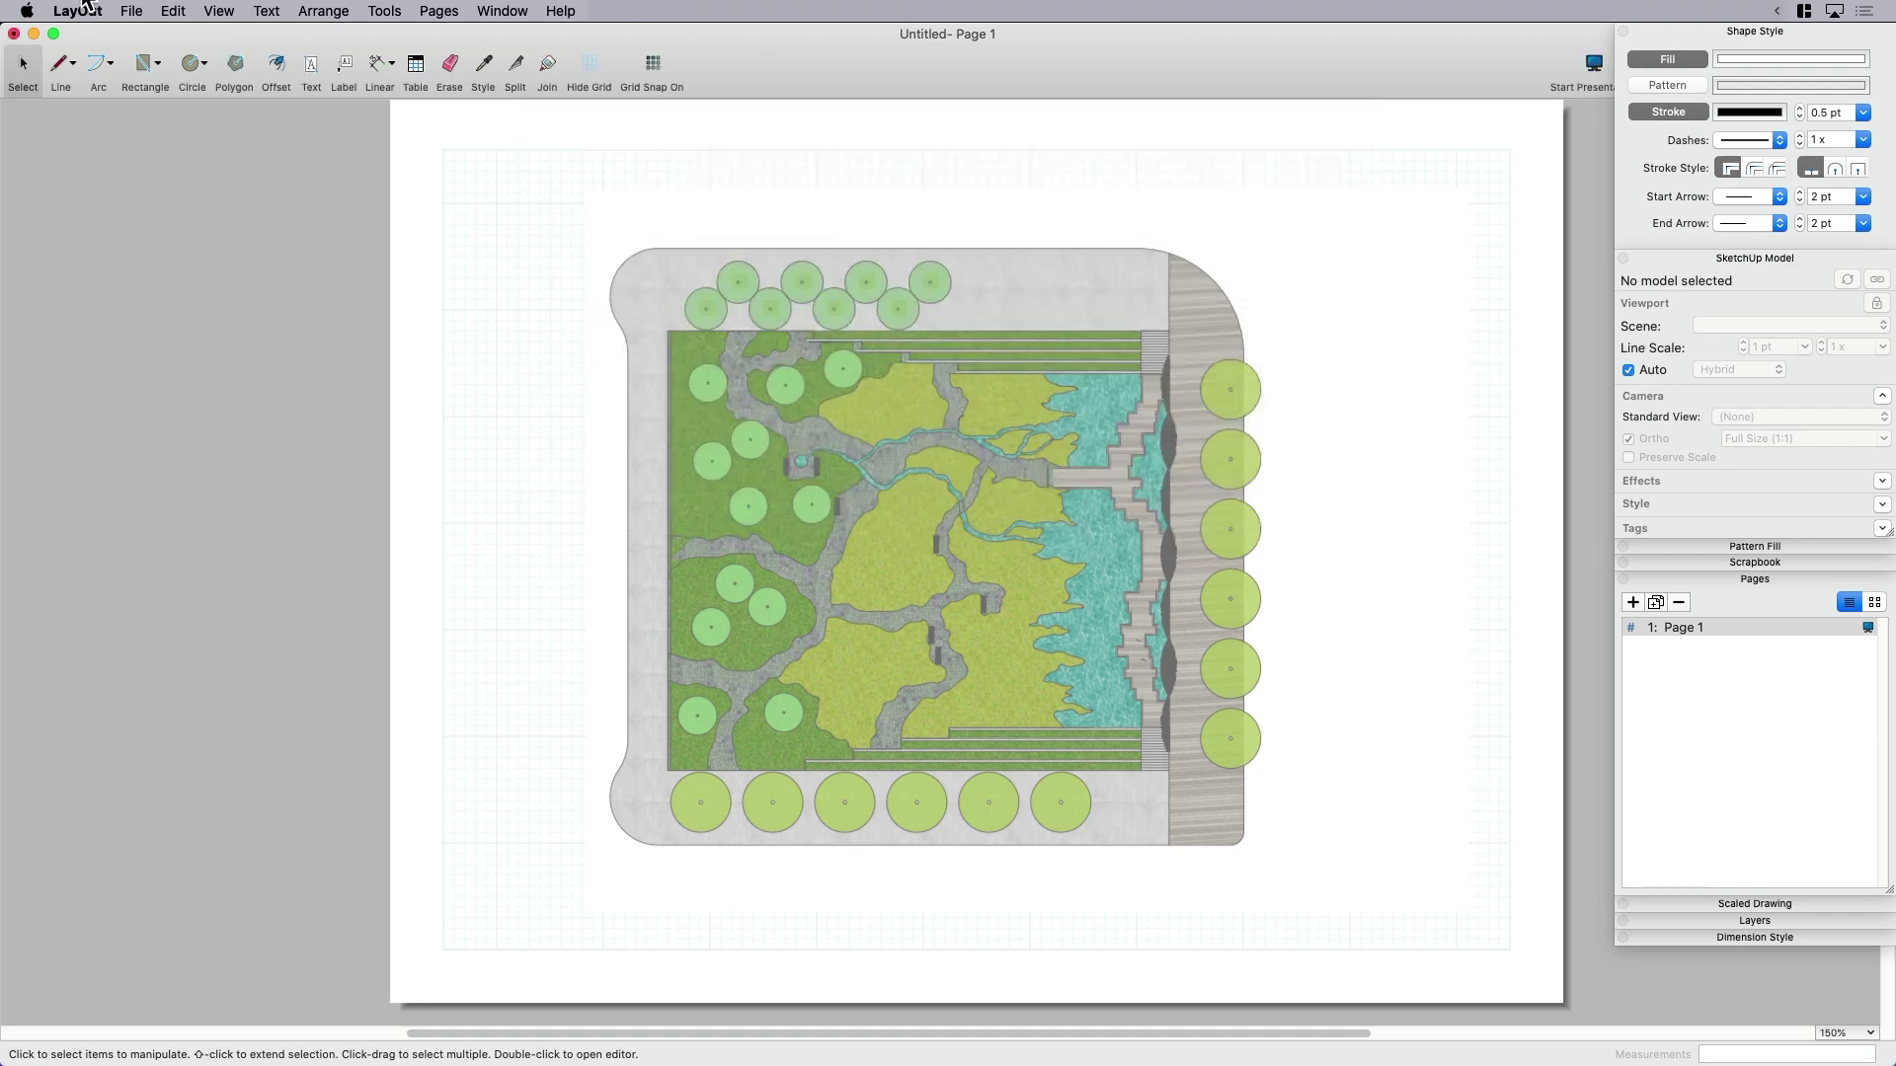
Open the exported 40sc-fmLO.pdf from the Desktop folder in Preview, then close it
{"action": "key", "text": "super+Tab"}
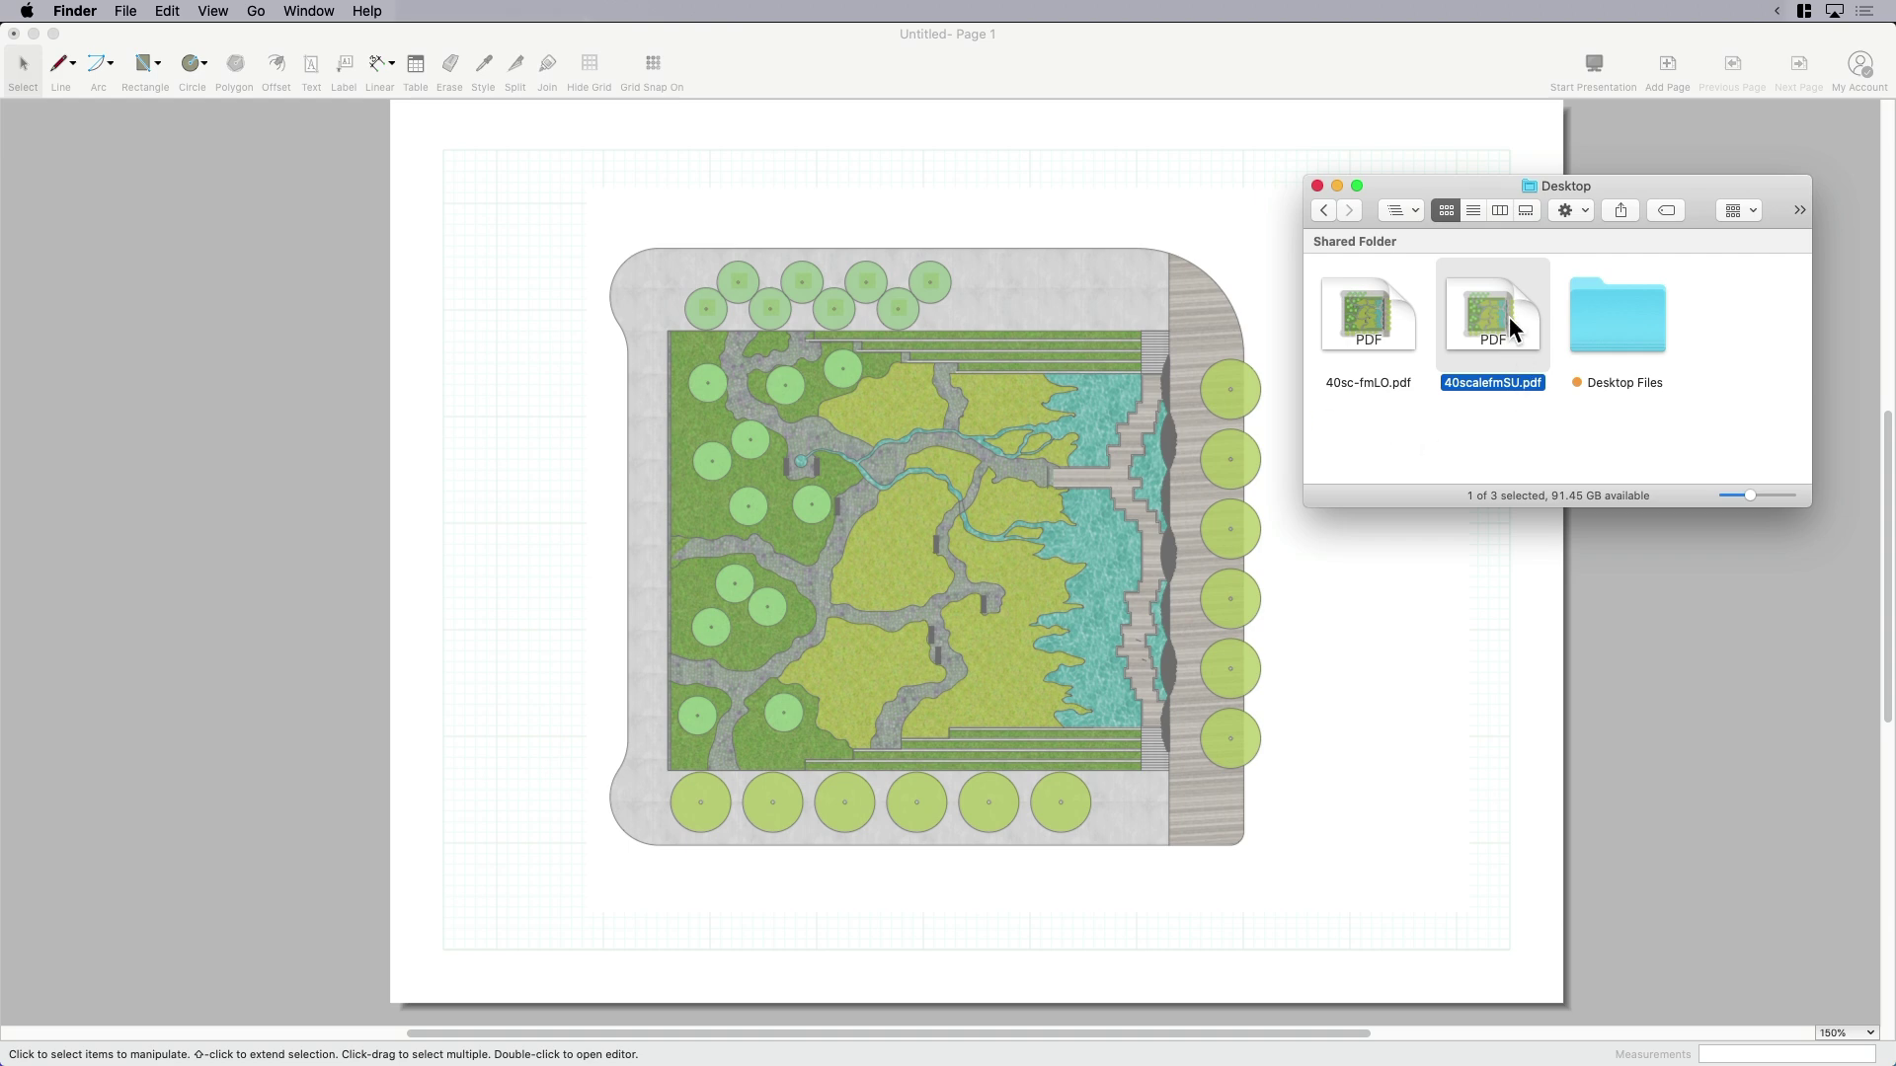
{"action": "left_click", "coordinate": [1366, 333]}
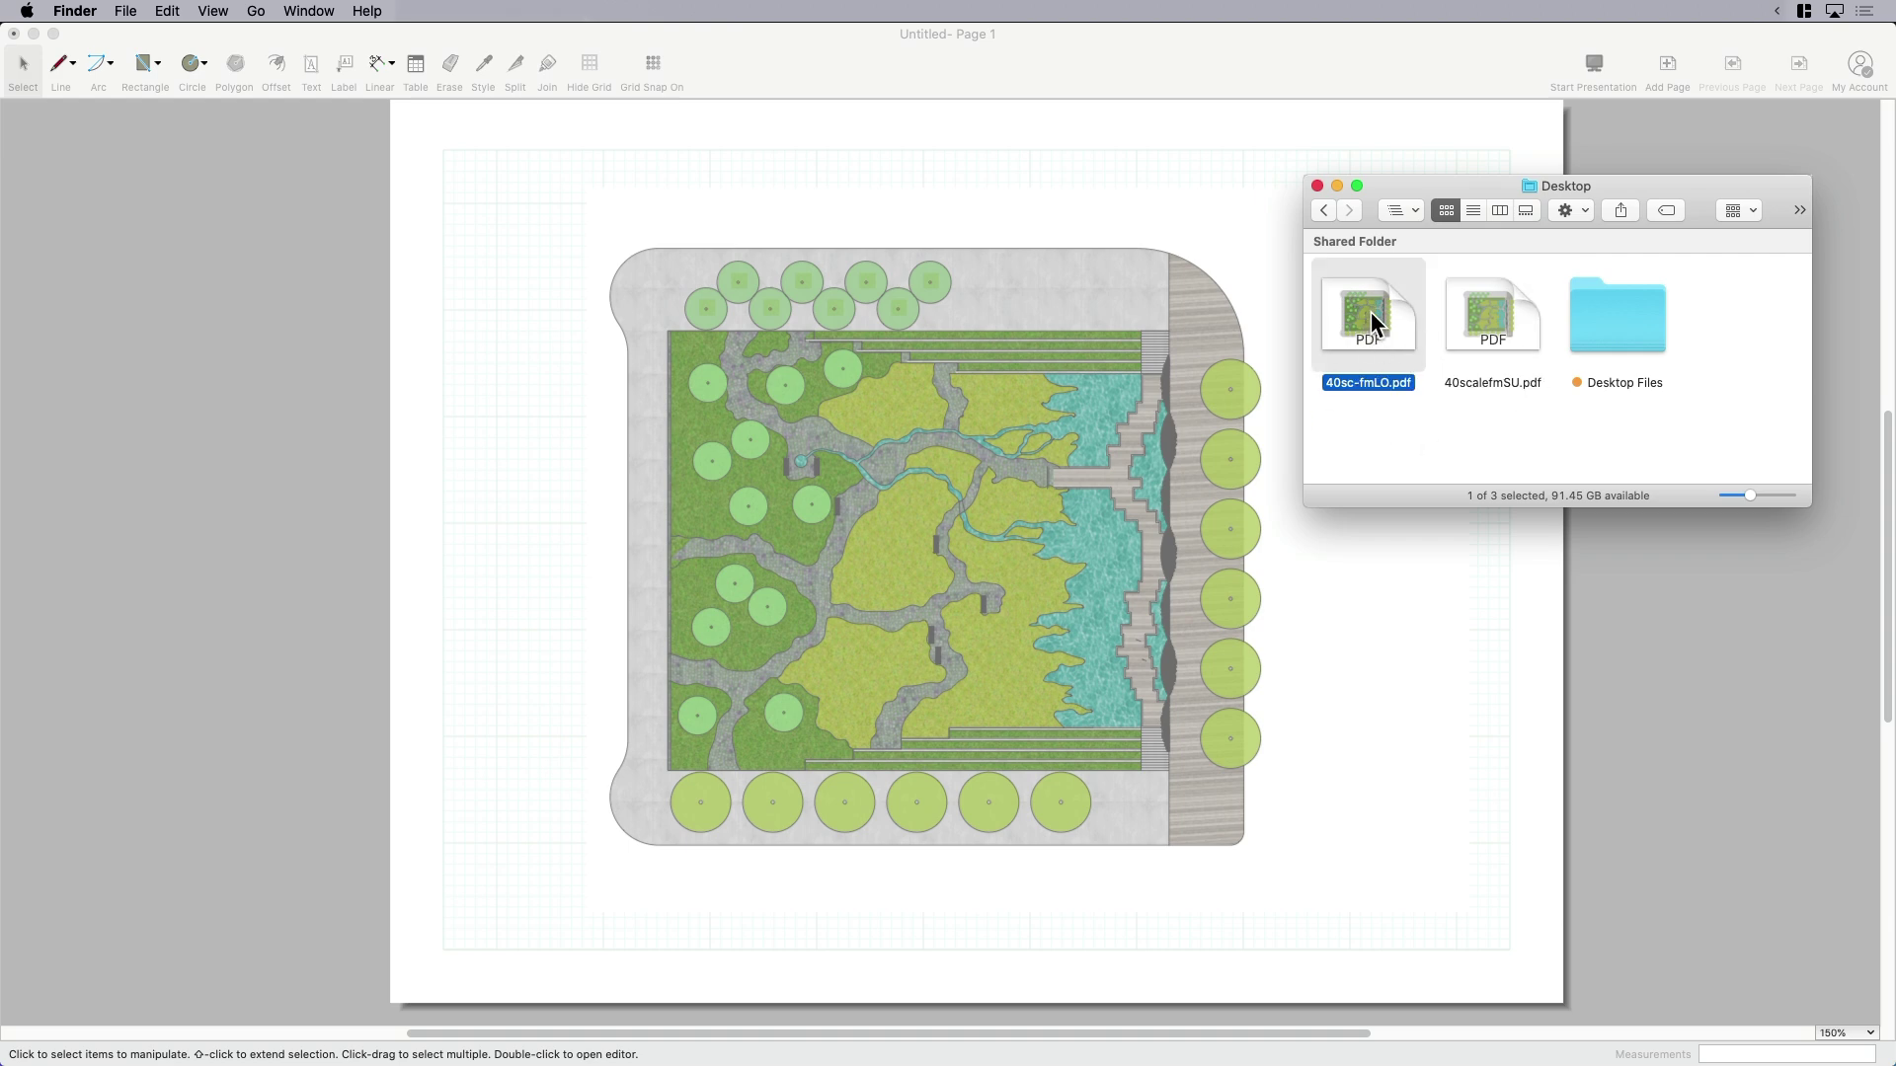
{"action": "double_click", "coordinate": [1370, 310]}
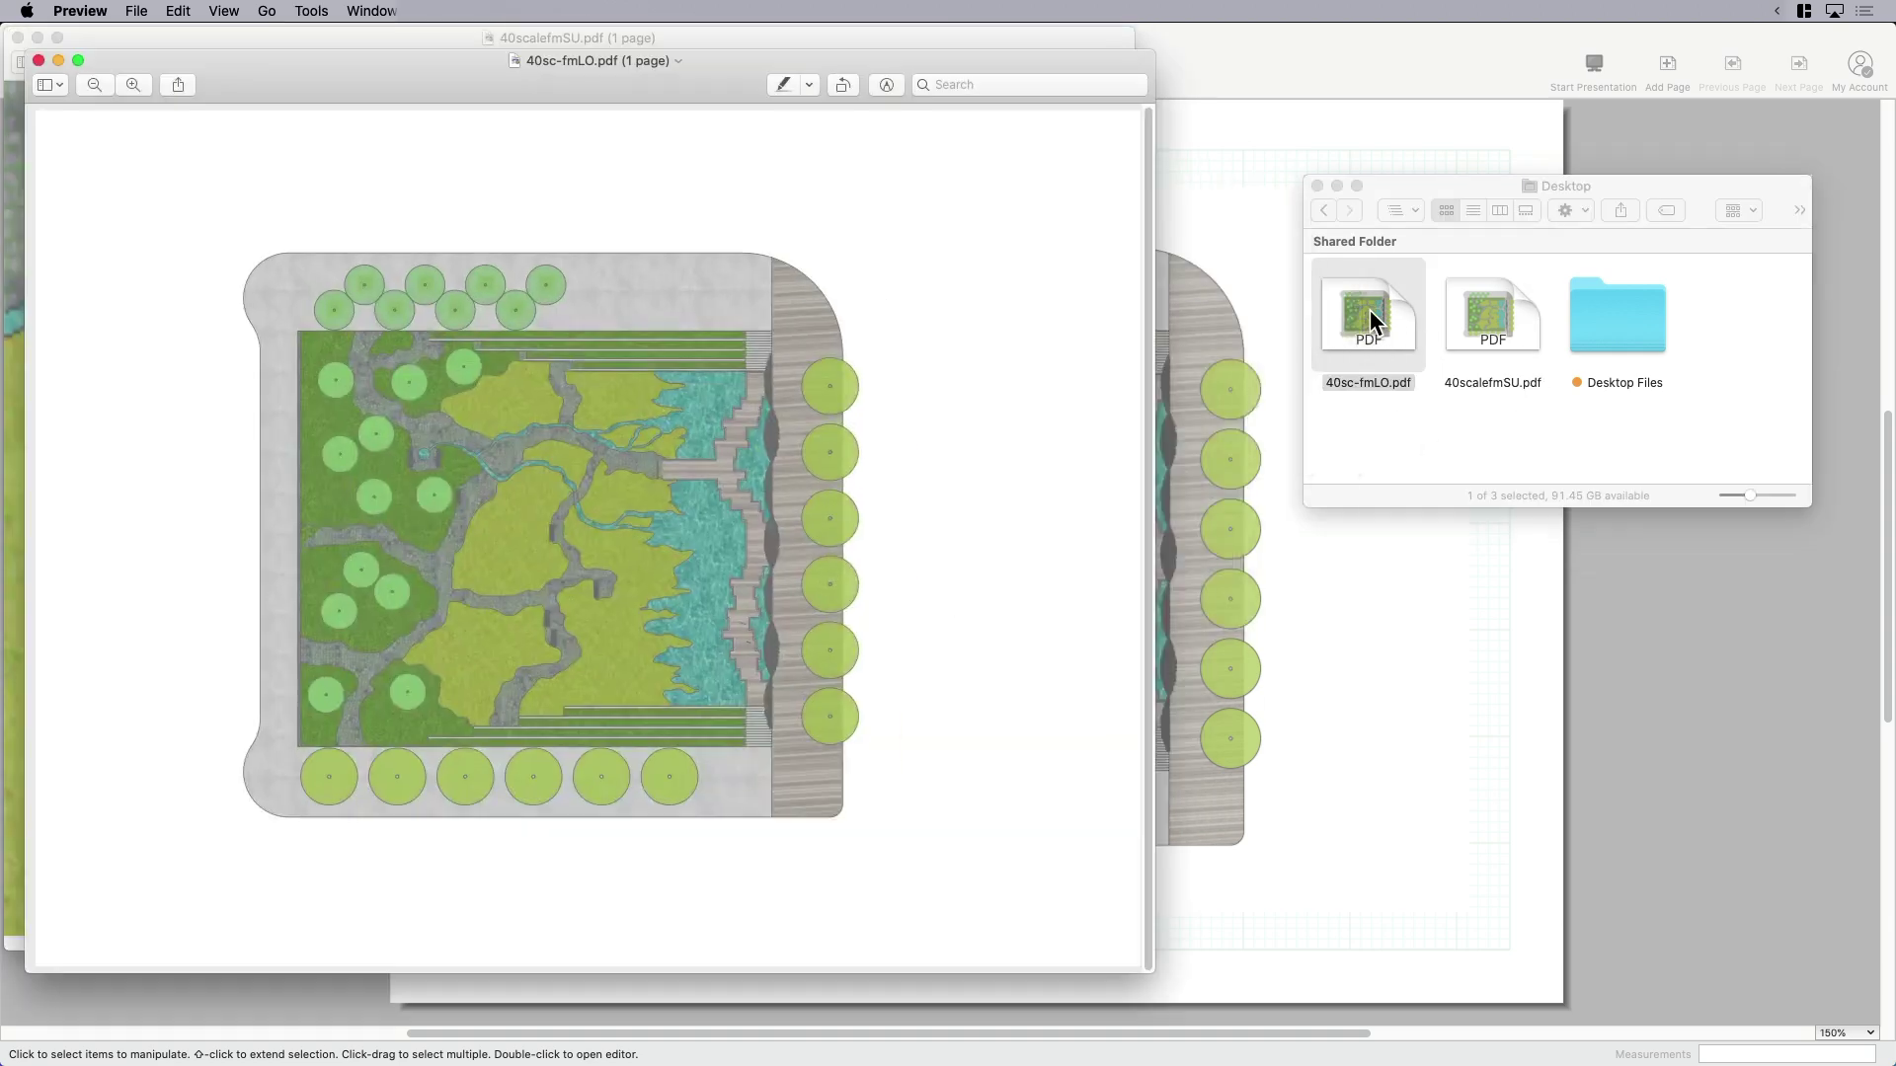
{"action": "left_click", "coordinate": [39, 60]}
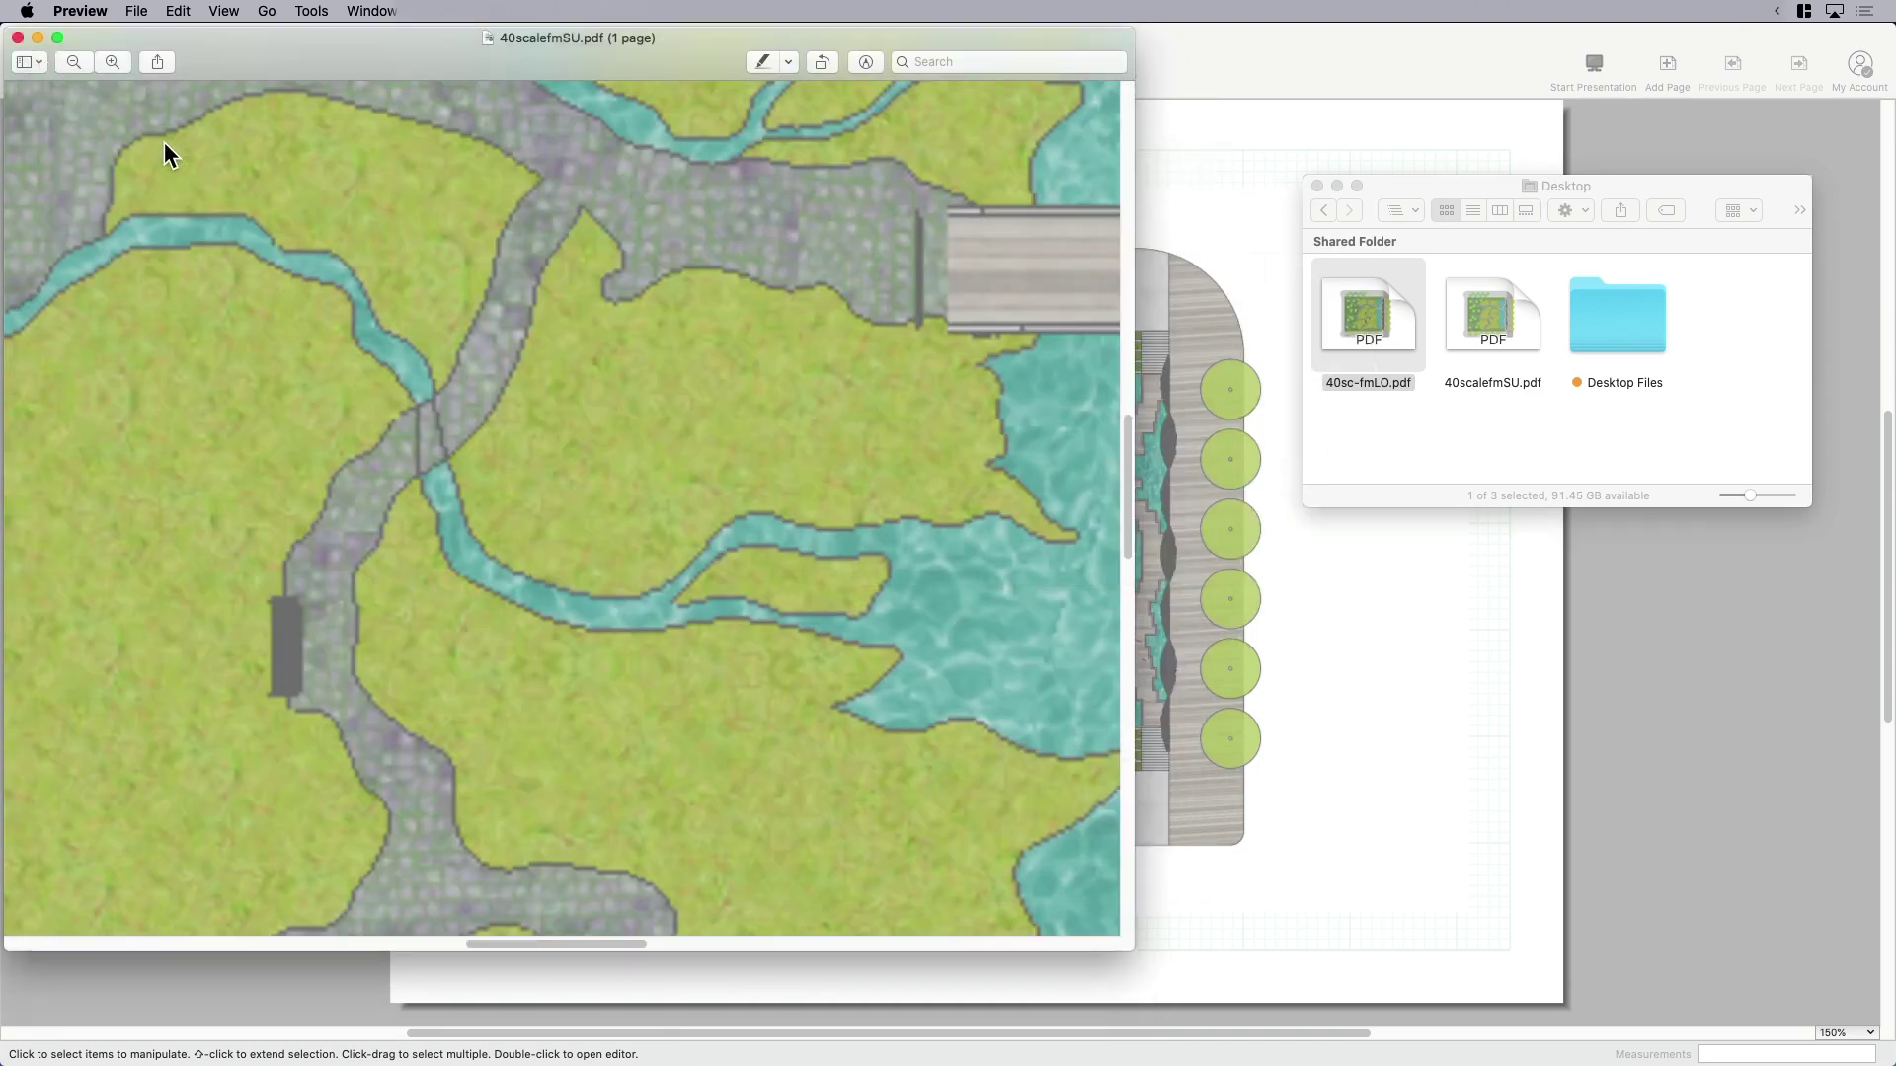
Zoom 40scalefmSU.pdf out to the whole plan, shift its window right, and show page thumbnails
{"action": "scroll", "coordinate": [533, 453], "scroll_direction": "down", "scroll_amount": 3}
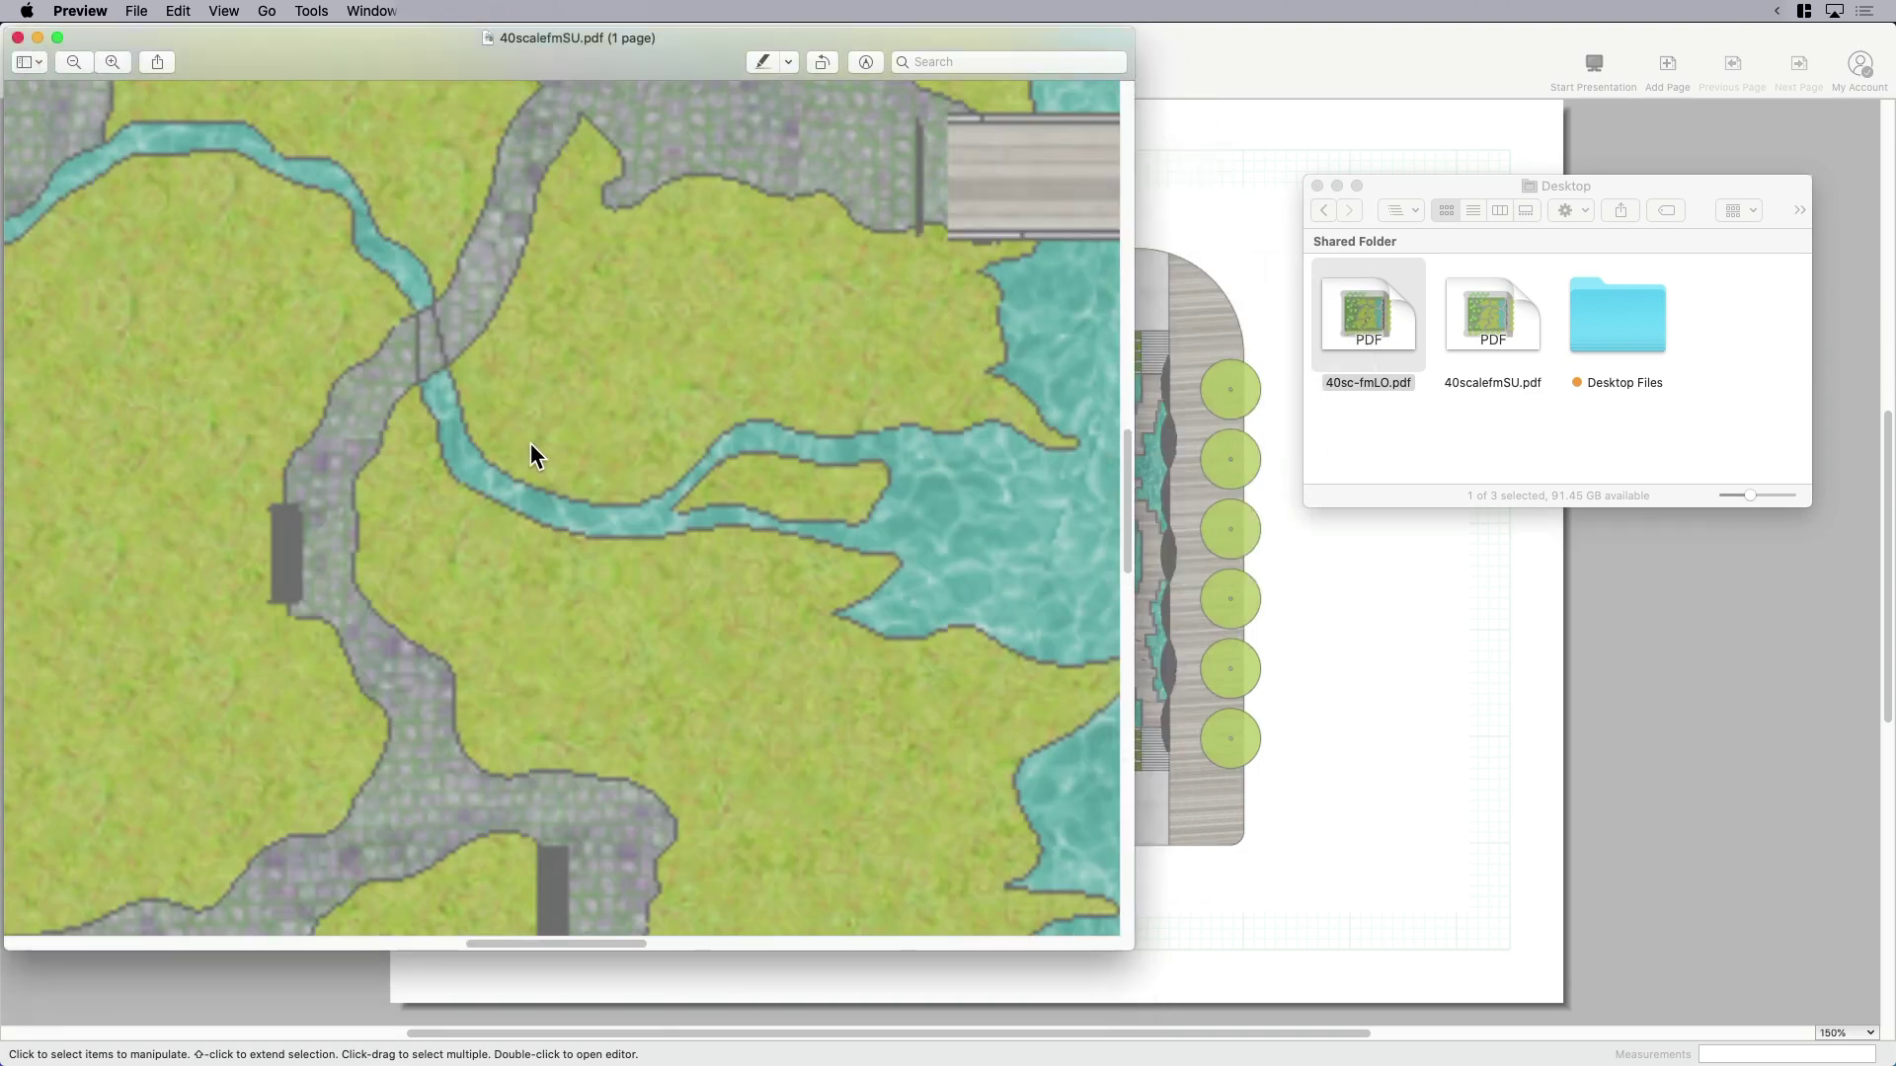
{"action": "left_click", "coordinate": [73, 62]}
{"action": "left_click", "coordinate": [73, 63]}
{"action": "left_click", "coordinate": [73, 62]}
{"action": "left_click_drag", "start_coordinate": [266, 46], "coordinate": [405, 55]}
{"action": "left_click", "coordinate": [168, 71]}
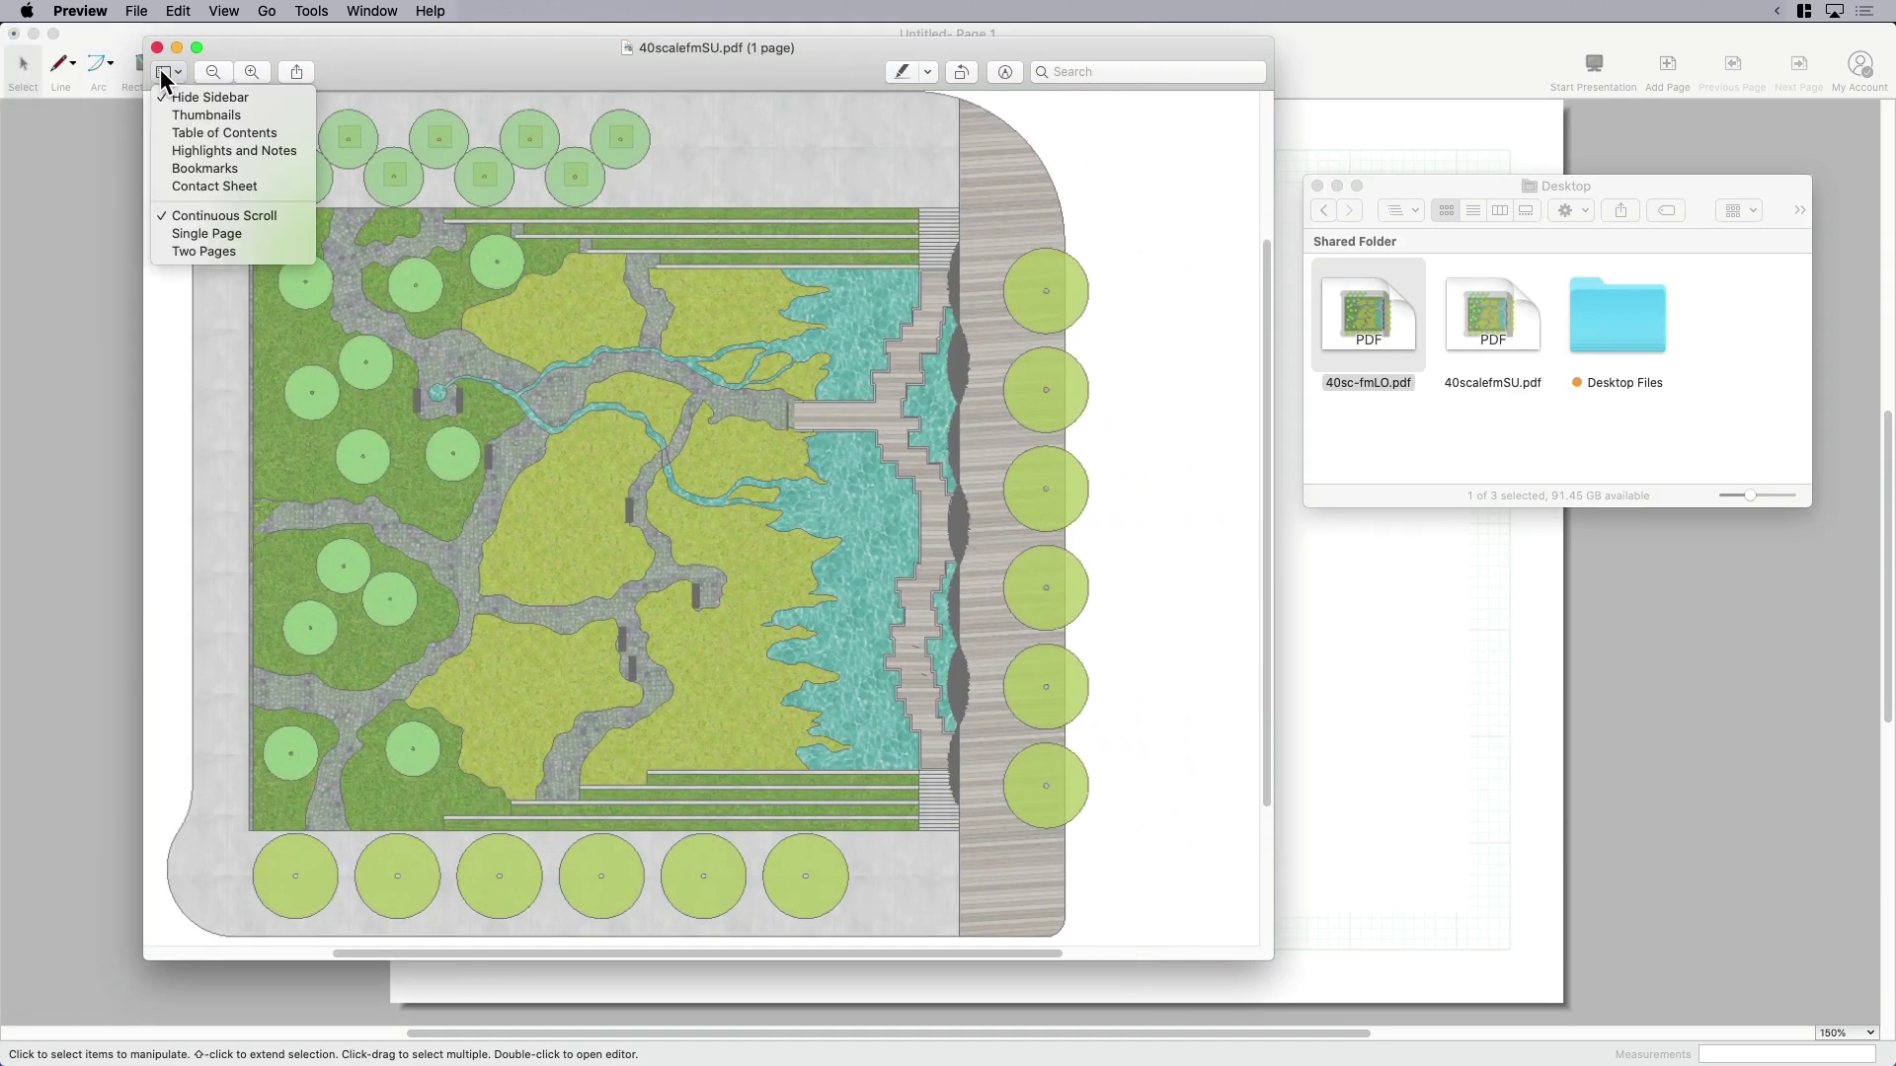
{"action": "left_click", "coordinate": [205, 128]}
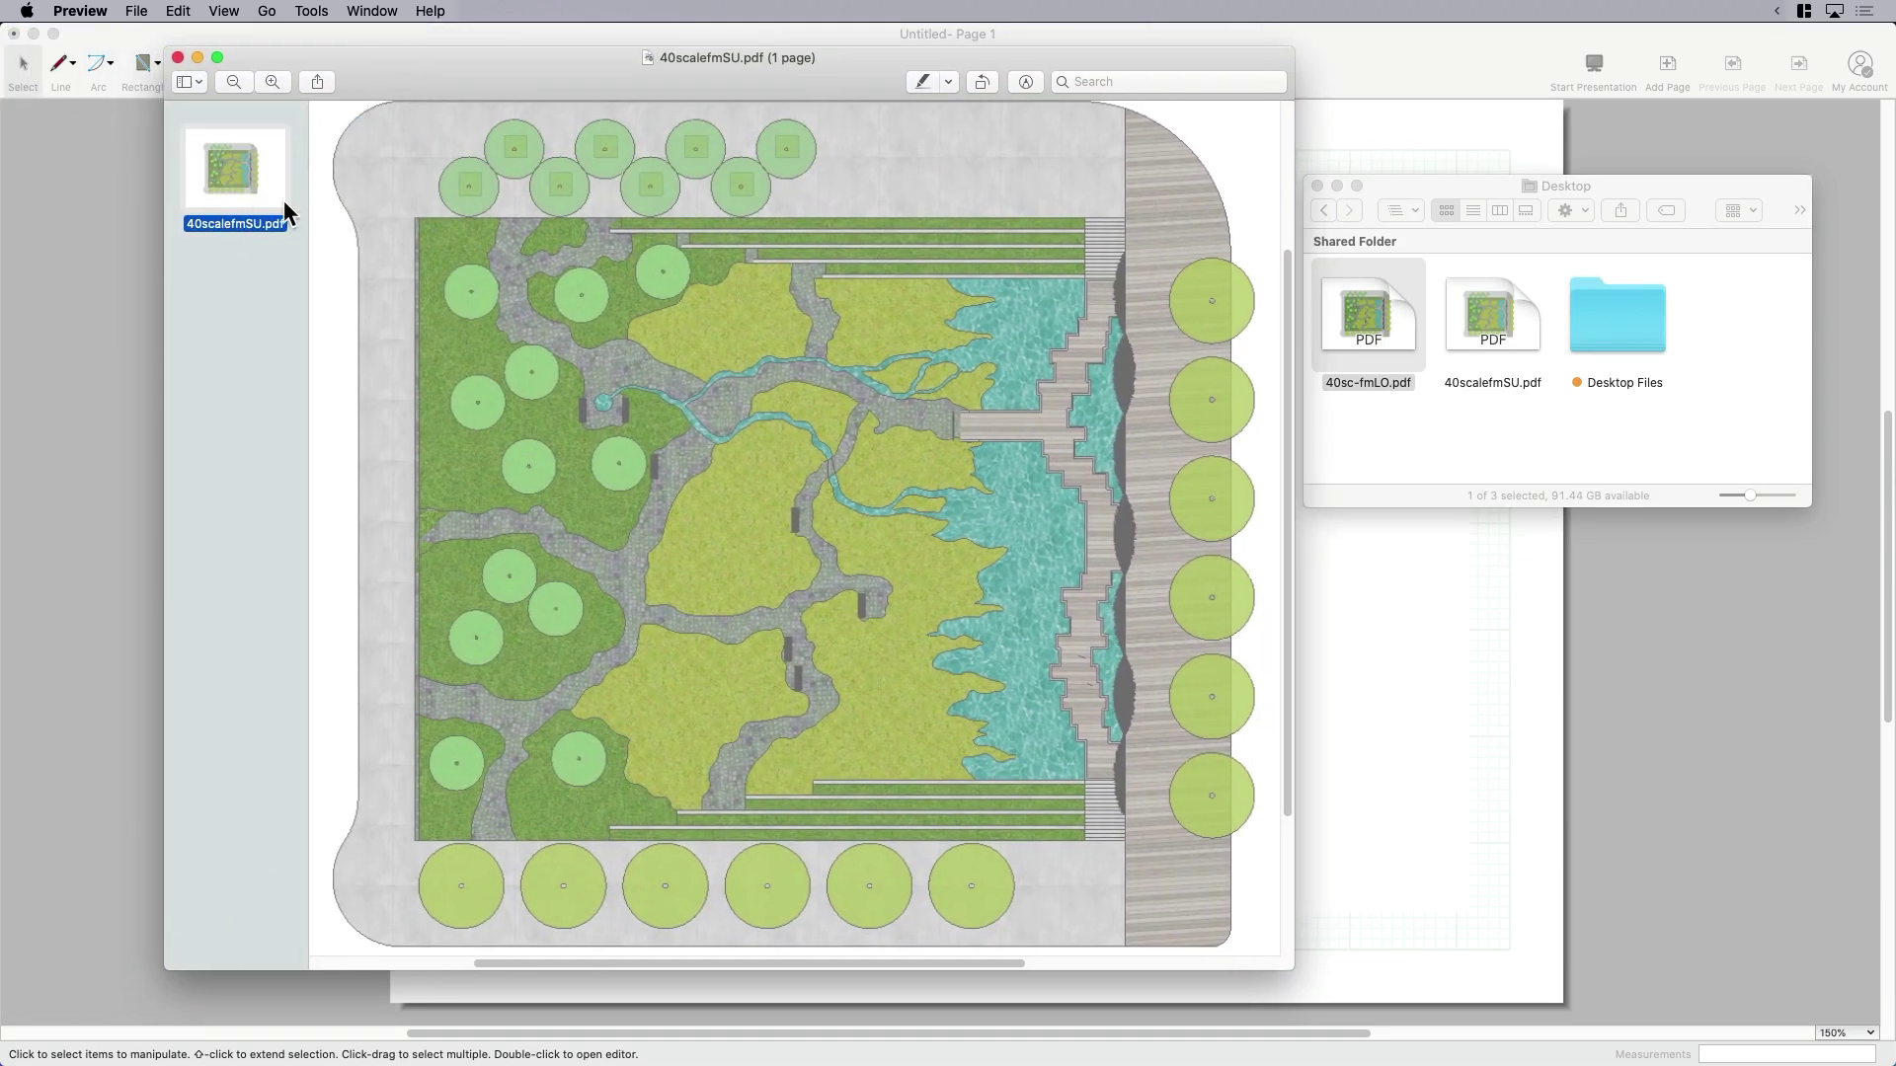
Drag 40sc-fmLO.pdf into the thumbnail sidebar to add it as page 2 of 40scalefmSU.pdf
{"action": "left_click", "coordinate": [1424, 403]}
{"action": "left_click_drag", "start_coordinate": [1372, 311], "coordinate": [253, 312]}
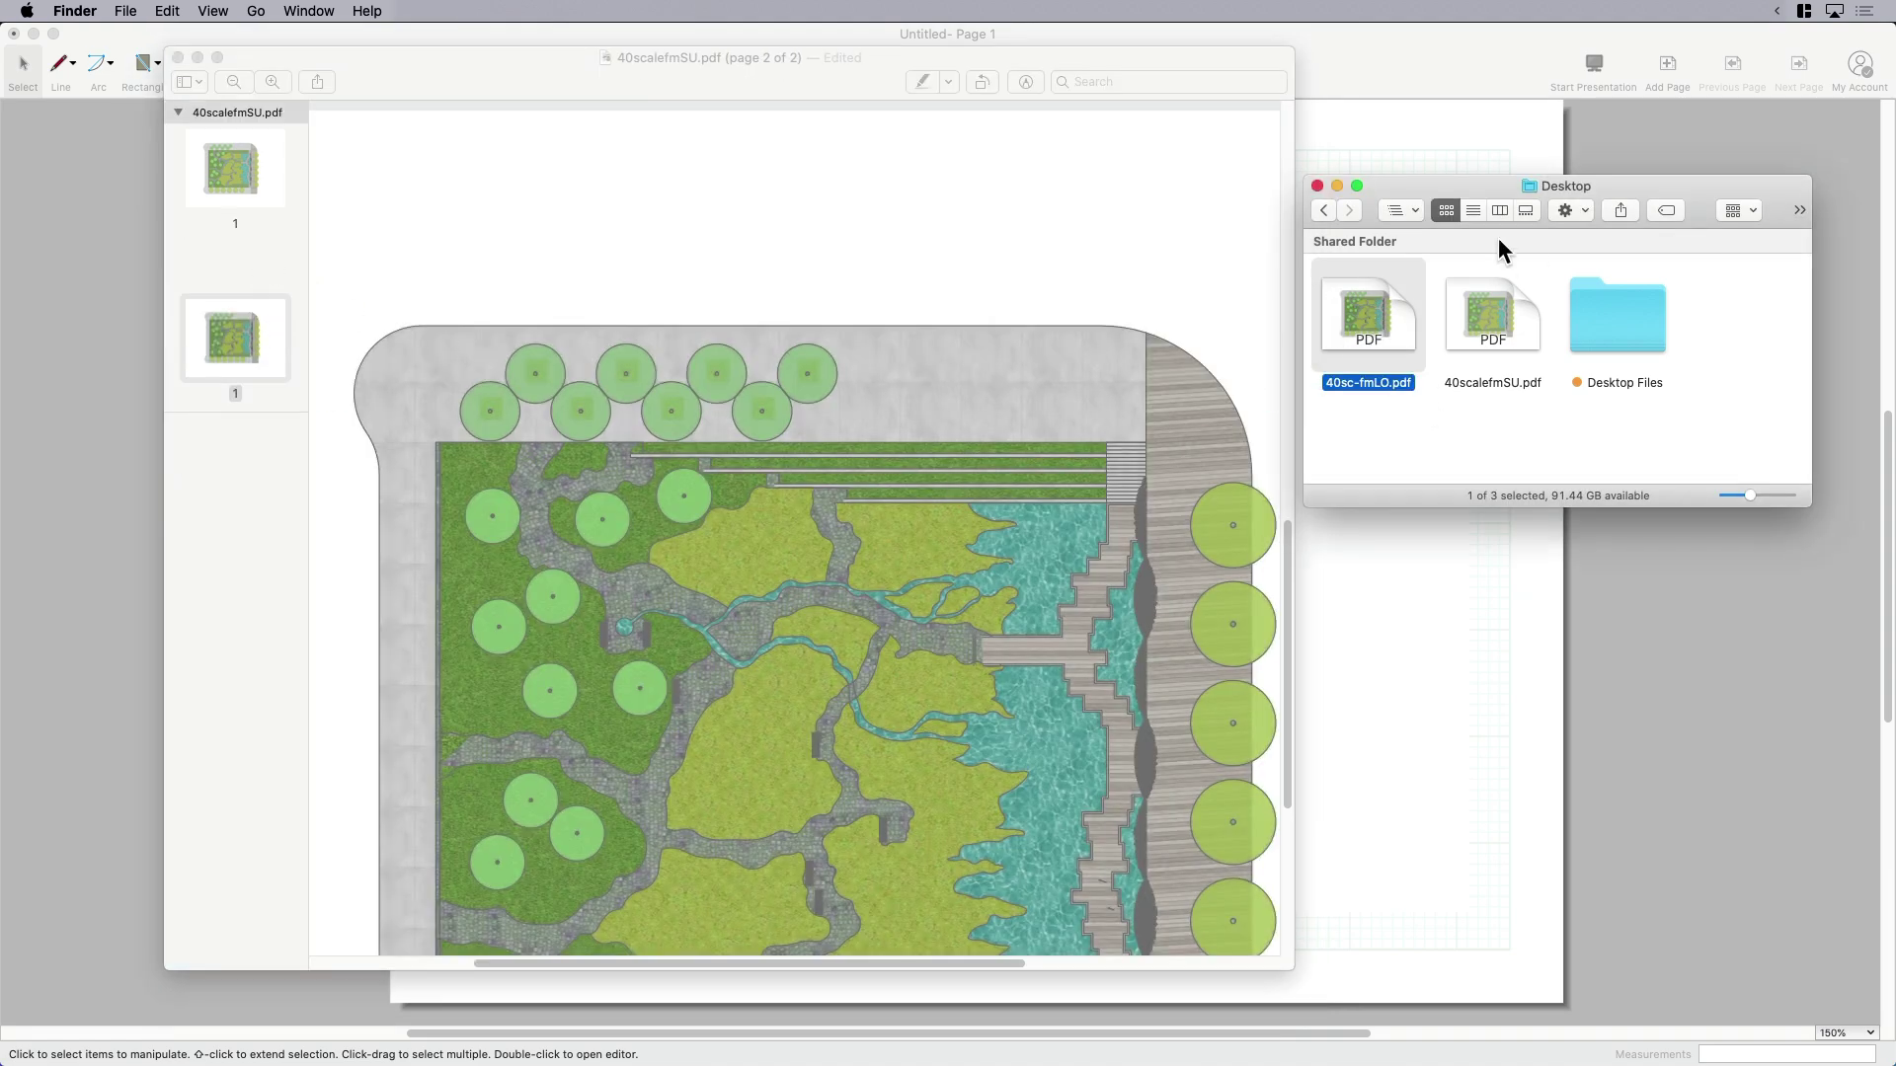
{"action": "left_click_drag", "start_coordinate": [1370, 181], "coordinate": [1436, 203]}
{"action": "left_click", "coordinate": [1027, 378]}
{"action": "scroll", "coordinate": [1025, 378], "scroll_direction": "down", "scroll_amount": 2}
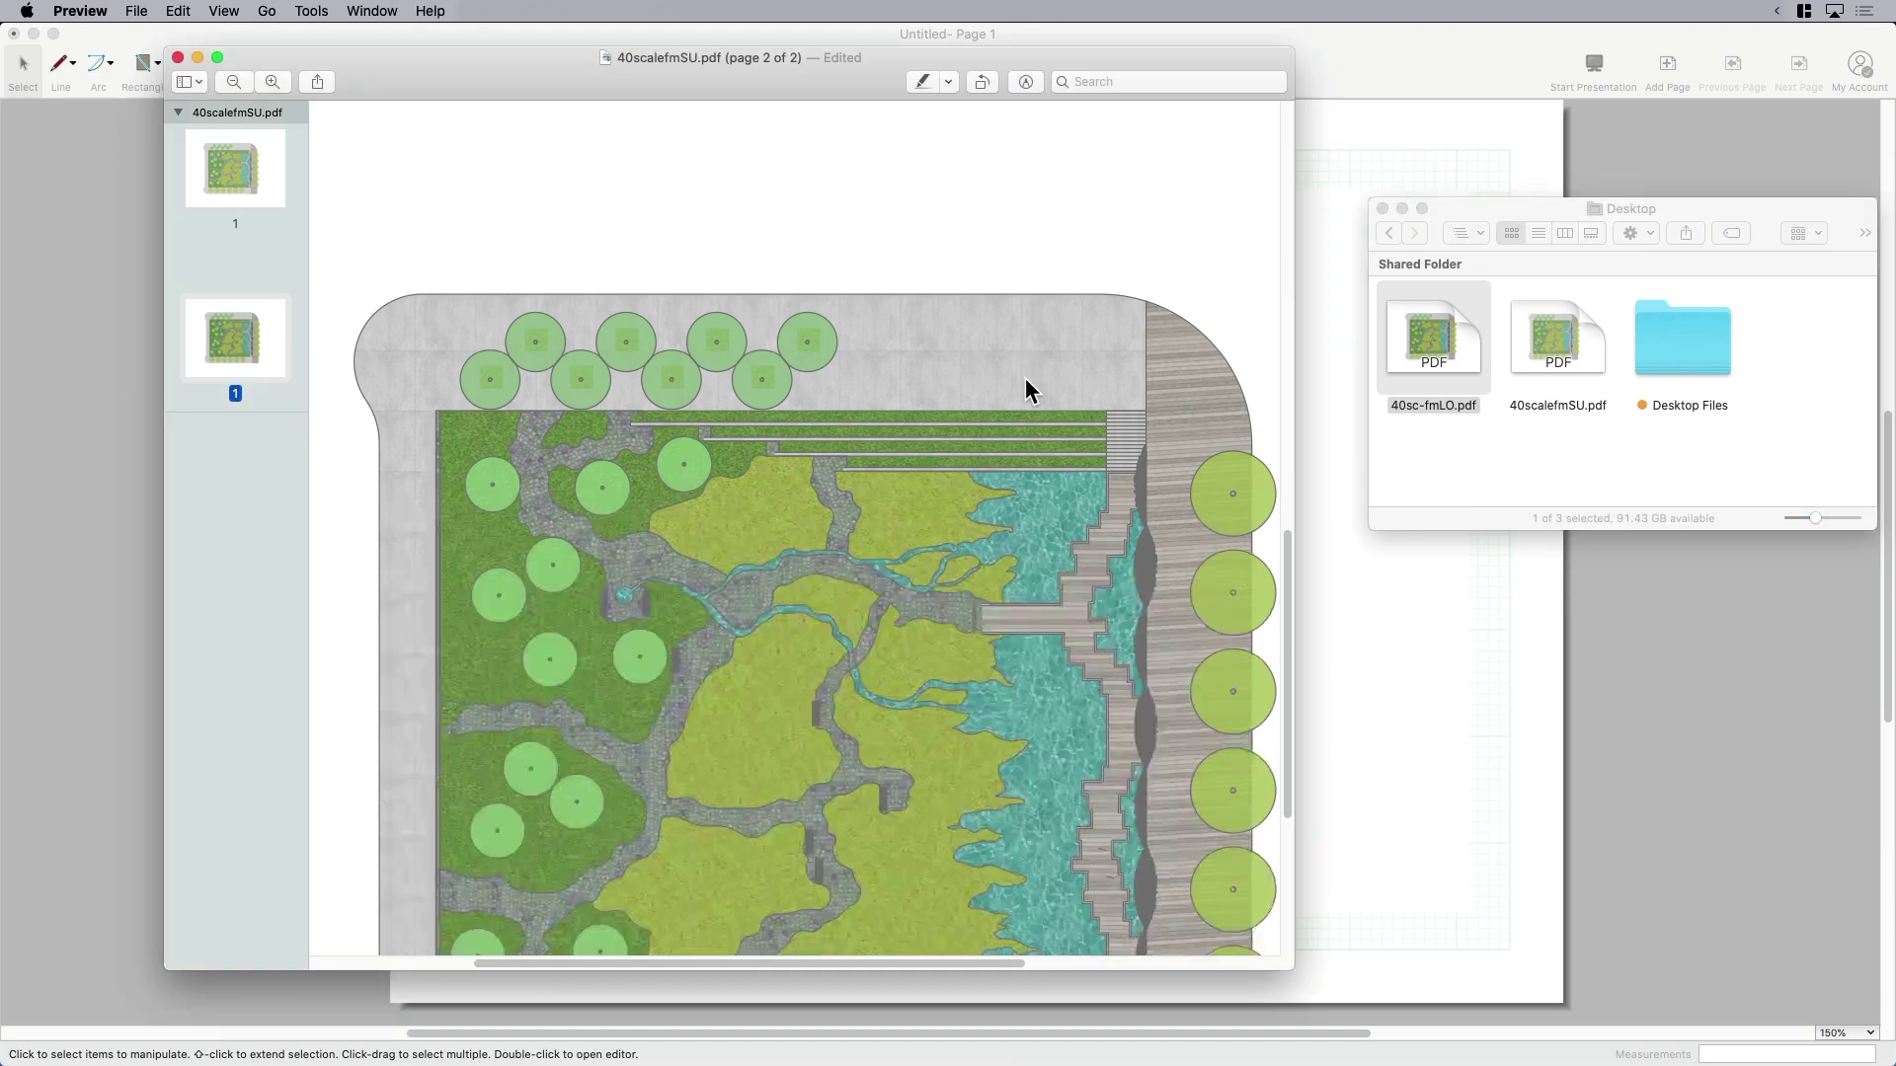
View page 1, then page 2, zooming in to compare their edge quality
{"action": "left_click", "coordinate": [217, 168]}
{"action": "scroll", "coordinate": [892, 545], "scroll_direction": "down", "scroll_amount": 2}
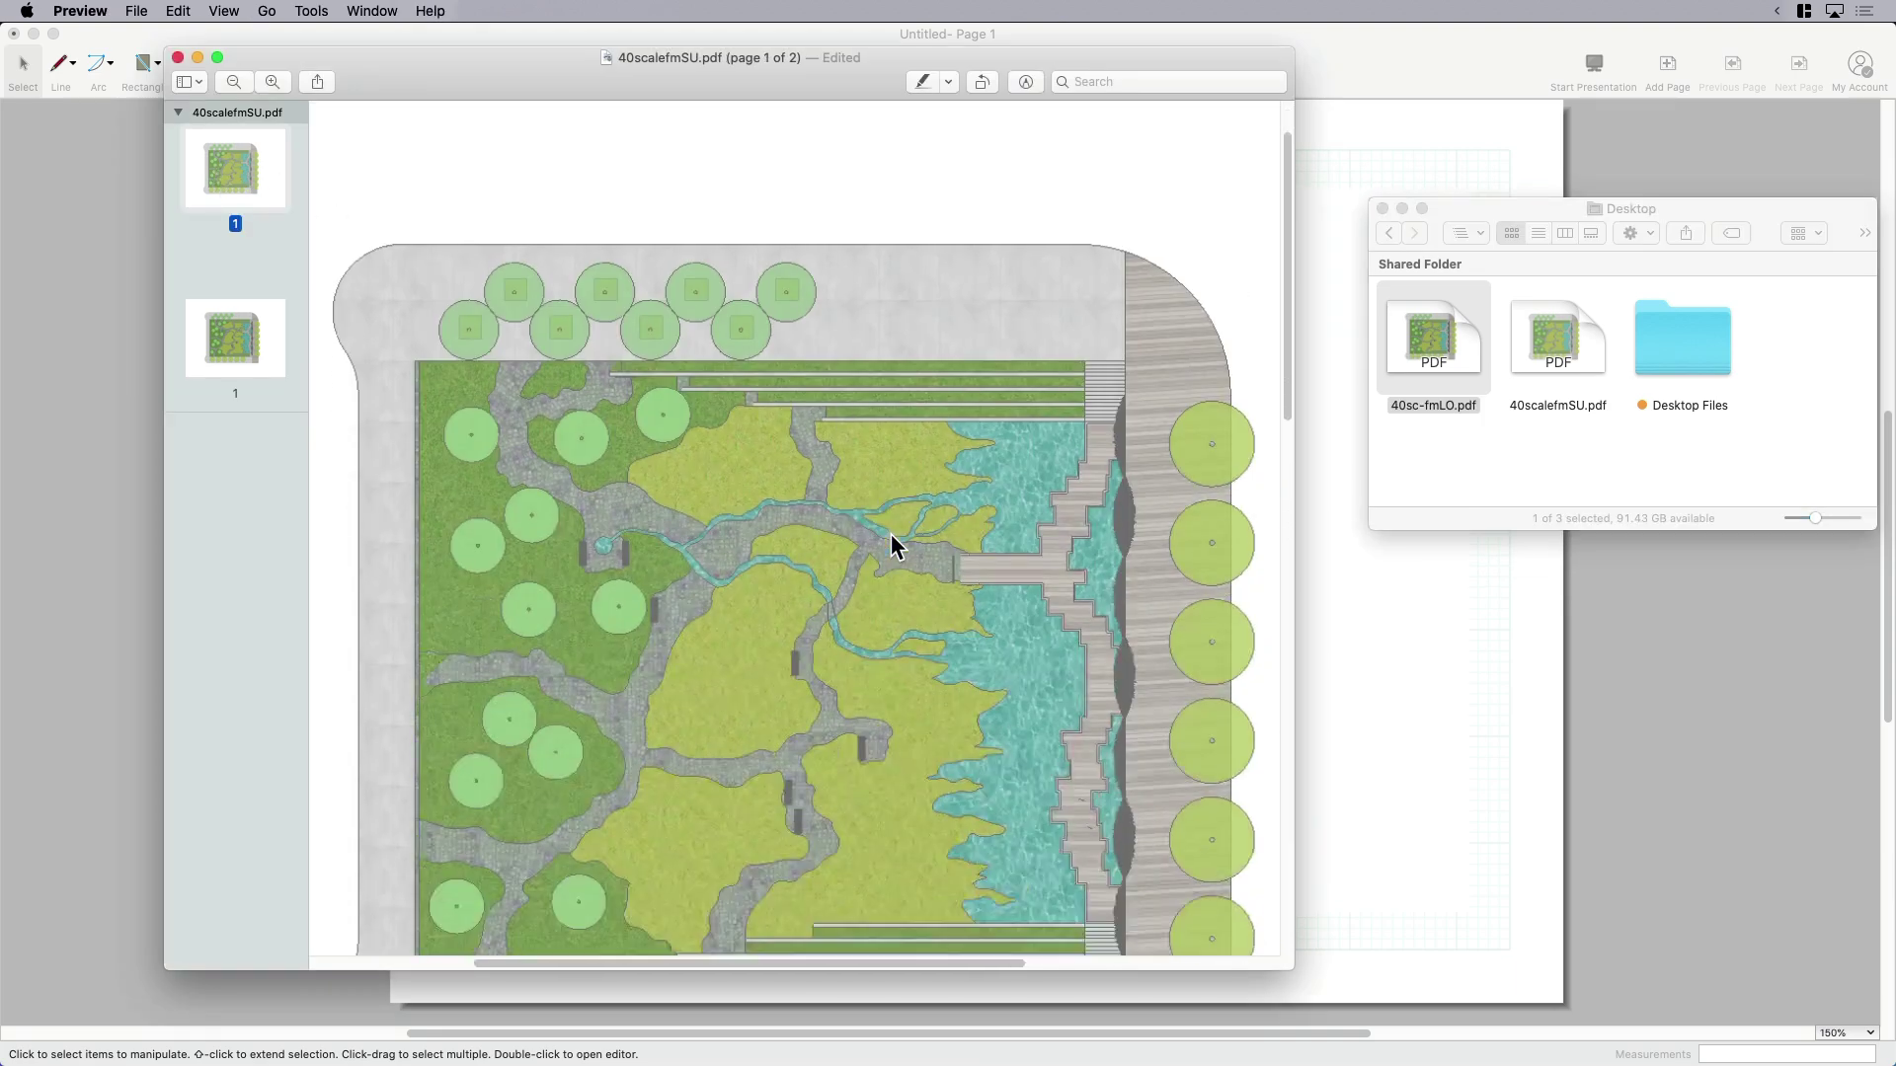
{"action": "scroll", "coordinate": [891, 545], "scroll_direction": "down", "scroll_amount": 2}
{"action": "left_click", "coordinate": [252, 333]}
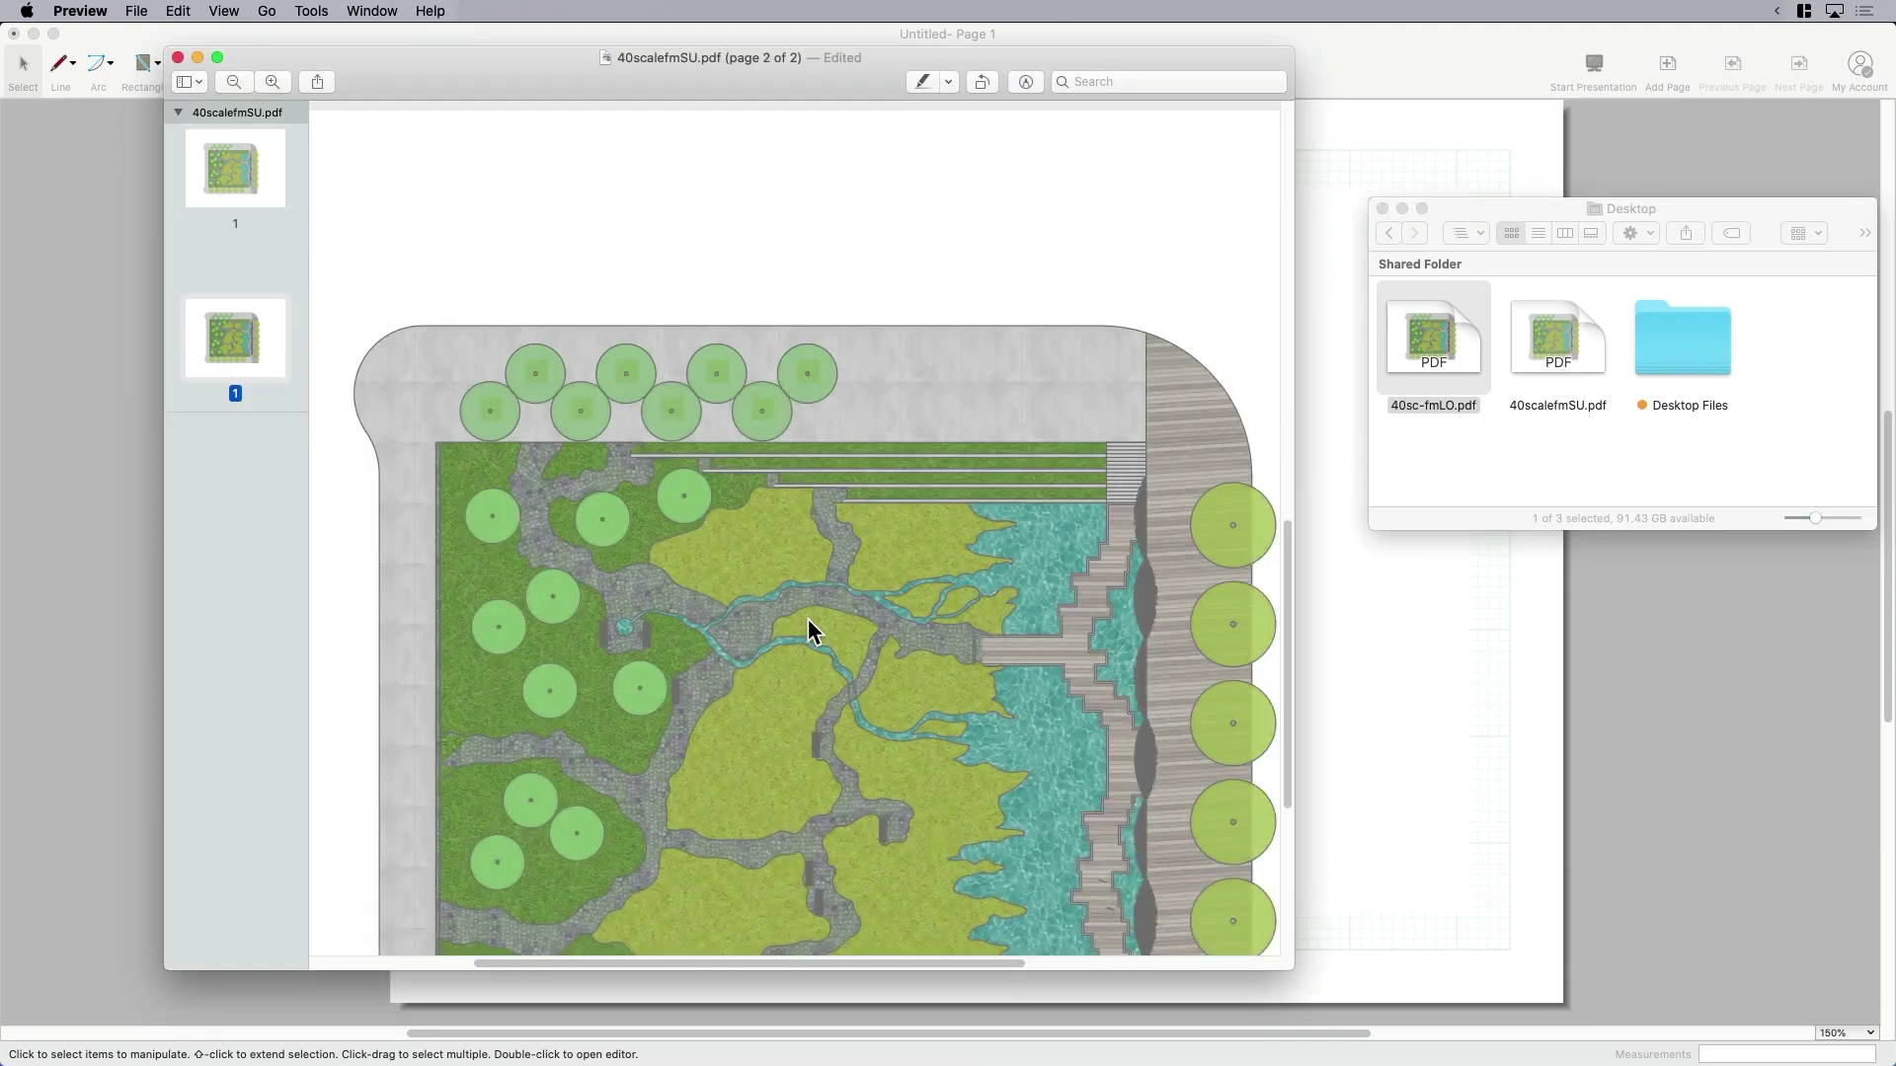
{"action": "scroll", "coordinate": [808, 630], "scroll_direction": "down", "scroll_amount": 4}
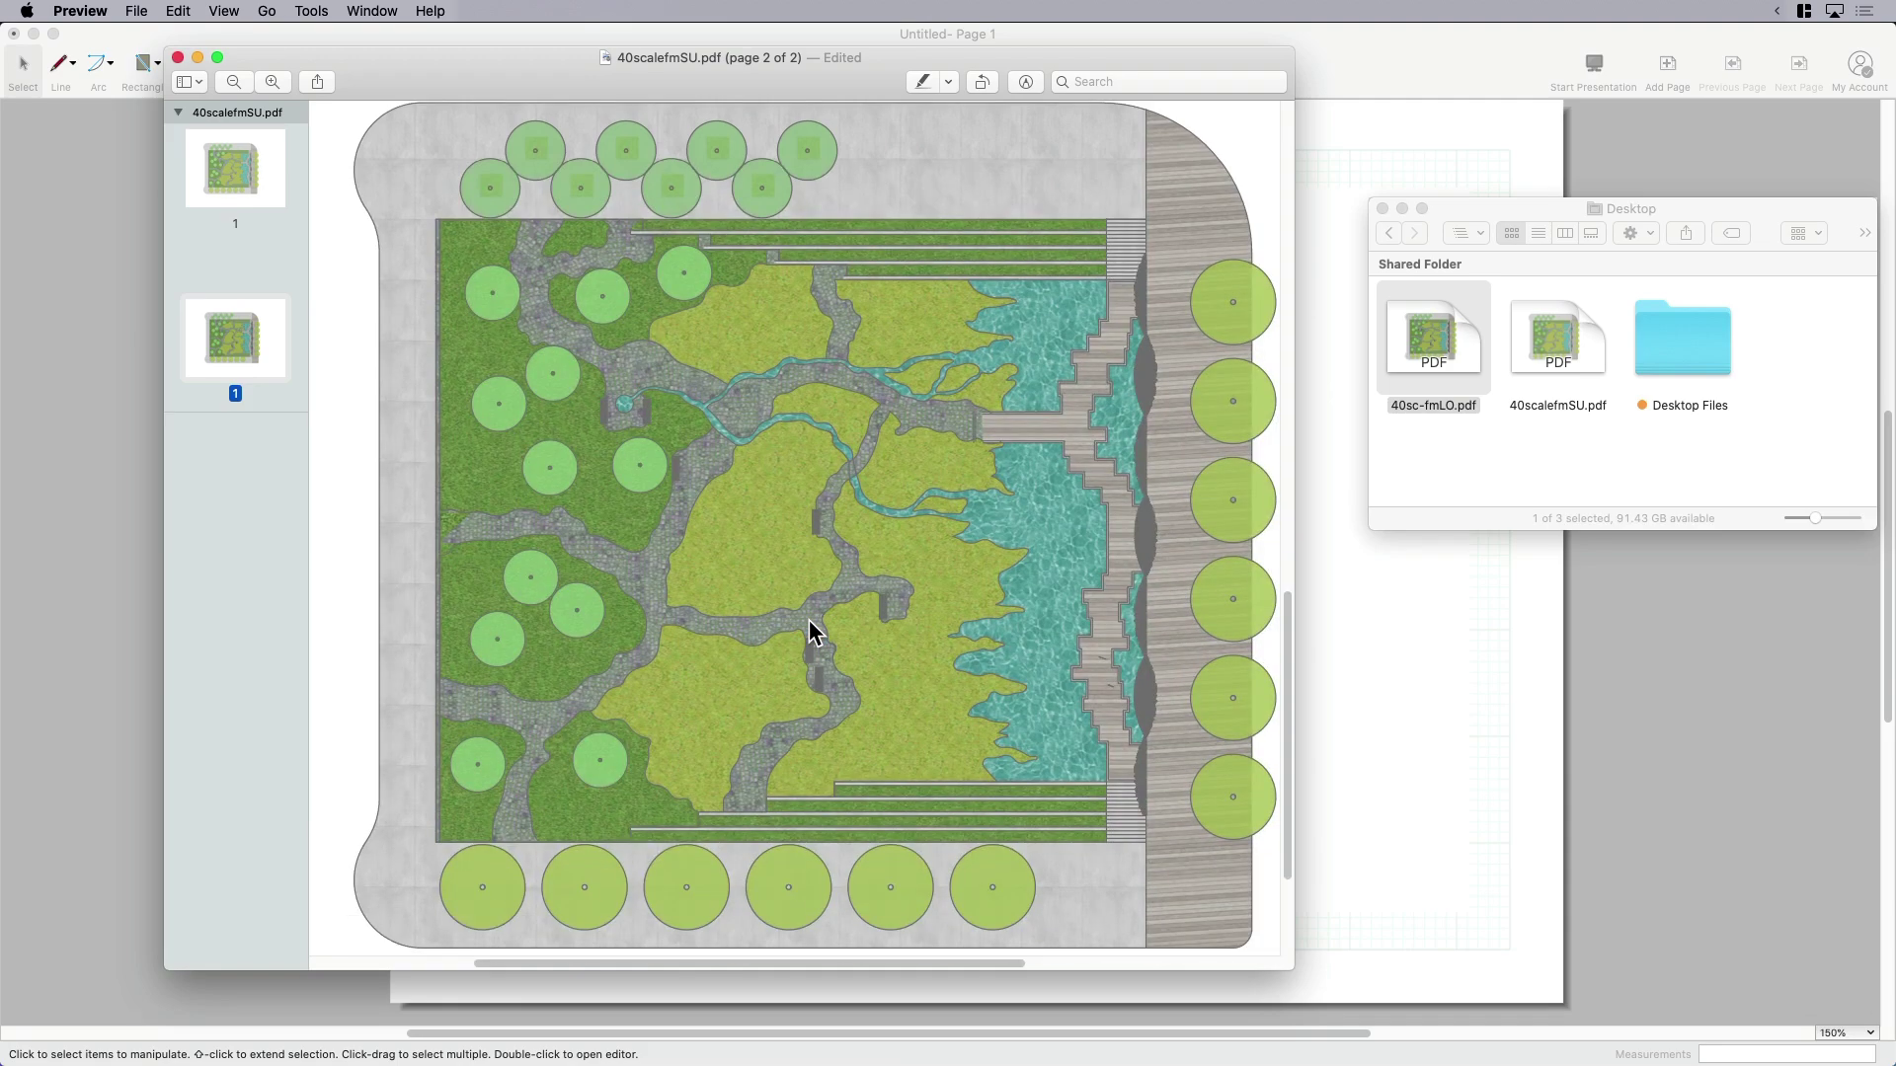
{"action": "scroll", "coordinate": [809, 621], "scroll_direction": "up", "scroll_amount": 10}
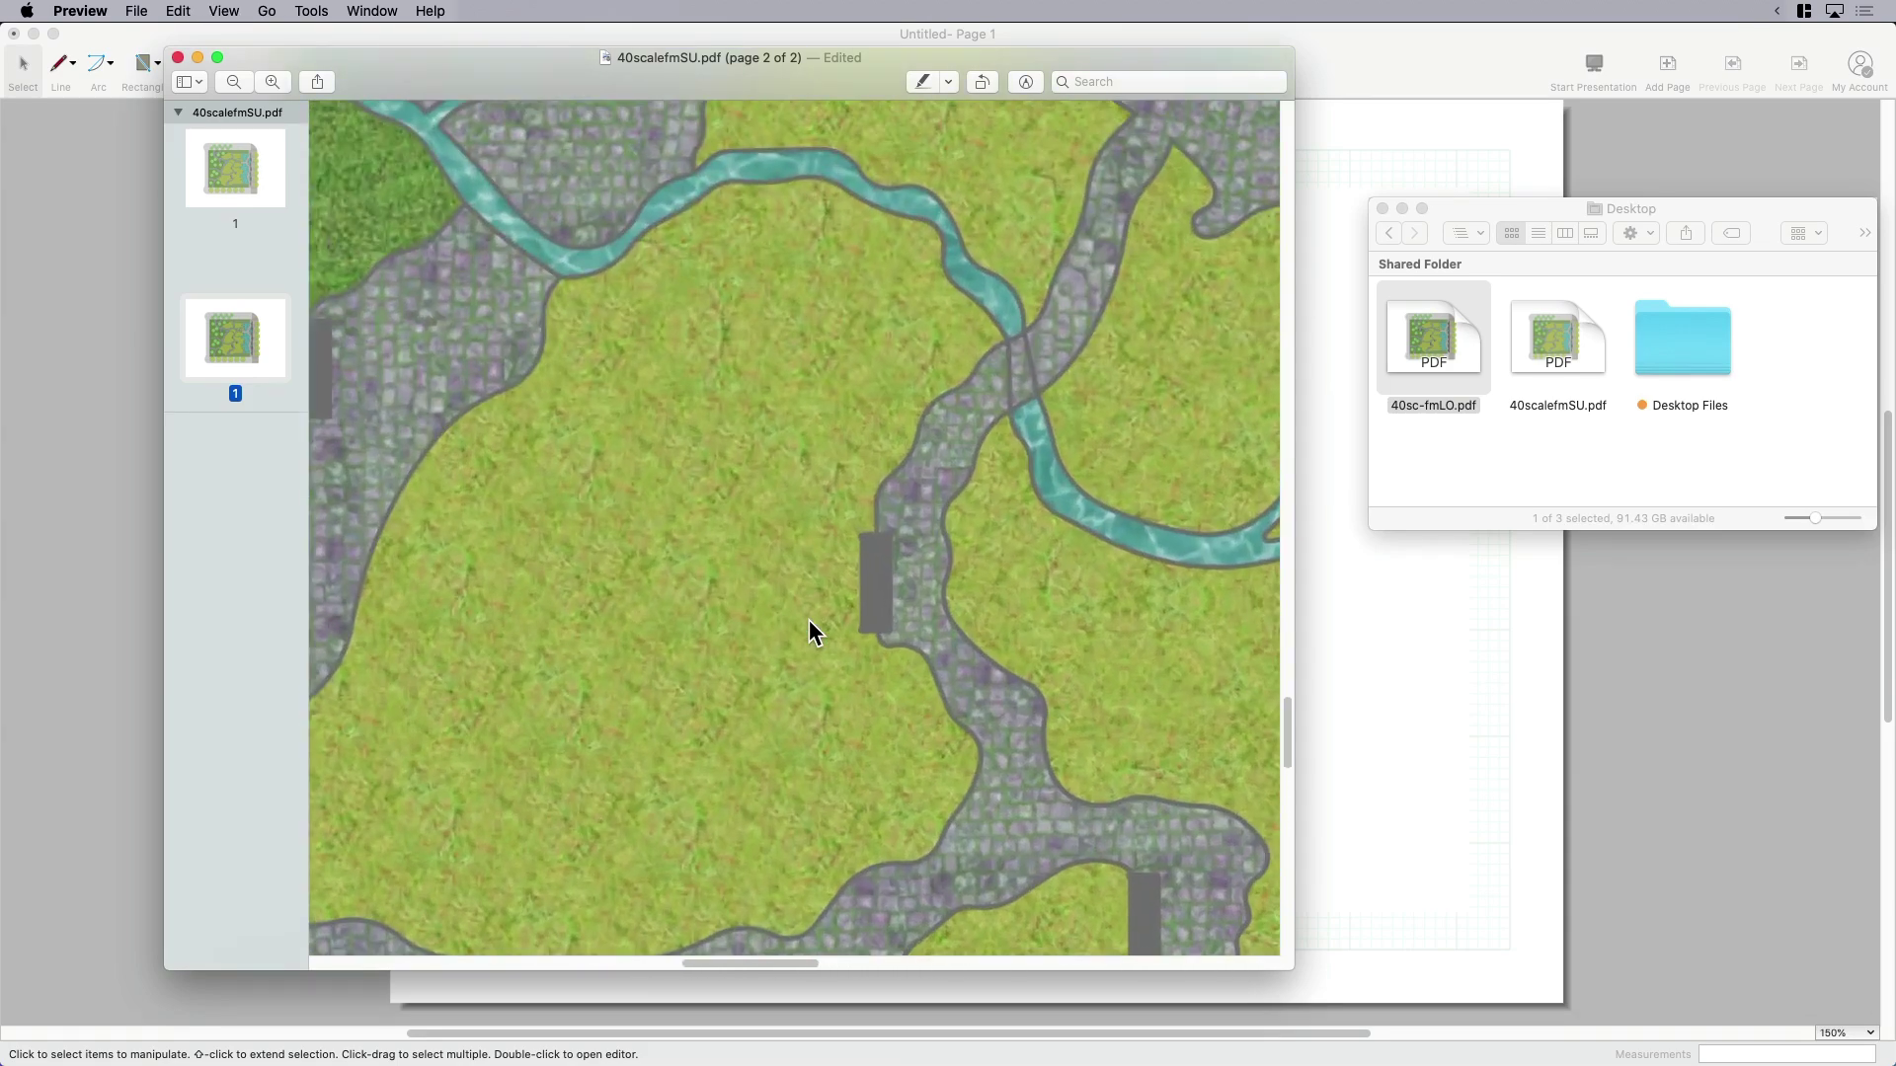
{"action": "scroll", "coordinate": [988, 446], "scroll_direction": "up", "scroll_amount": 12}
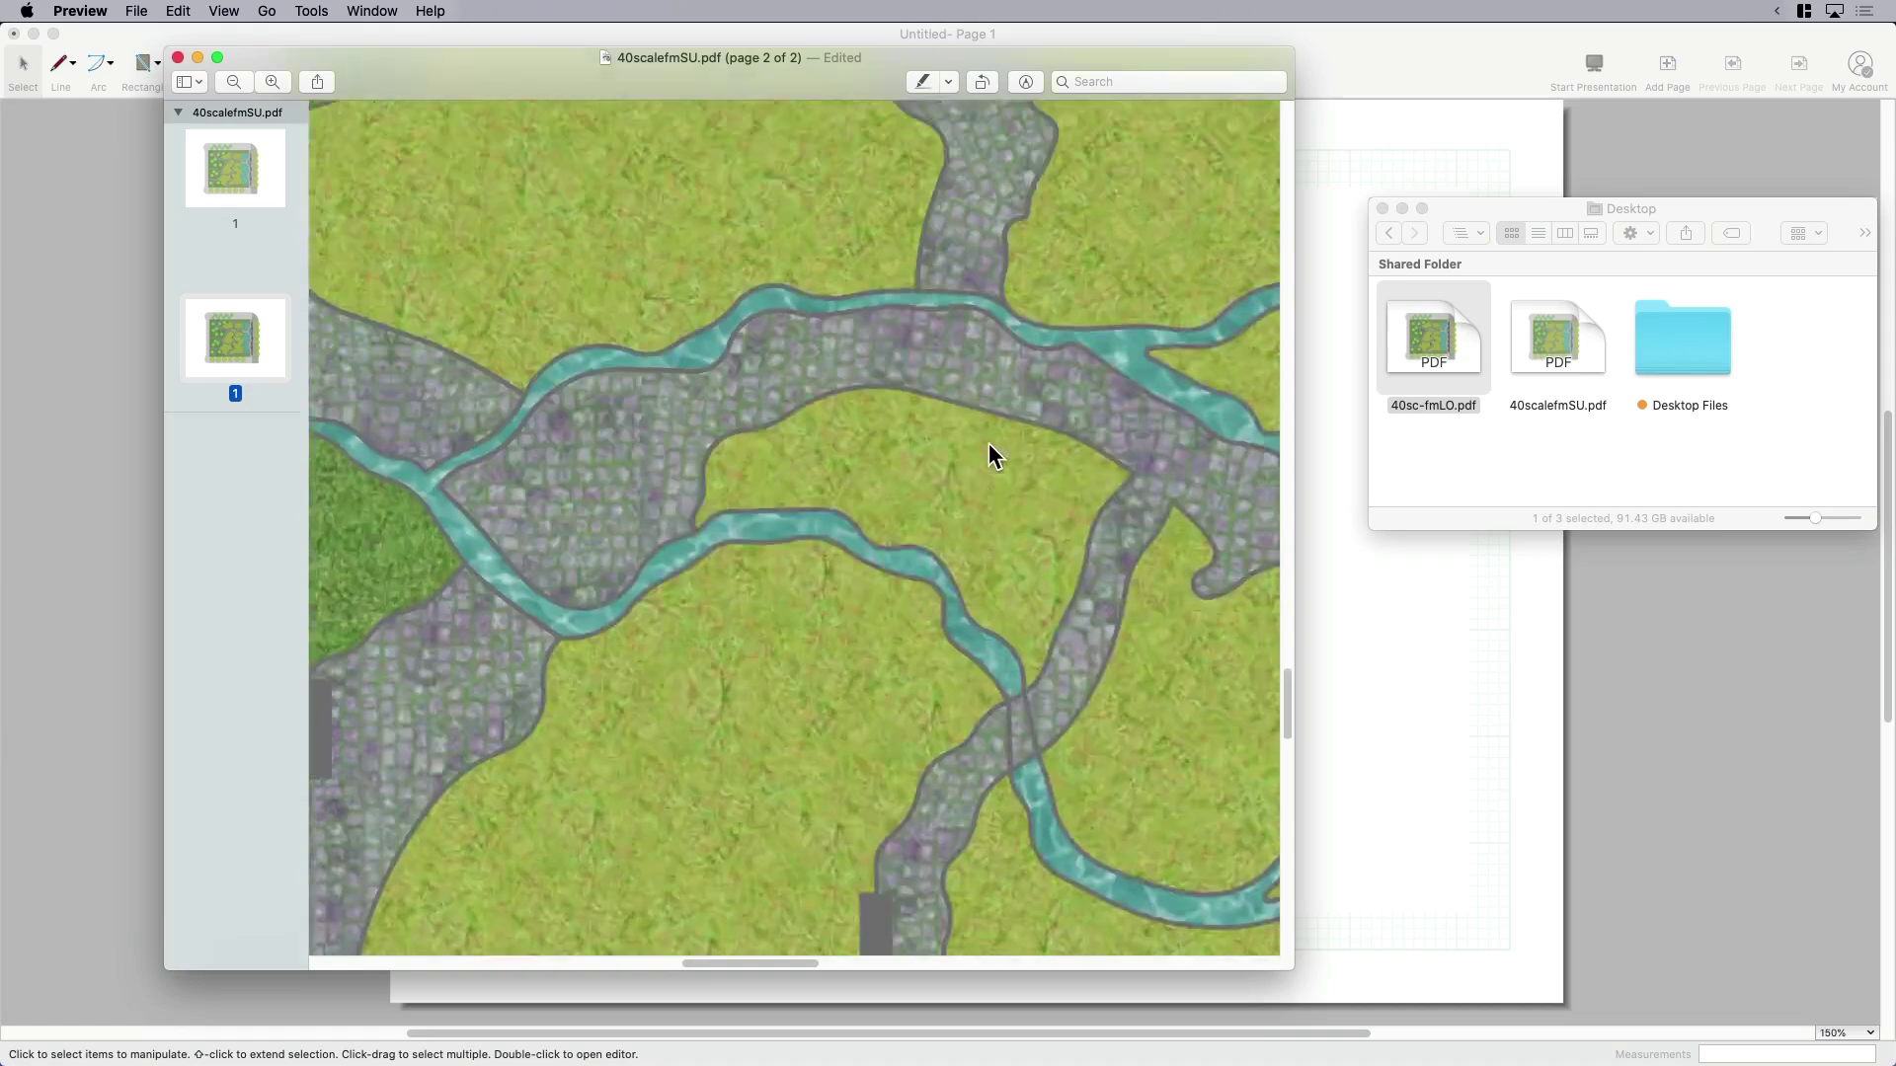
{"action": "scroll", "coordinate": [1001, 465], "scroll_direction": "up", "scroll_amount": 12}
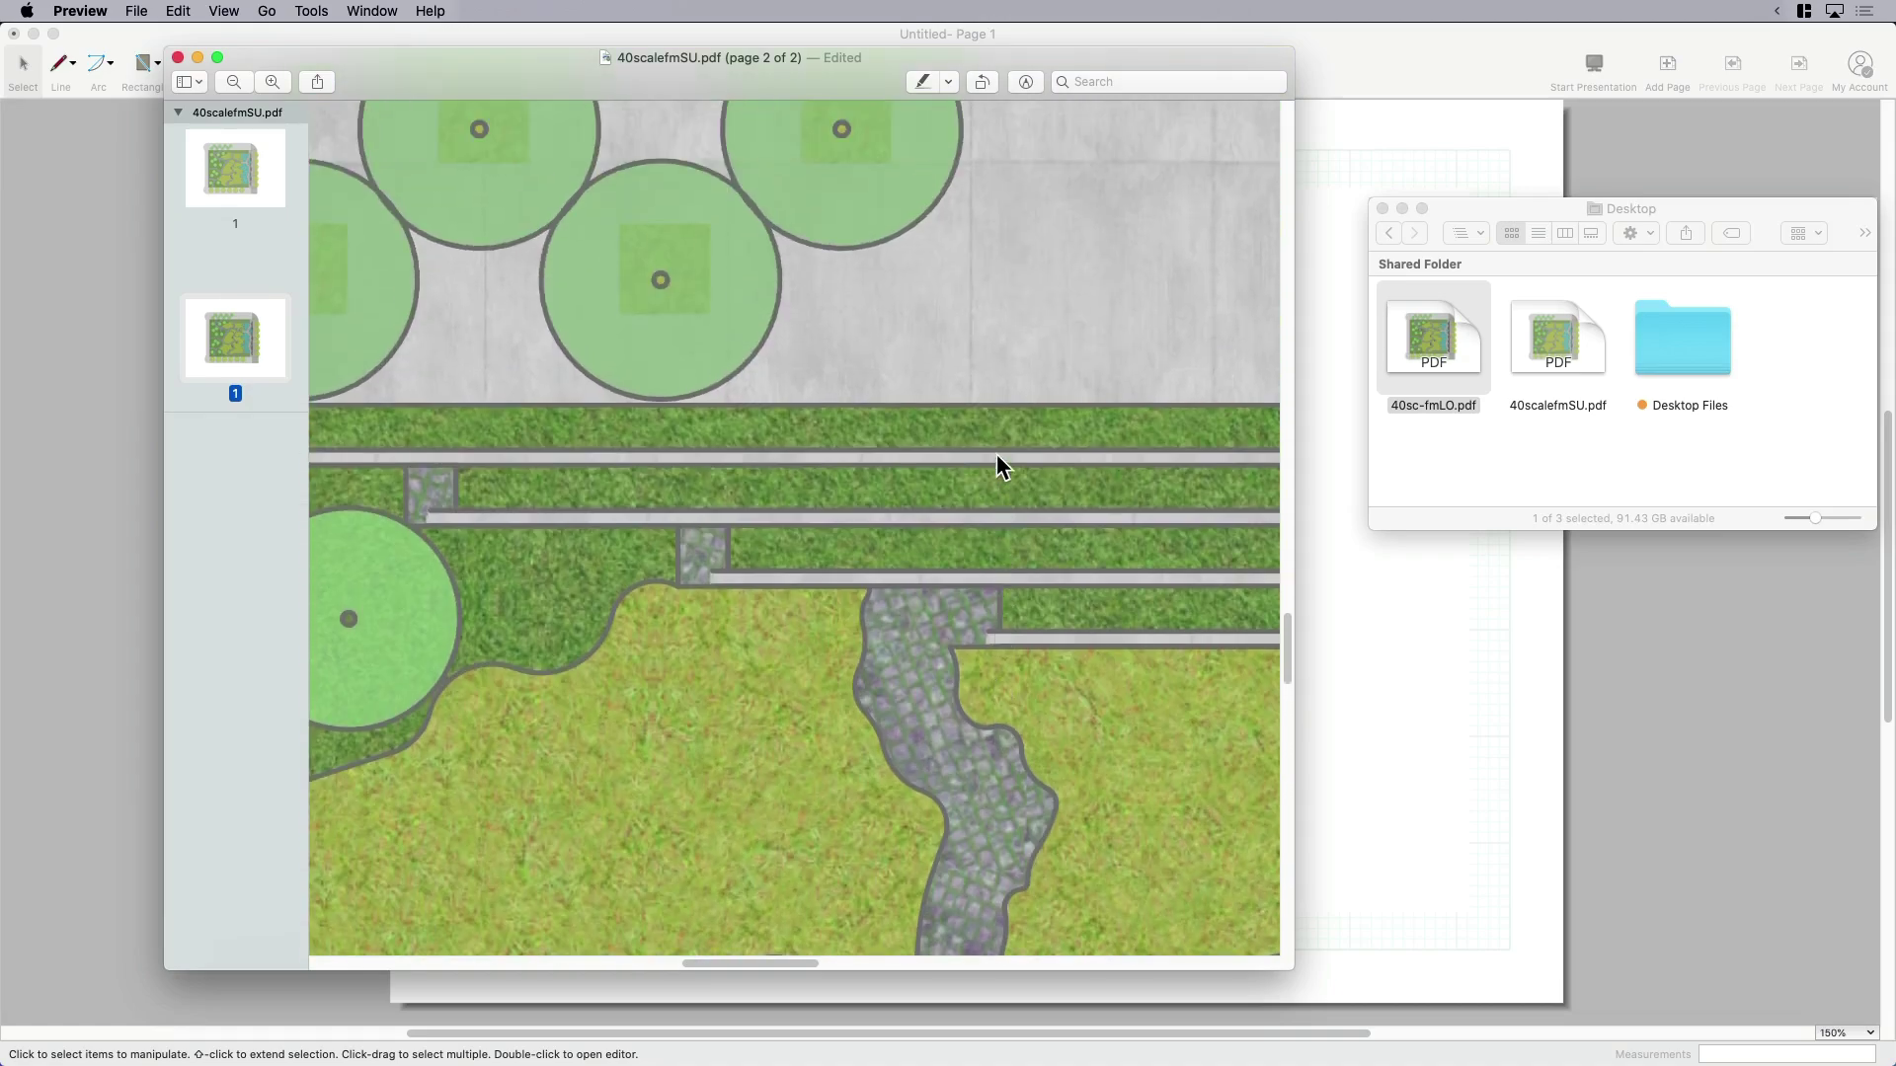
{"action": "scroll", "coordinate": [1000, 465], "scroll_direction": "up", "scroll_amount": 4}
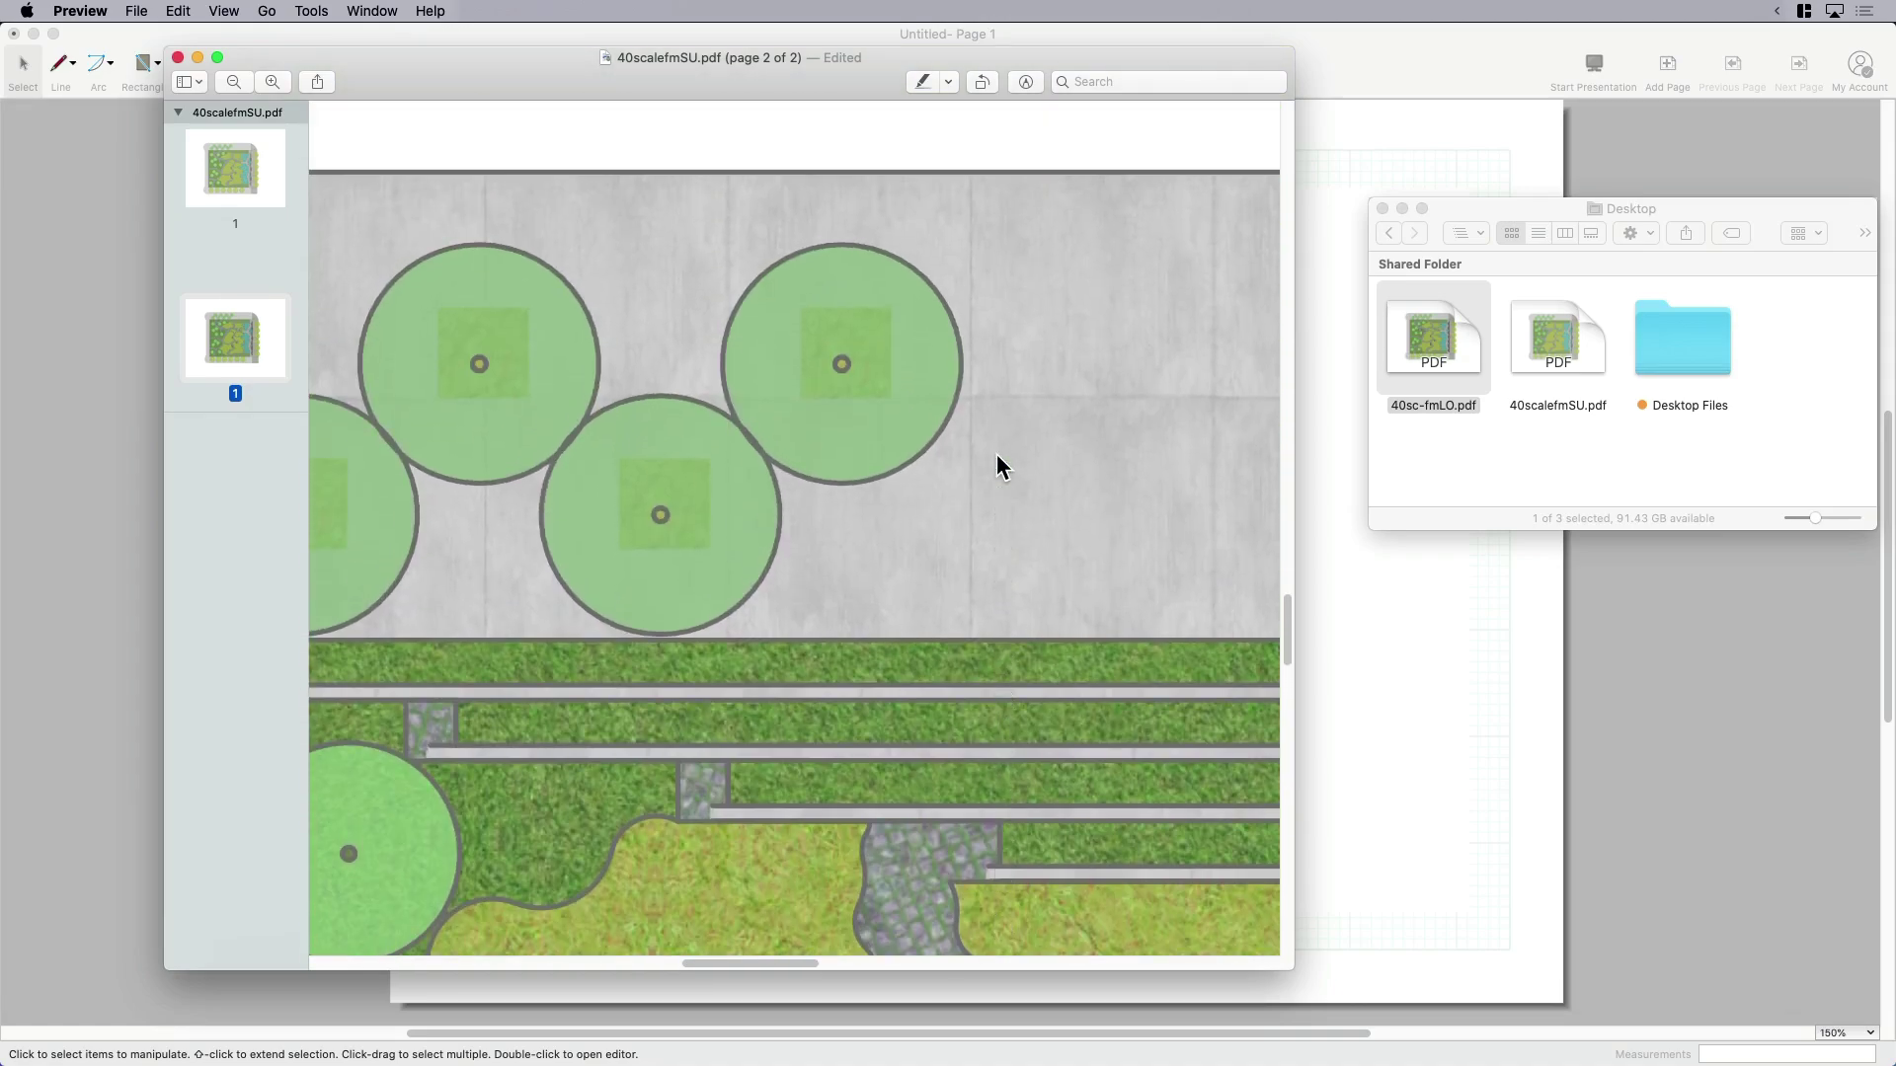
Flip back to page 1 and again to page 2 for a closer side-by-side comparison
{"action": "left_click", "coordinate": [258, 175]}
{"action": "scroll", "coordinate": [1015, 763], "scroll_direction": "down", "scroll_amount": 8}
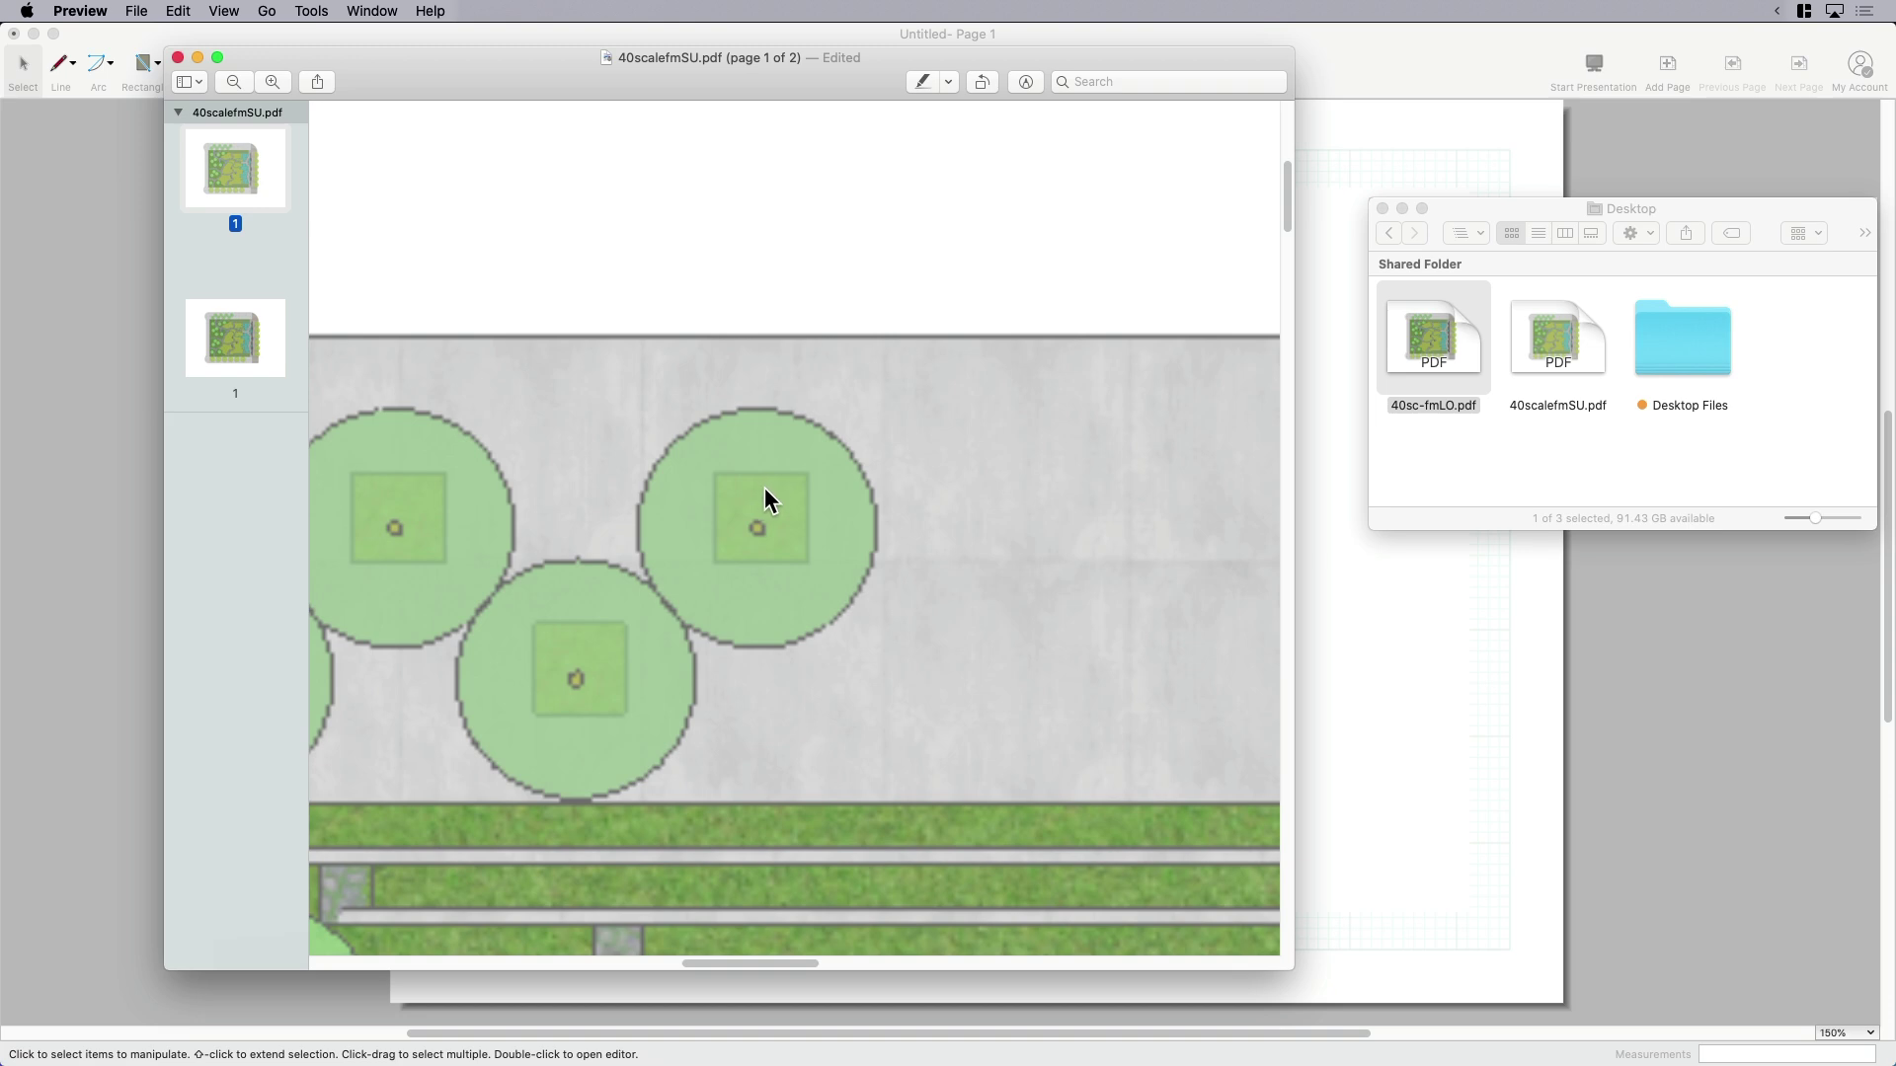
{"action": "left_click", "coordinate": [237, 356]}
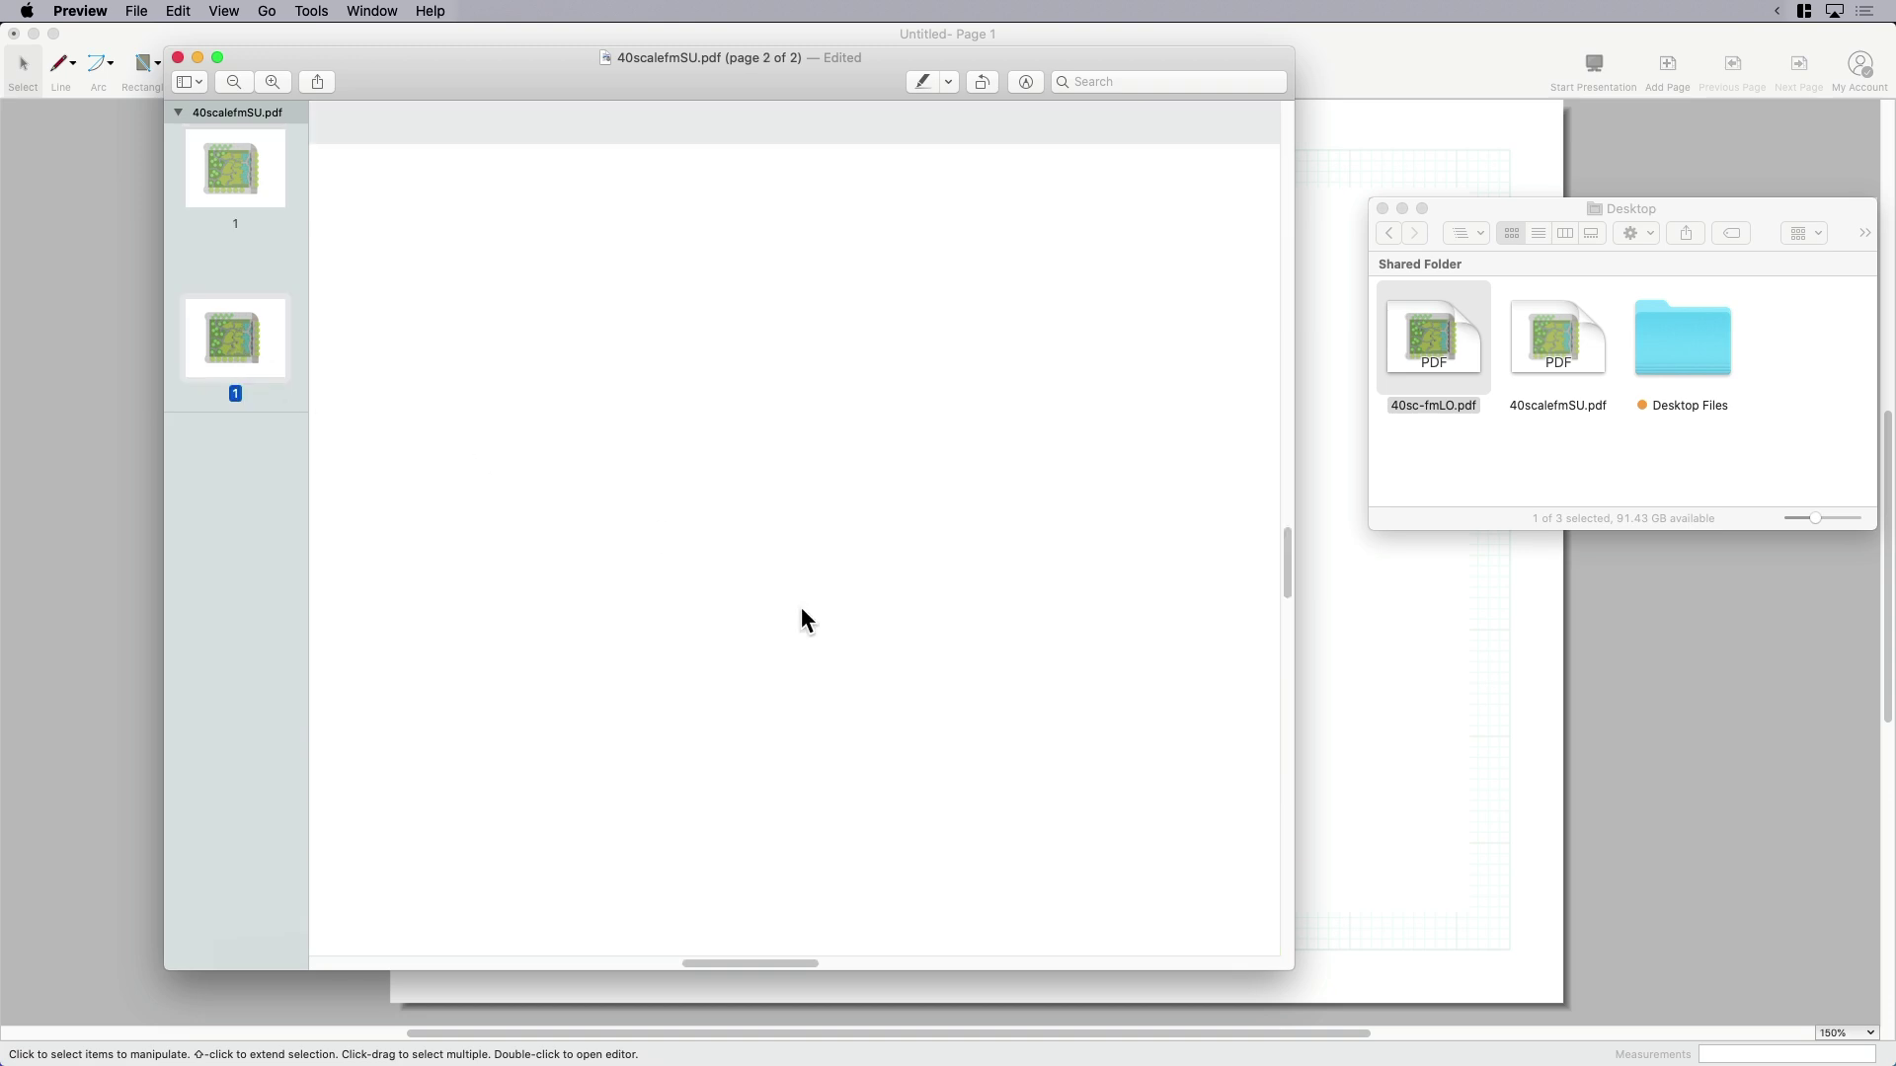
{"action": "scroll", "coordinate": [802, 608], "scroll_direction": "down", "scroll_amount": 5, "text": "ctrl"}
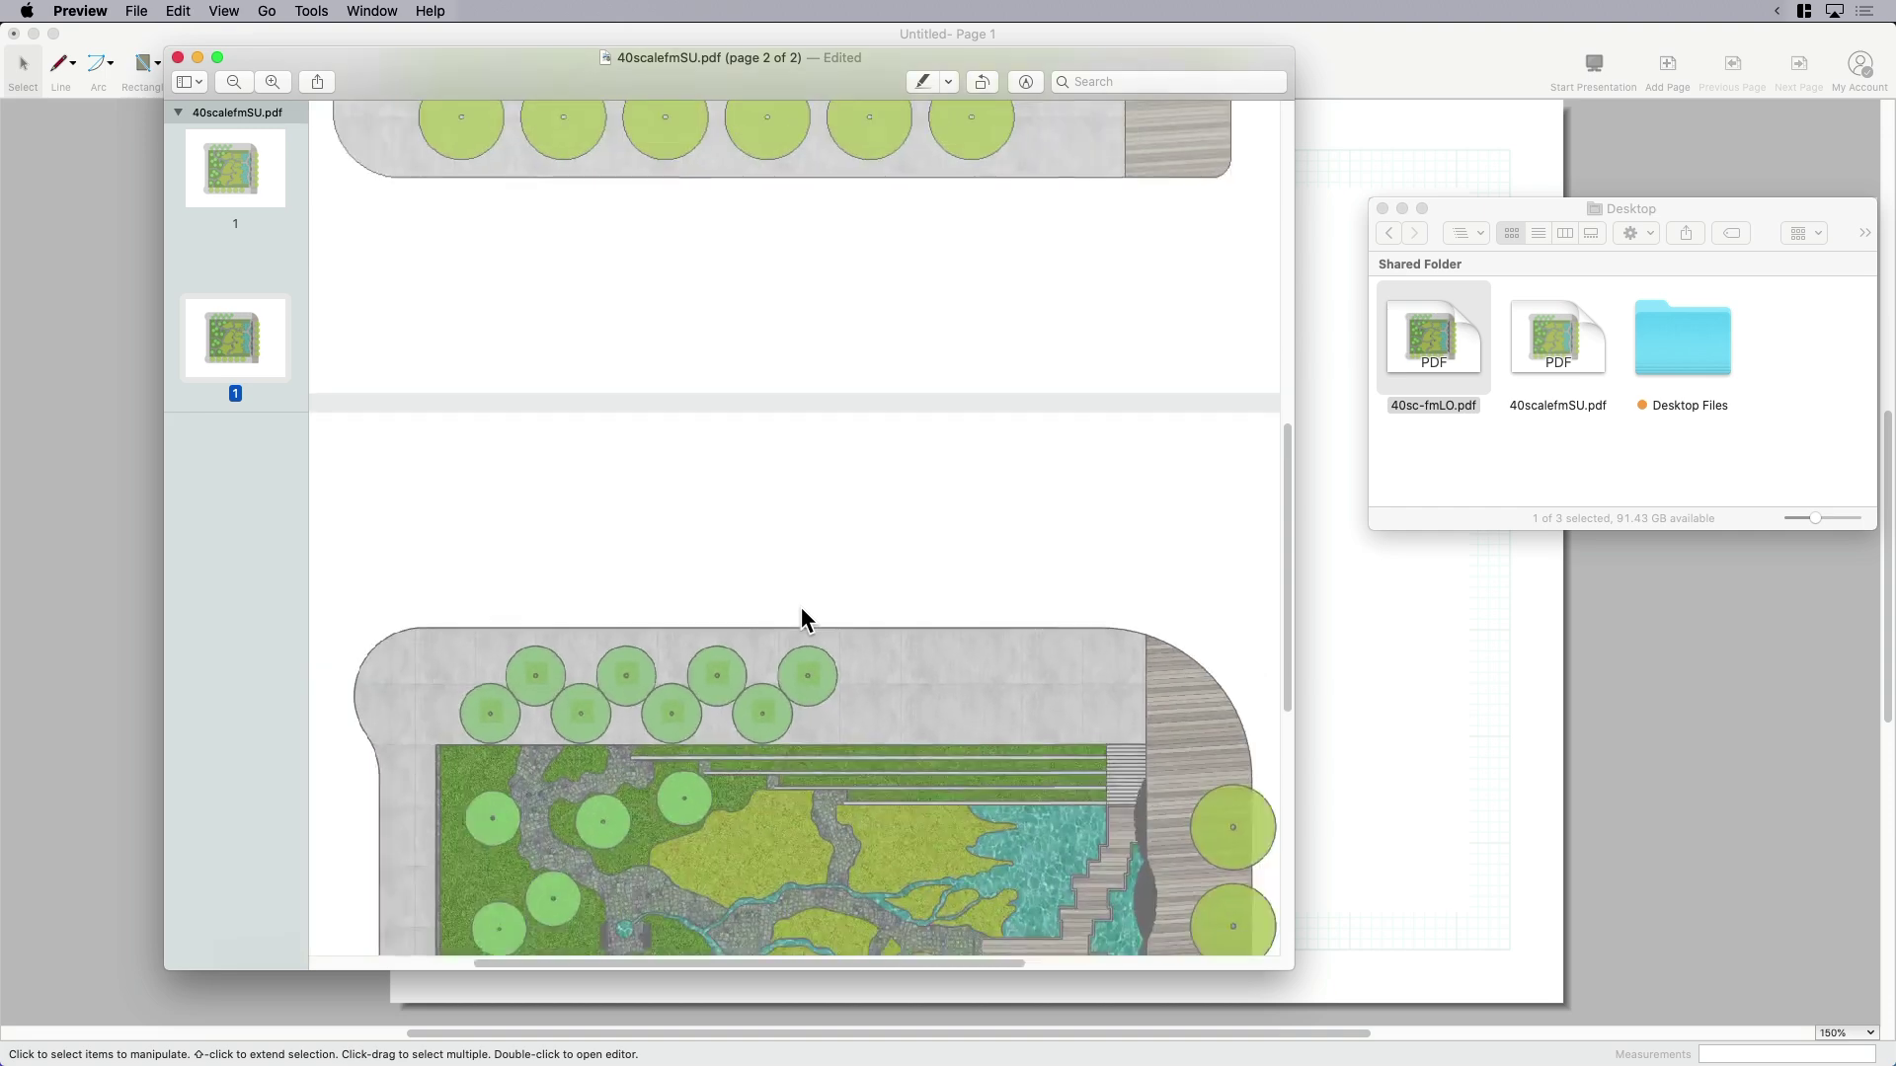
{"action": "scroll", "coordinate": [802, 620], "scroll_direction": "down", "scroll_amount": 6, "text": "ctrl"}
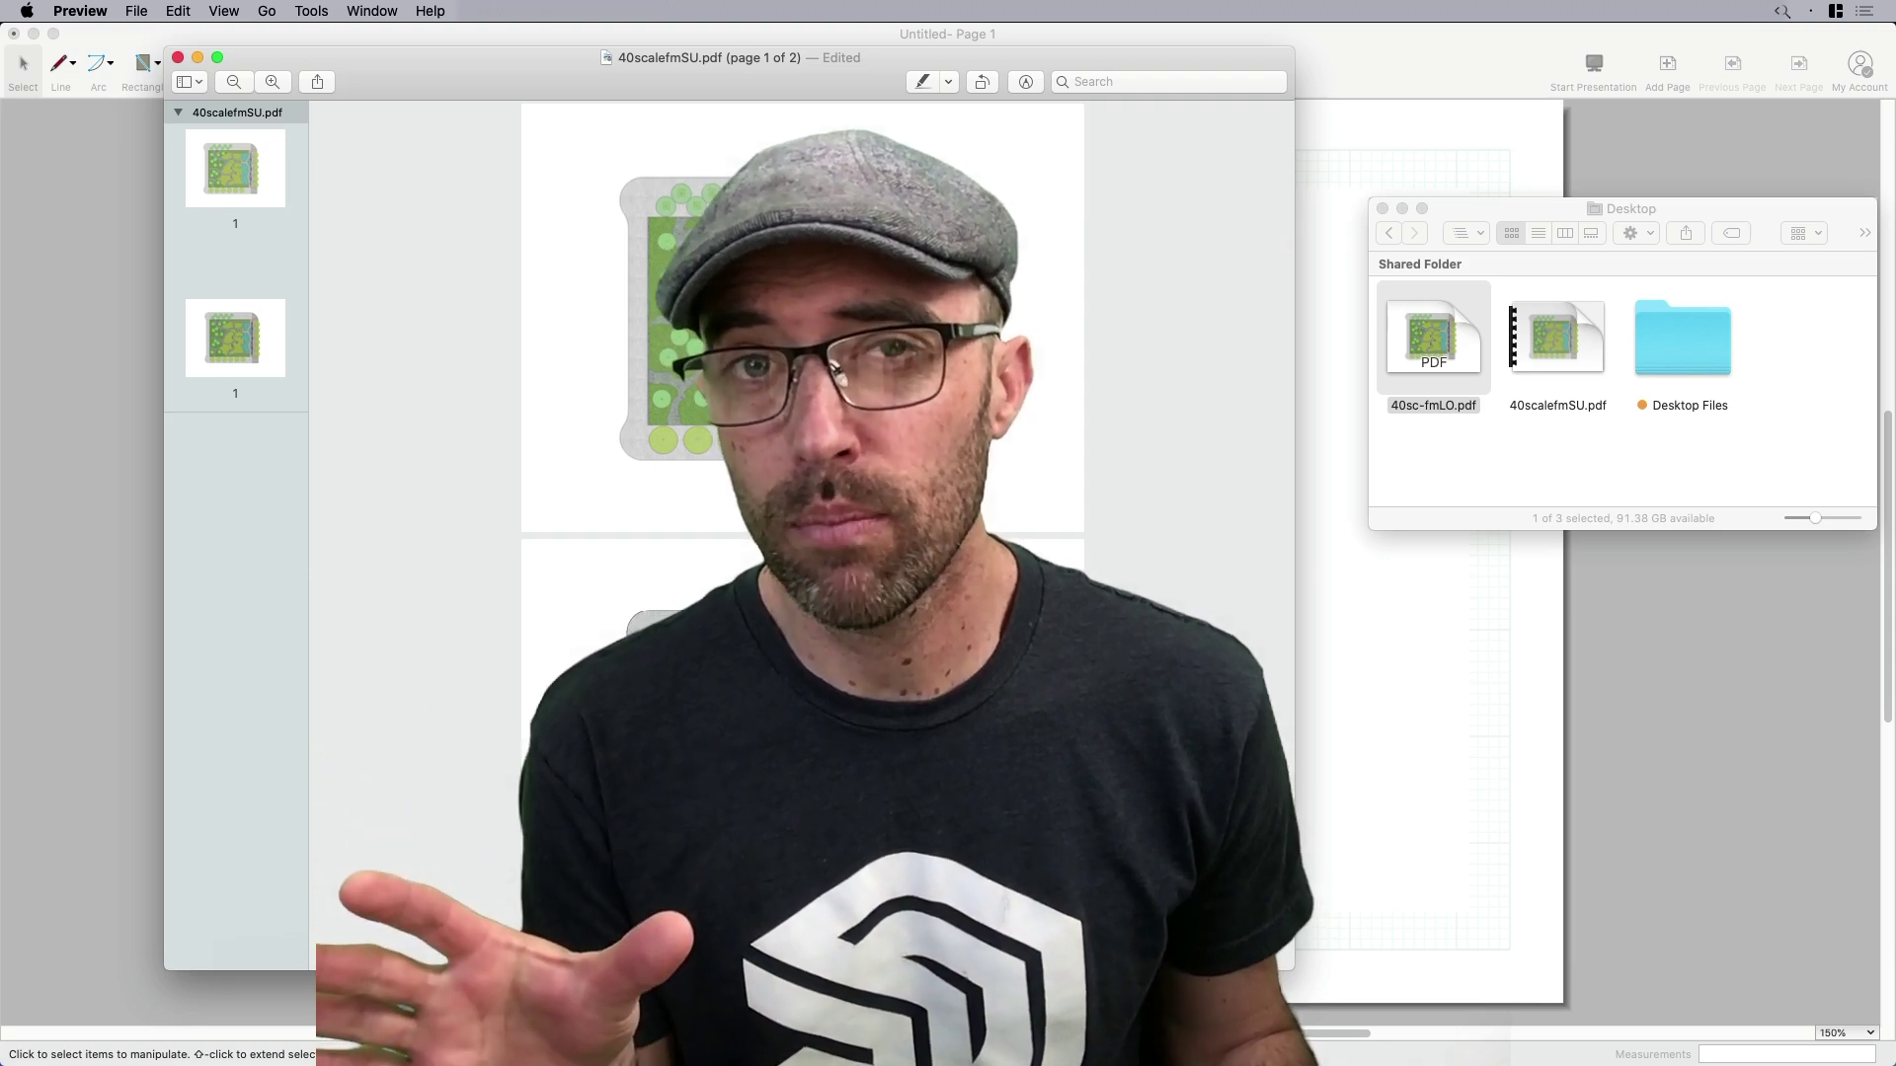
{"action": "left_click_drag", "start_coordinate": [346, 906], "coordinate": [743, 907]}
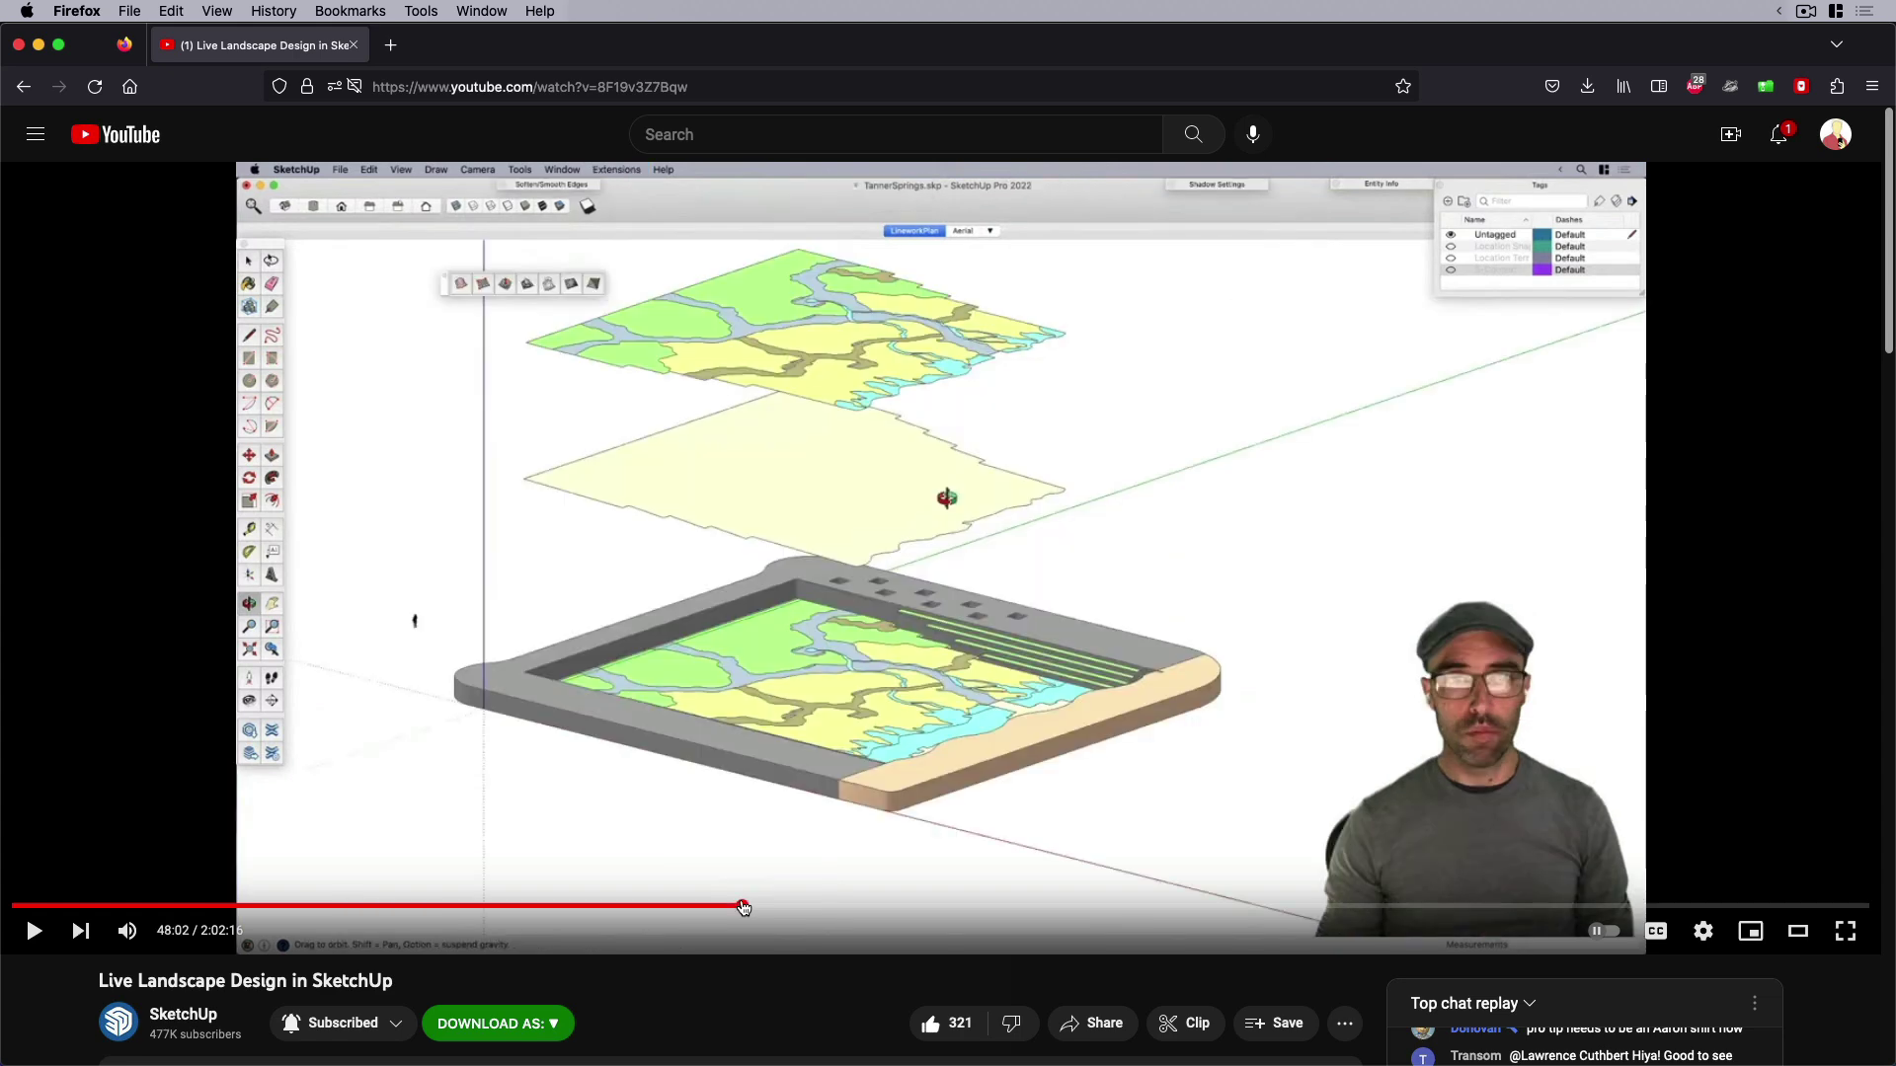
Skip the replay ahead to 1:35:17, then to 1:43:56
{"action": "left_click", "coordinate": [1462, 905]}
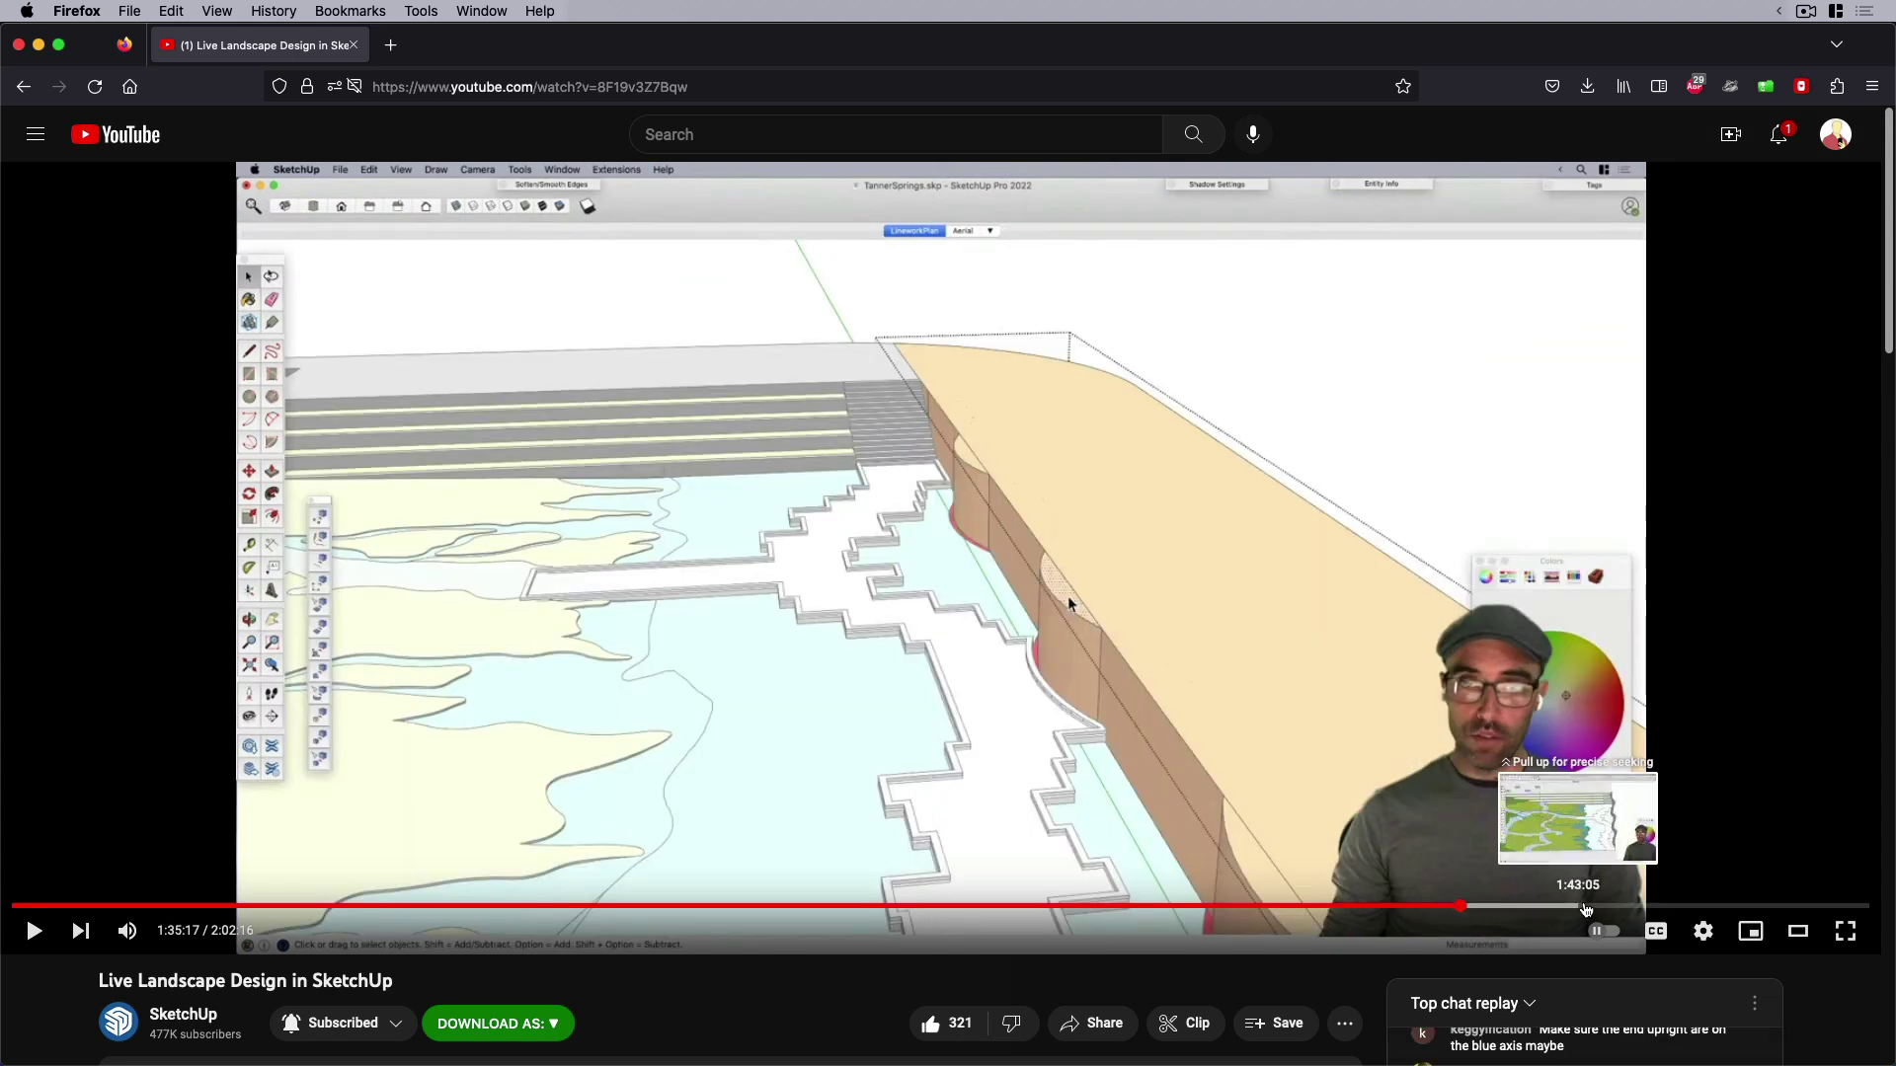
{"action": "left_click", "coordinate": [1591, 907]}
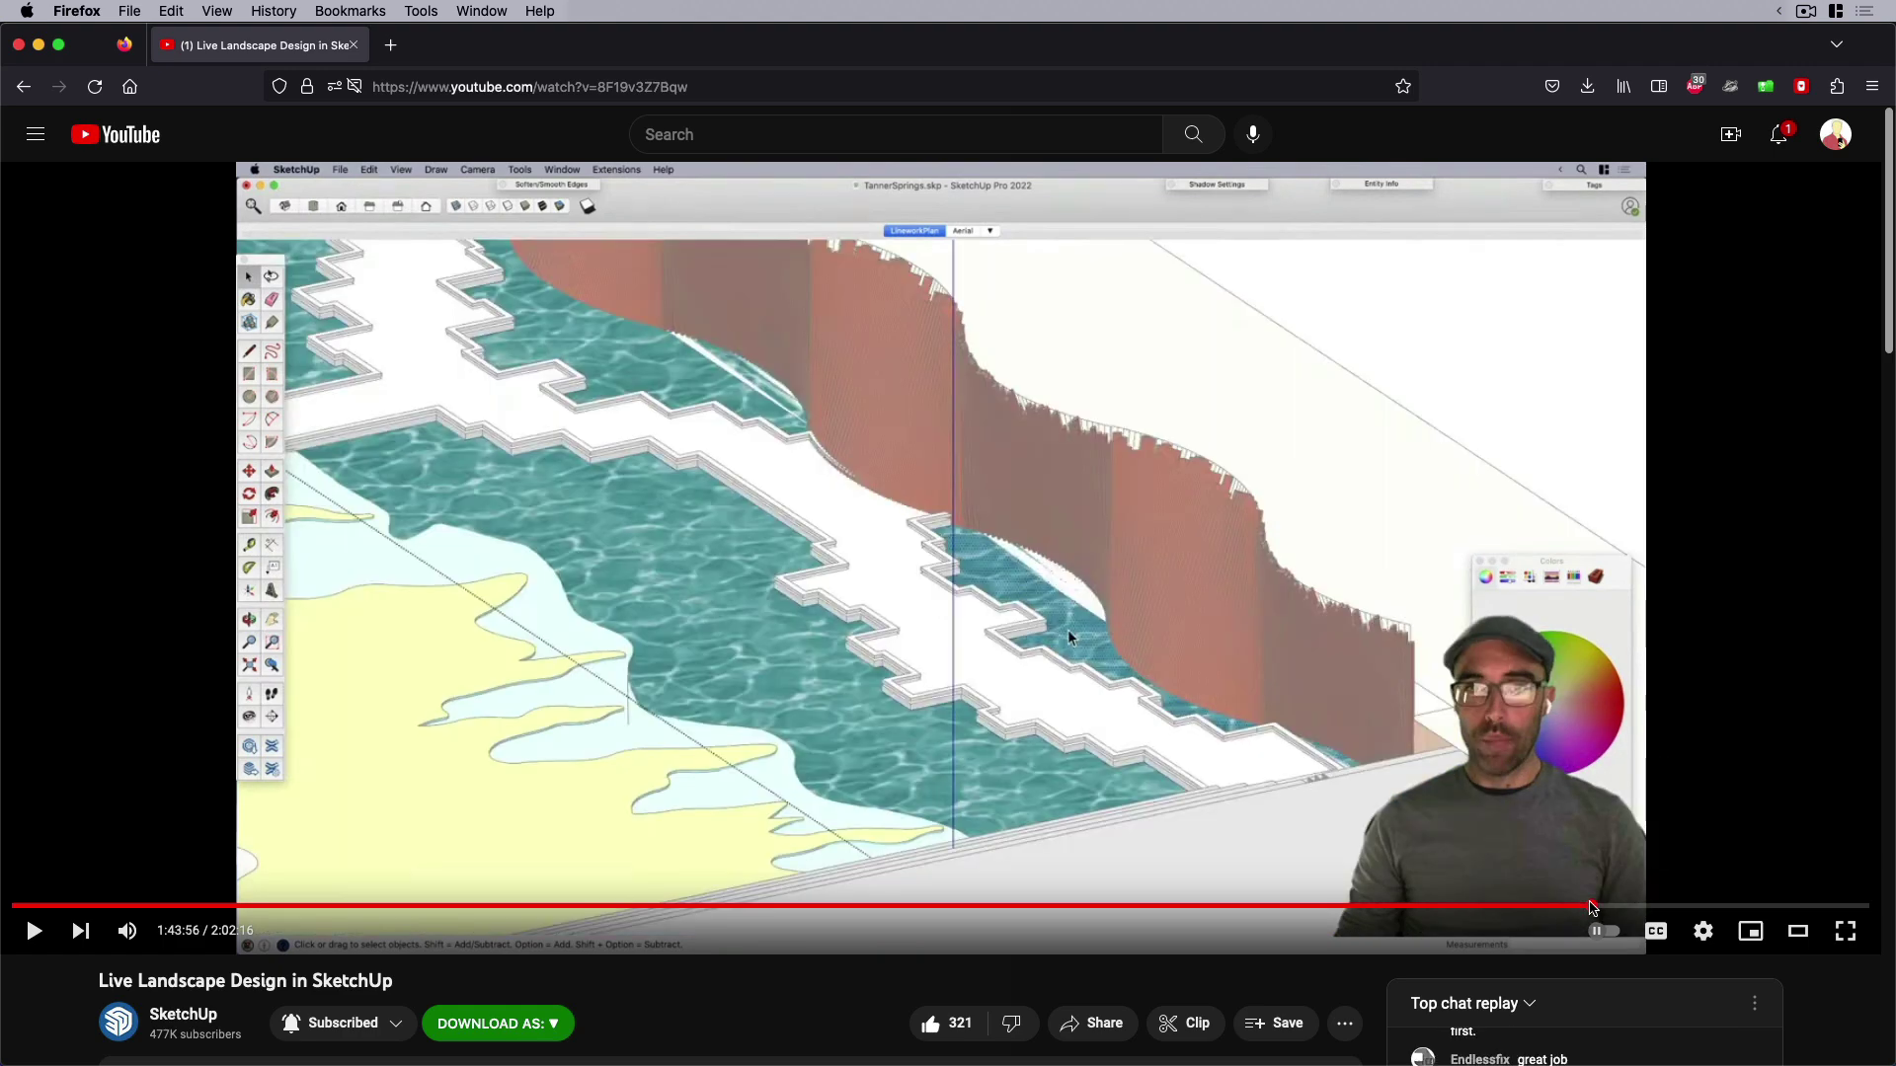